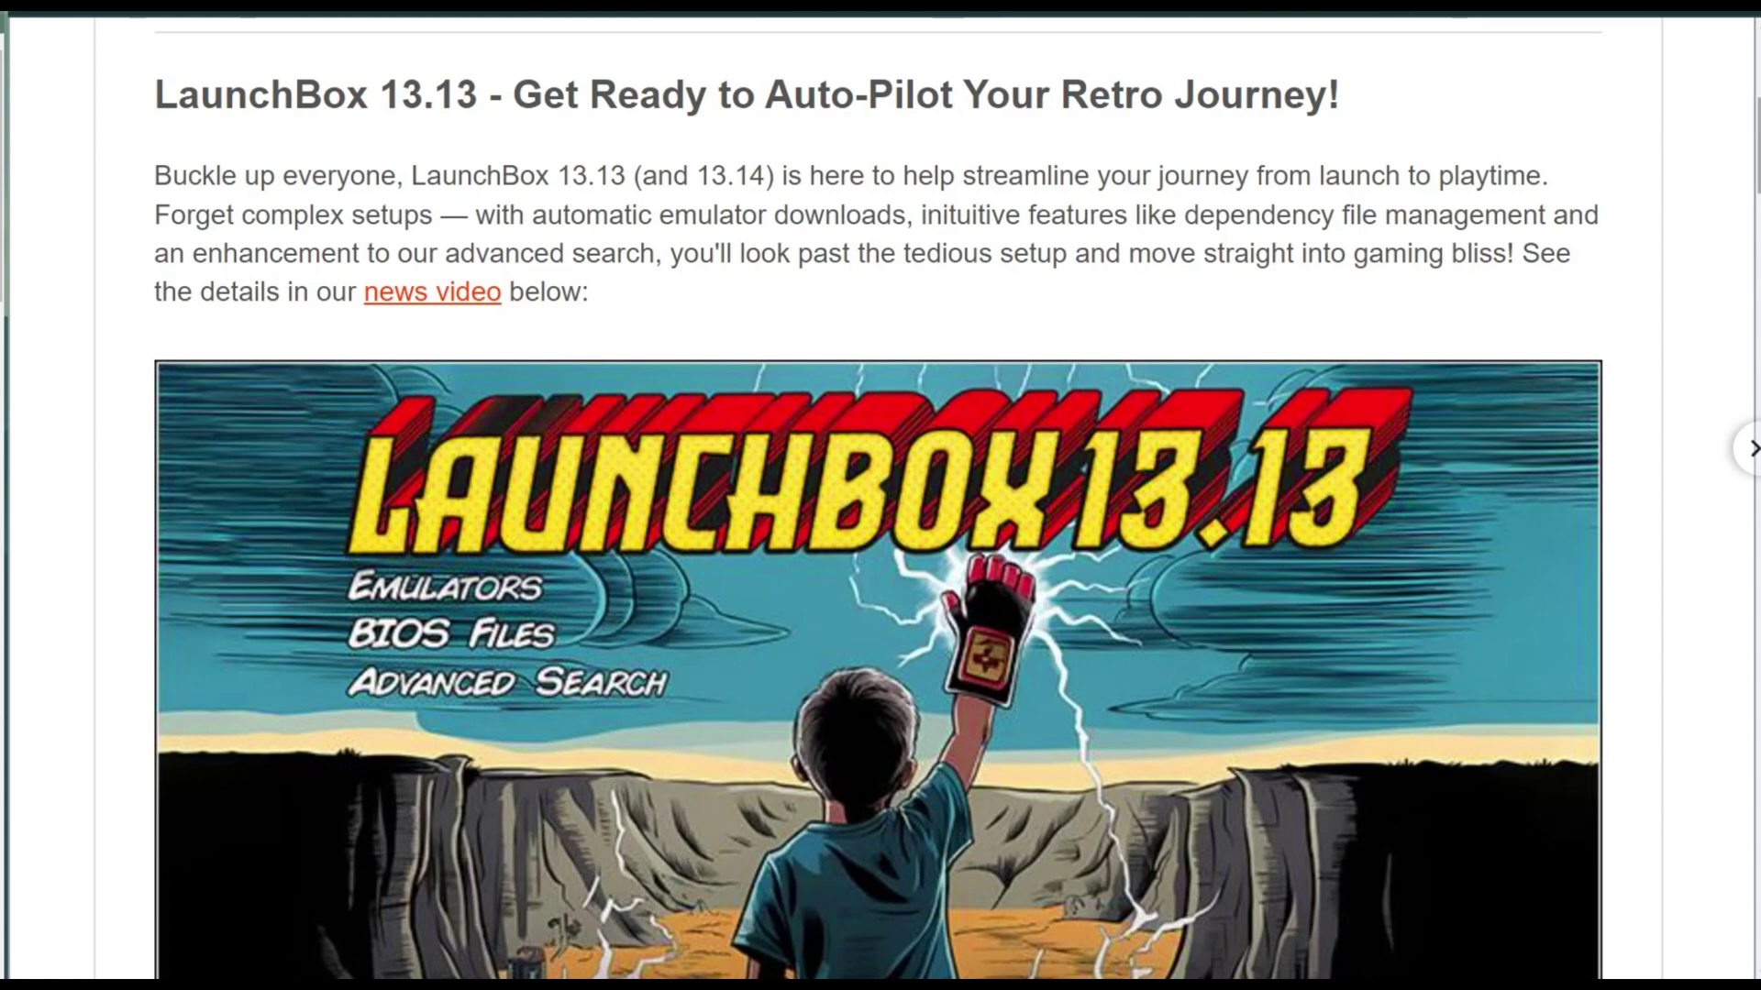
- Read through the LaunchBox 13.13 announcement, including its section on one-click emulation
{"action": "scroll", "coordinate": [879, 495], "scroll_direction": "down", "scroll_amount": 7}
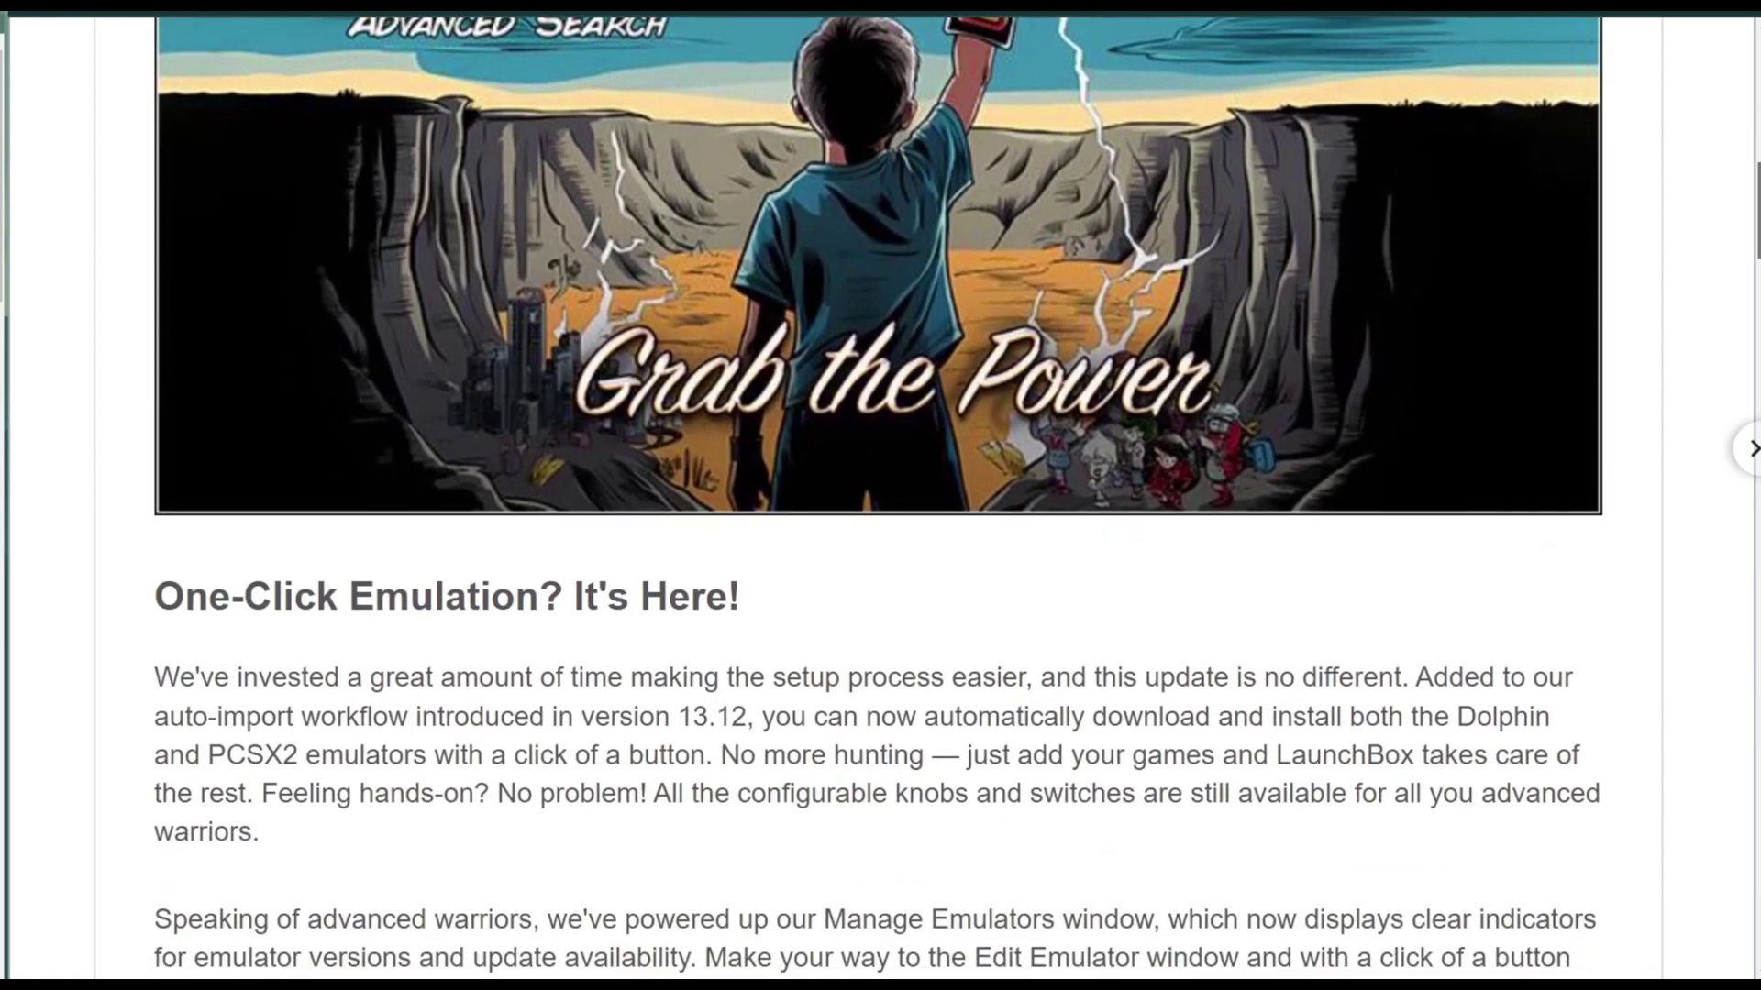
{"action": "scroll", "coordinate": [879, 495], "scroll_direction": "down", "scroll_amount": 3}
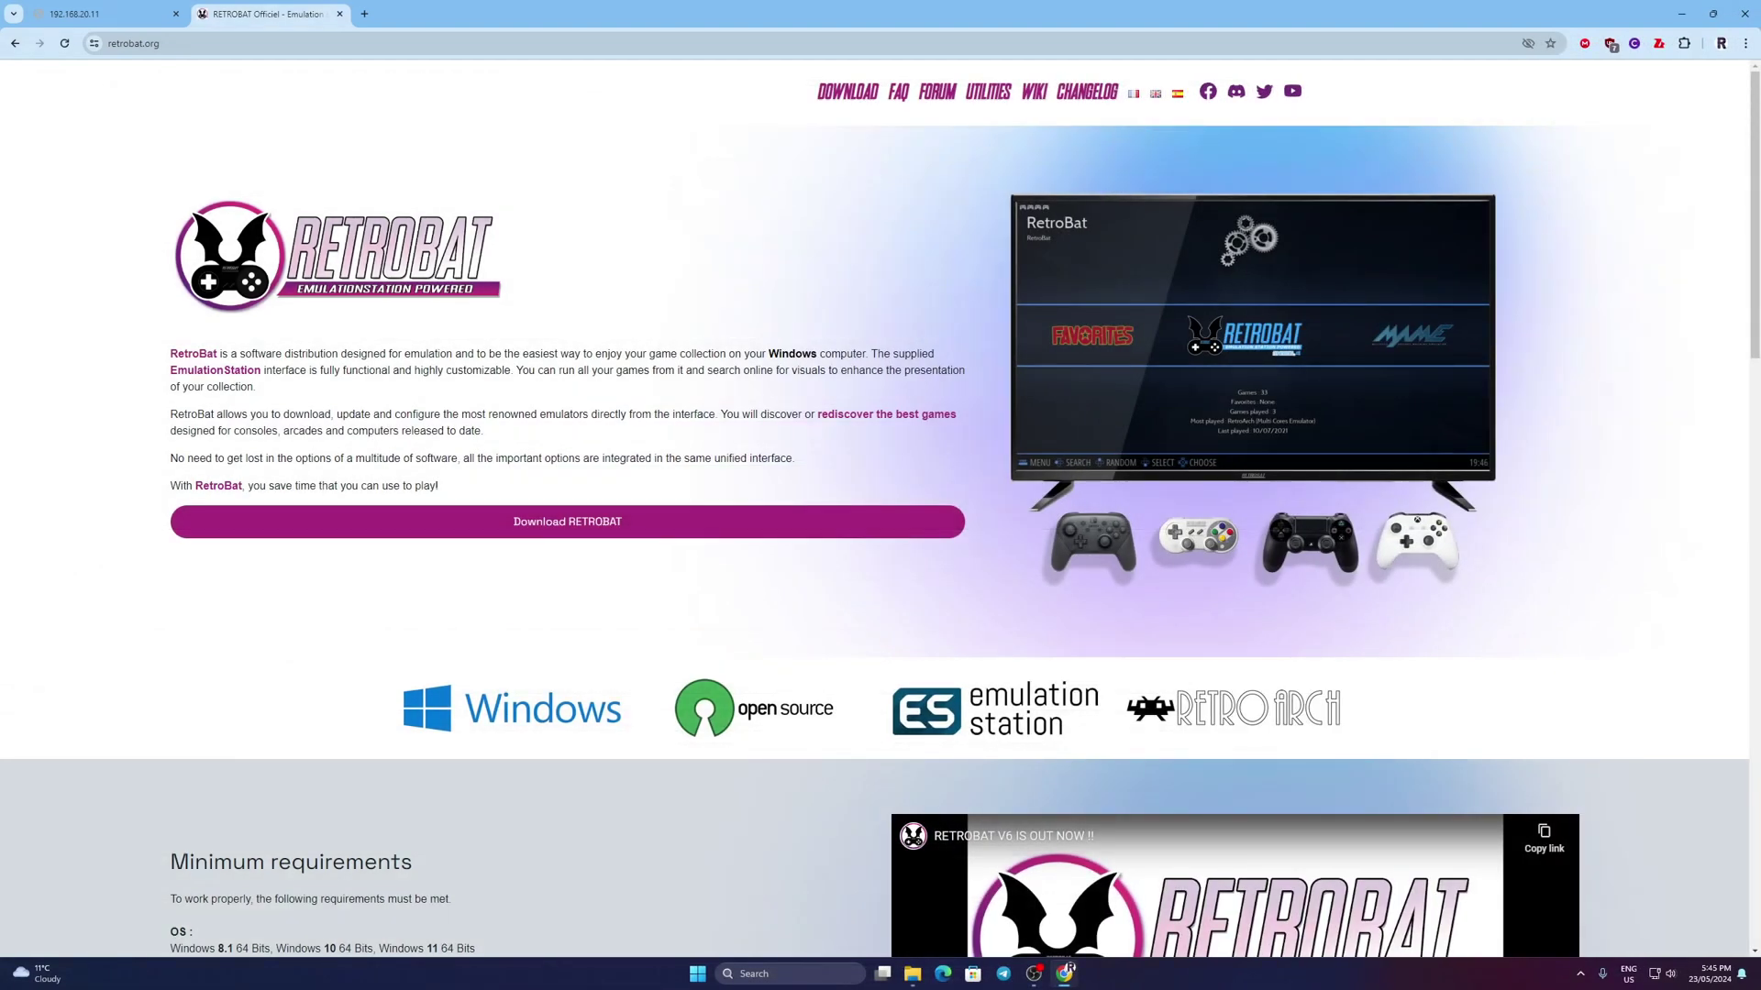
- Look over the RetroBat website and download RetroBat-v6.2.1-stable-win64-setup.zip from its itch.io page
{"action": "scroll", "coordinate": [880, 509], "scroll_direction": "down", "scroll_amount": 4}
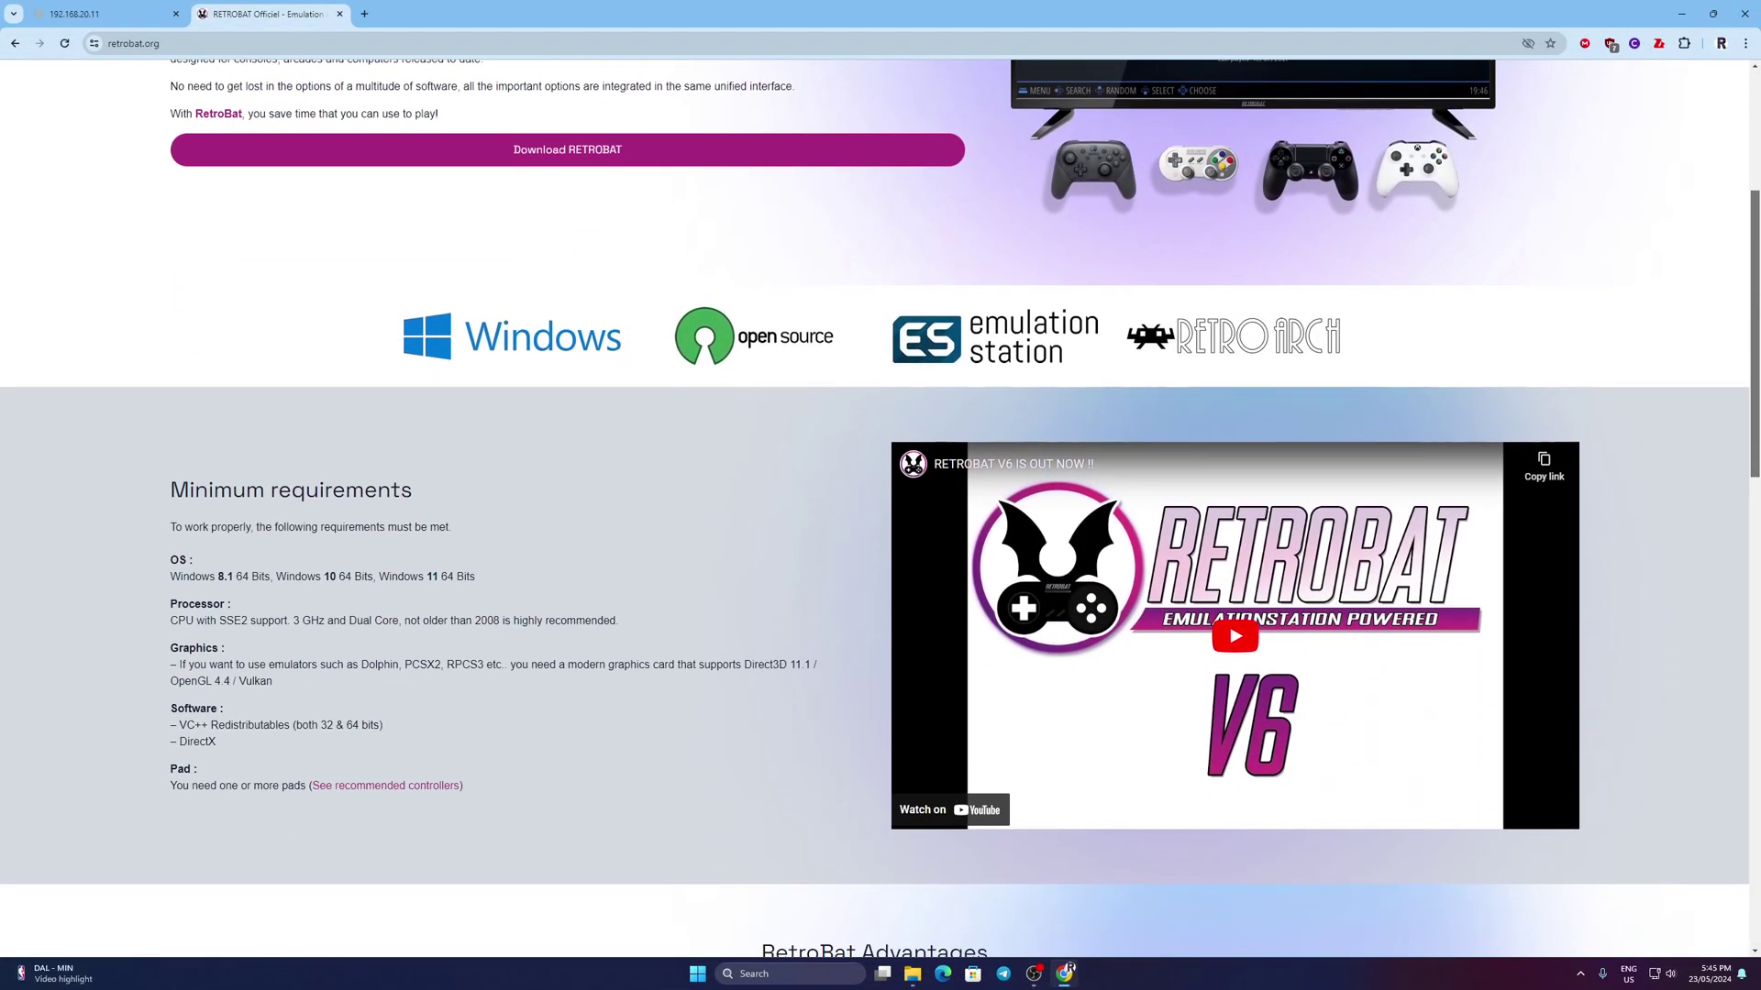
{"action": "scroll", "coordinate": [1627, 887], "scroll_direction": "down", "scroll_amount": 15}
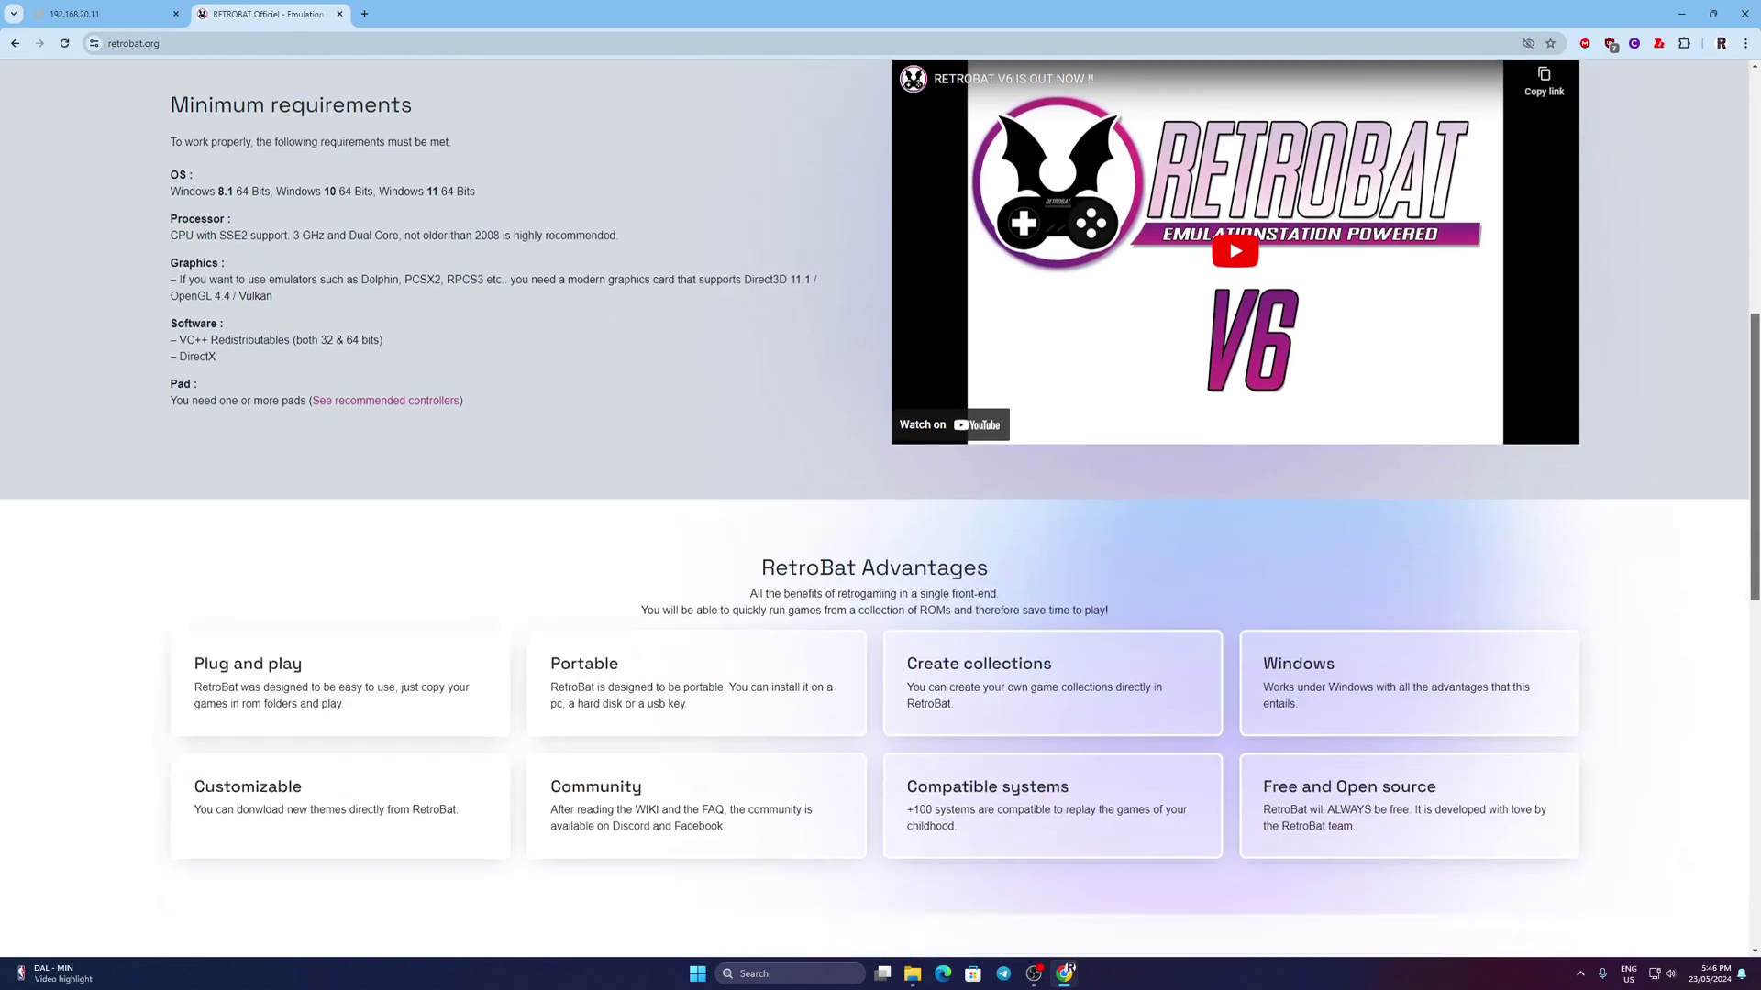
{"action": "scroll", "coordinate": [1627, 887], "scroll_direction": "down", "scroll_amount": 1}
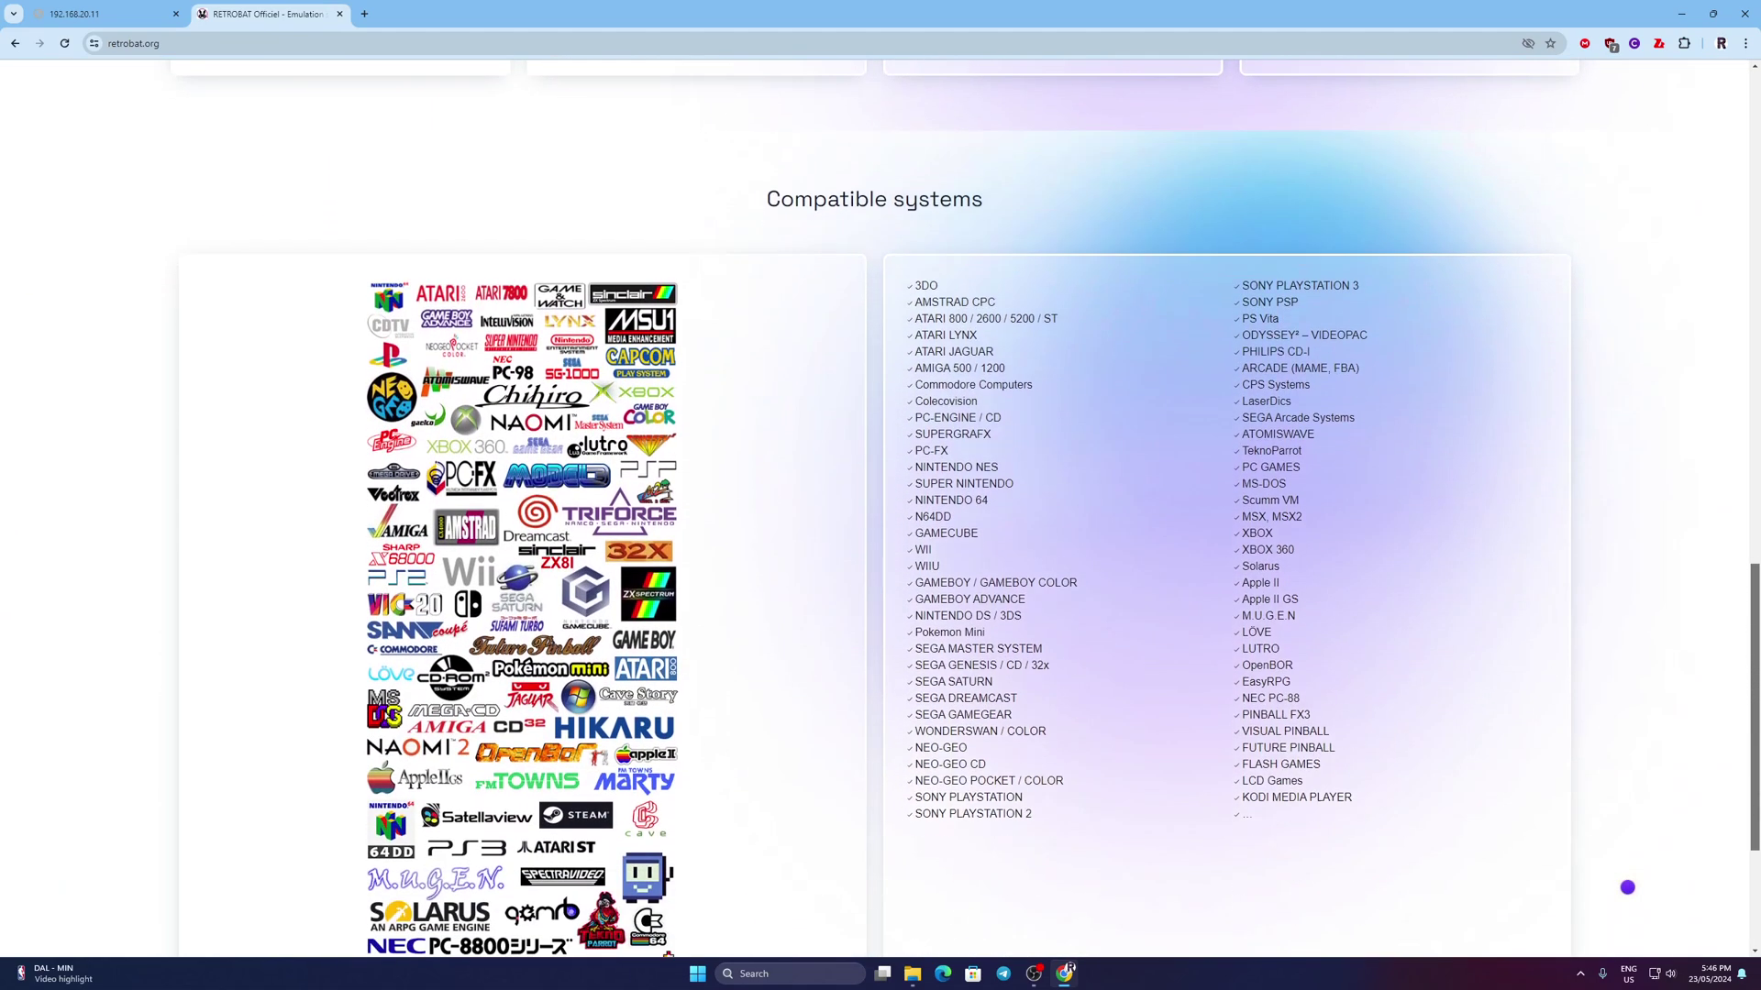
{"action": "scroll", "coordinate": [1626, 887], "scroll_direction": "up", "scroll_amount": 20}
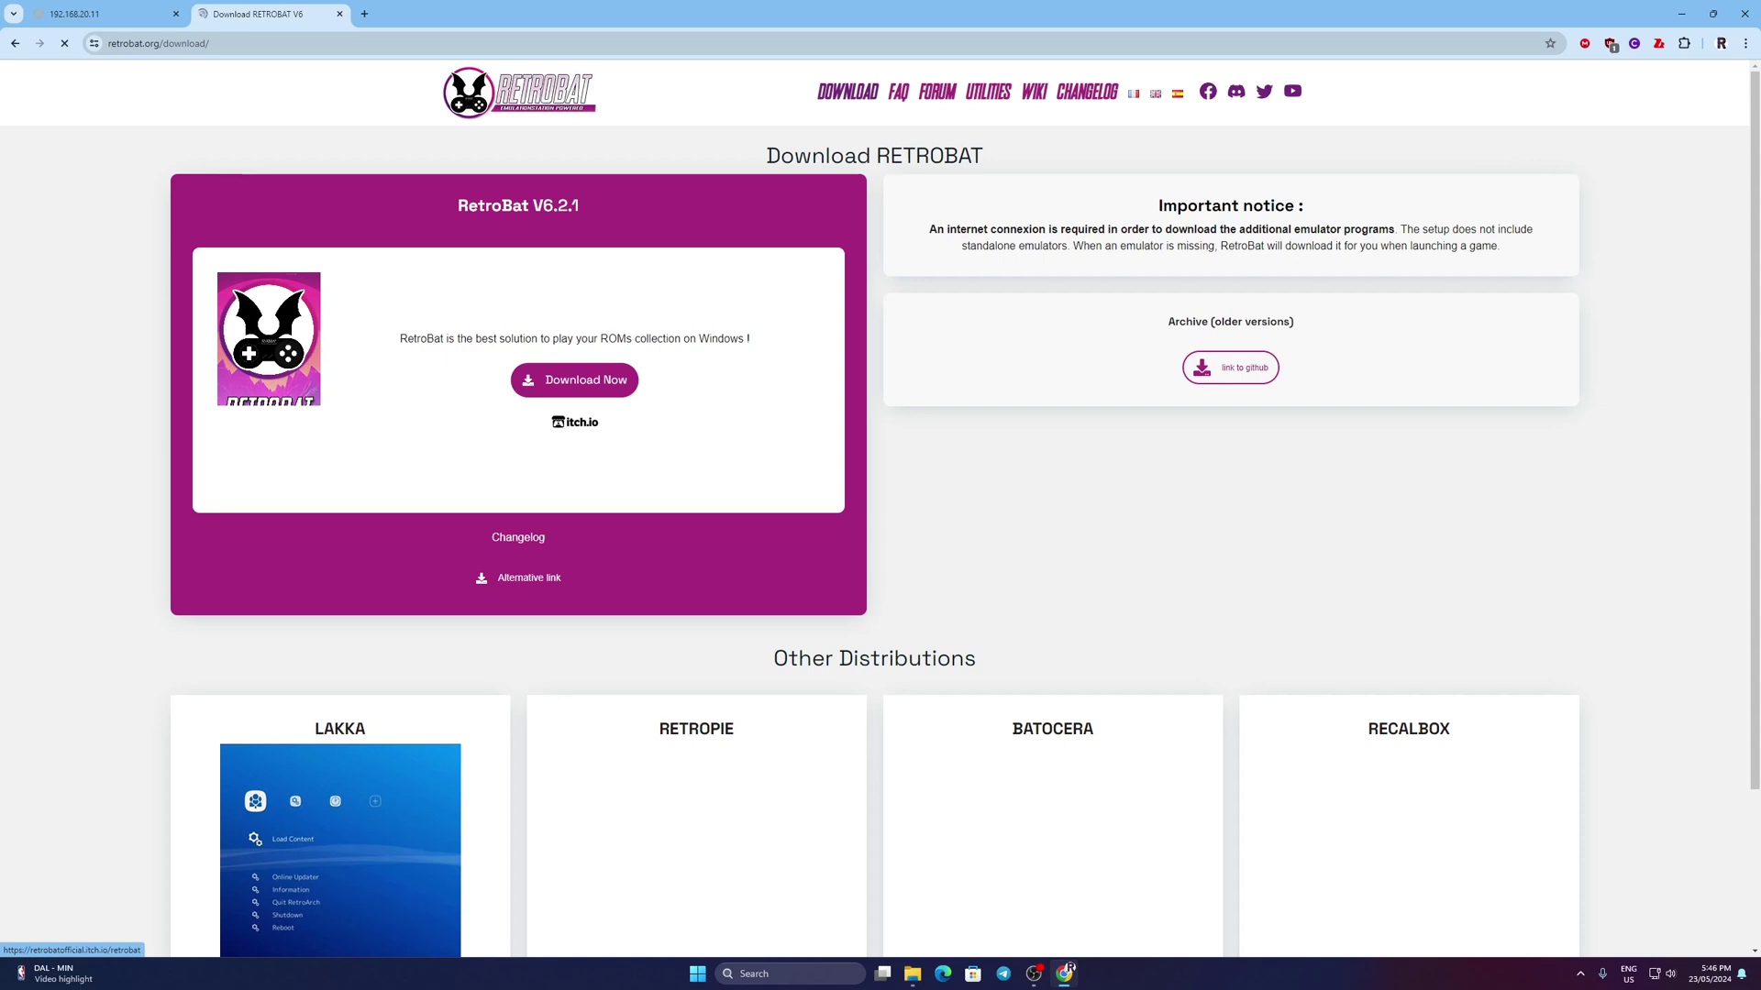
{"action": "left_click", "coordinate": [574, 380]}
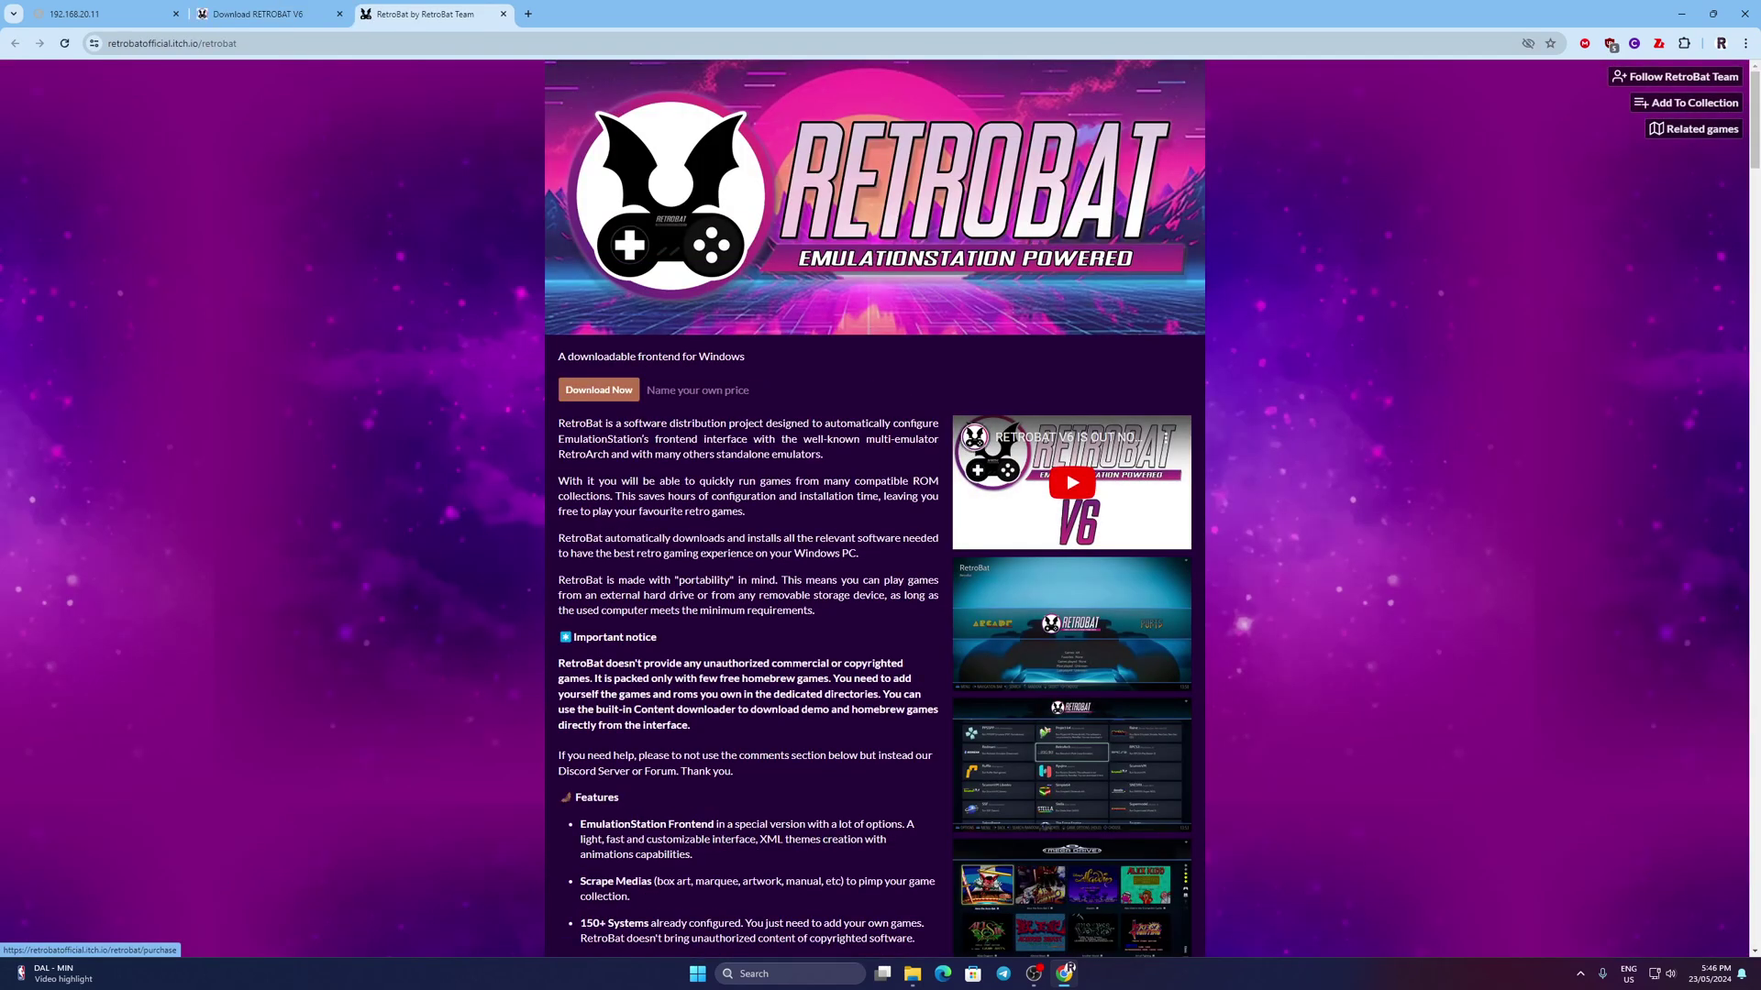
{"action": "left_click", "coordinate": [599, 389]}
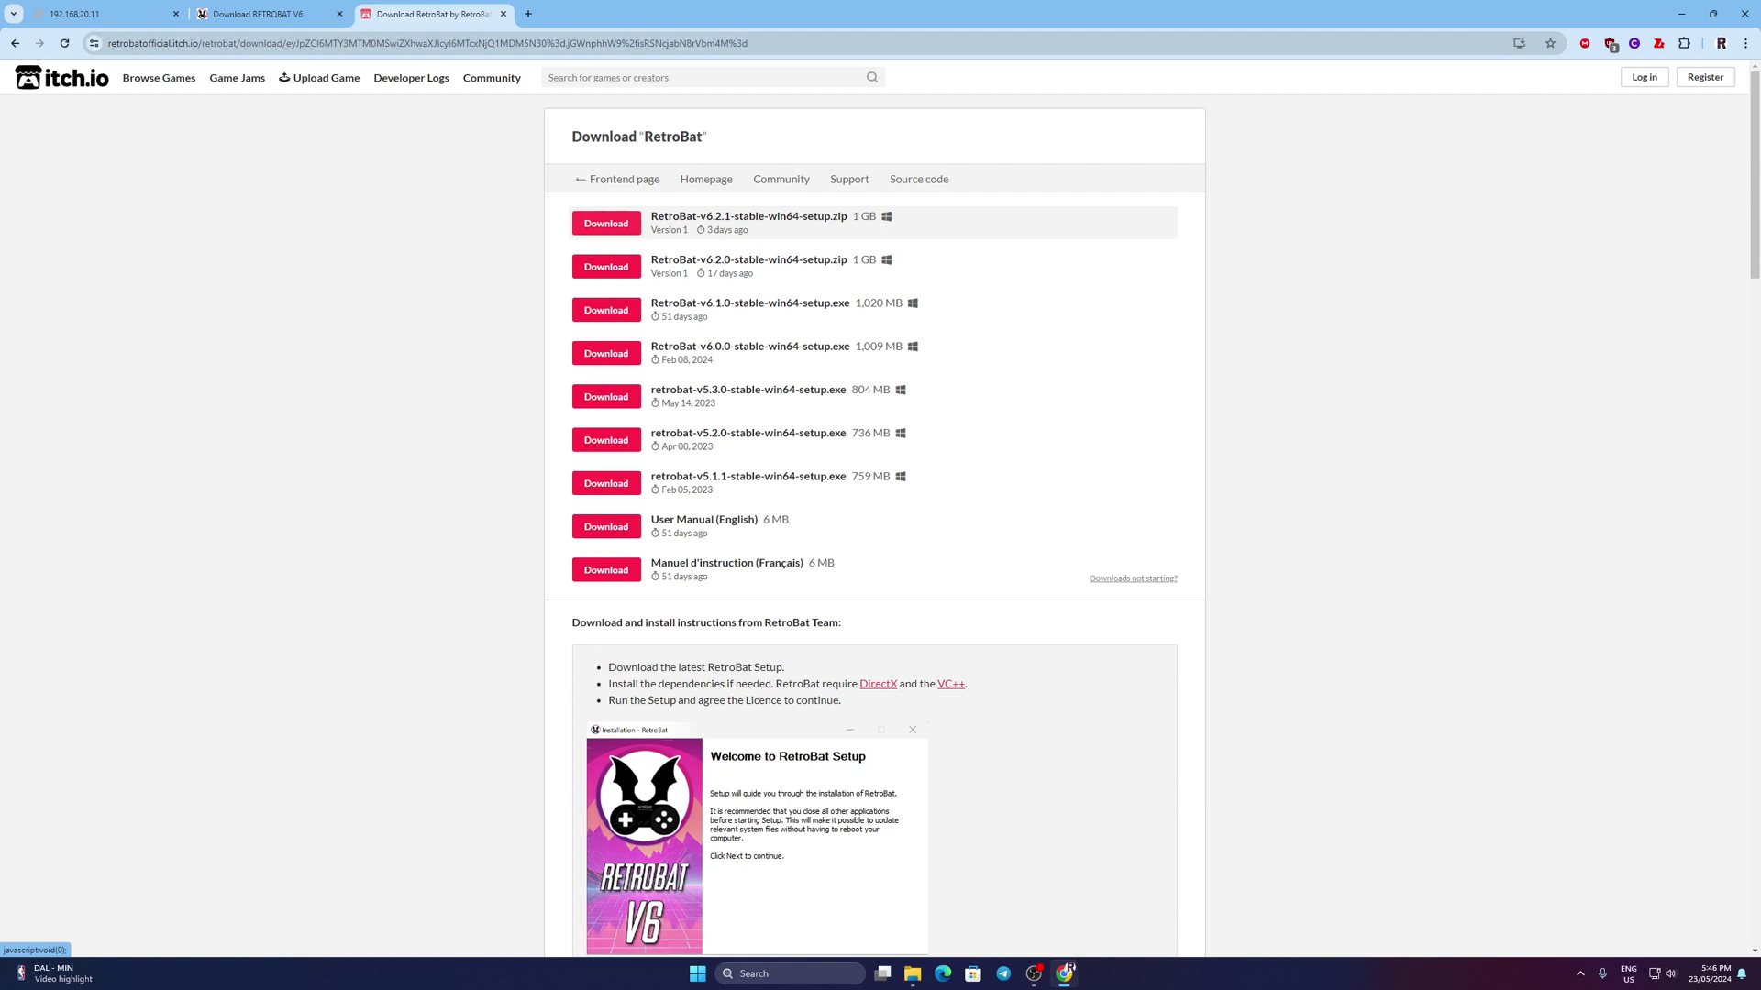
{"action": "left_click", "coordinate": [607, 223]}
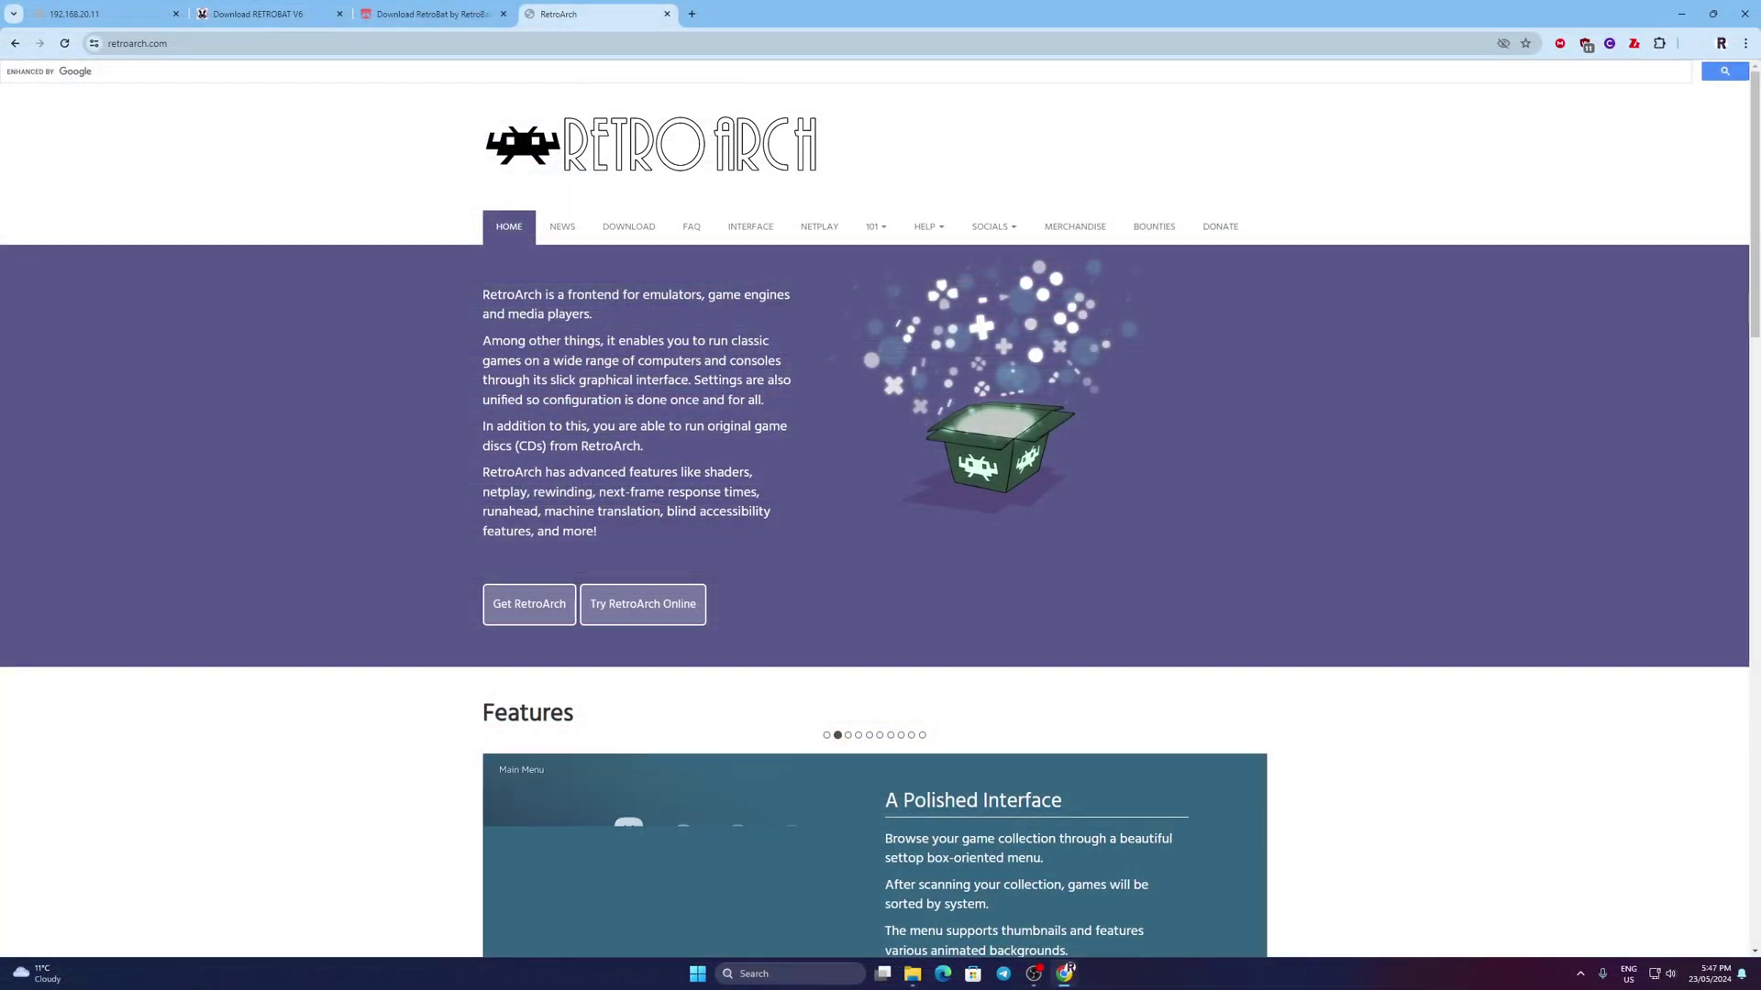
- Look over the RetroArch website and download the stable build for 64-bit Windows
{"action": "scroll", "coordinate": [881, 505], "scroll_direction": "down", "scroll_amount": 1}
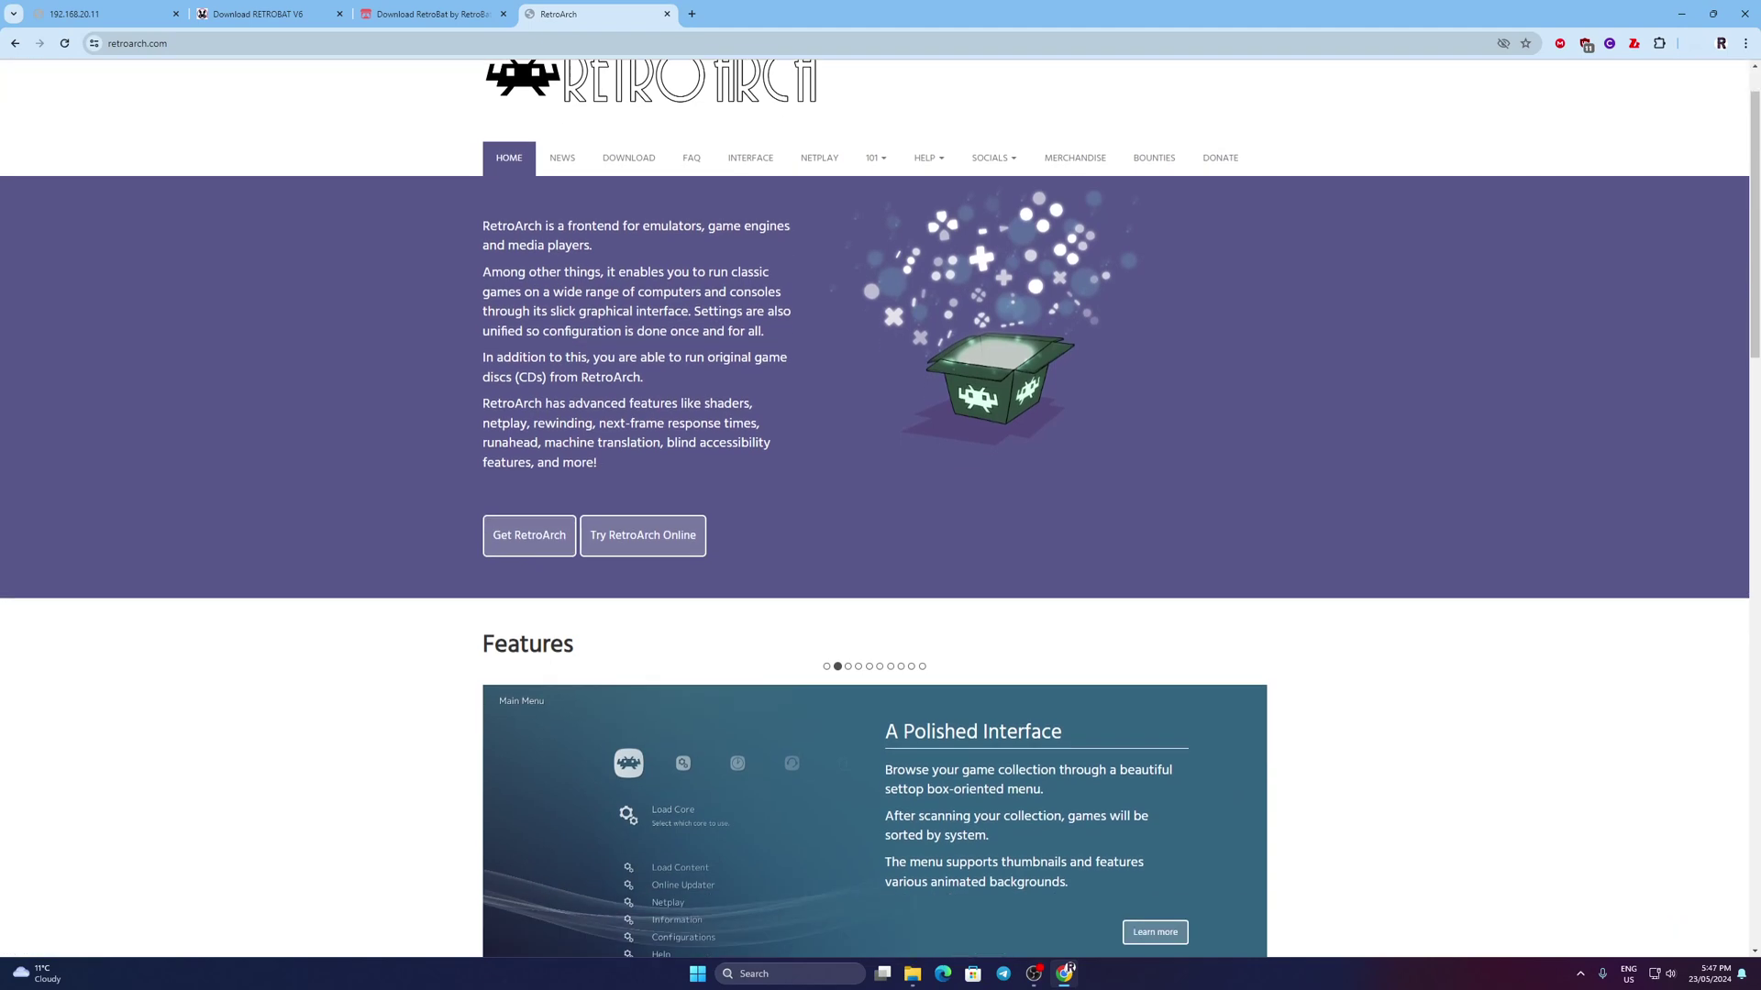
{"action": "scroll", "coordinate": [881, 504], "scroll_direction": "down", "scroll_amount": 5}
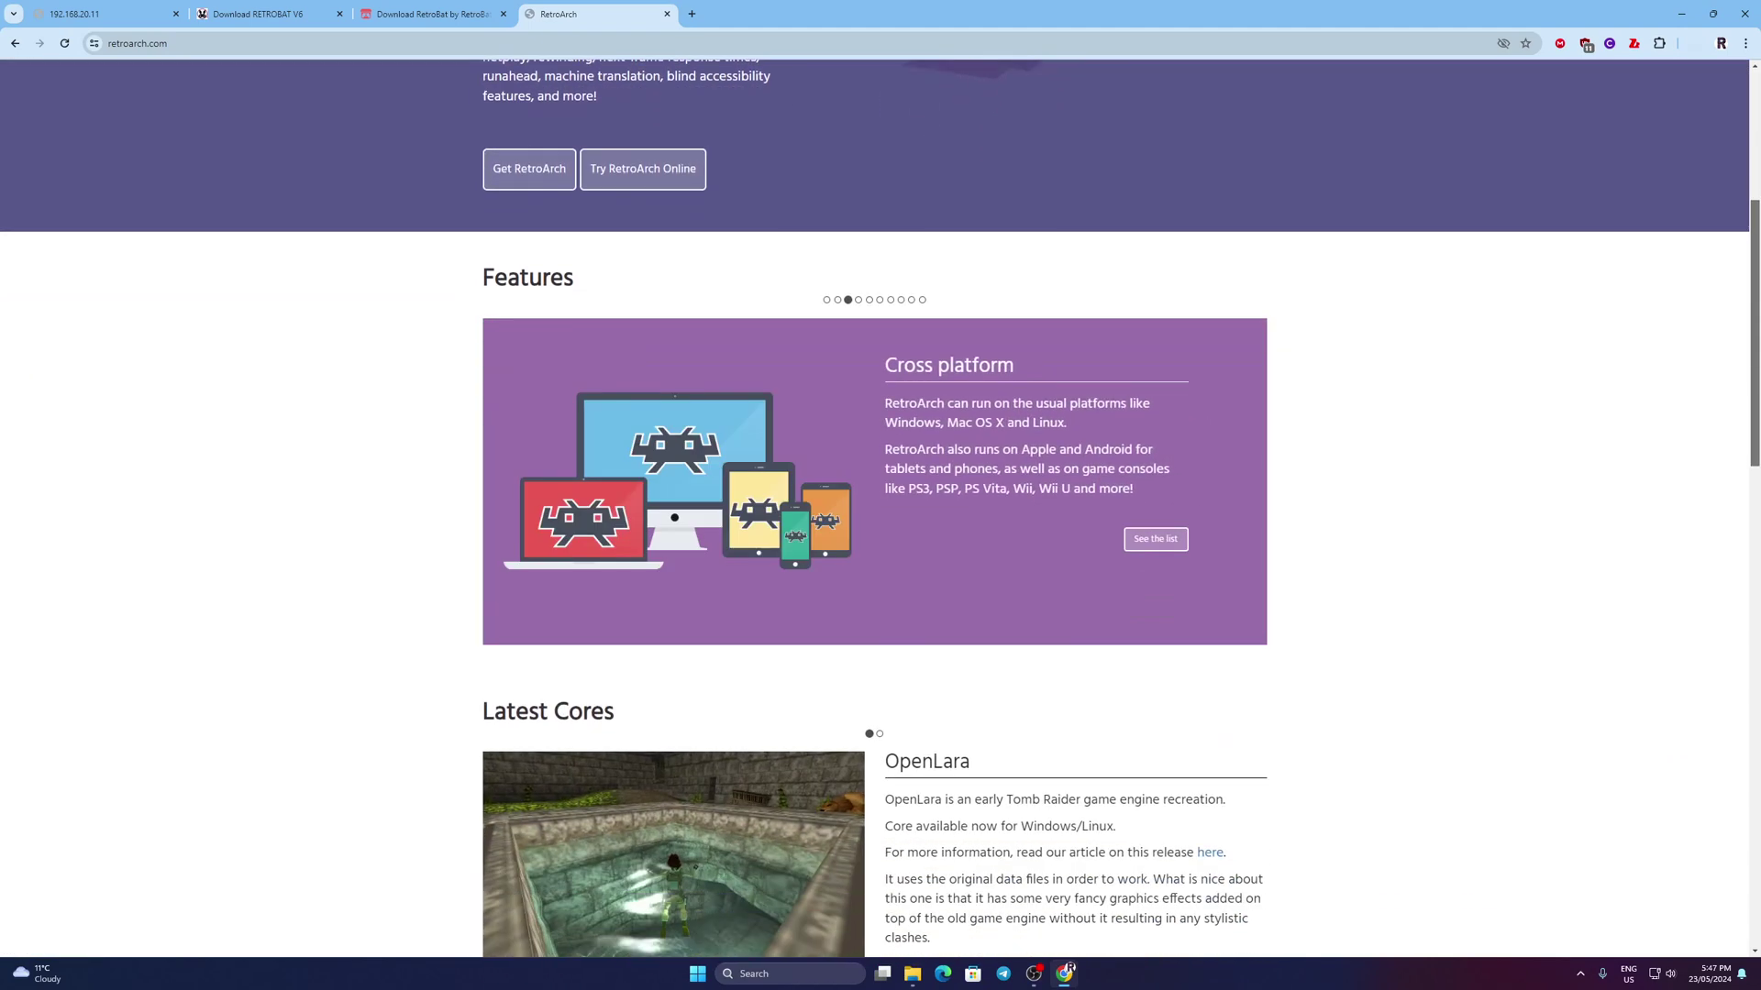
{"action": "scroll", "coordinate": [880, 504], "scroll_direction": "down", "scroll_amount": 4}
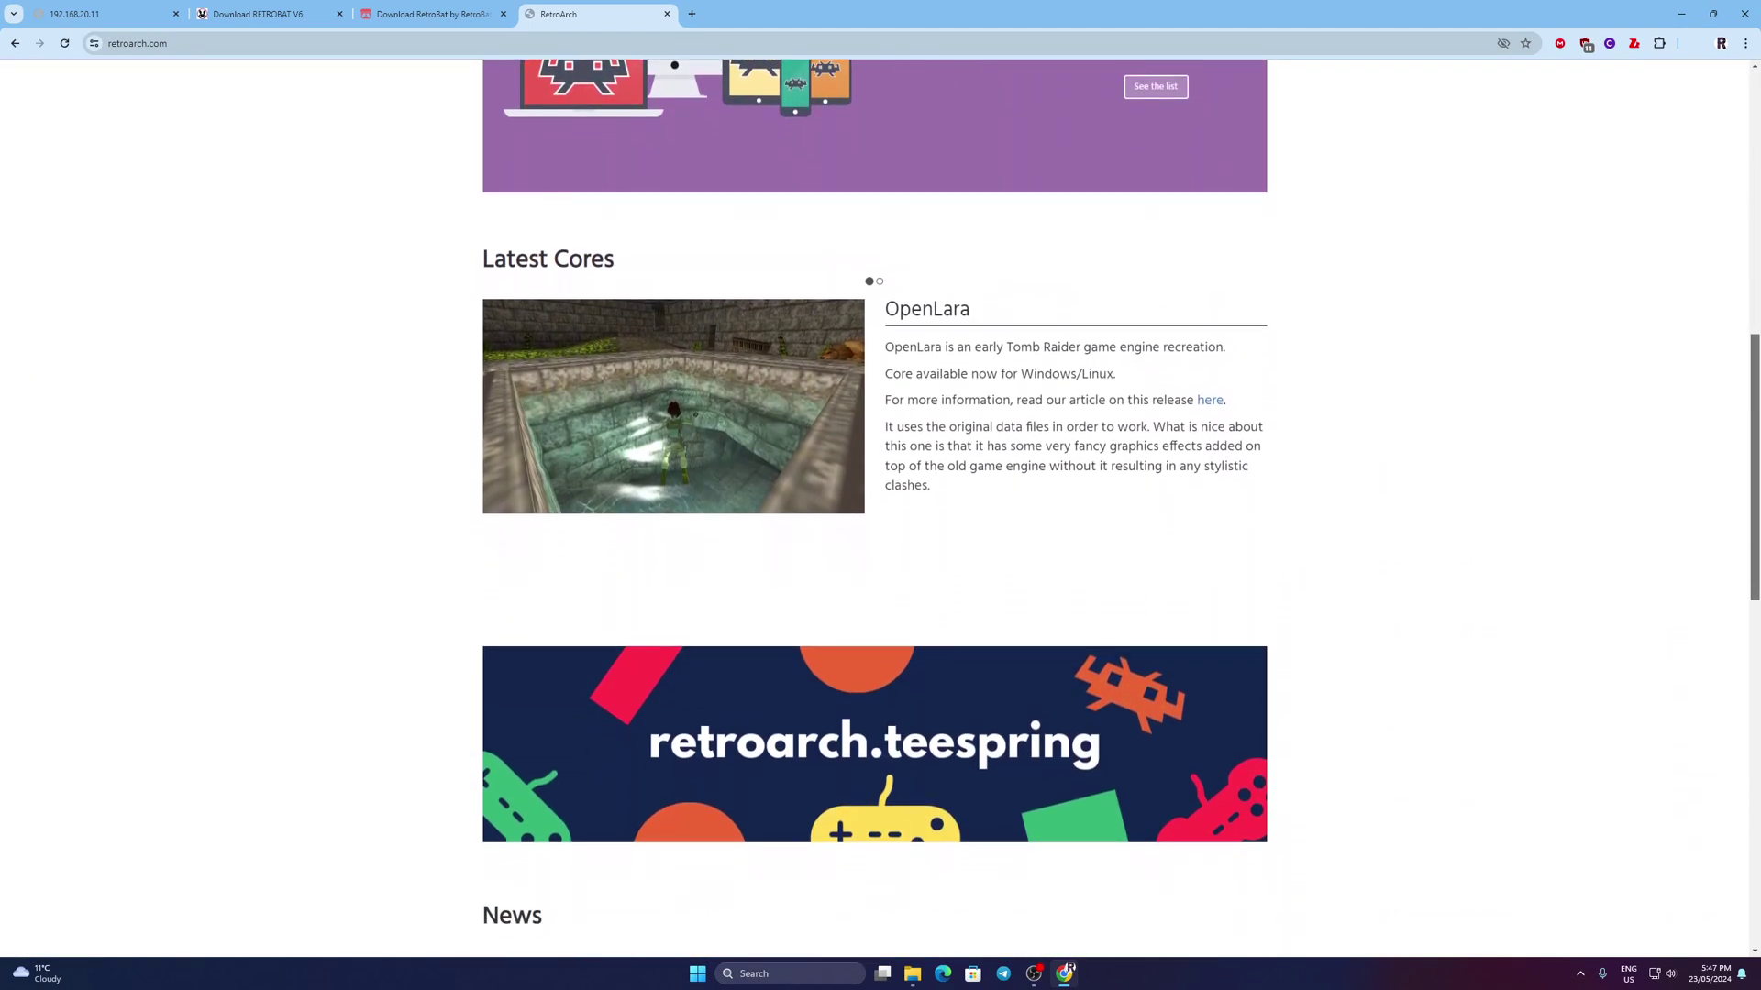
{"action": "scroll", "coordinate": [880, 504], "scroll_direction": "down", "scroll_amount": 12}
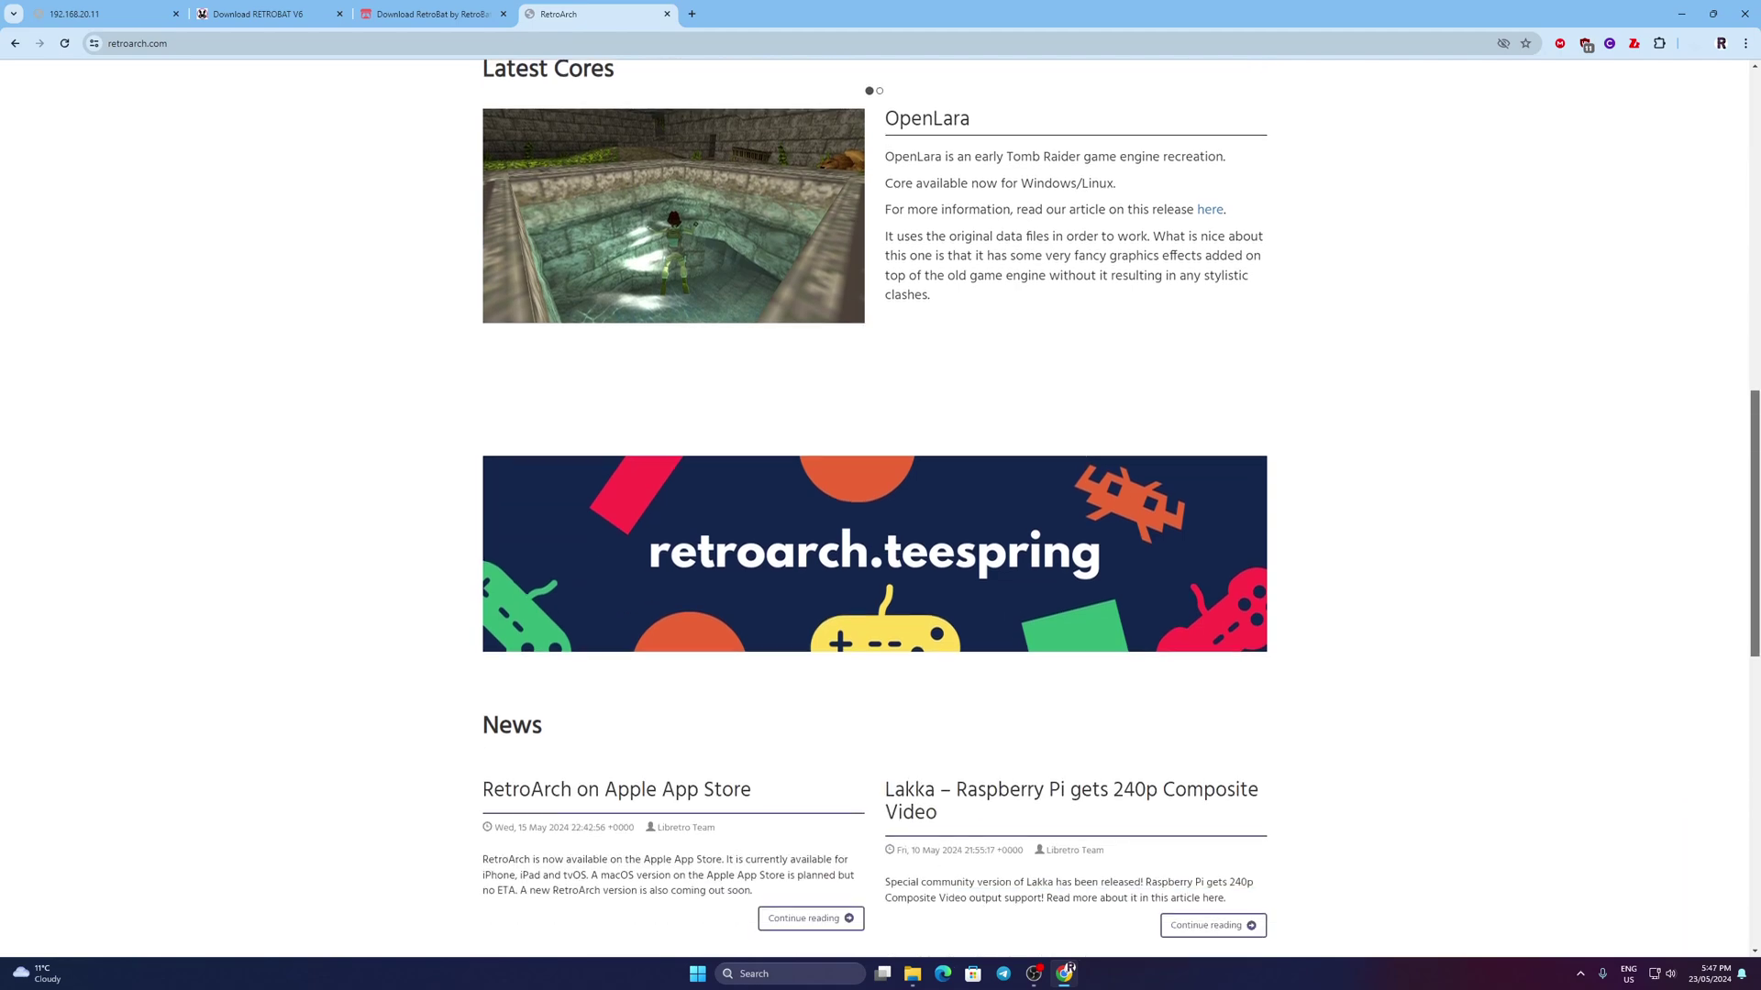
{"action": "scroll", "coordinate": [880, 504], "scroll_direction": "down", "scroll_amount": 2}
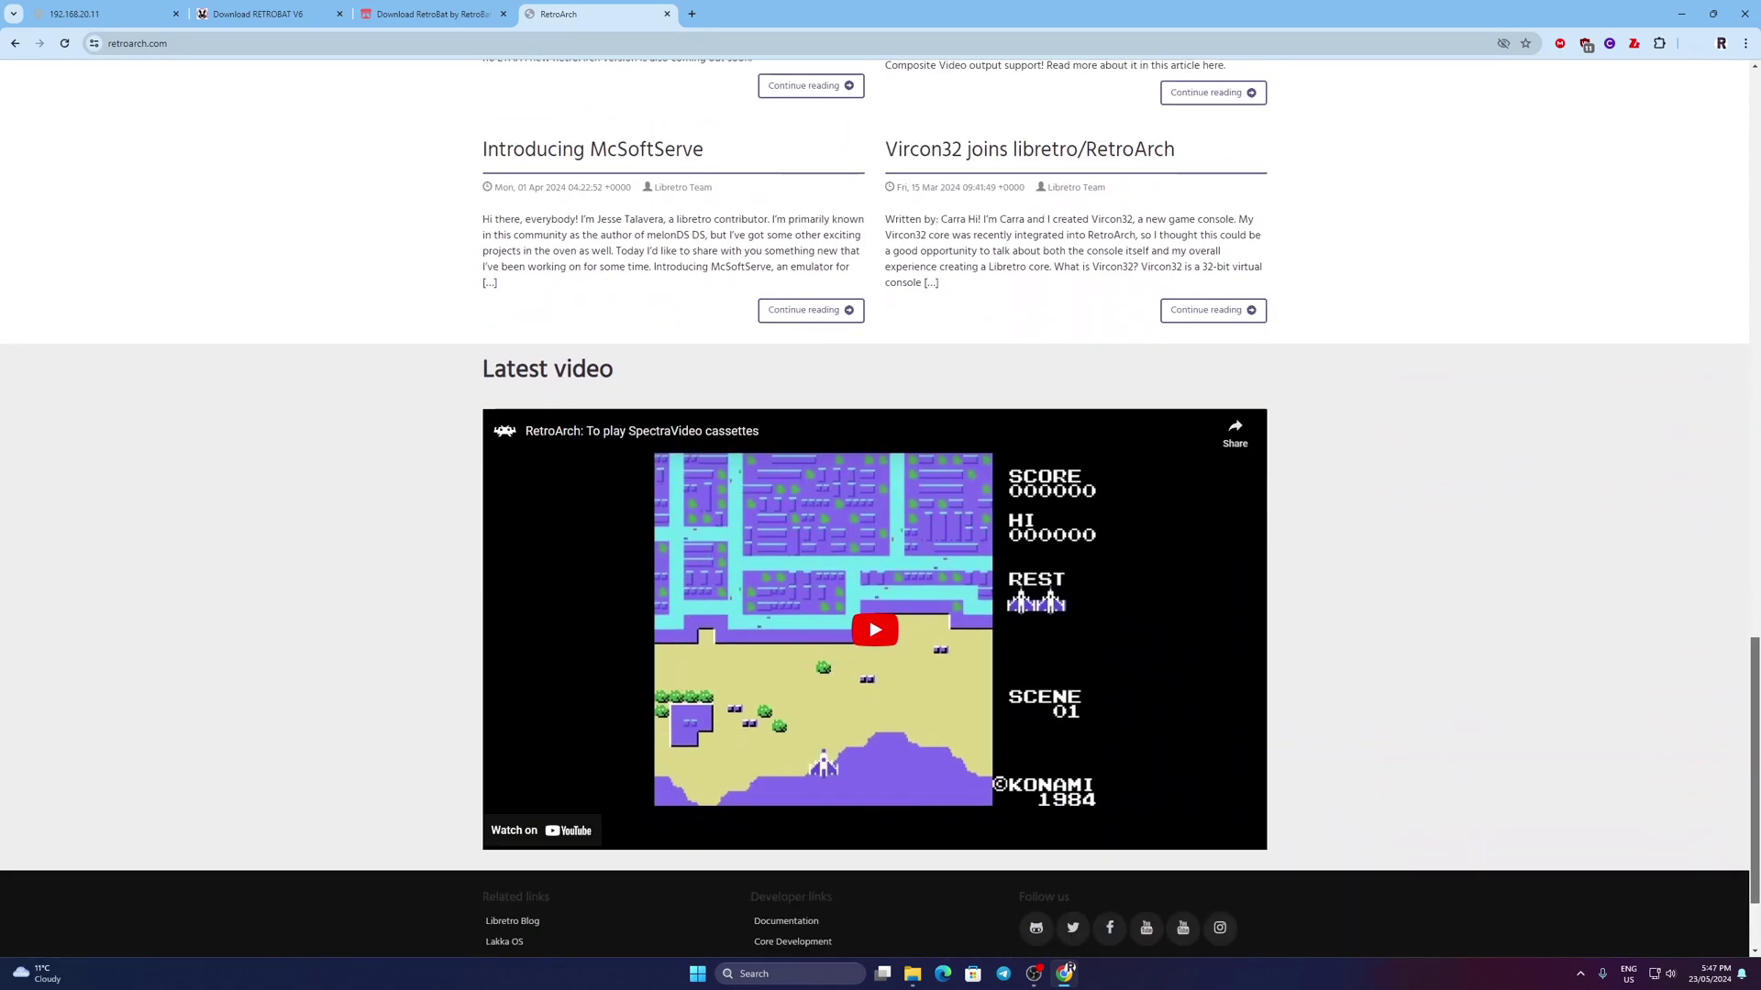
{"action": "key", "text": "Home"}
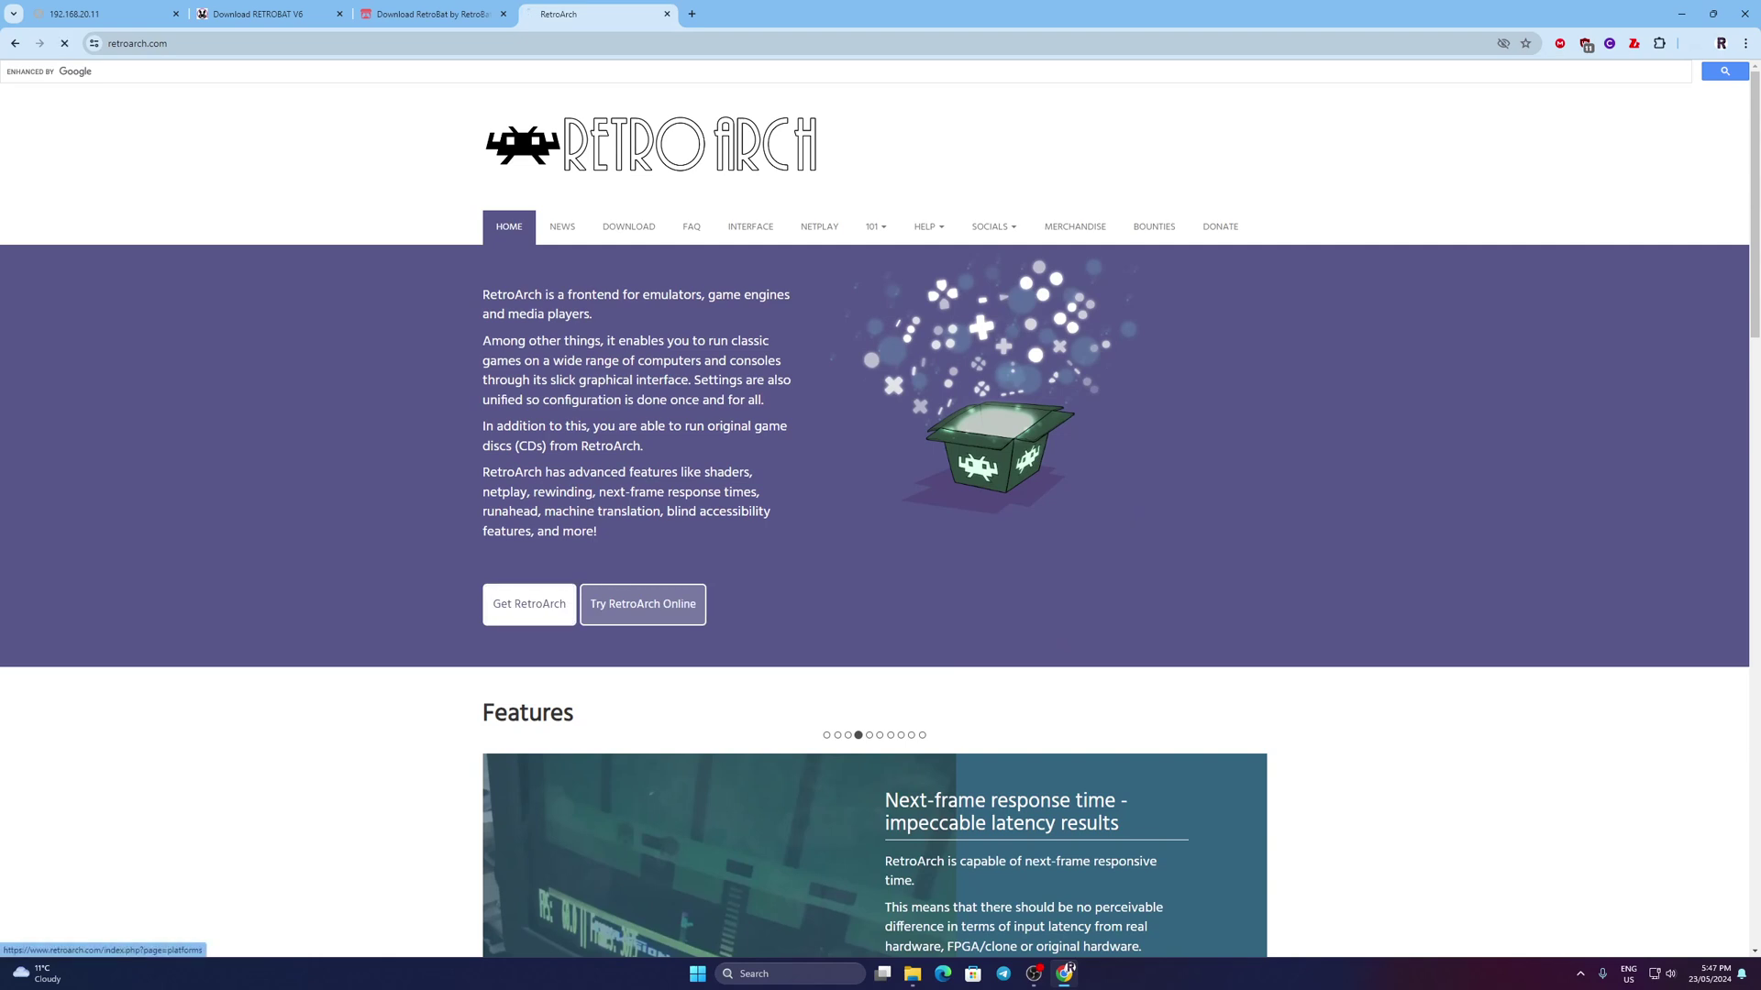
{"action": "left_click", "coordinate": [529, 606]}
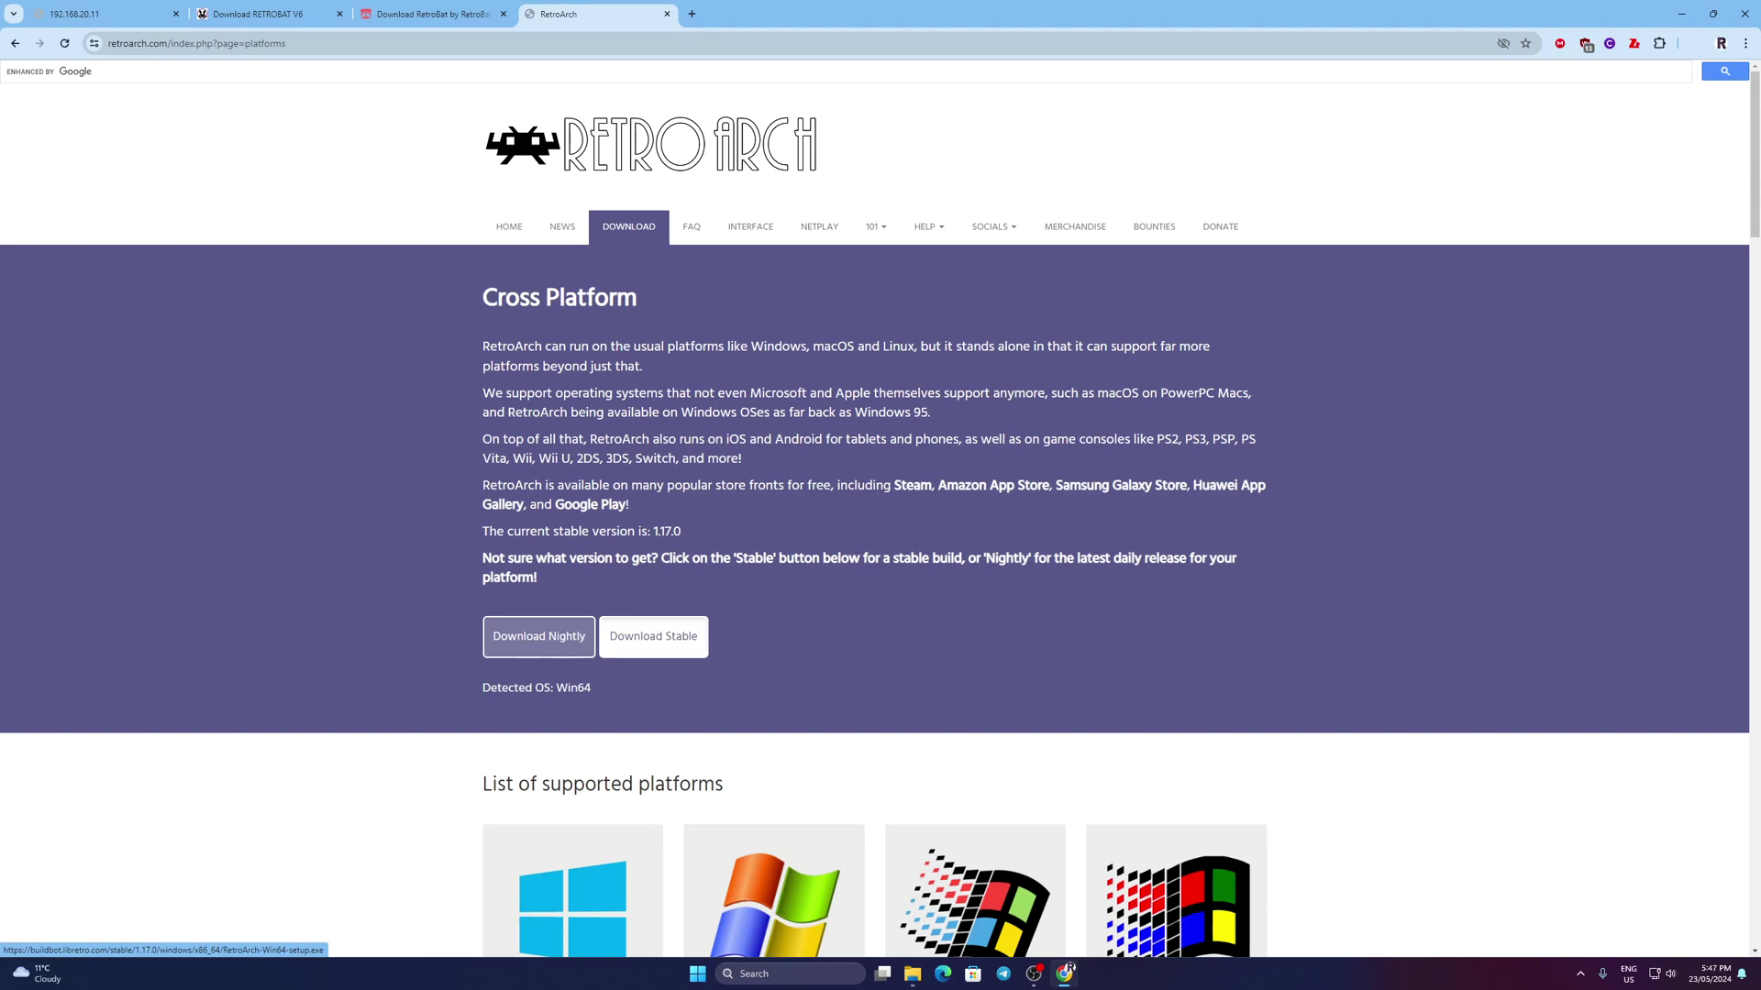
{"action": "left_click", "coordinate": [653, 636]}
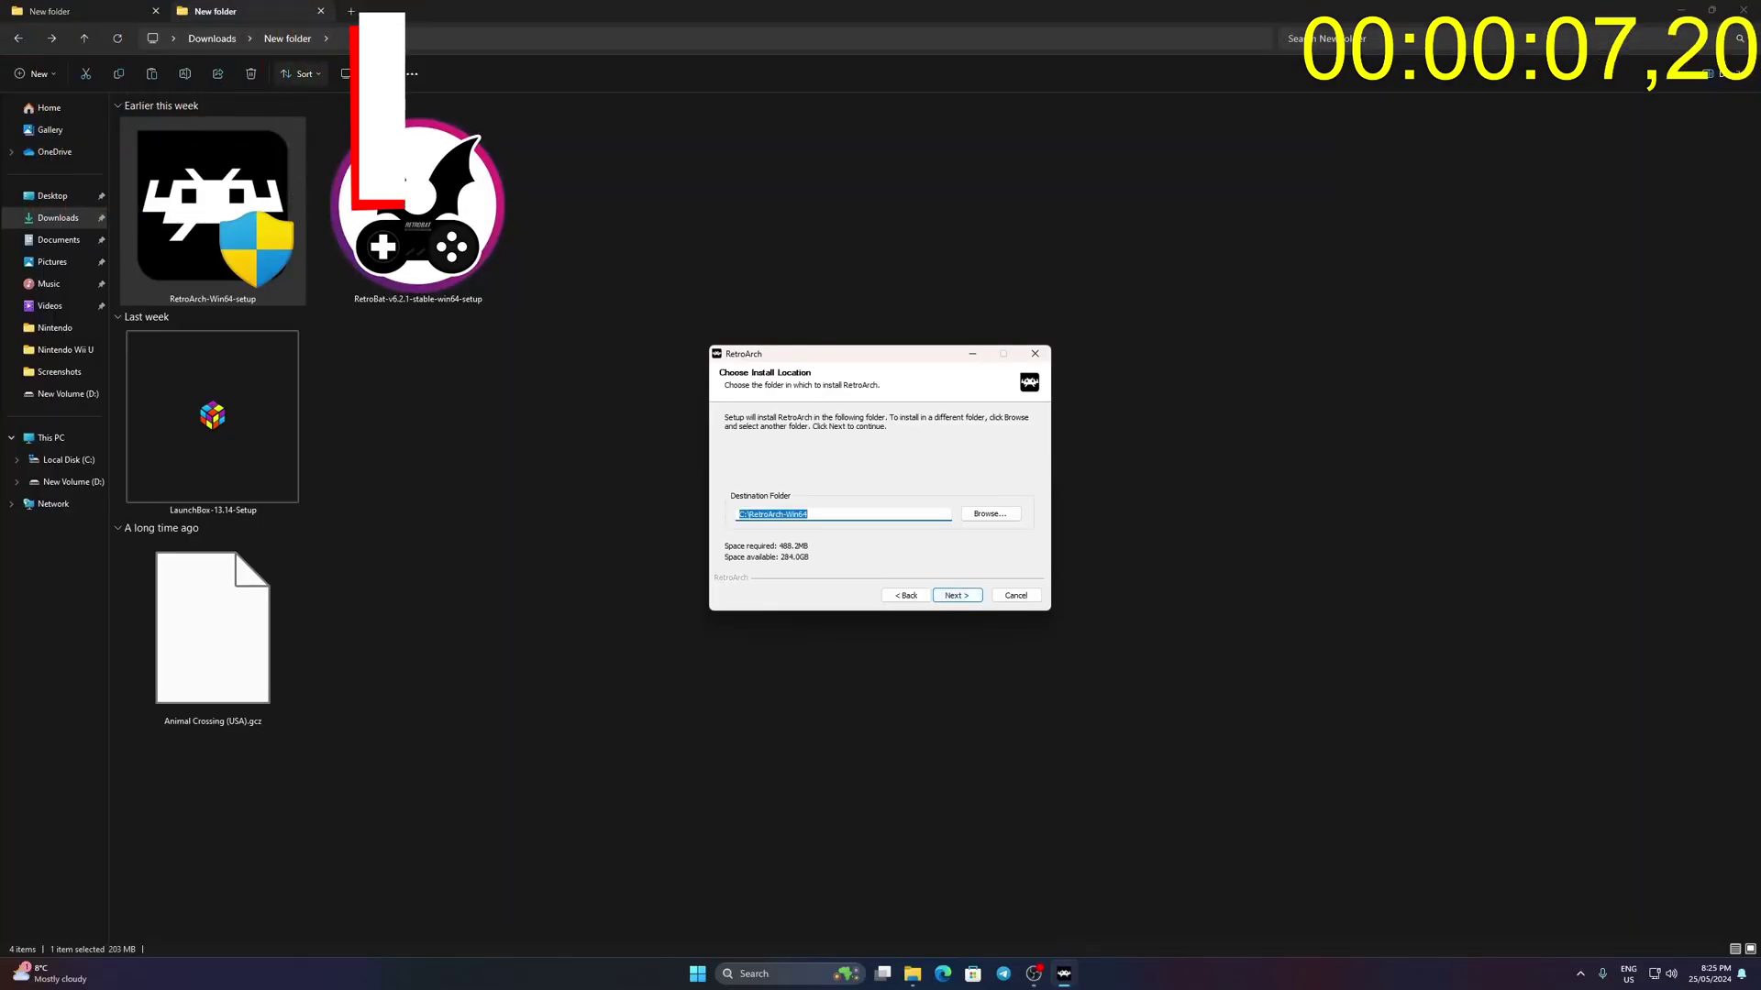
- Set the RetroArch installer's destination to C:\Users\PC\Downloads\New folder\RetroArch-Win64, reusing the path copied from File Explorer
{"action": "left_click", "coordinate": [642, 38]}
{"action": "key", "text": "ctrl+c"}
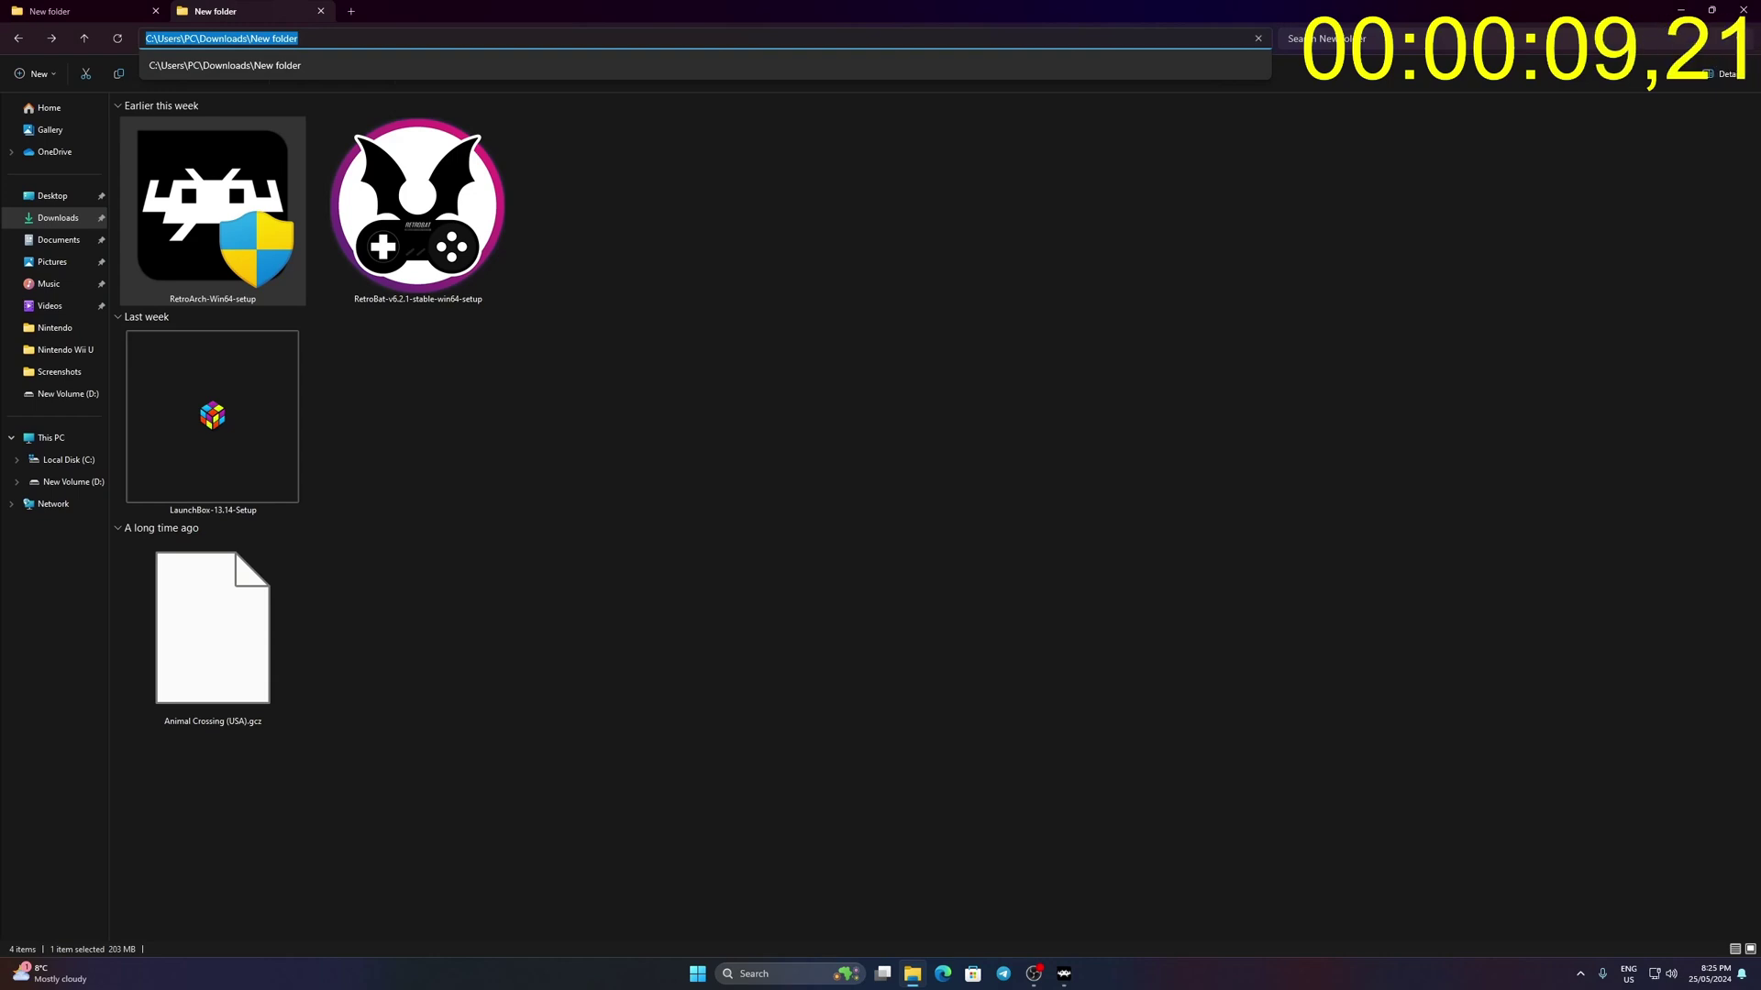
{"action": "key", "text": "alt+Tab"}
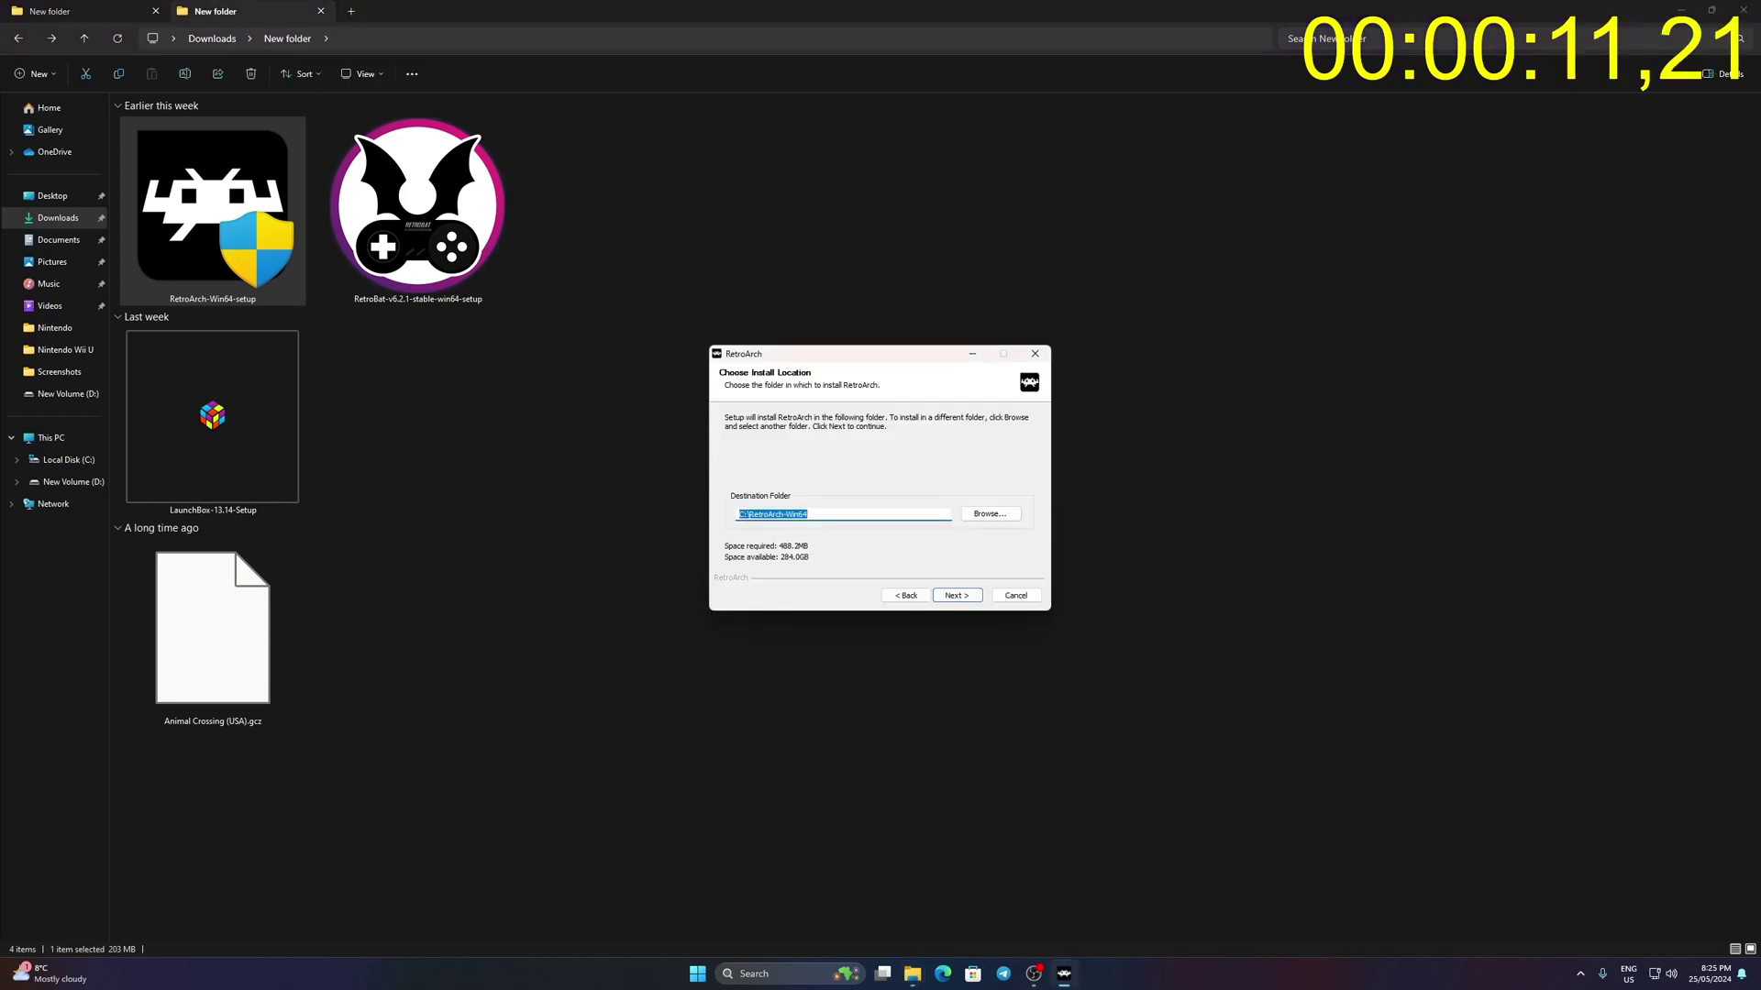
{"action": "left_click", "coordinate": [741, 513]}
{"action": "key", "text": "ctrl+v"}
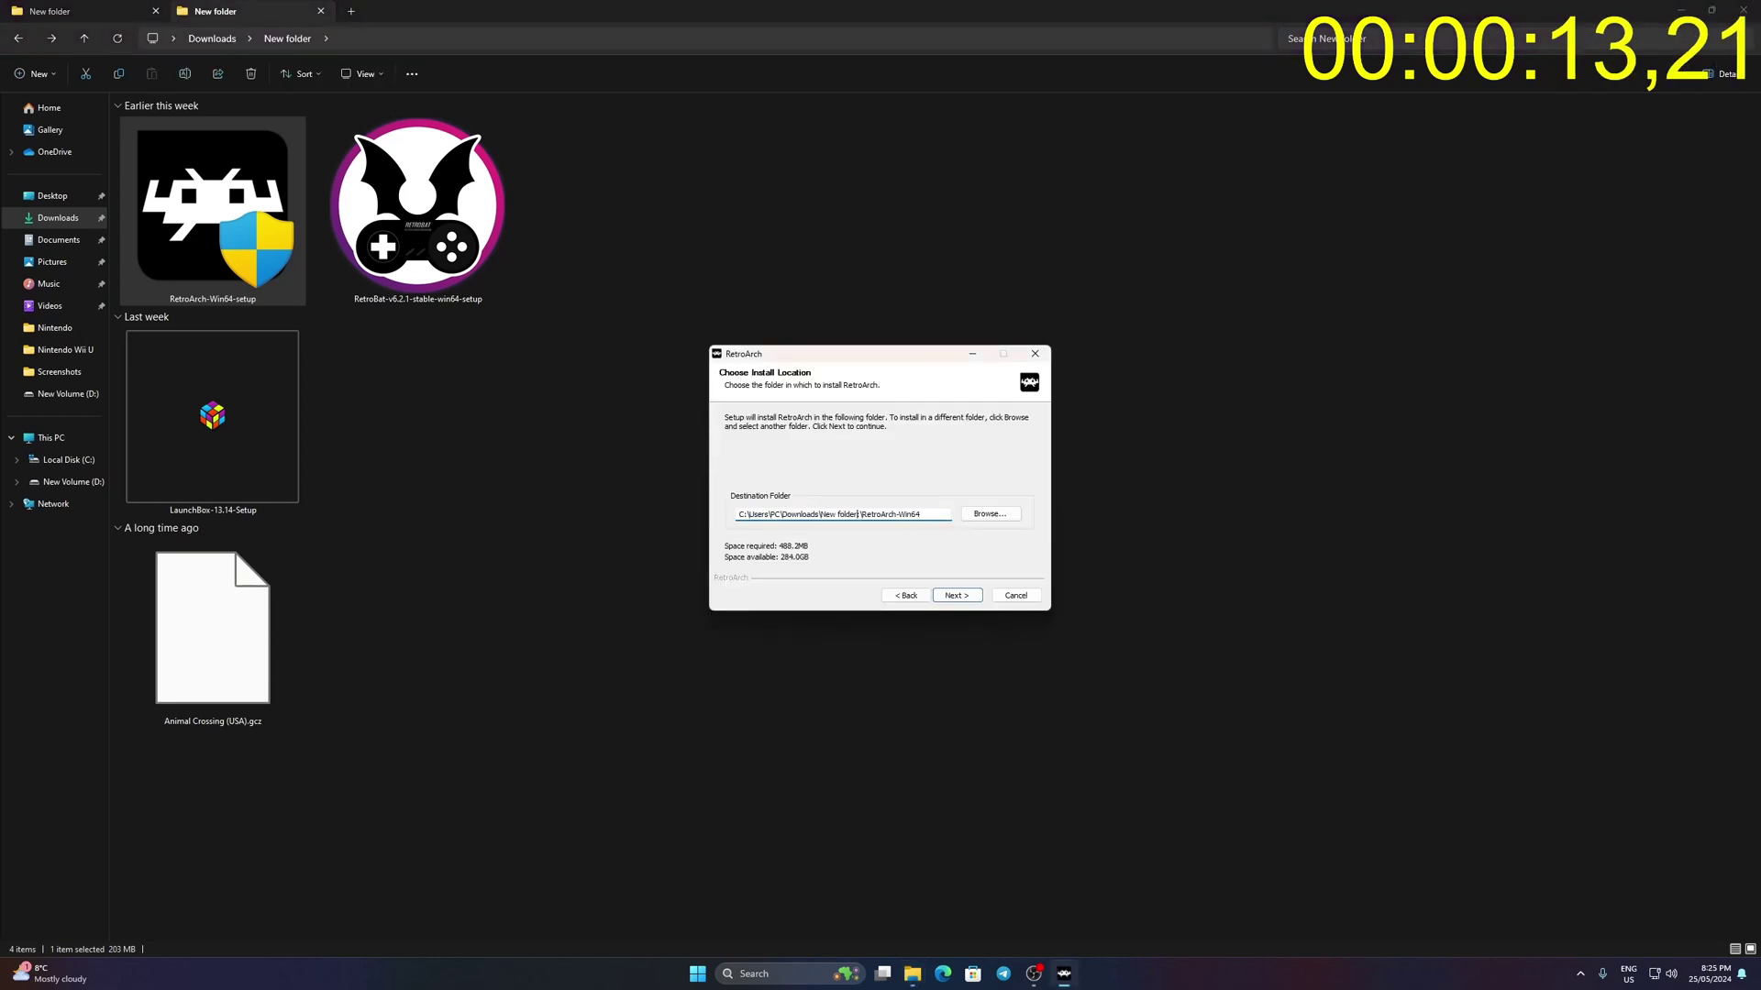
{"action": "key", "text": "Delete"}
{"action": "key", "text": "Return"}
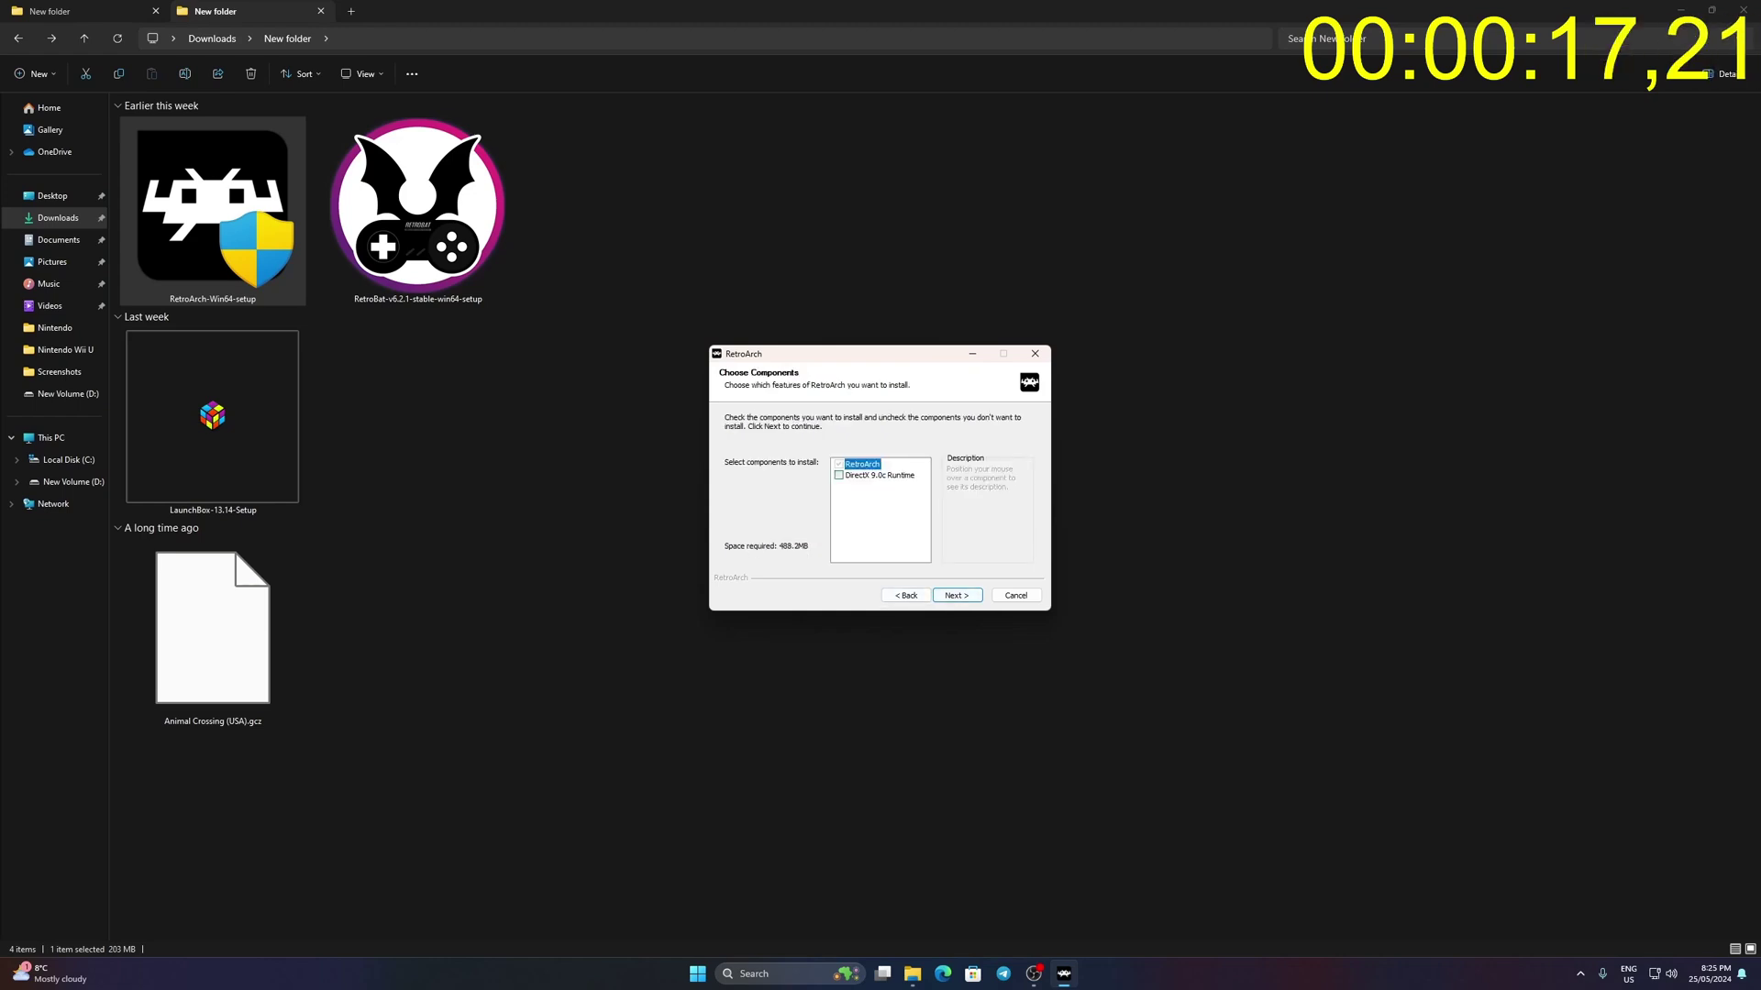
- Install RetroArch with the preselected components and default Start Menu folder, going through the bundled DirectX setup
{"action": "key", "text": "Return"}
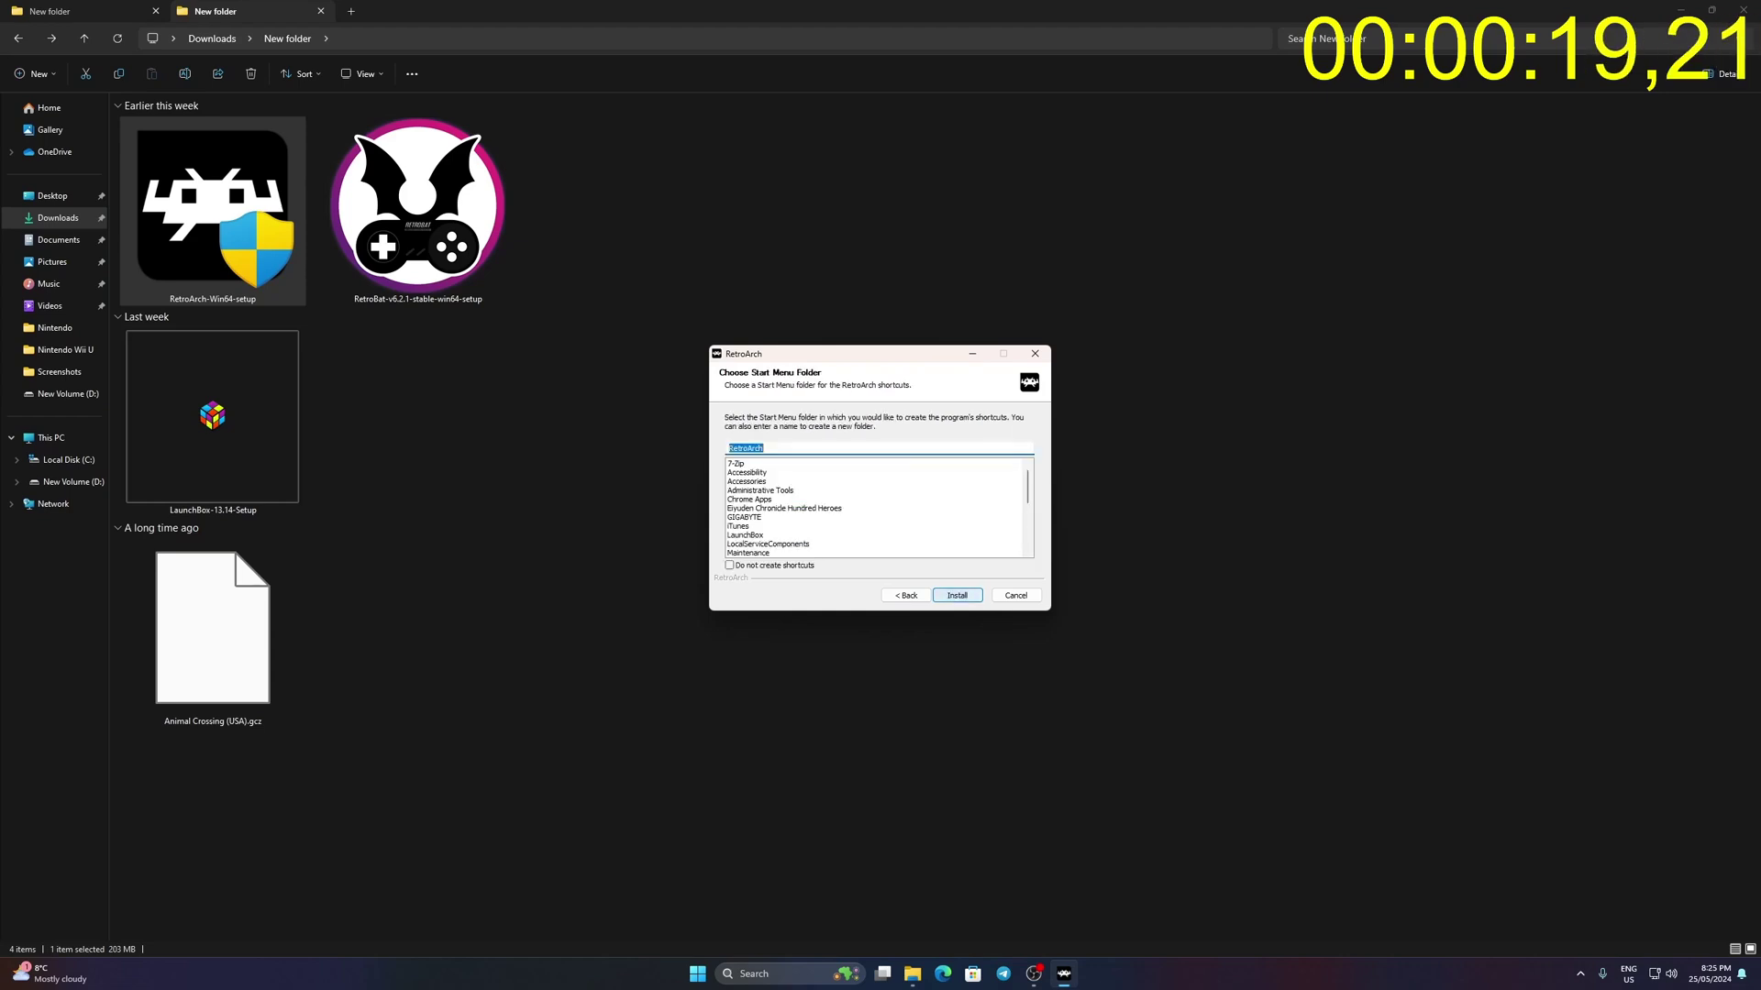
{"action": "key", "text": "Return"}
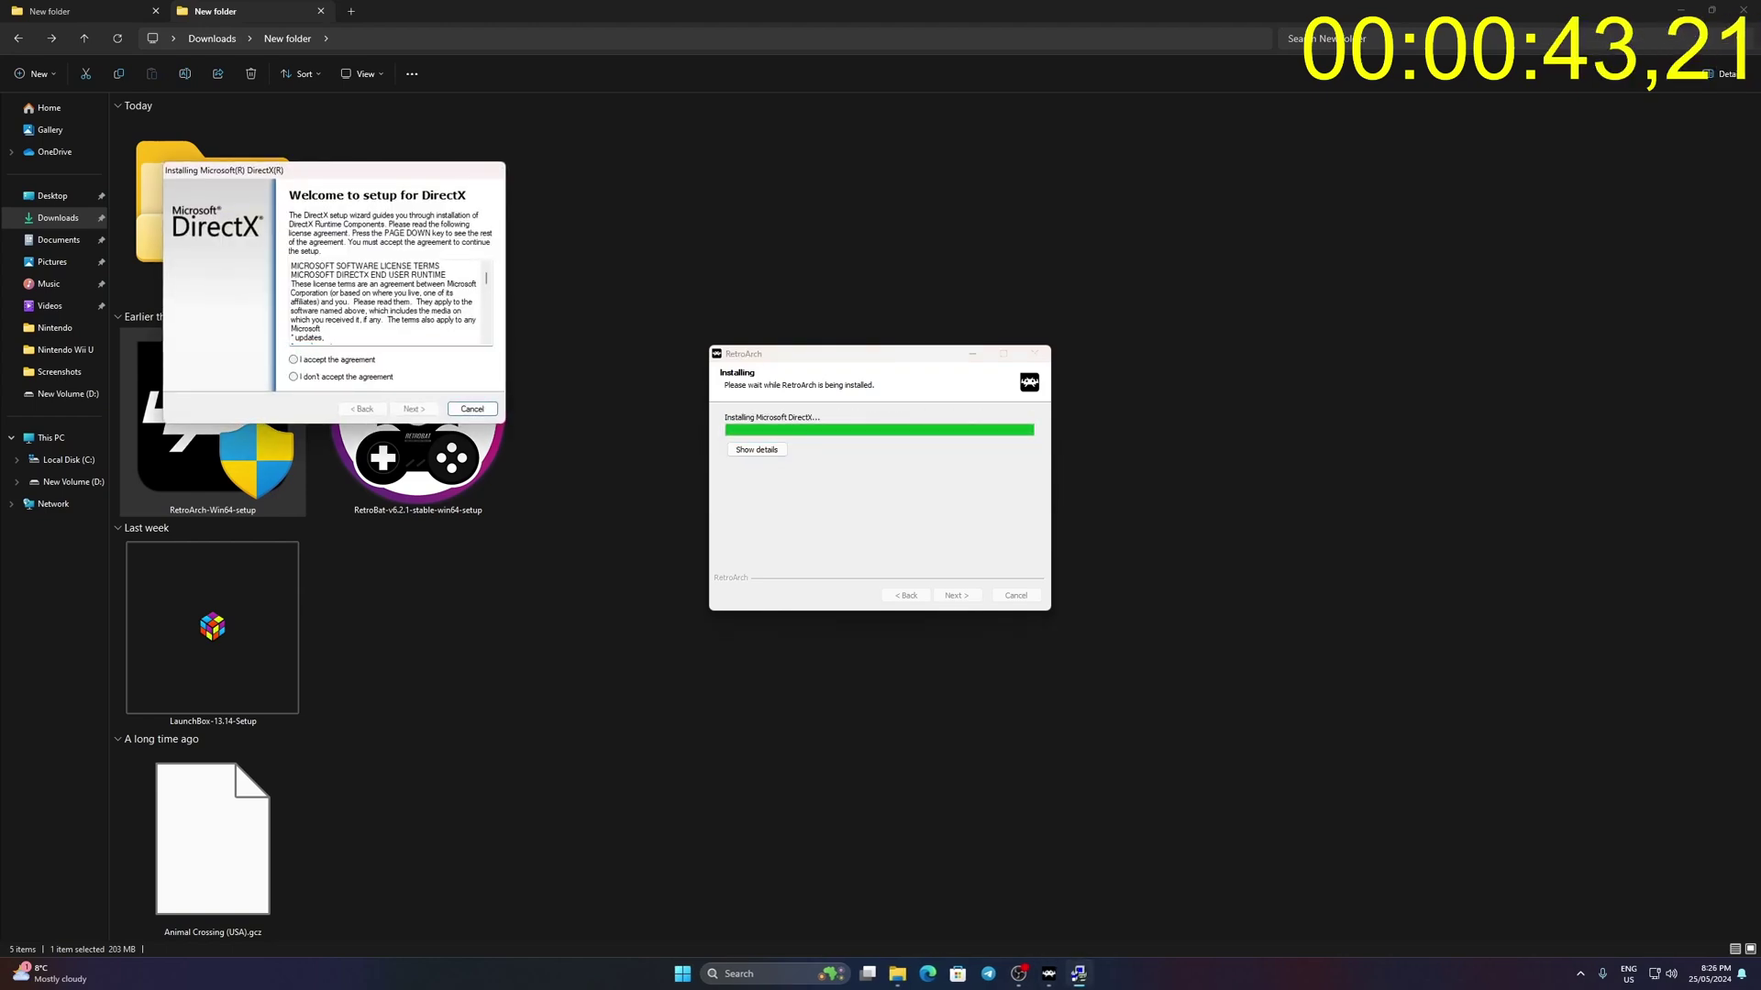
{"action": "key", "text": "Return"}
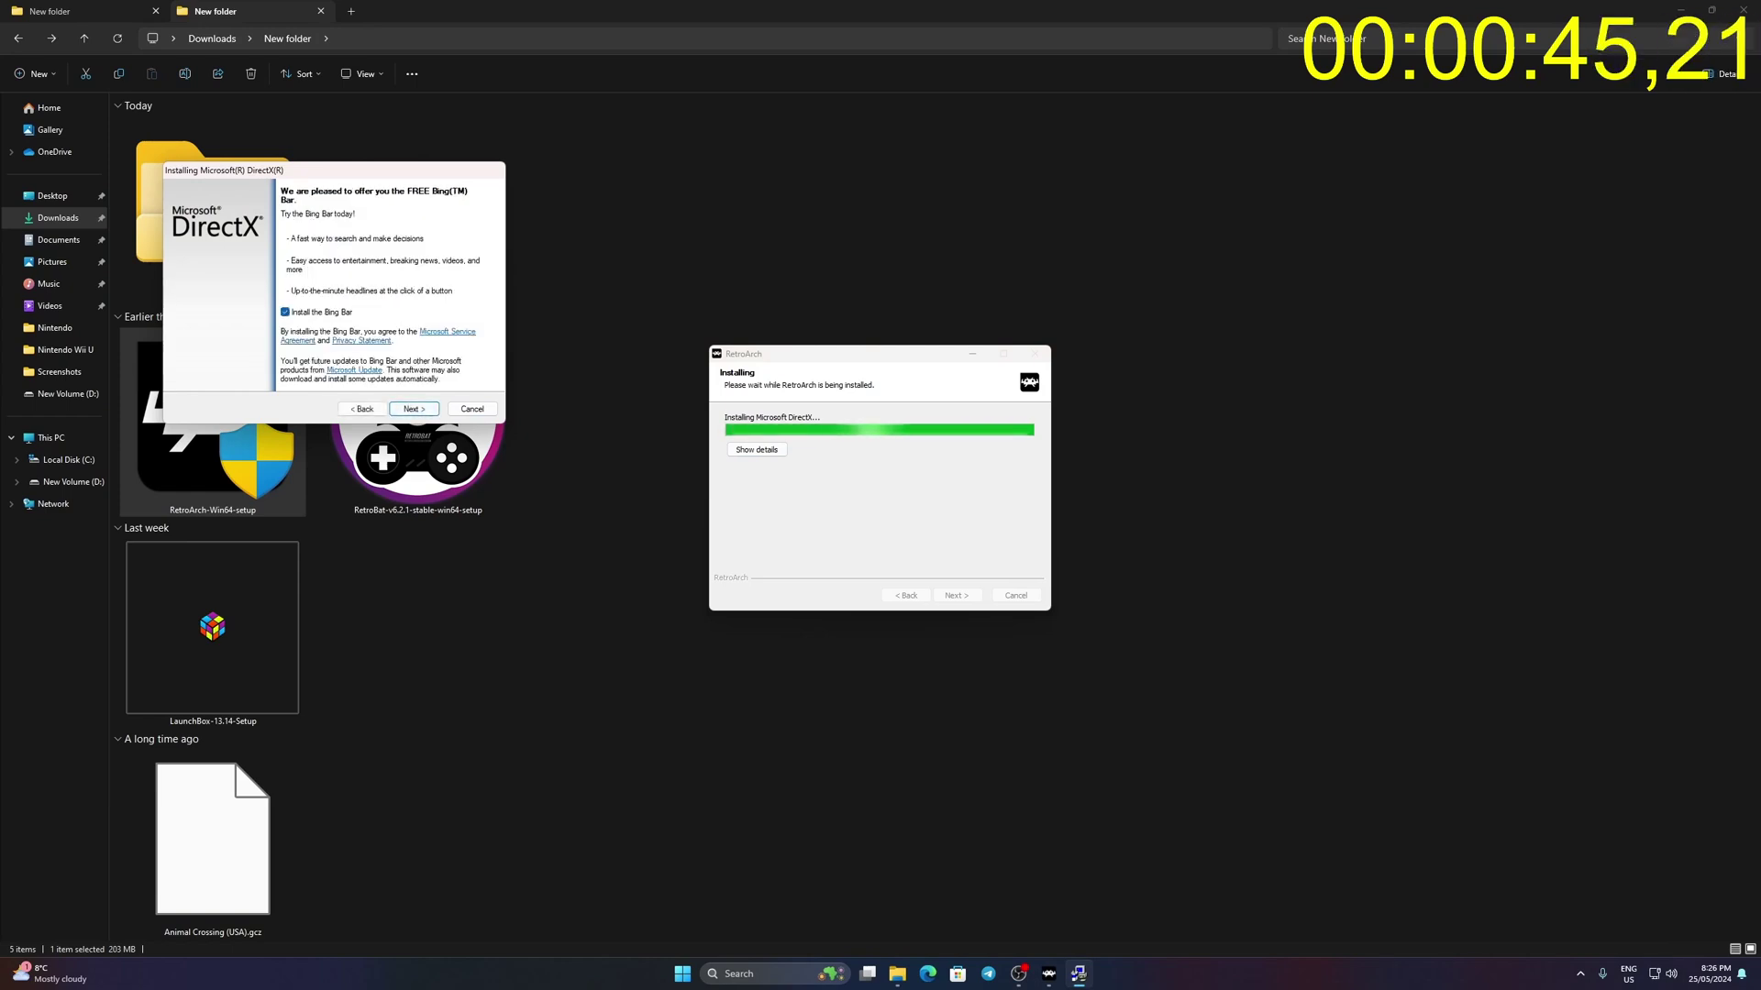
{"action": "key", "text": "Return"}
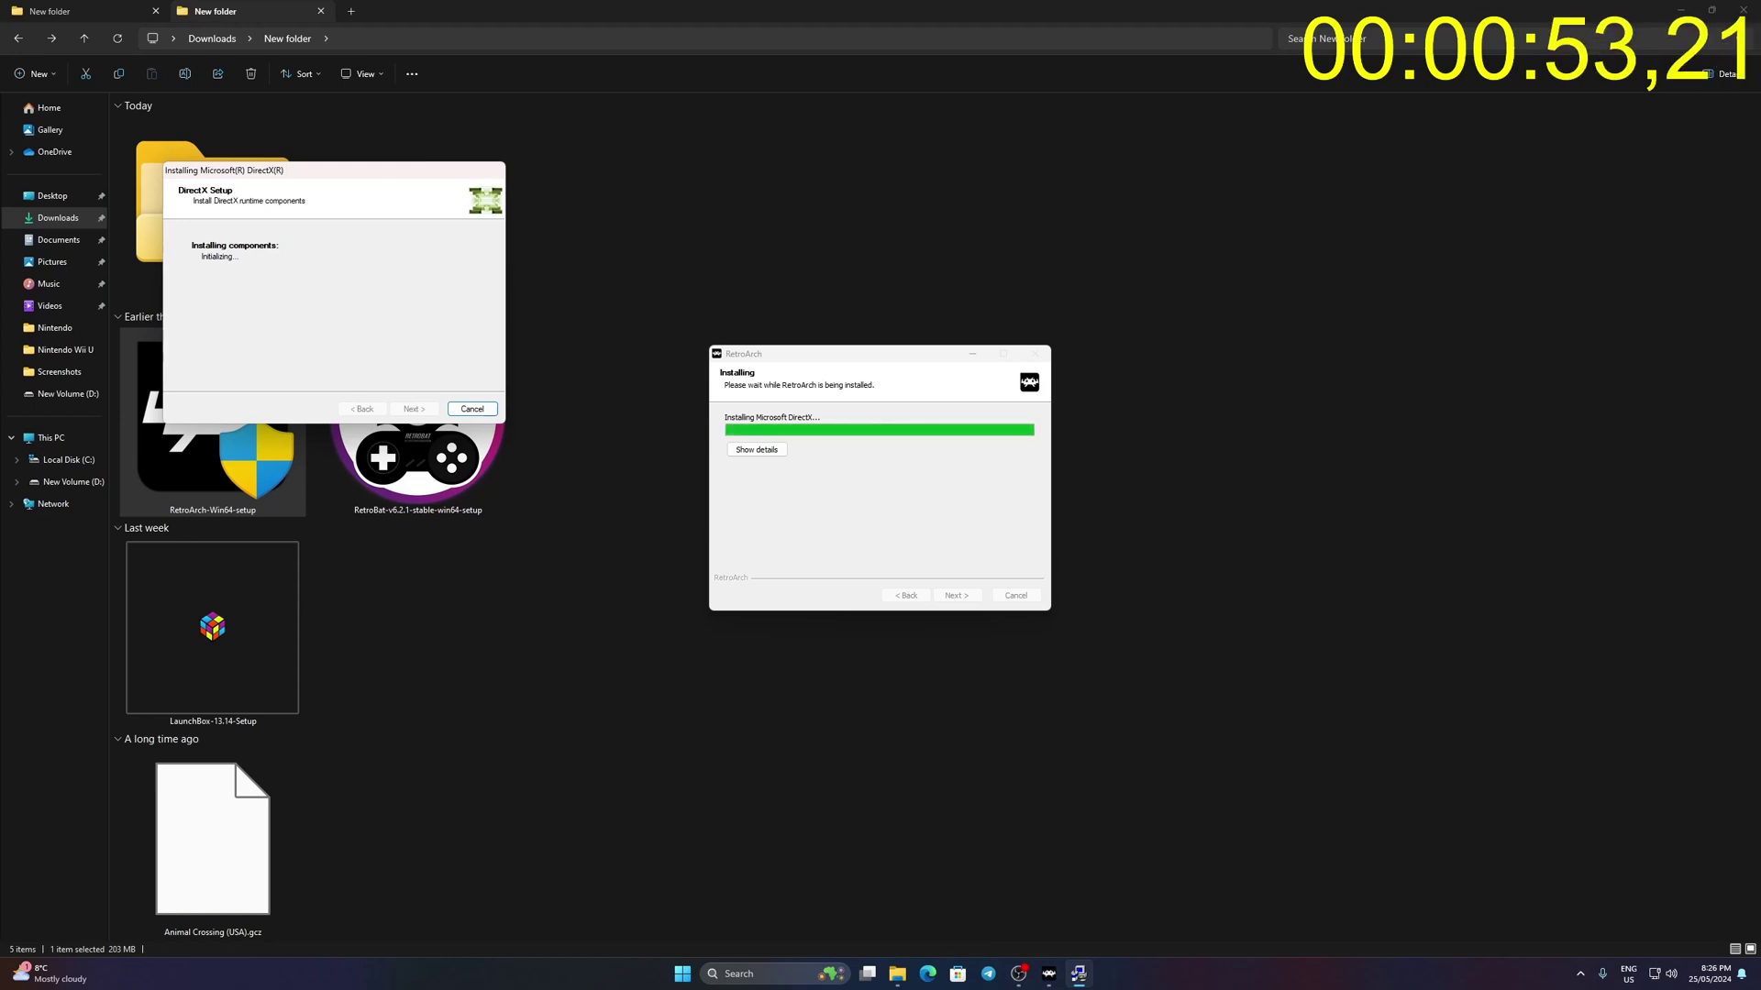
{"action": "key", "text": "Return"}
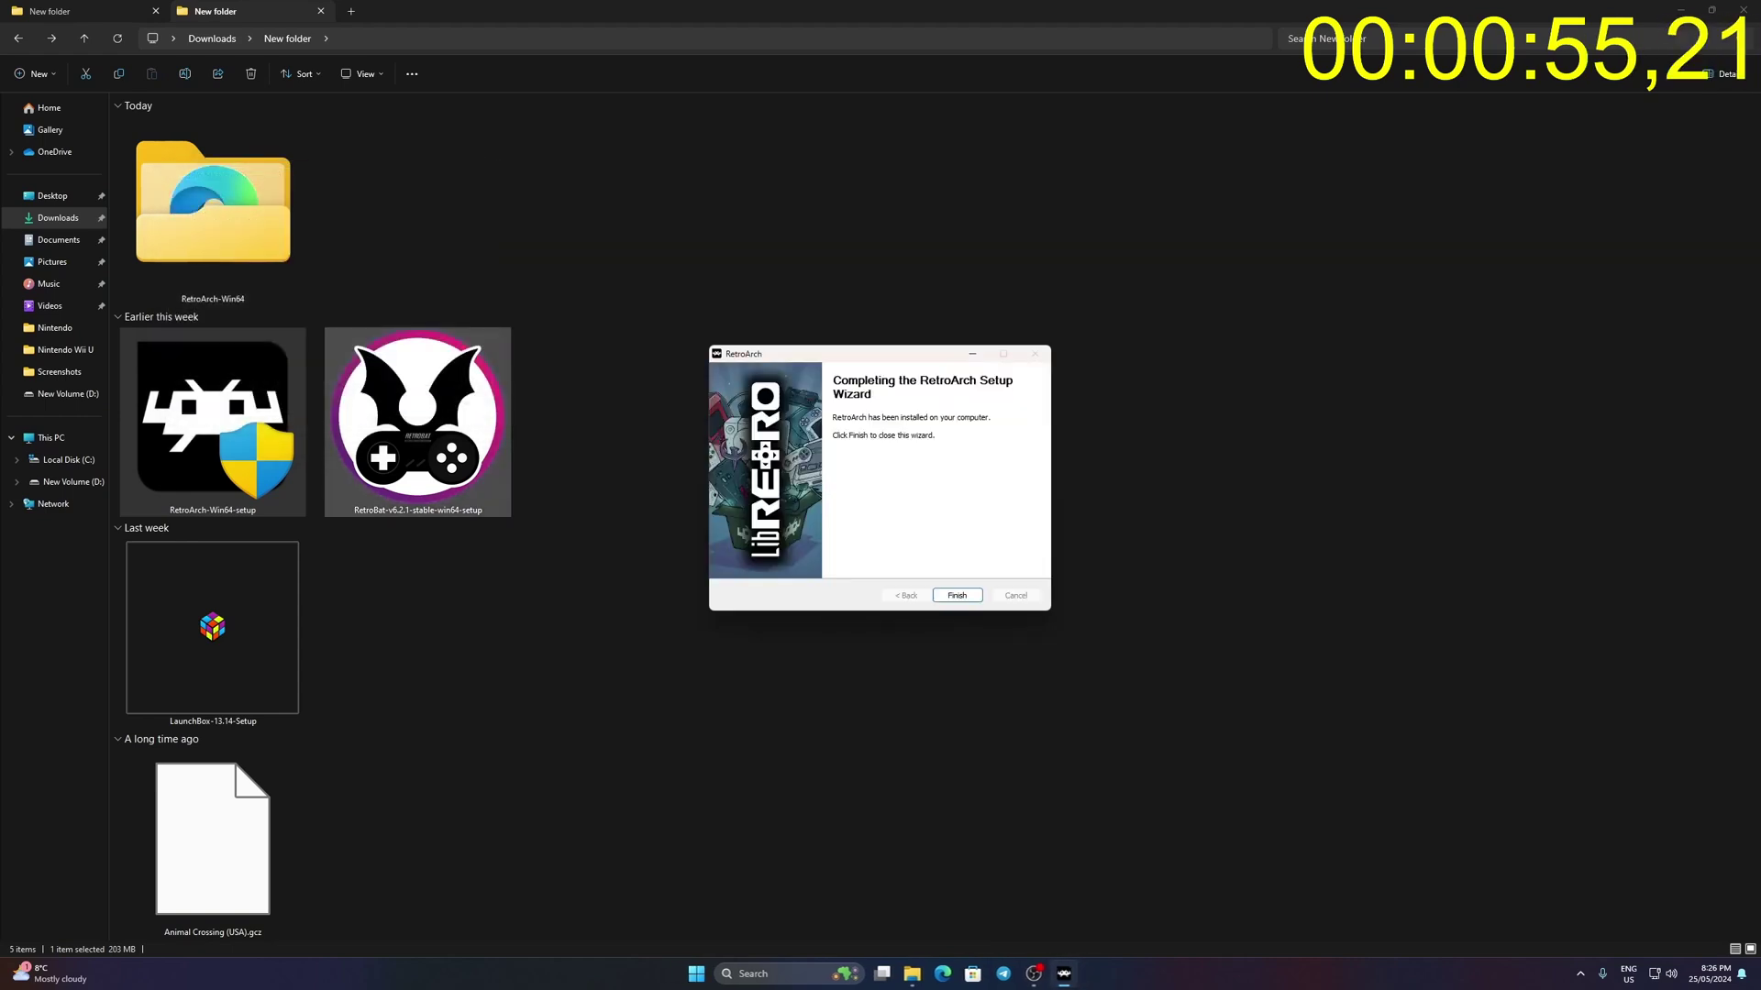
{"action": "key", "text": "Return"}
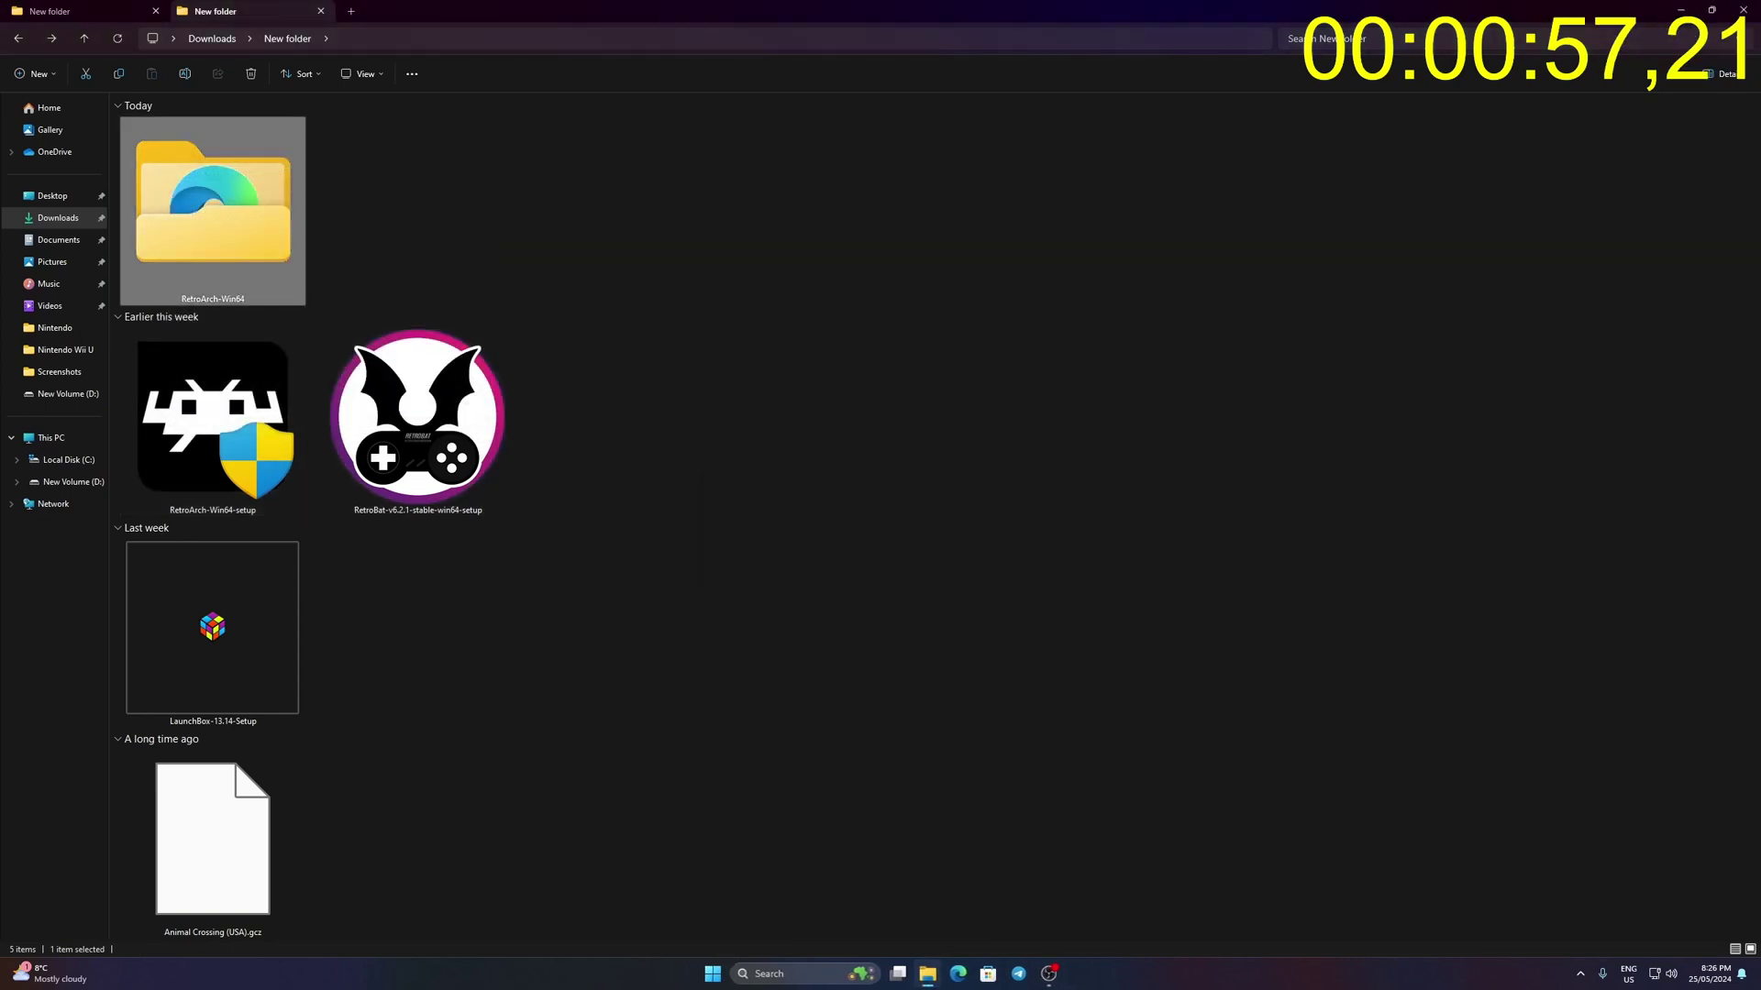
- Launch the retroarch application from the RetroArch-Win64 folder
{"action": "key", "text": "Return"}
{"action": "scroll", "coordinate": [245, 800], "scroll_direction": "down", "scroll_amount": 10}
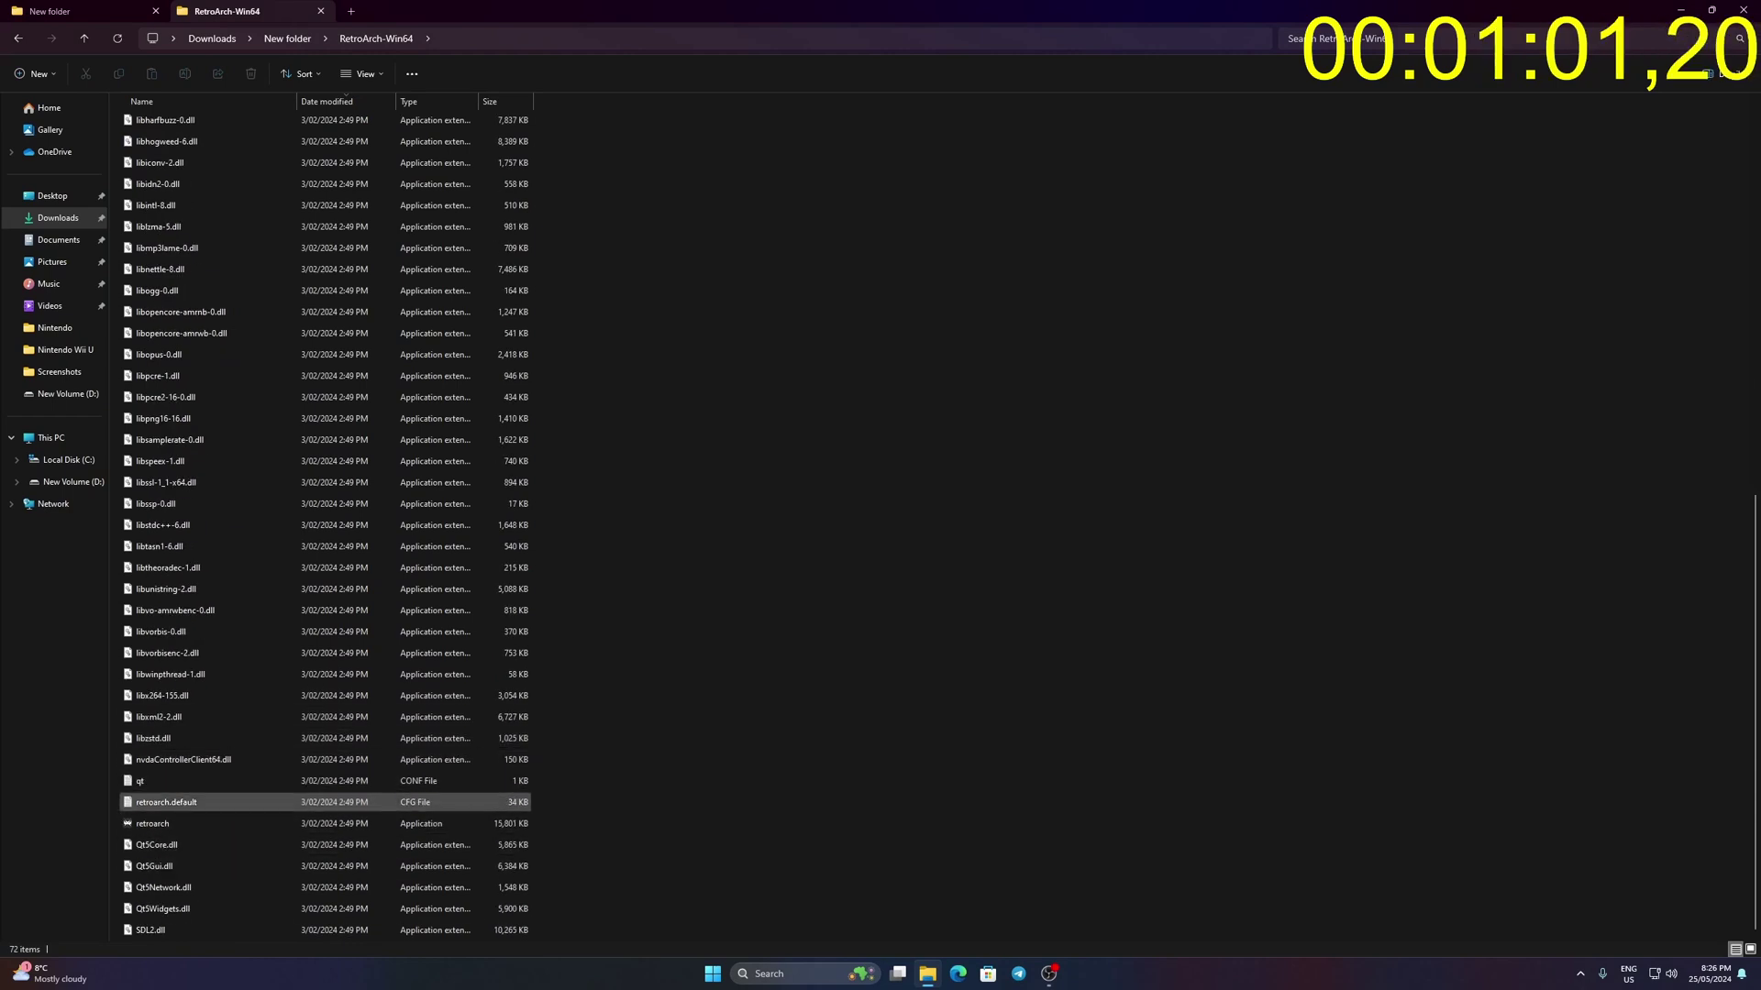
{"action": "left_click", "coordinate": [184, 824]}
{"action": "key", "text": "Return"}
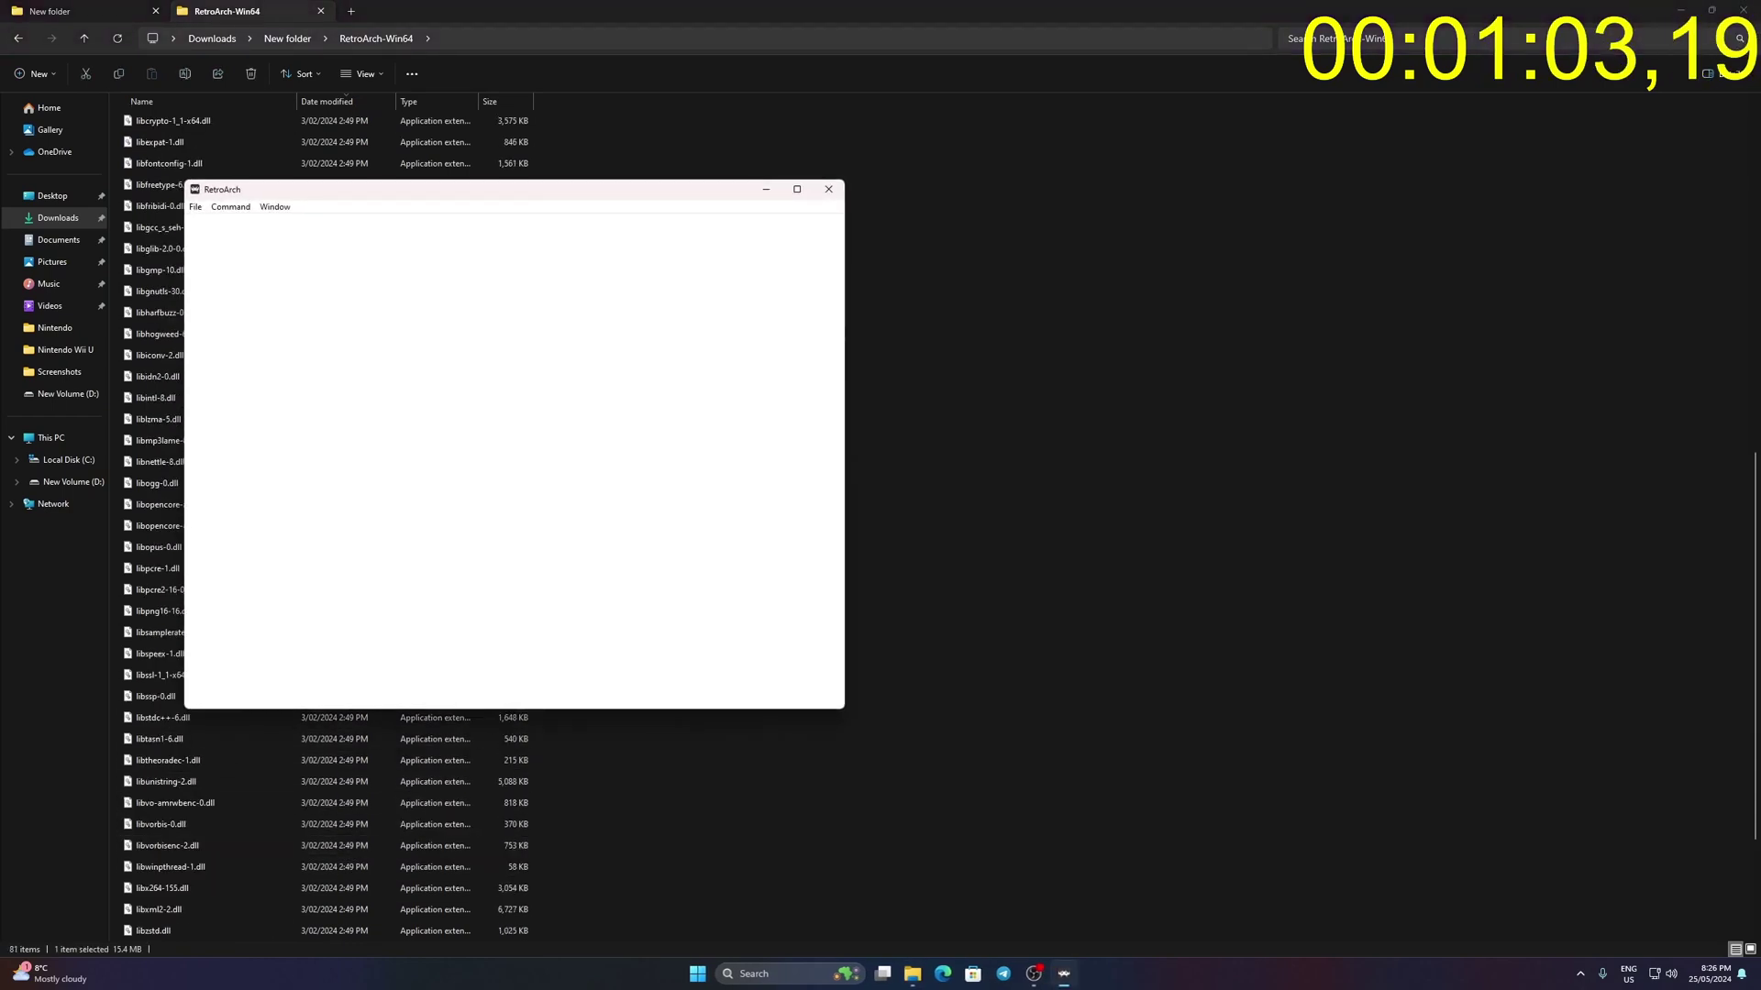
- Open the Core Downloader through Load Core and Download a Core
{"action": "key", "text": "Right"}
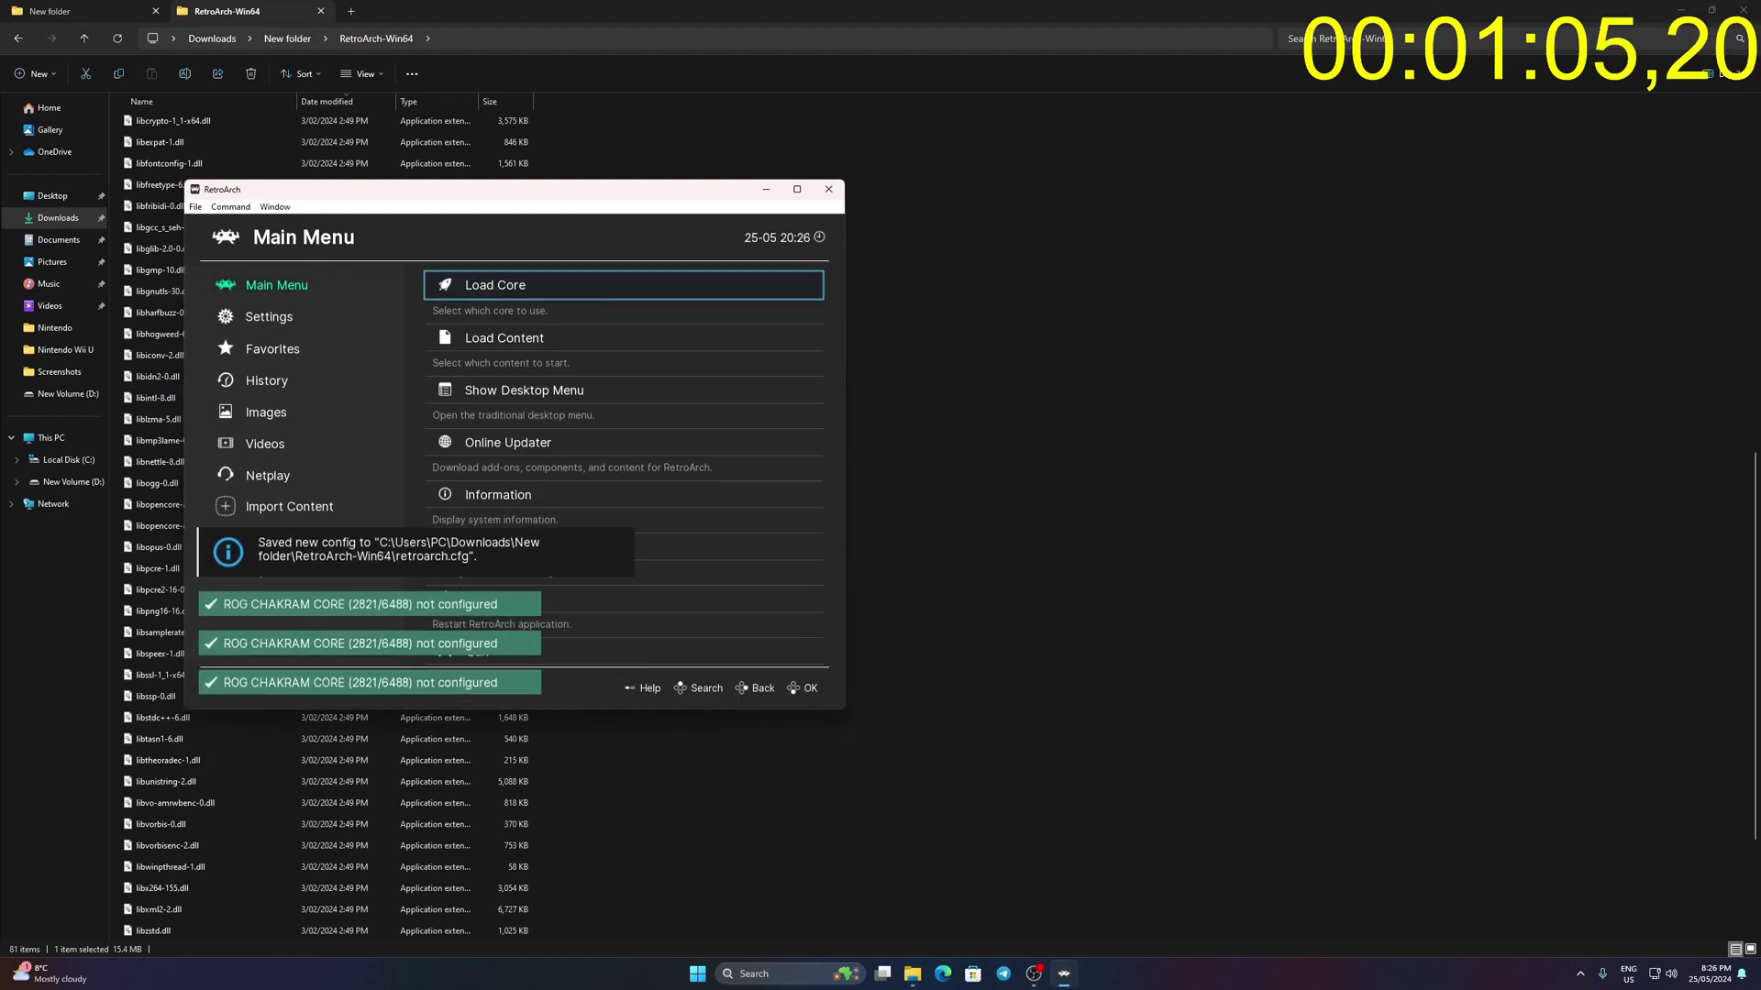
{"action": "key", "text": "Return"}
{"action": "key", "text": "Down"}
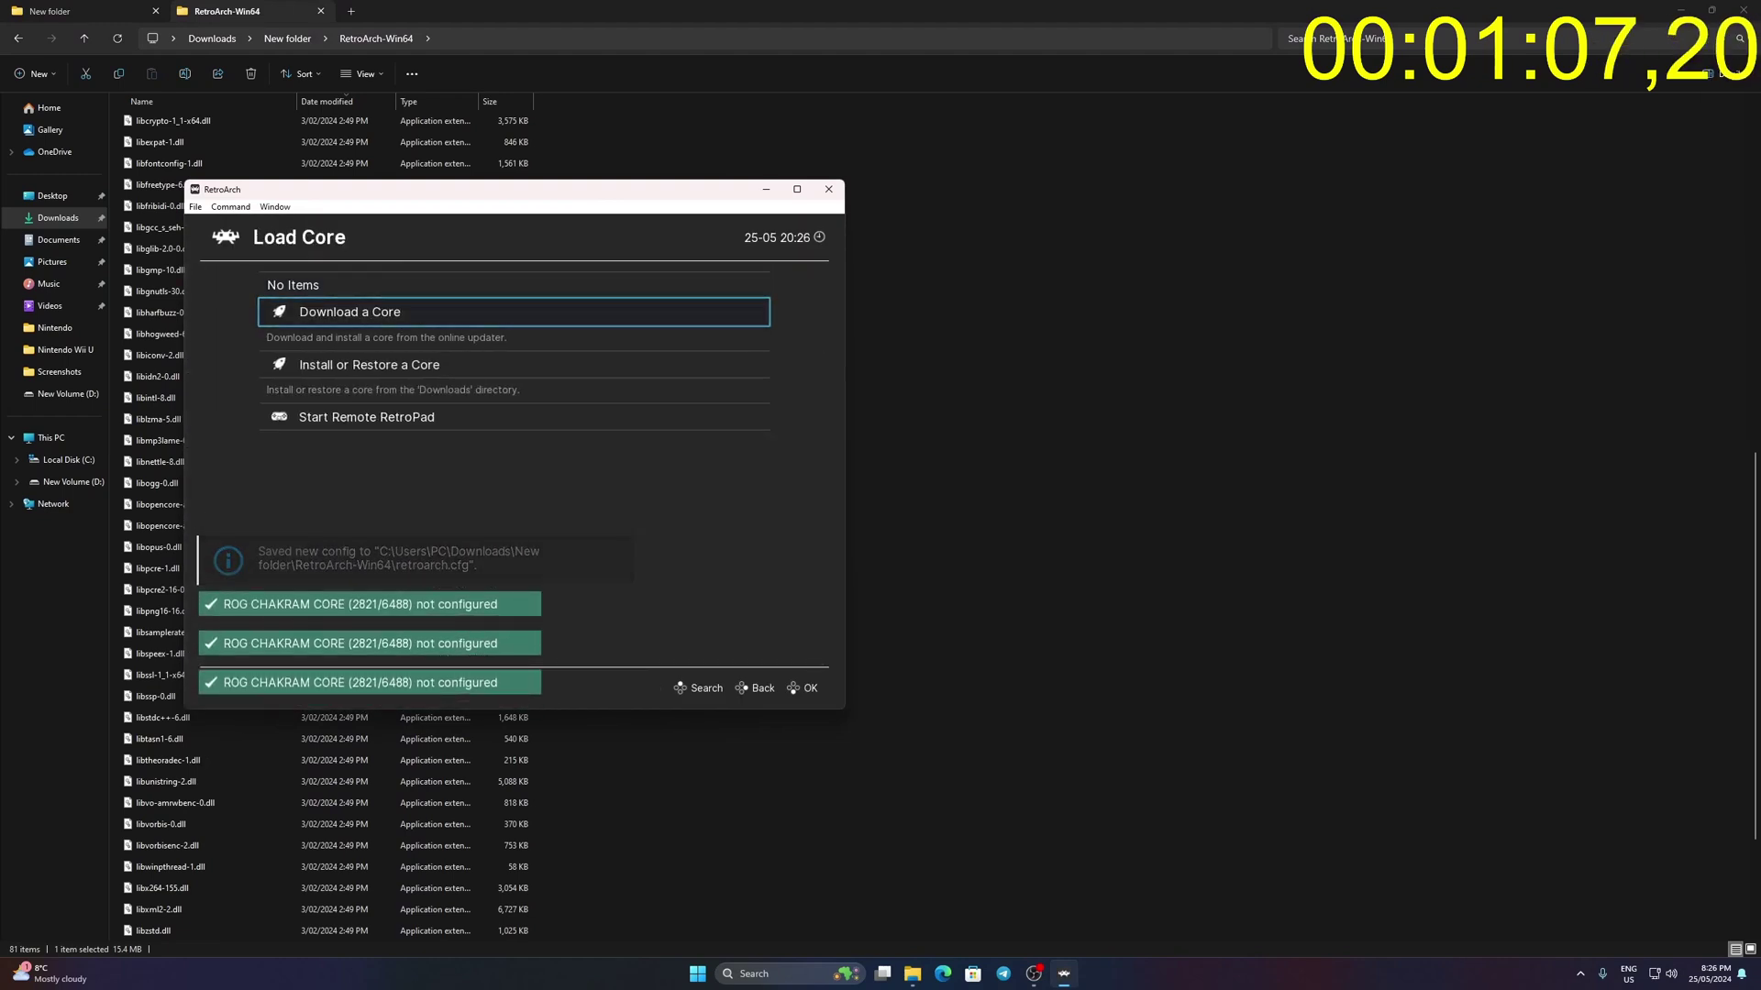
{"action": "key", "text": "Return"}
- Download and install the Nintendo - GameCube / Wii (Dolphin) core from the Core Downloader list
{"action": "key", "text": "Down"}
{"action": "key", "text": "Down"}
{"action": "key", "text": "Down"}
{"action": "key", "text": "Down"}
{"action": "key", "text": "Down"}
{"action": "key", "text": "Down"}
{"action": "key", "text": "Down"}
{"action": "key", "text": "Down"}
{"action": "key", "text": "Down"}
{"action": "key", "text": "Down"}
{"action": "key", "text": "Down"}
{"action": "key", "text": "Down"}
{"action": "key", "text": "Down"}
{"action": "key", "text": "Down"}
{"action": "key", "text": "Down"}
{"action": "key", "text": "Down"}
{"action": "key", "text": "Down"}
{"action": "key", "text": "Down"}
{"action": "key", "text": "Down"}
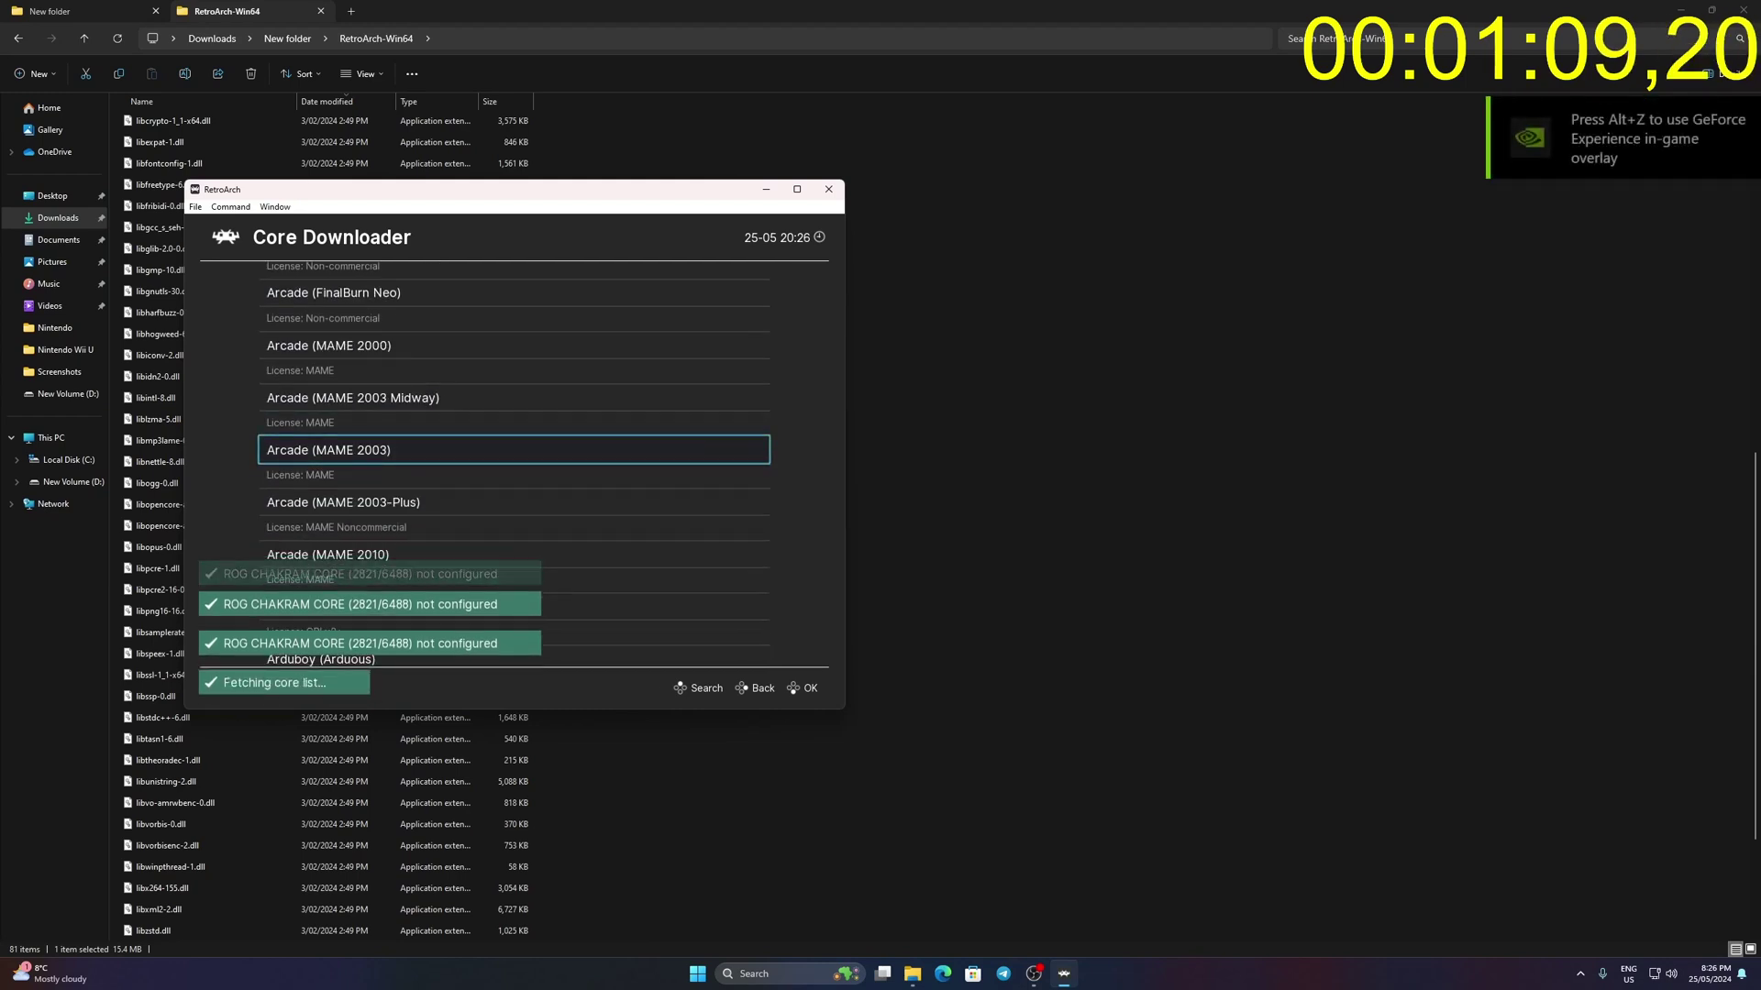
{"action": "key", "text": "Down"}
{"action": "key", "text": "Down"}
{"action": "key", "text": "Down"}
{"action": "key", "text": "Down"}
{"action": "key", "text": "Down"}
{"action": "key", "text": "Down"}
{"action": "key", "text": "Down"}
{"action": "key", "text": "Down"}
{"action": "key", "text": "Down"}
{"action": "key", "text": "Down"}
{"action": "key", "text": "Down"}
{"action": "key", "text": "Down"}
{"action": "key", "text": "Down"}
{"action": "key", "text": "Down"}
{"action": "key", "text": "Down"}
{"action": "key", "text": "Down"}
{"action": "key", "text": "Down"}
{"action": "key", "text": "Down"}
{"action": "key", "text": "Down"}
{"action": "key", "text": "Down"}
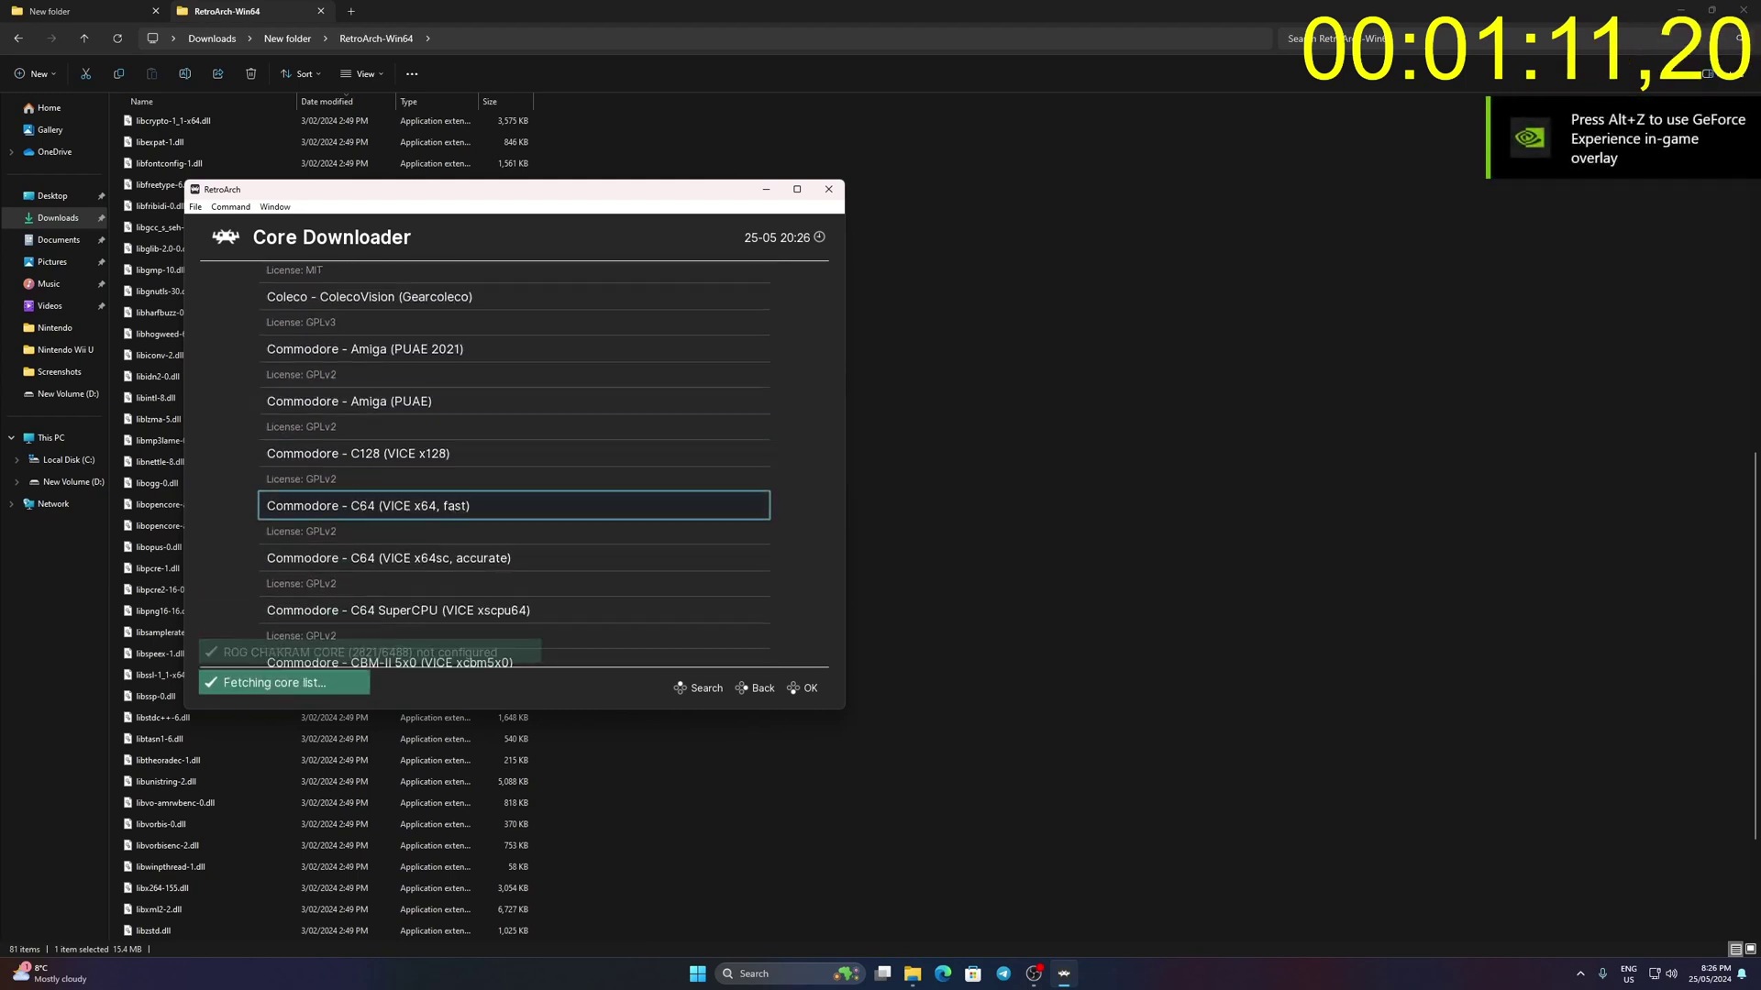
{"action": "key", "text": "Down"}
{"action": "key", "text": "Down"}
{"action": "key", "text": "Down"}
{"action": "key", "text": "Down"}
{"action": "key", "text": "Down"}
{"action": "key", "text": "Down"}
{"action": "key", "text": "Down"}
{"action": "key", "text": "Down"}
{"action": "key", "text": "Down"}
{"action": "key", "text": "Down"}
{"action": "key", "text": "Down"}
{"action": "key", "text": "Down"}
{"action": "key", "text": "Down"}
{"action": "key", "text": "Down"}
{"action": "key", "text": "Down"}
{"action": "key", "text": "Down"}
{"action": "key", "text": "Down"}
{"action": "key", "text": "Down"}
{"action": "key", "text": "Down"}
{"action": "key", "text": "Down"}
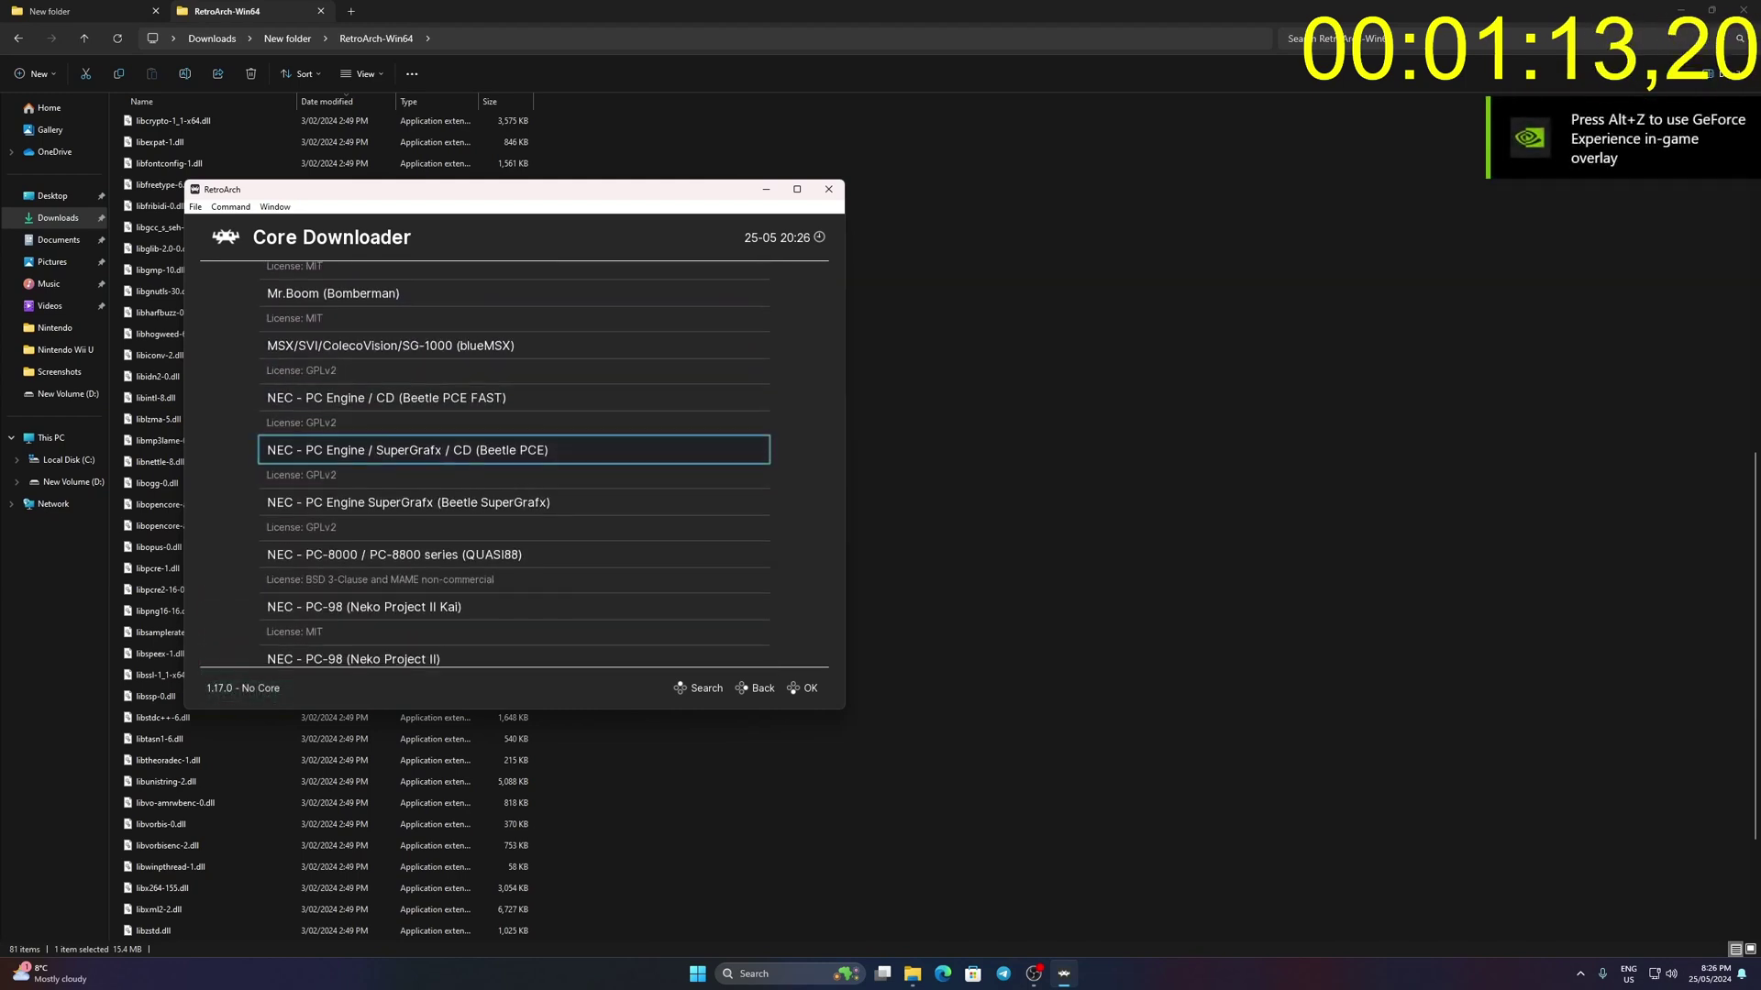
{"action": "key", "text": "Down"}
{"action": "key", "text": "Down"}
{"action": "key", "text": "Down"}
{"action": "key", "text": "Down"}
{"action": "key", "text": "Down"}
{"action": "key", "text": "Down"}
{"action": "key", "text": "Down"}
{"action": "key", "text": "Down"}
{"action": "key", "text": "Down"}
{"action": "key", "text": "Down"}
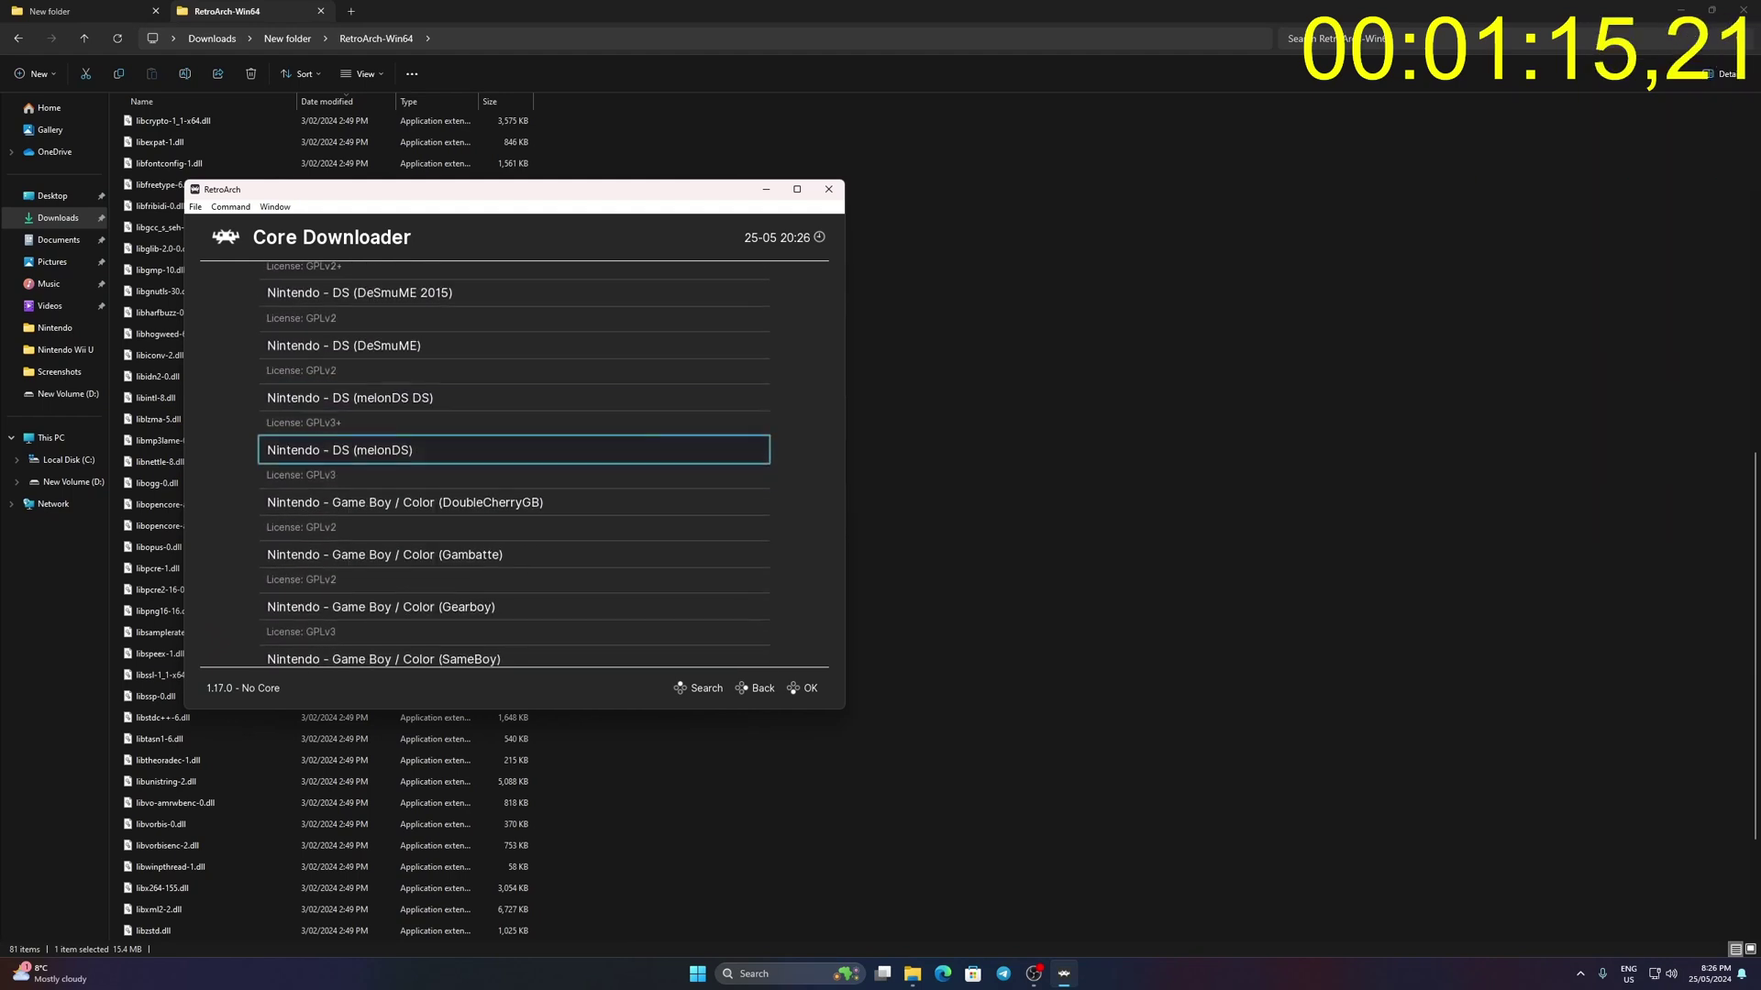
{"action": "key", "text": "Down"}
{"action": "key", "text": "Down"}
{"action": "key", "text": "Down"}
{"action": "key", "text": "Down"}
{"action": "key", "text": "Down"}
{"action": "key", "text": "Down"}
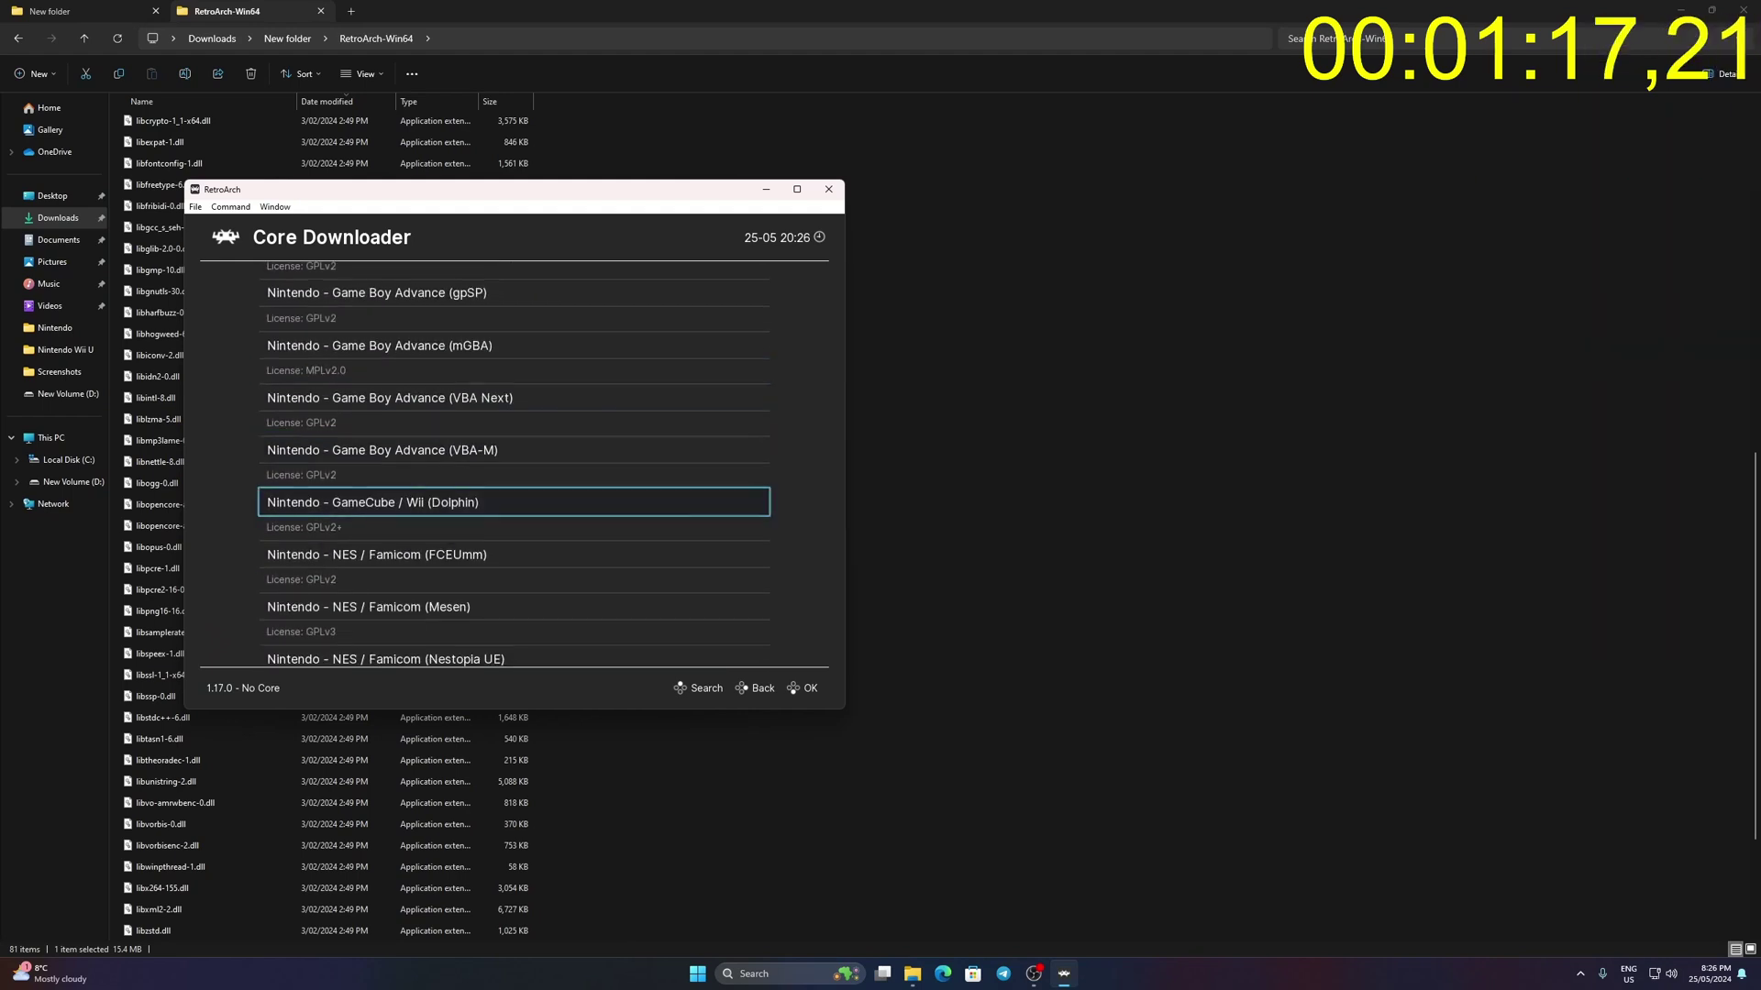
{"action": "key", "text": "Return"}
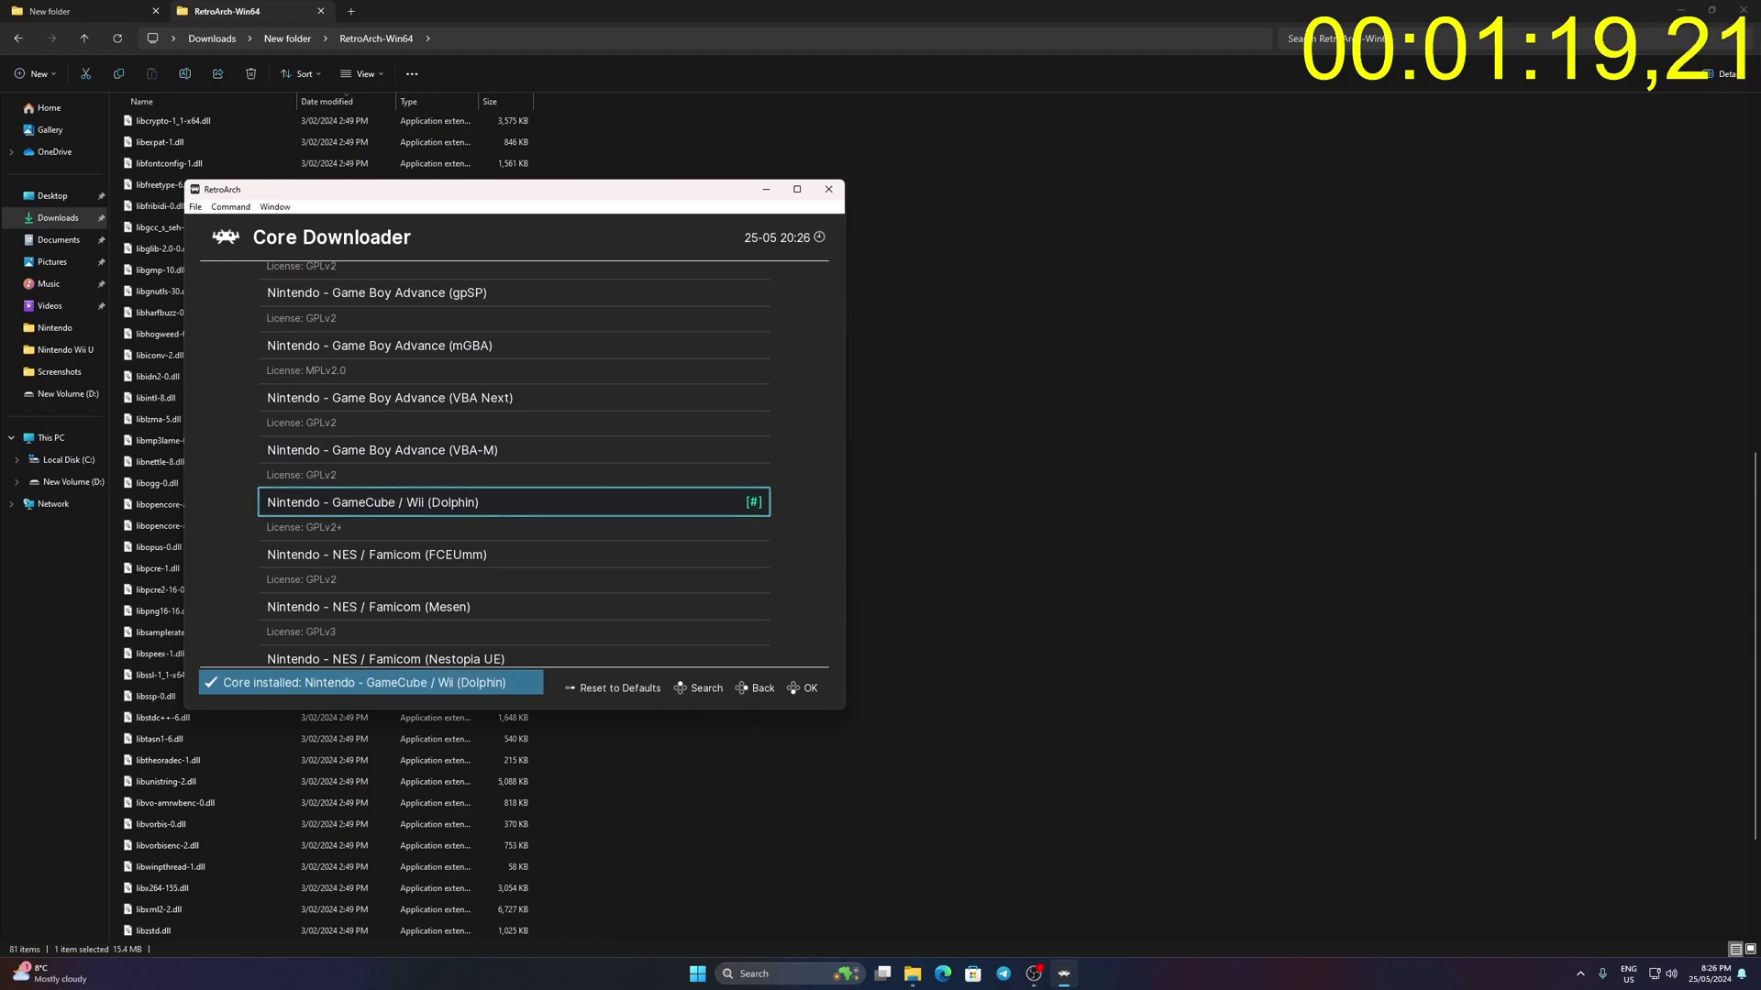
- Return from the Core Downloader to the Main Menu and open Load Content
{"action": "key", "text": "Up"}
{"action": "key", "text": "Up"}
{"action": "key", "text": "Up"}
{"action": "key", "text": "Up"}
{"action": "key", "text": "Down"}
{"action": "key", "text": "BackSpace"}
{"action": "key", "text": "BackSpace"}
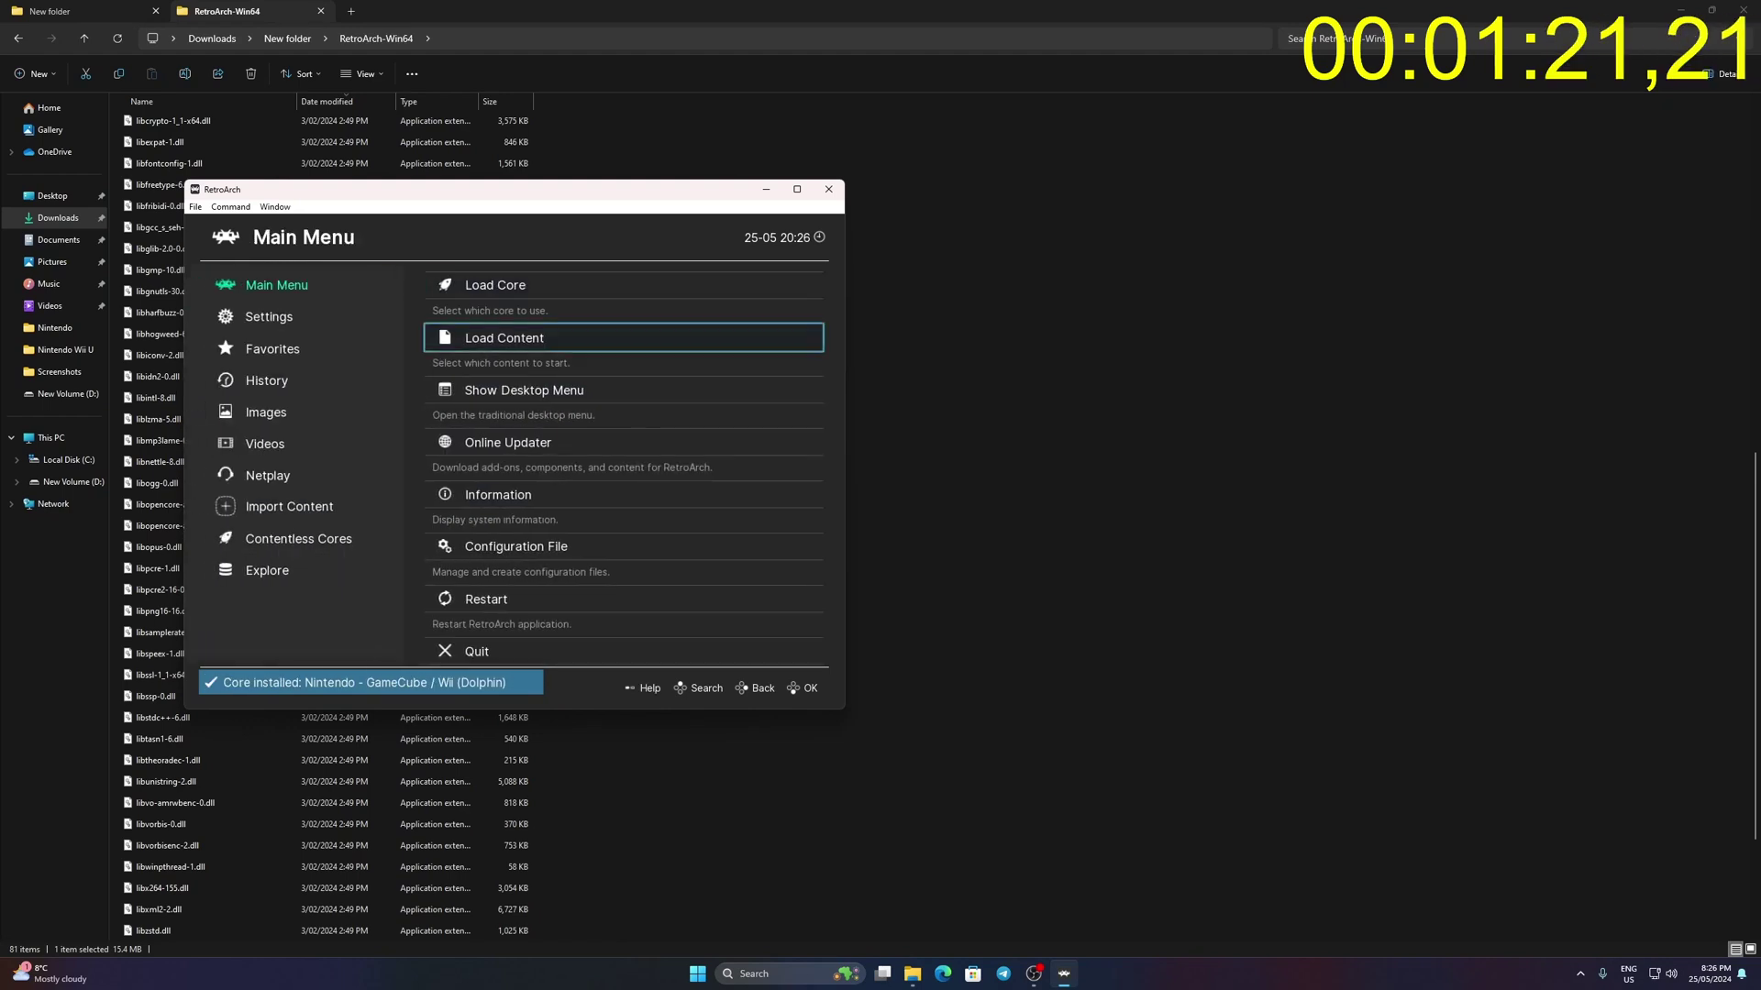
{"action": "key", "text": "Up"}
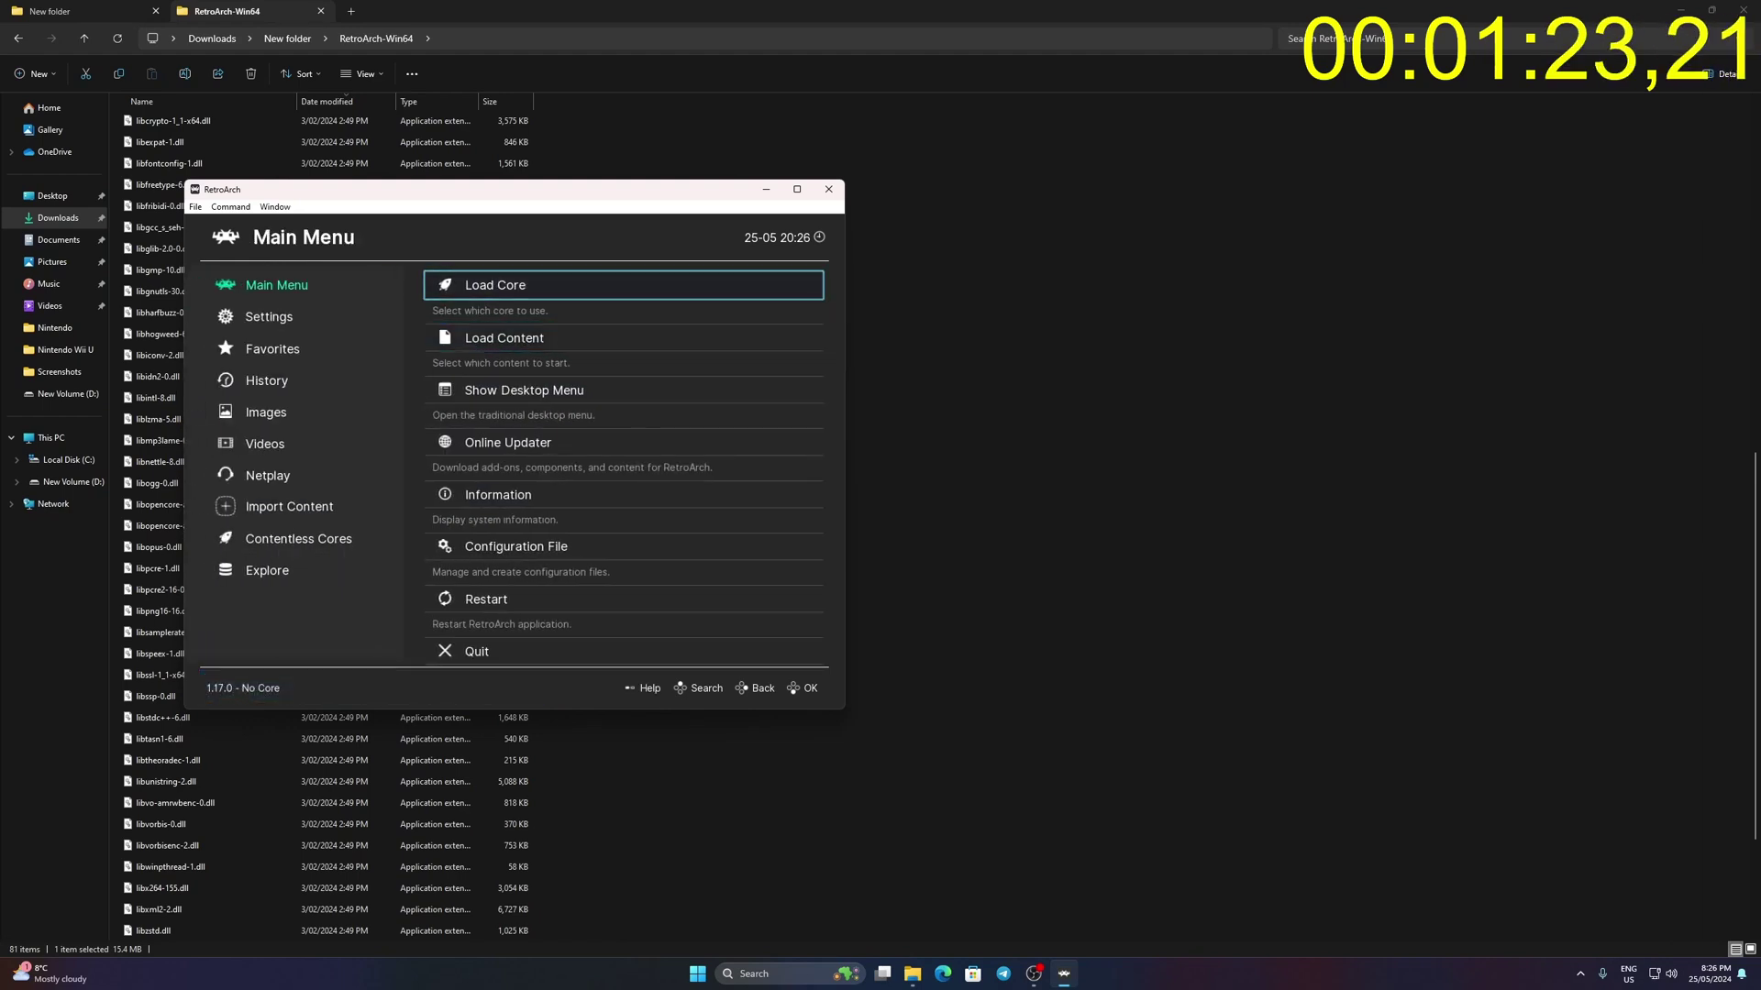
{"action": "key", "text": "Down"}
{"action": "key", "text": "Return"}
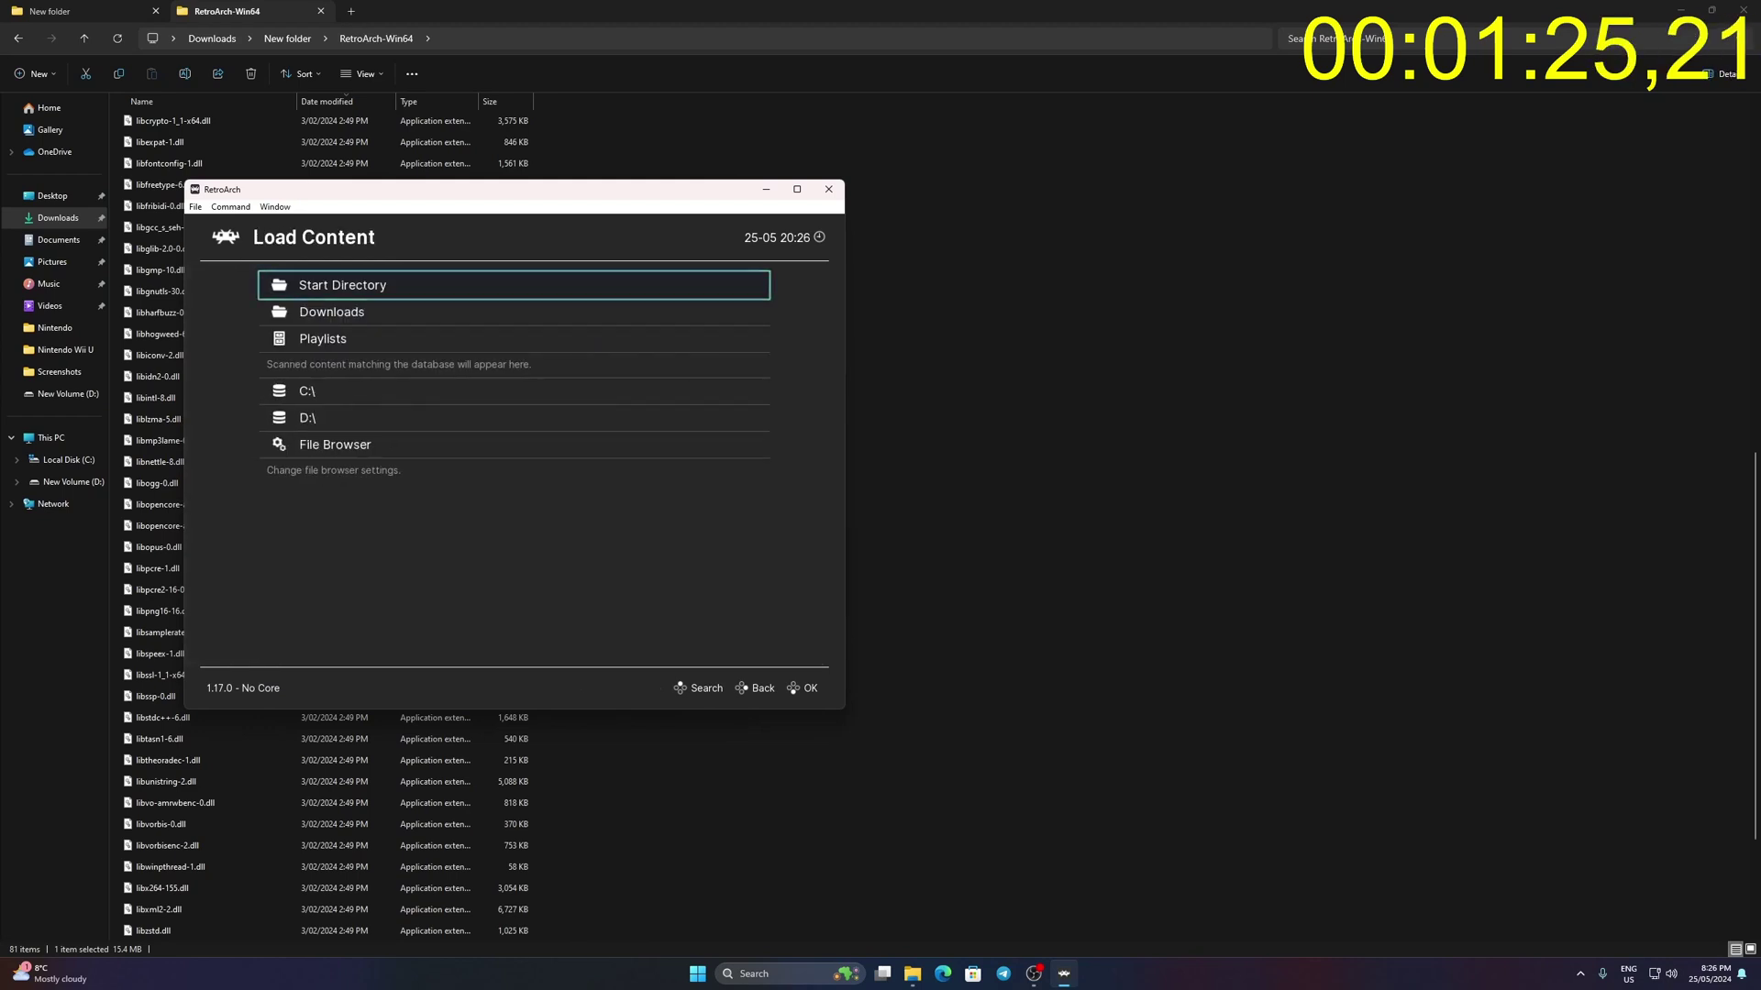
- Open the C:\ drive as the location to browse for game content
{"action": "key", "text": "Down"}
{"action": "key", "text": "Down"}
{"action": "key", "text": "Down"}
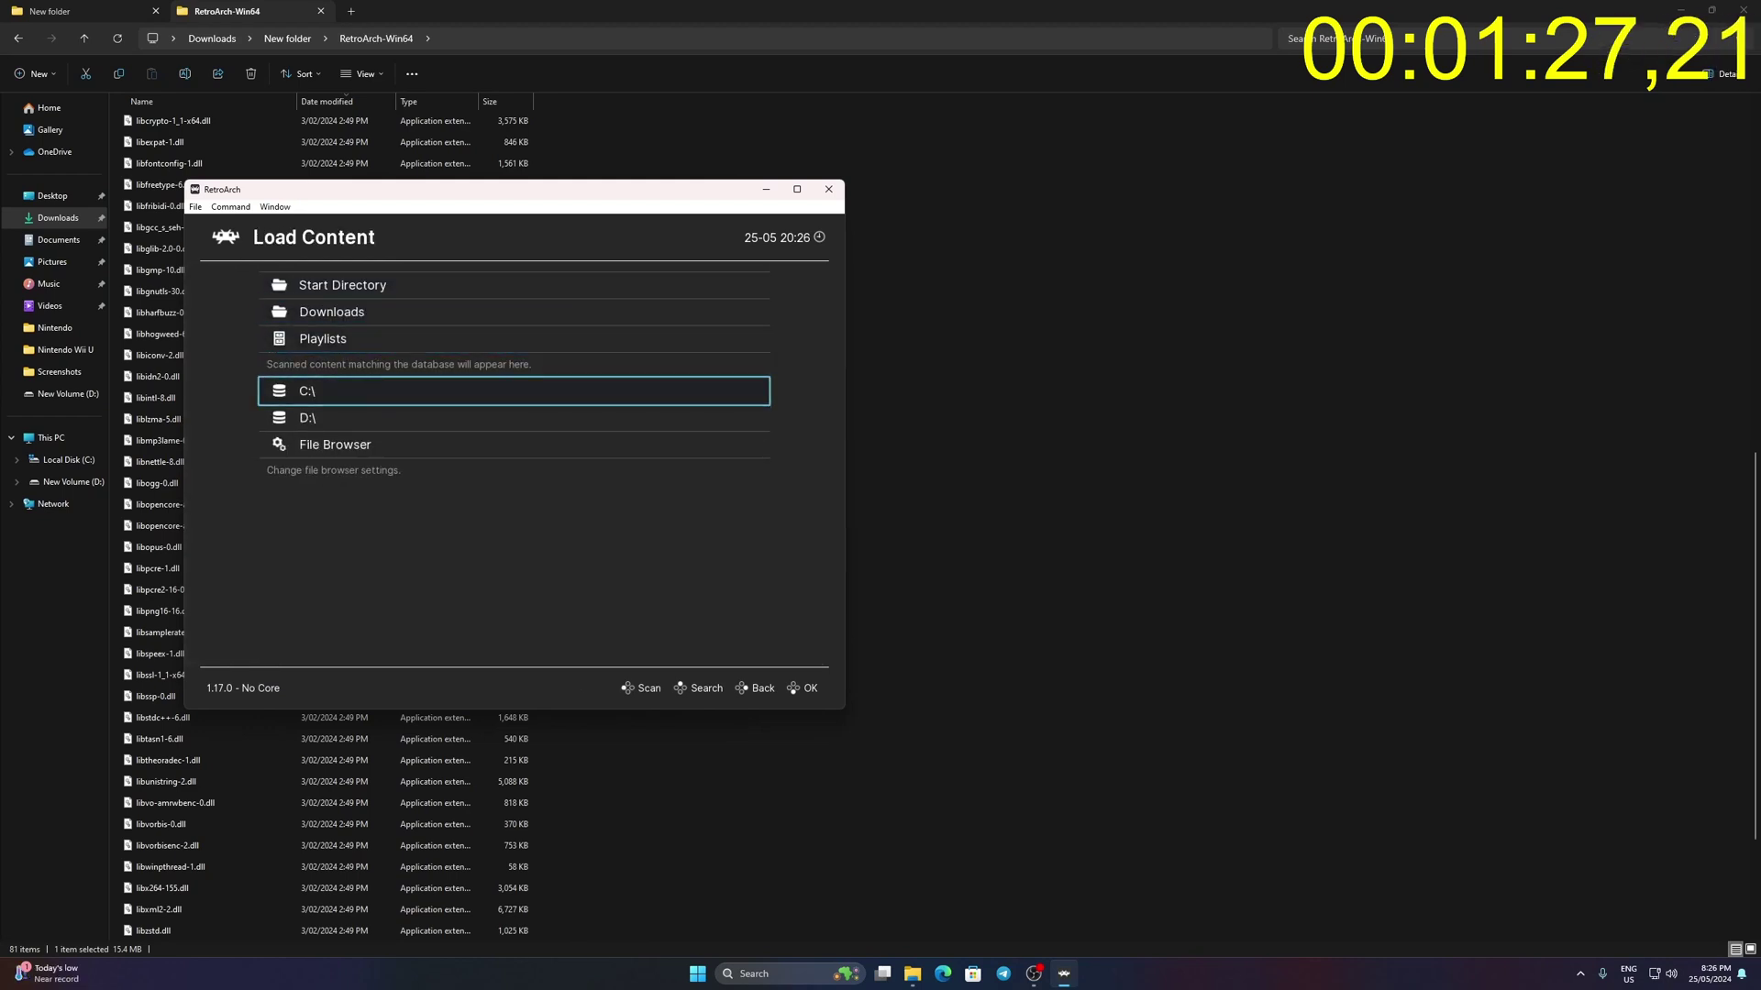
{"action": "key", "text": "Up"}
{"action": "key", "text": "Up"}
{"action": "key", "text": "Up"}
{"action": "key", "text": "Down"}
{"action": "key", "text": "Down"}
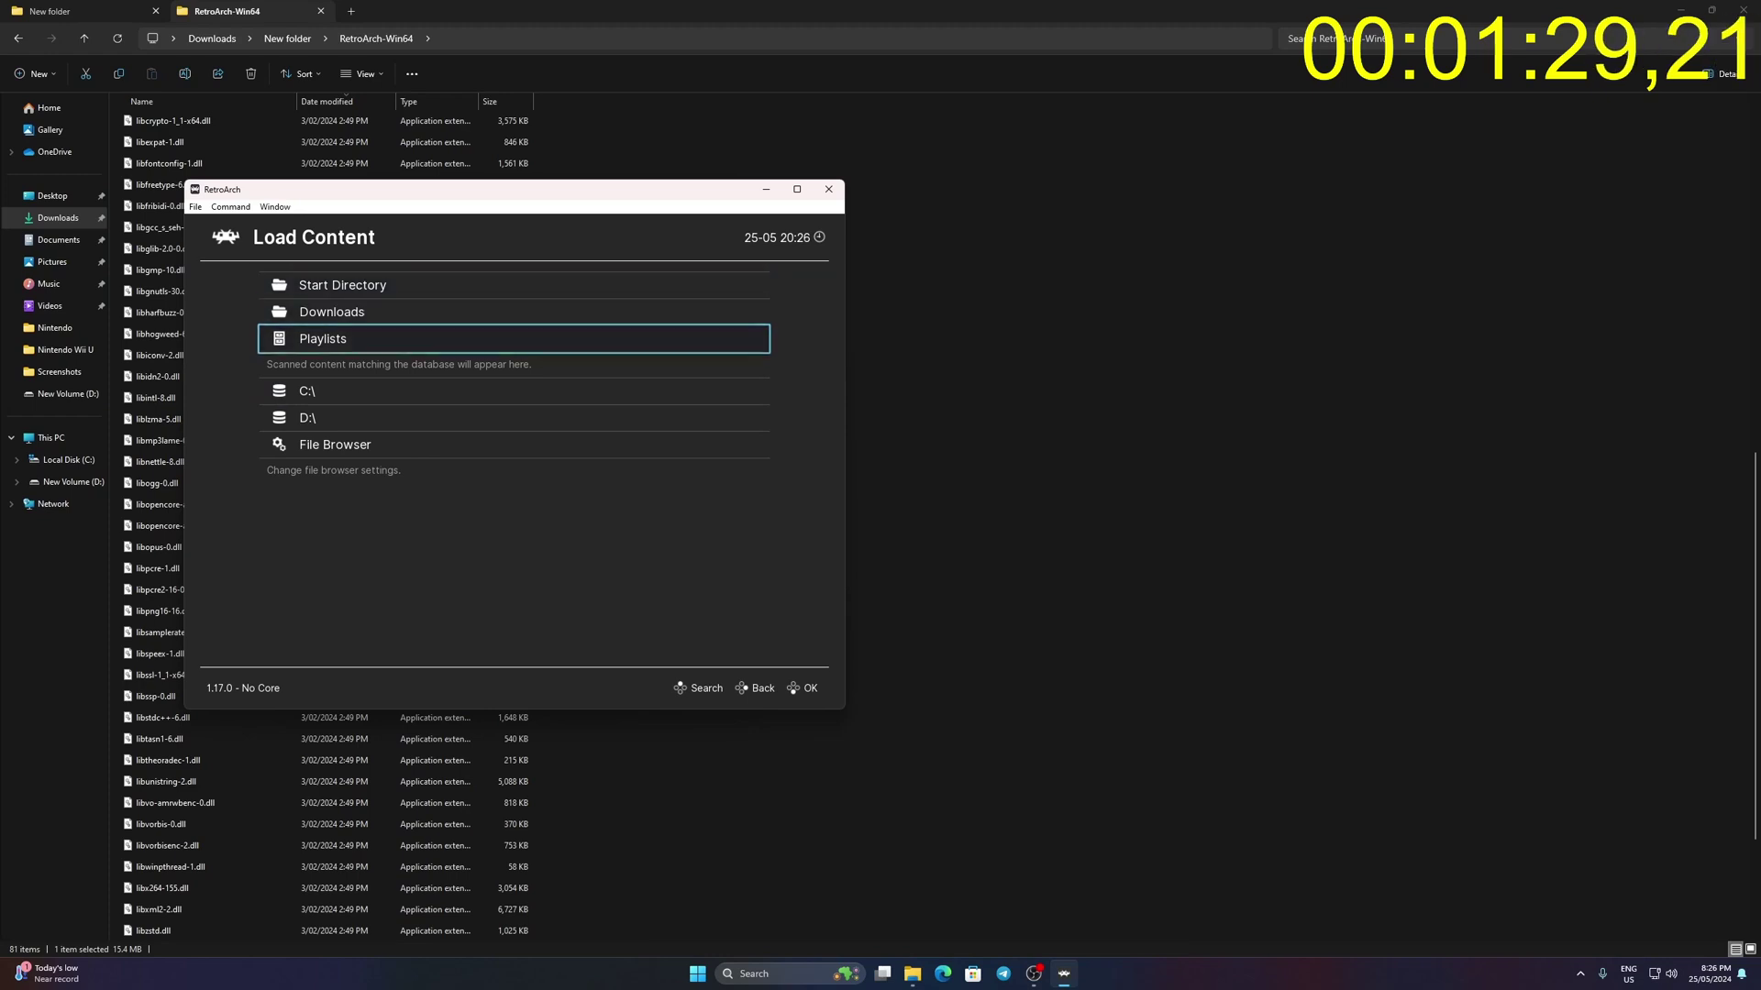
{"action": "key", "text": "Down"}
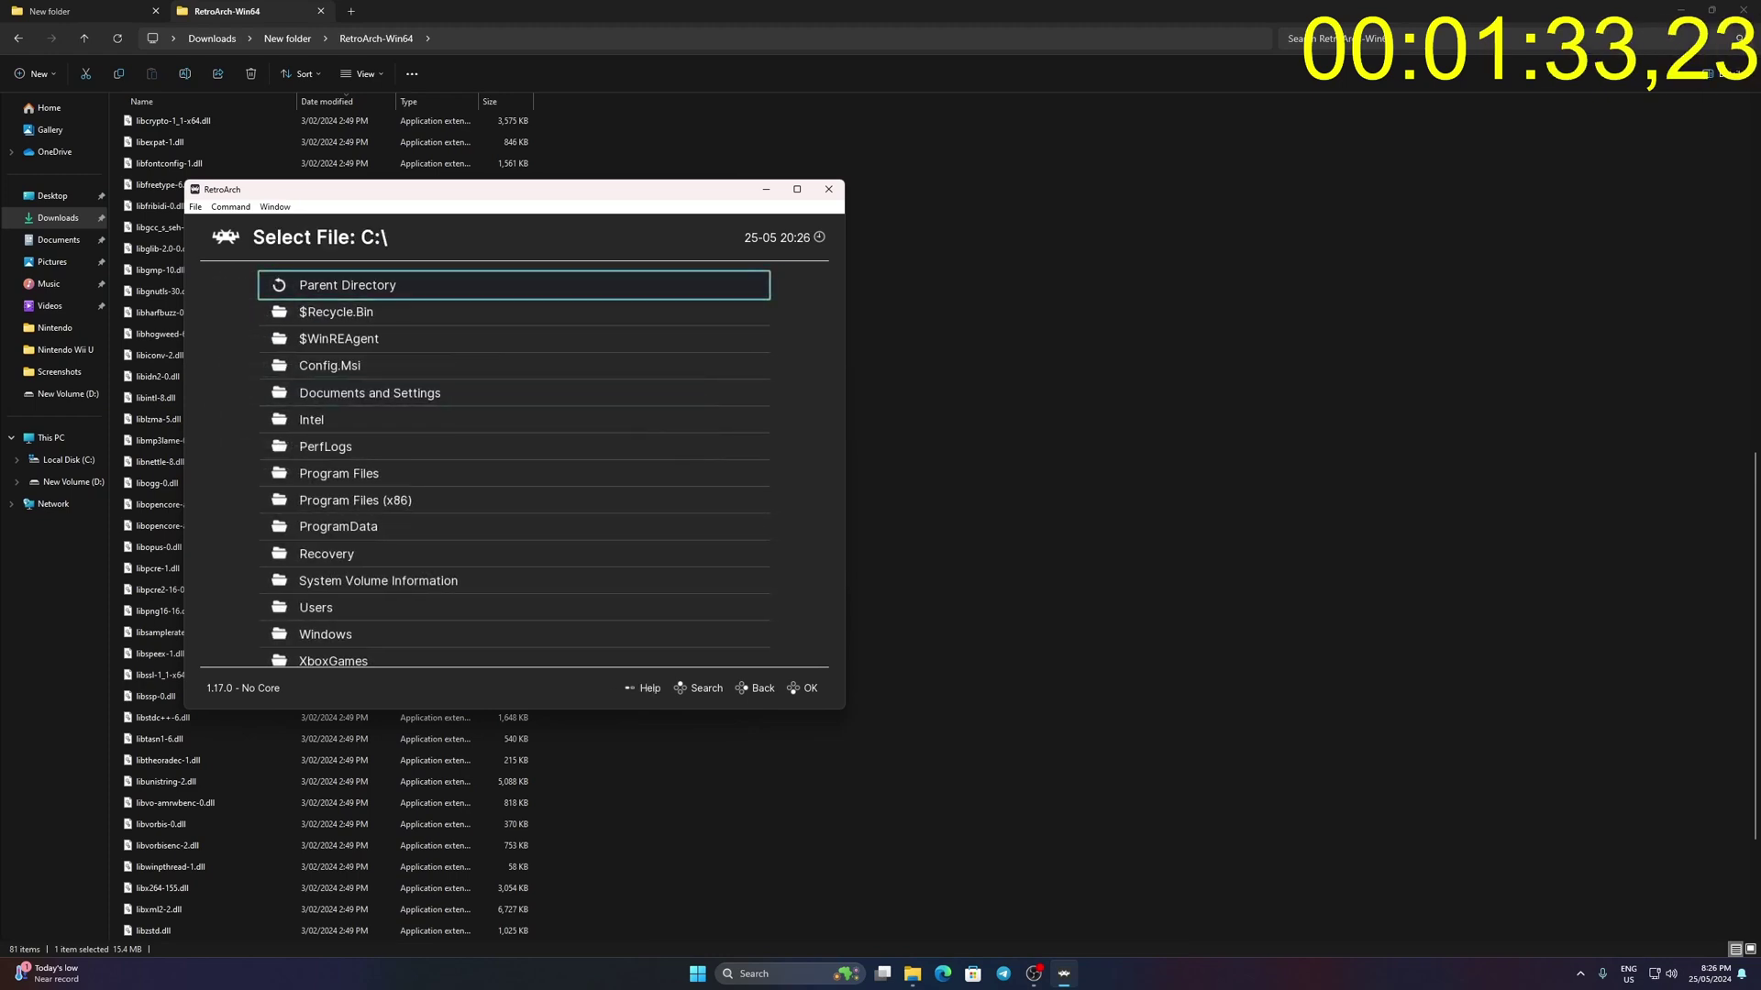
{"action": "key", "text": "Down"}
{"action": "key", "text": "Down"}
{"action": "key", "text": "Down"}
{"action": "key", "text": "Down"}
{"action": "key", "text": "Down"}
{"action": "key", "text": "Down"}
{"action": "key", "text": "Down"}
{"action": "key", "text": "Up"}
{"action": "key", "text": "Up"}
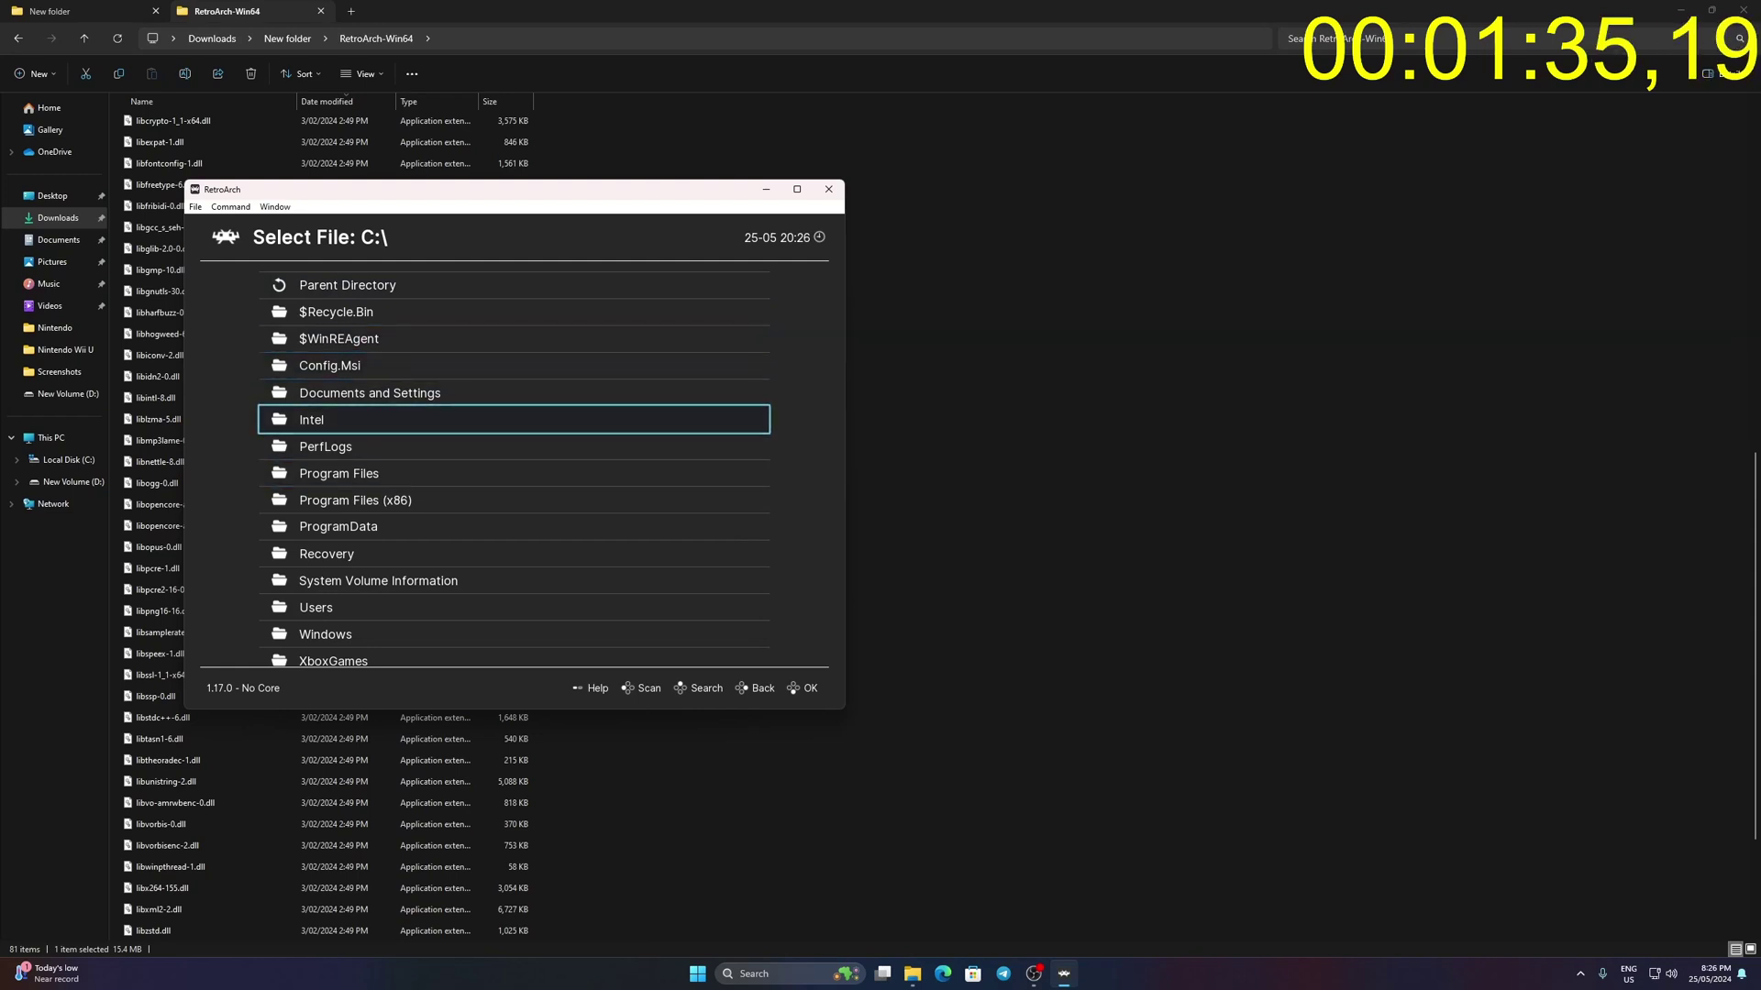
{"action": "key", "text": "Return"}
{"action": "key", "text": "Down"}
{"action": "key", "text": "BackSpace"}
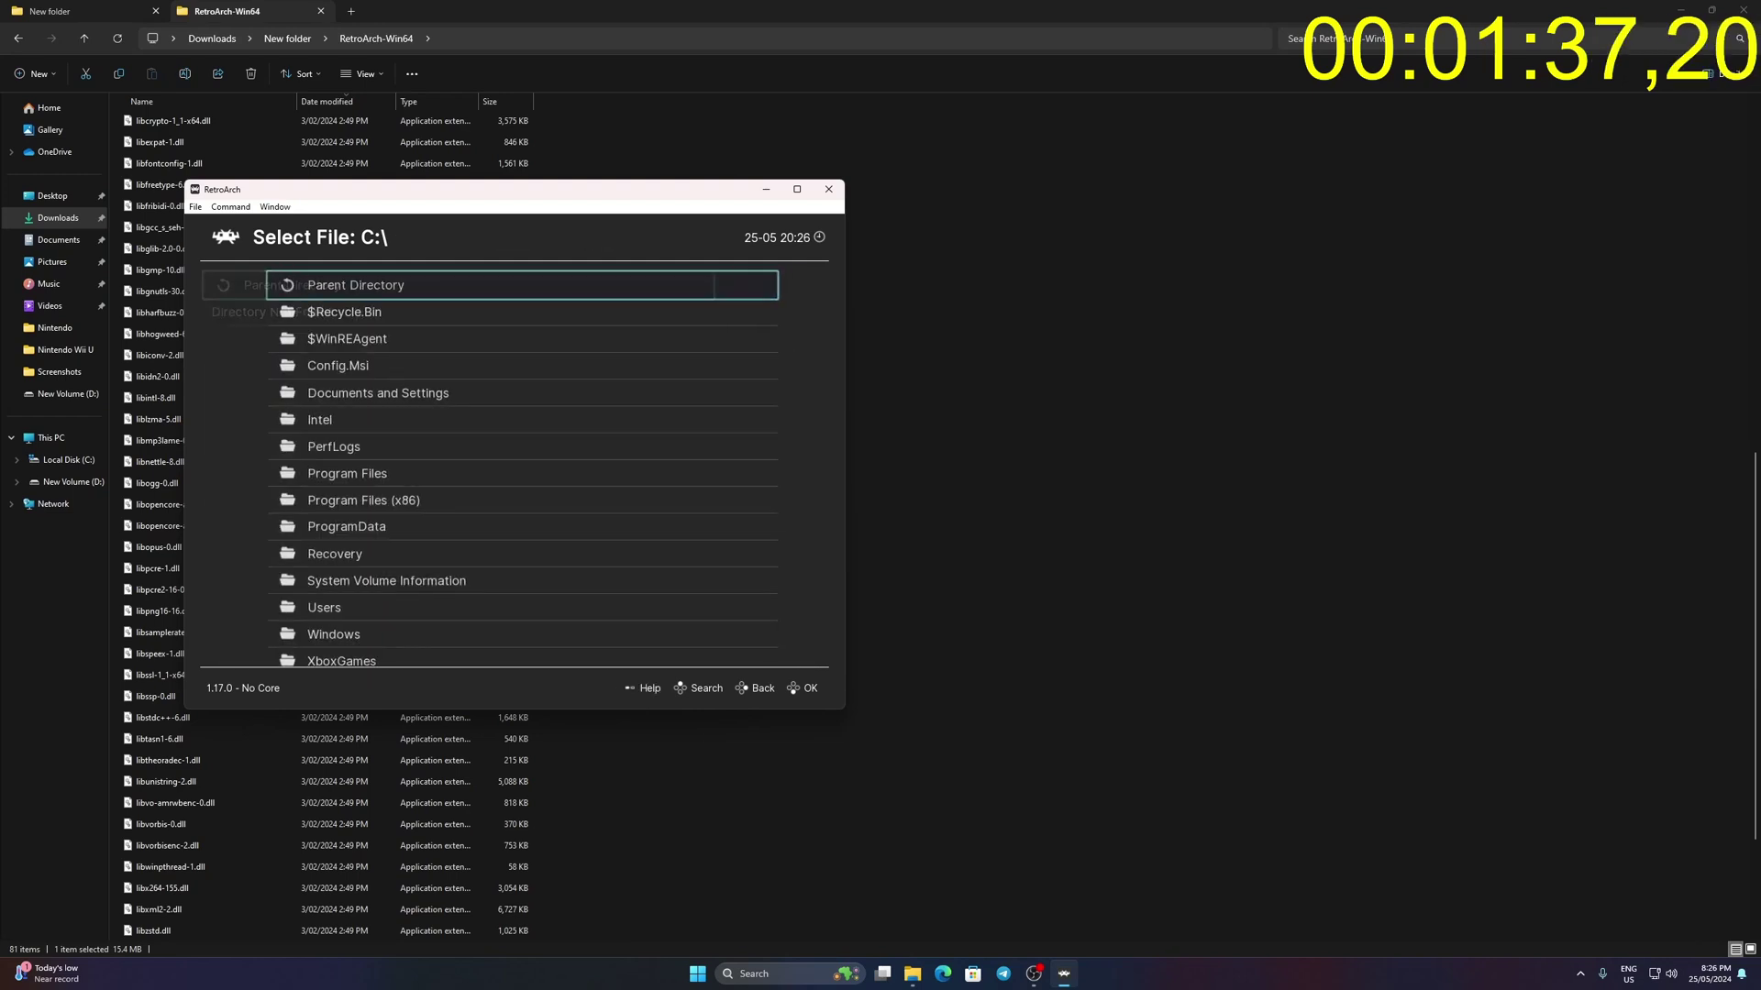
{"action": "key", "text": "Down"}
{"action": "key", "text": "Down"}
{"action": "key", "text": "Down"}
{"action": "key", "text": "Down"}
{"action": "key", "text": "Up"}
{"action": "key", "text": "Up"}
{"action": "key", "text": "Up"}
{"action": "key", "text": "Up"}
{"action": "key", "text": "Up"}
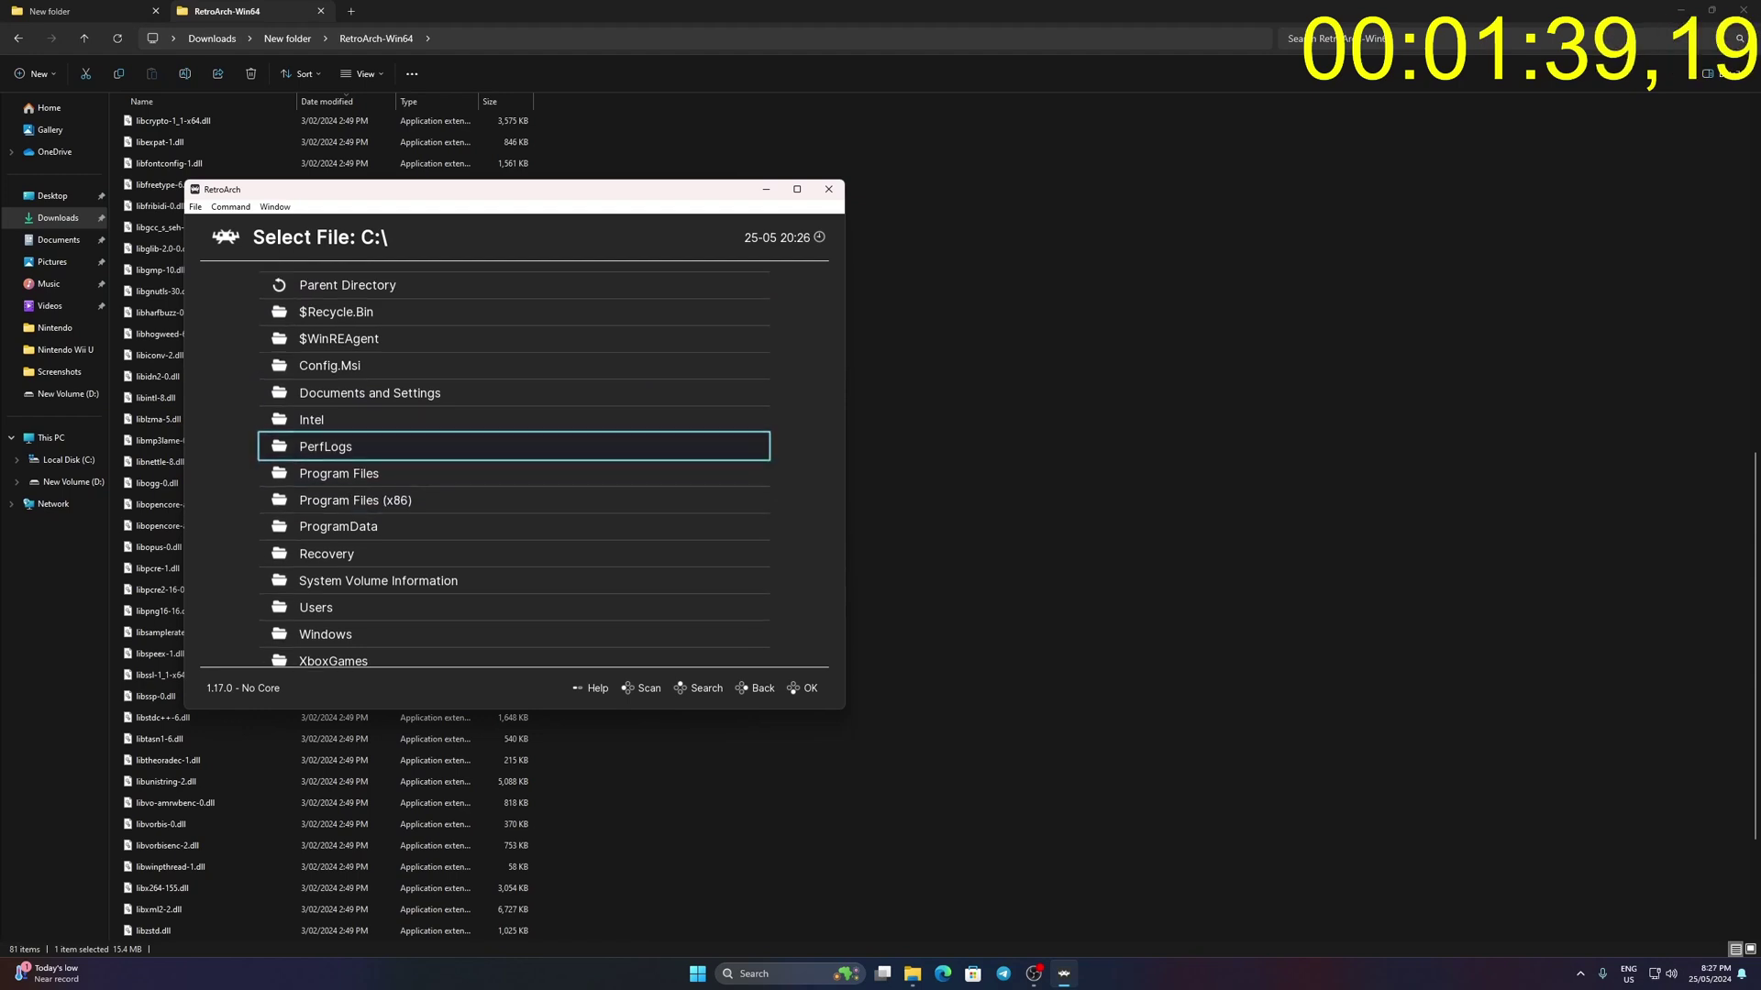
{"action": "key", "text": "Up"}
{"action": "key", "text": "Up"}
{"action": "key", "text": "Up"}
{"action": "key", "text": "Return"}
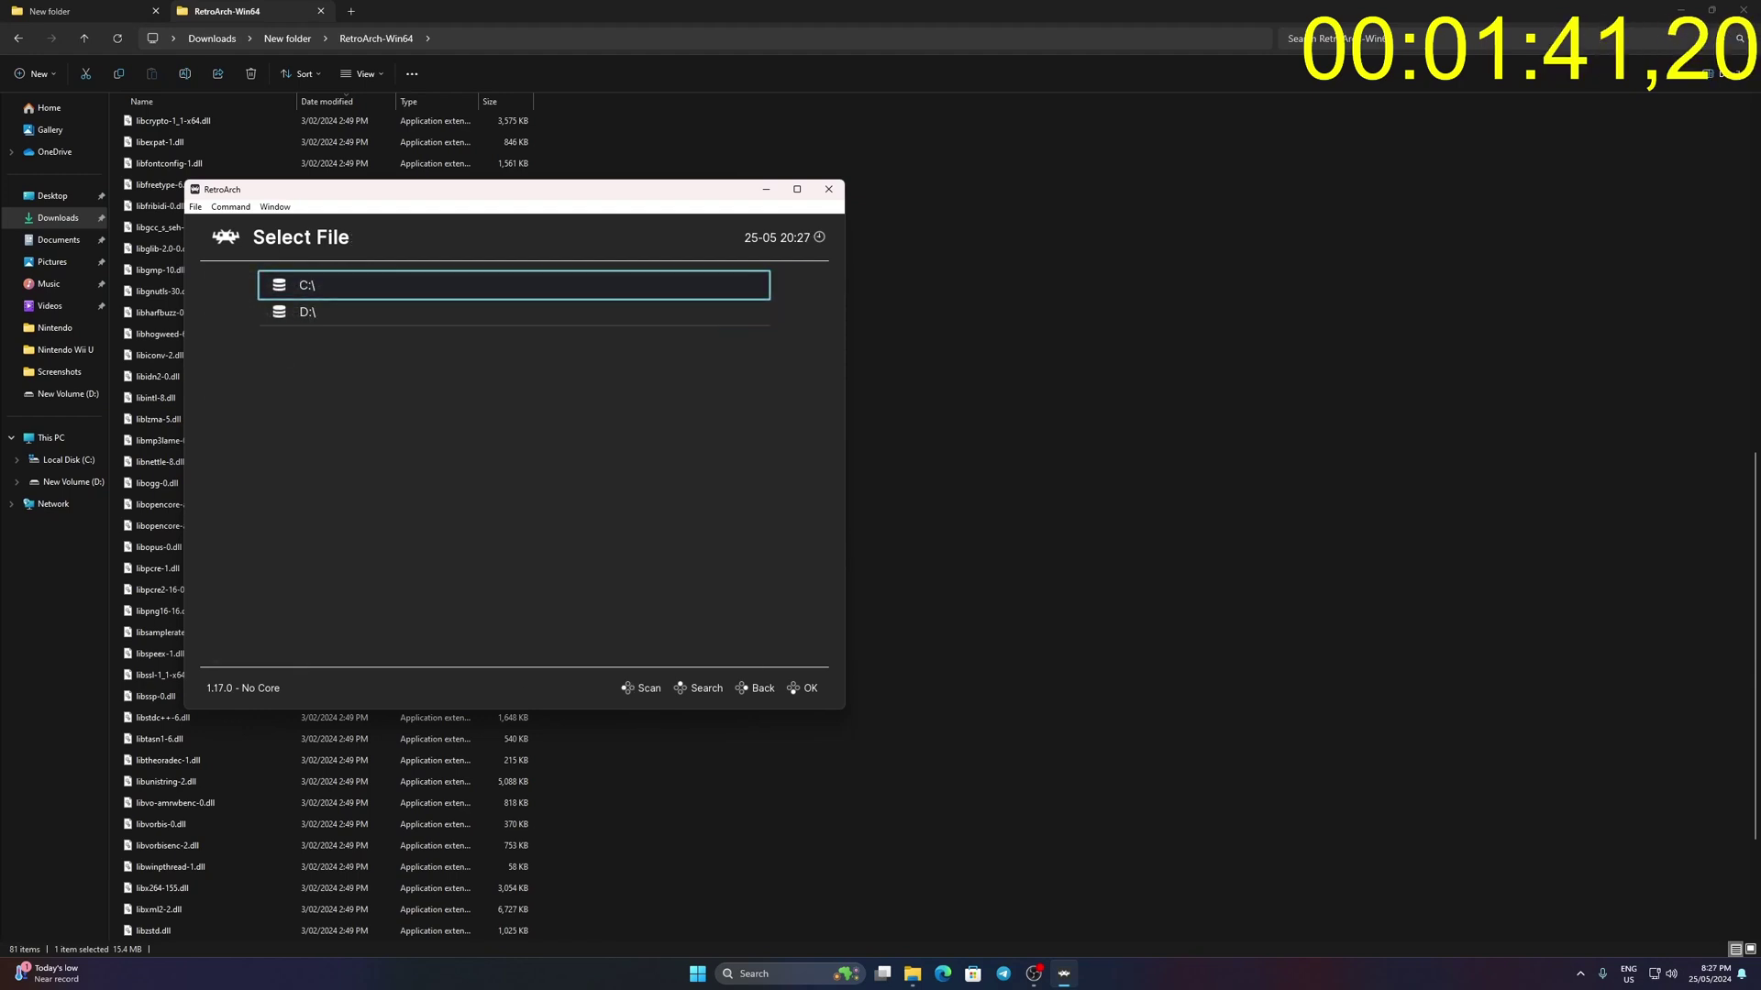
- Browse from the drive list to the C:\Users\PC folder
{"action": "key", "text": "Return"}
{"action": "key", "text": "Down"}
{"action": "key", "text": "Down"}
{"action": "key", "text": "Down"}
{"action": "key", "text": "Down"}
{"action": "key", "text": "Down"}
{"action": "key", "text": "Down"}
{"action": "key", "text": "Down"}
{"action": "key", "text": "Down"}
{"action": "key", "text": "Down"}
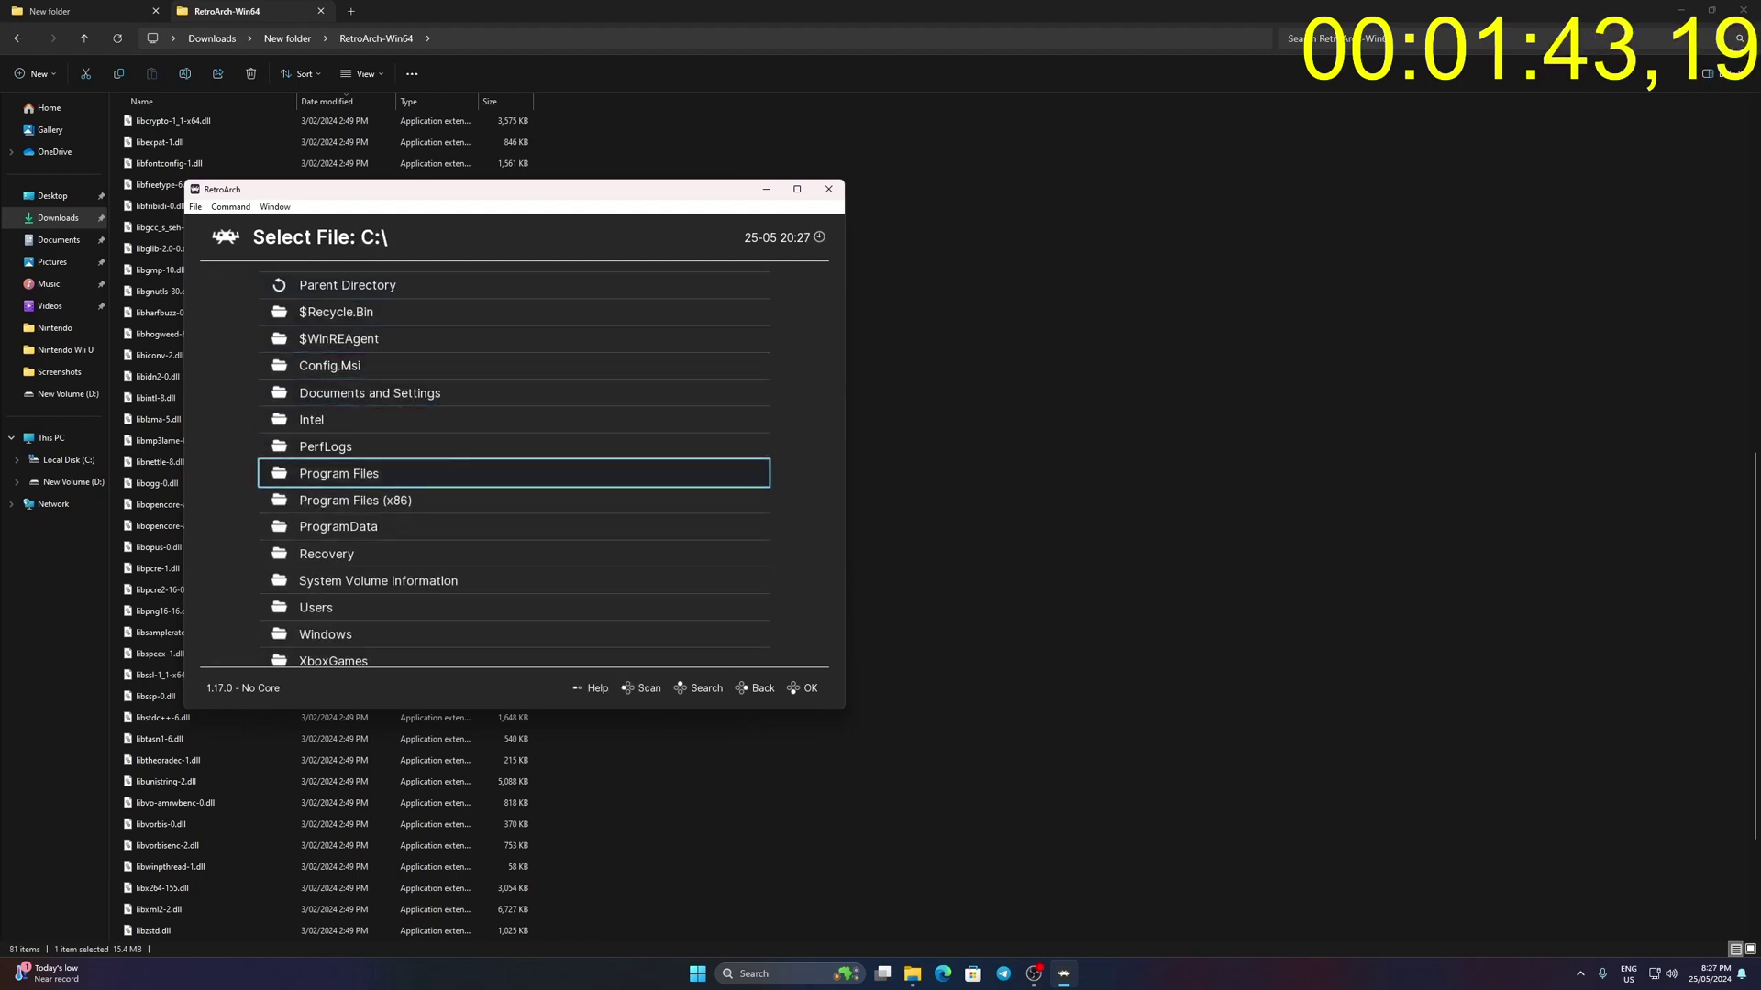
{"action": "key", "text": "Down"}
{"action": "key", "text": "Down"}
{"action": "key", "text": "Down"}
{"action": "key", "text": "Return"}
{"action": "key", "text": "Down"}
{"action": "key", "text": "Down"}
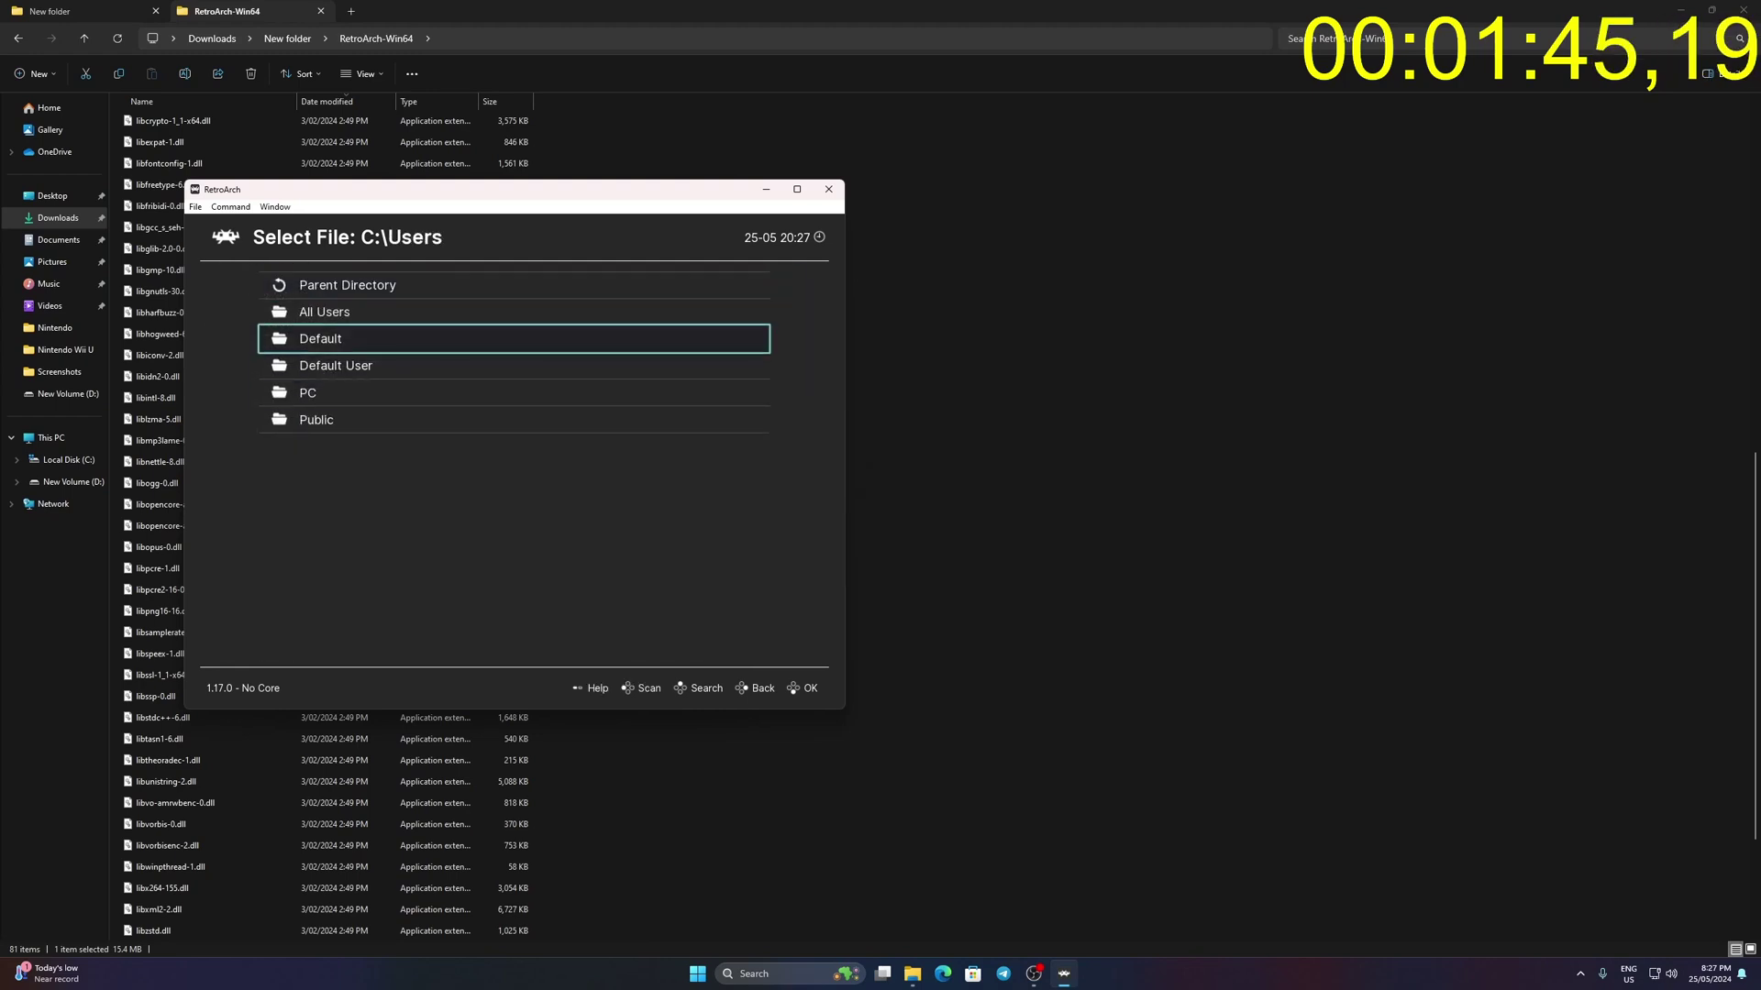
{"action": "key", "text": "Down"}
{"action": "key", "text": "Down"}
{"action": "key", "text": "Down"}
{"action": "key", "text": "Up"}
{"action": "key", "text": "Return"}
- Open the New folder directory inside the PC user's Downloads folder
{"action": "key", "text": "Down"}
{"action": "key", "text": "Down"}
{"action": "key", "text": "Down"}
{"action": "key", "text": "Down"}
{"action": "key", "text": "Down"}
{"action": "key", "text": "Down"}
{"action": "key", "text": "Down"}
{"action": "key", "text": "Down"}
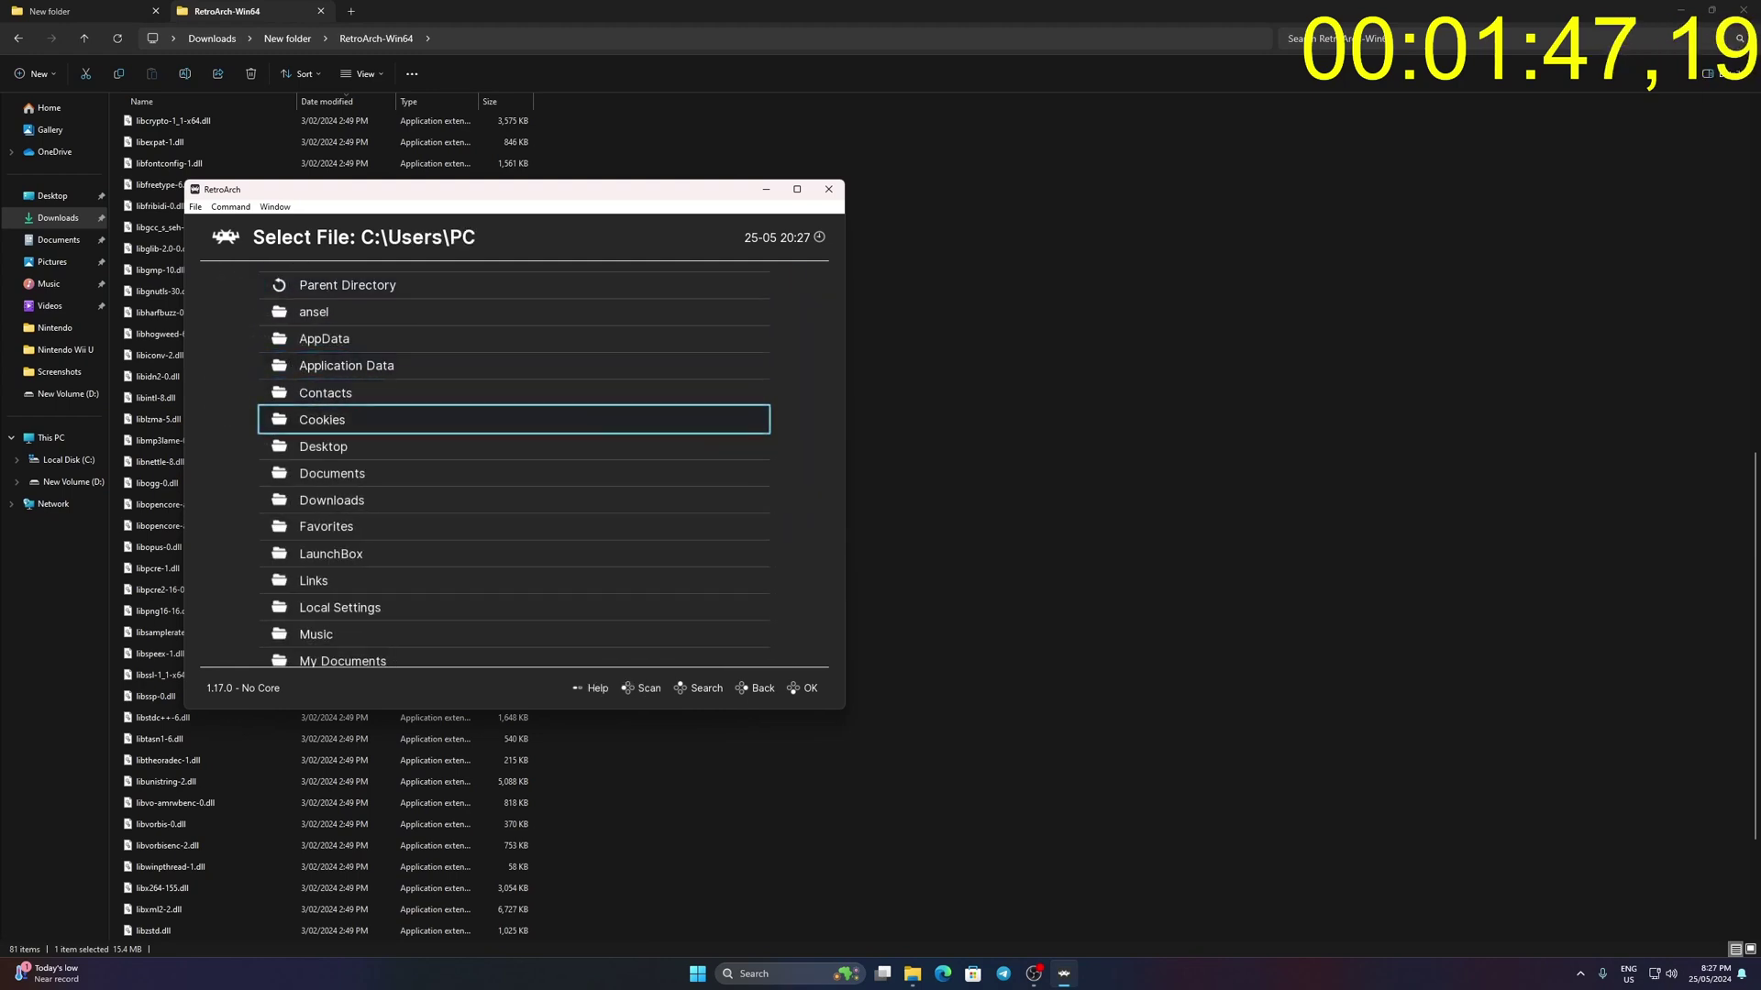
{"action": "key", "text": "Return"}
{"action": "key", "text": "Down"}
{"action": "key", "text": "Down"}
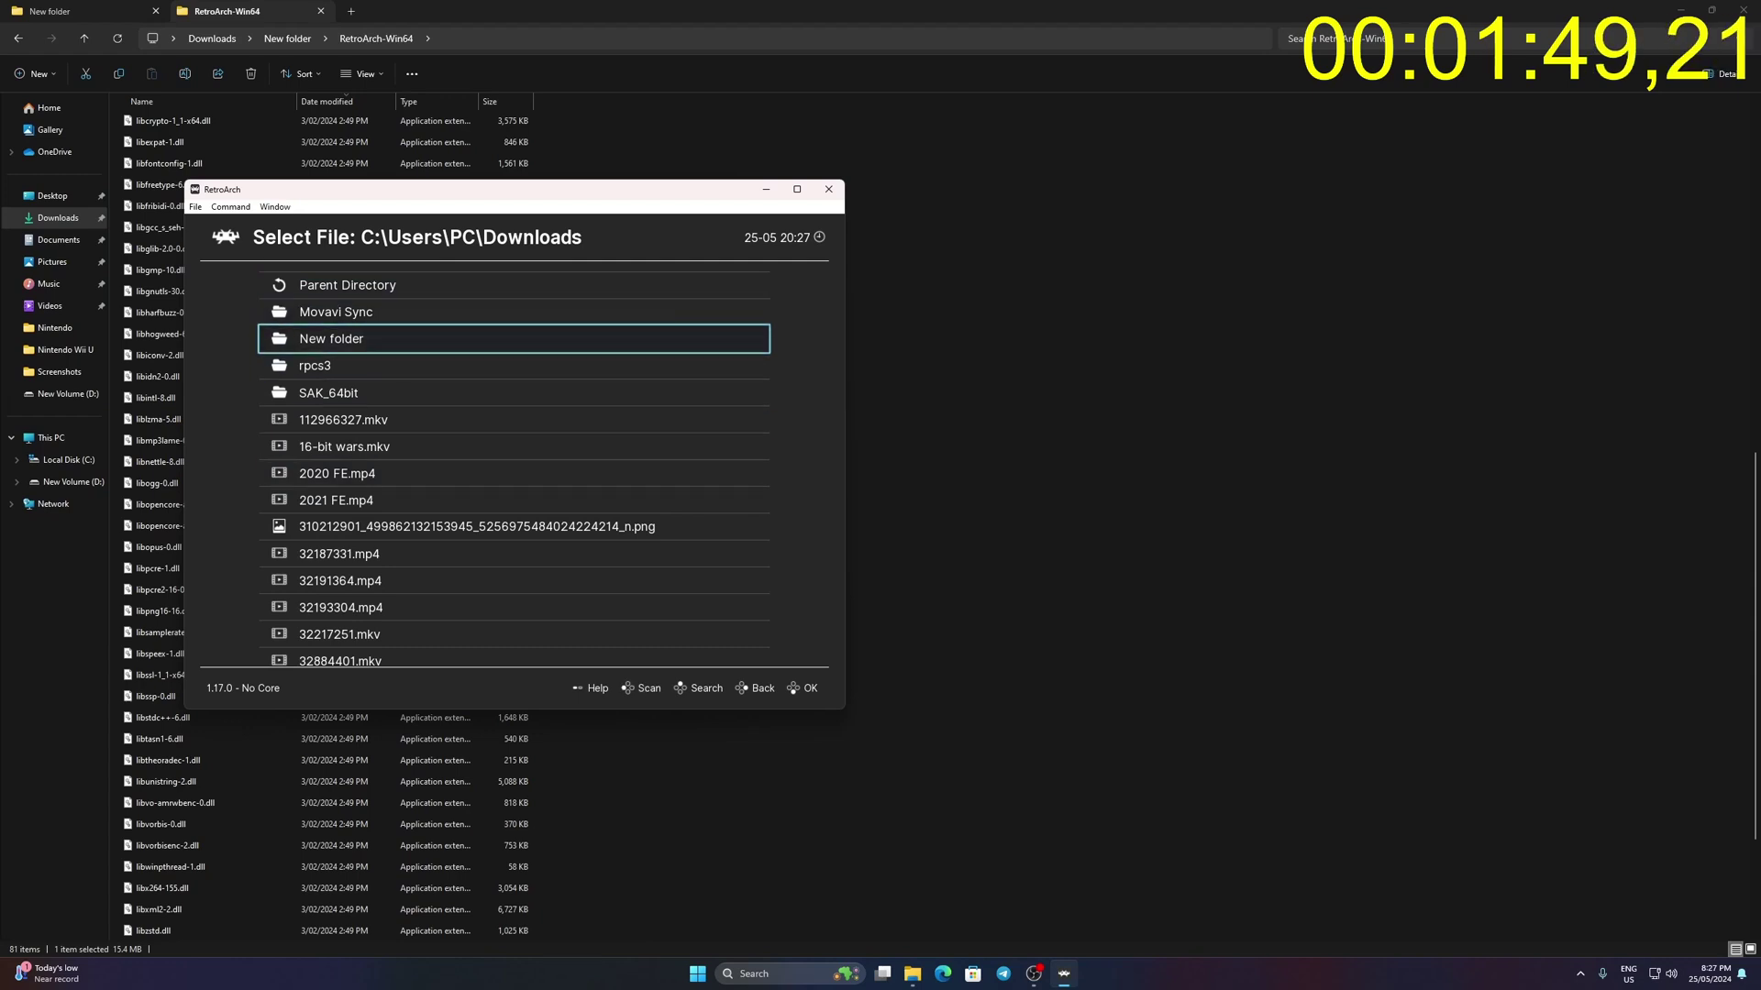
{"action": "key", "text": "Up"}
{"action": "key", "text": "Down"}
{"action": "key", "text": "Return"}
- Load the game Animal Crossing (USA).gcz with the Dolphin core
{"action": "key", "text": "Down"}
{"action": "key", "text": "Down"}
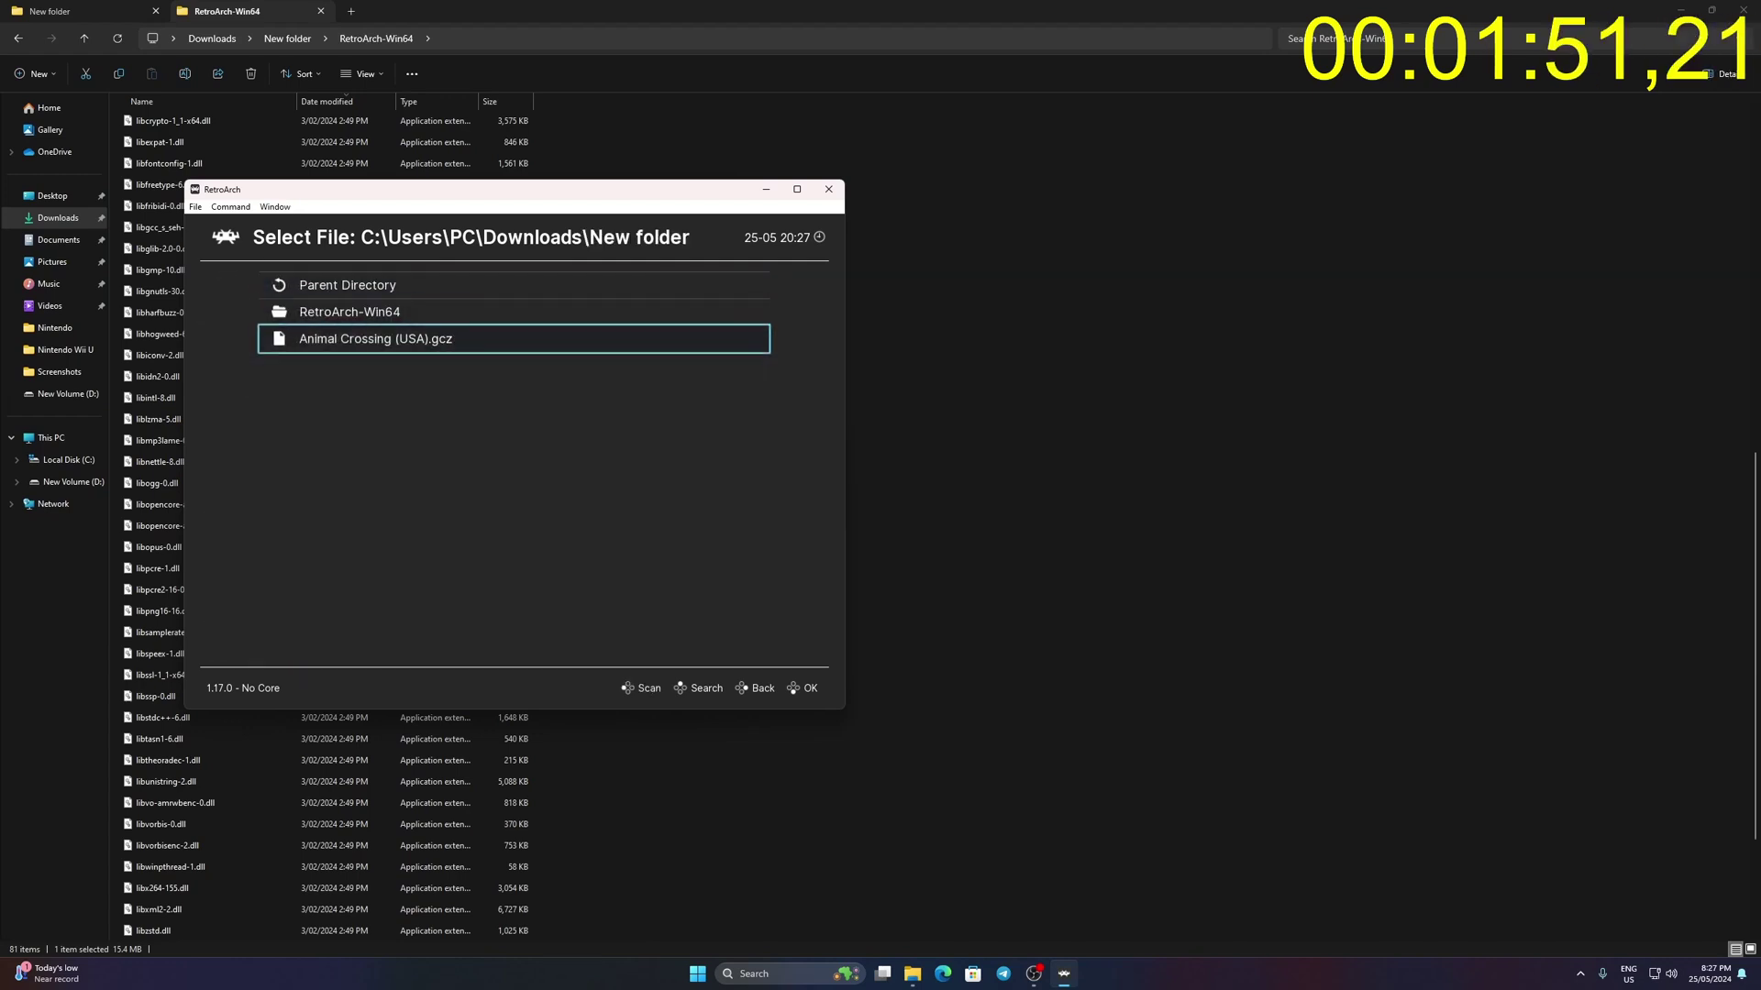
{"action": "key", "text": "Return"}
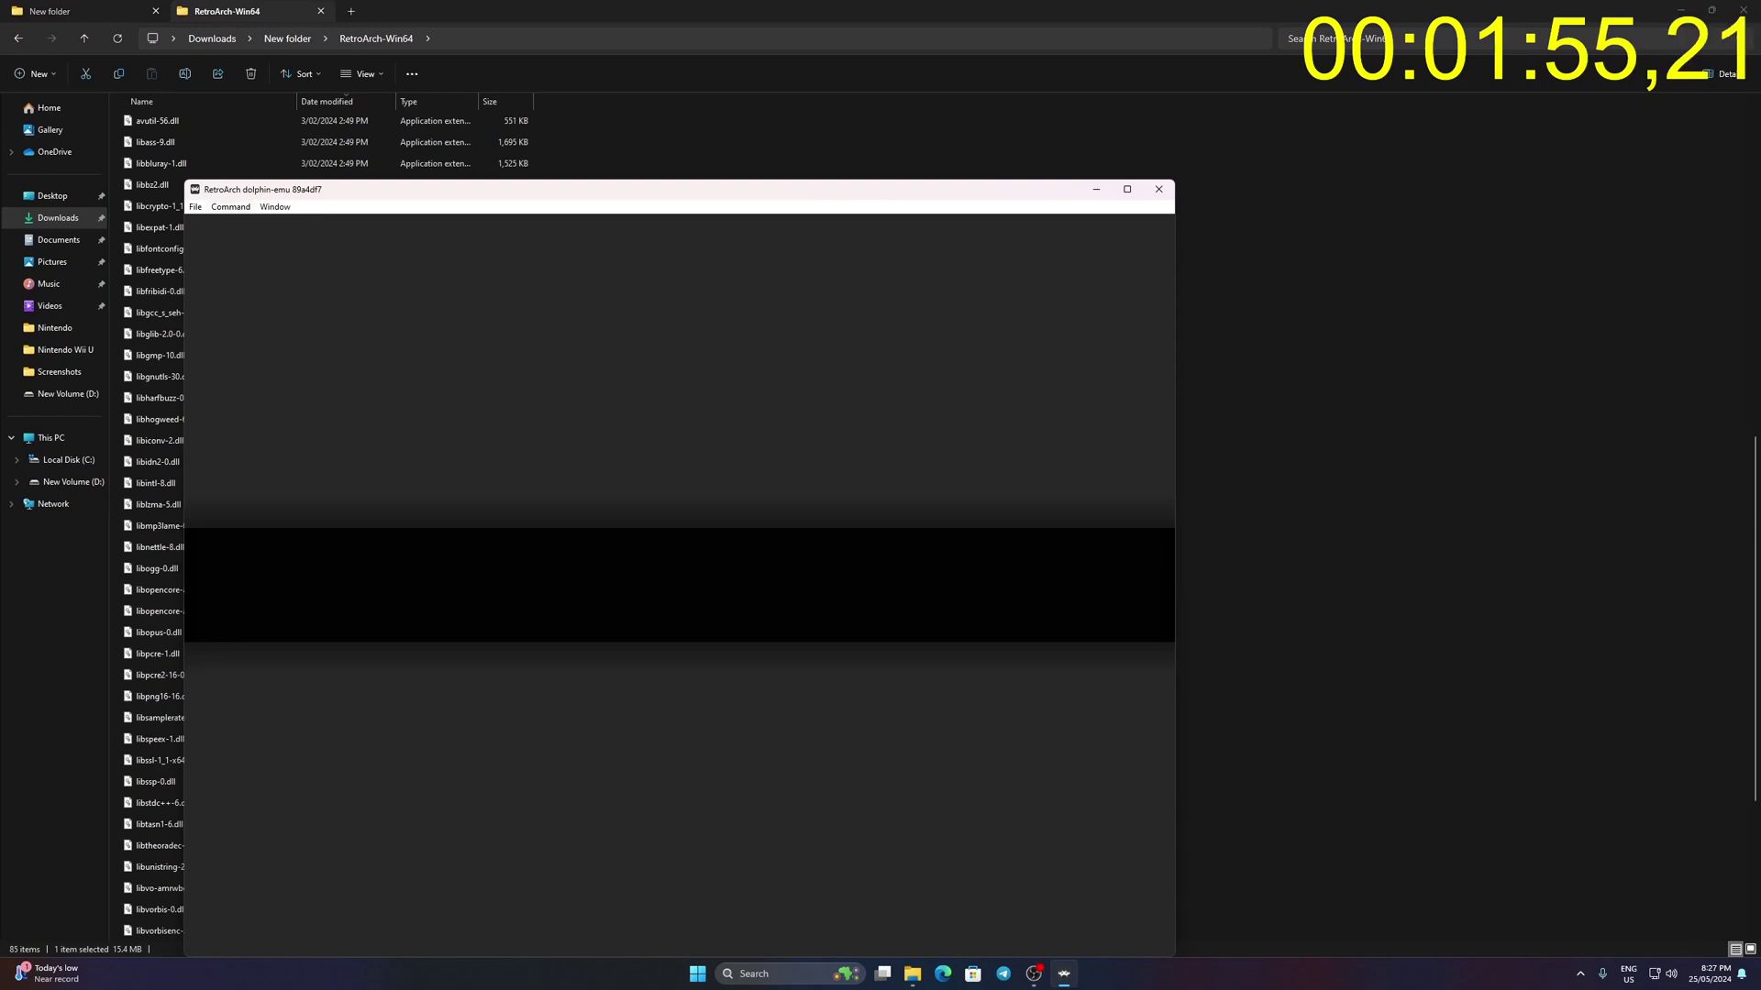
{"action": "key", "text": "alt+f"}
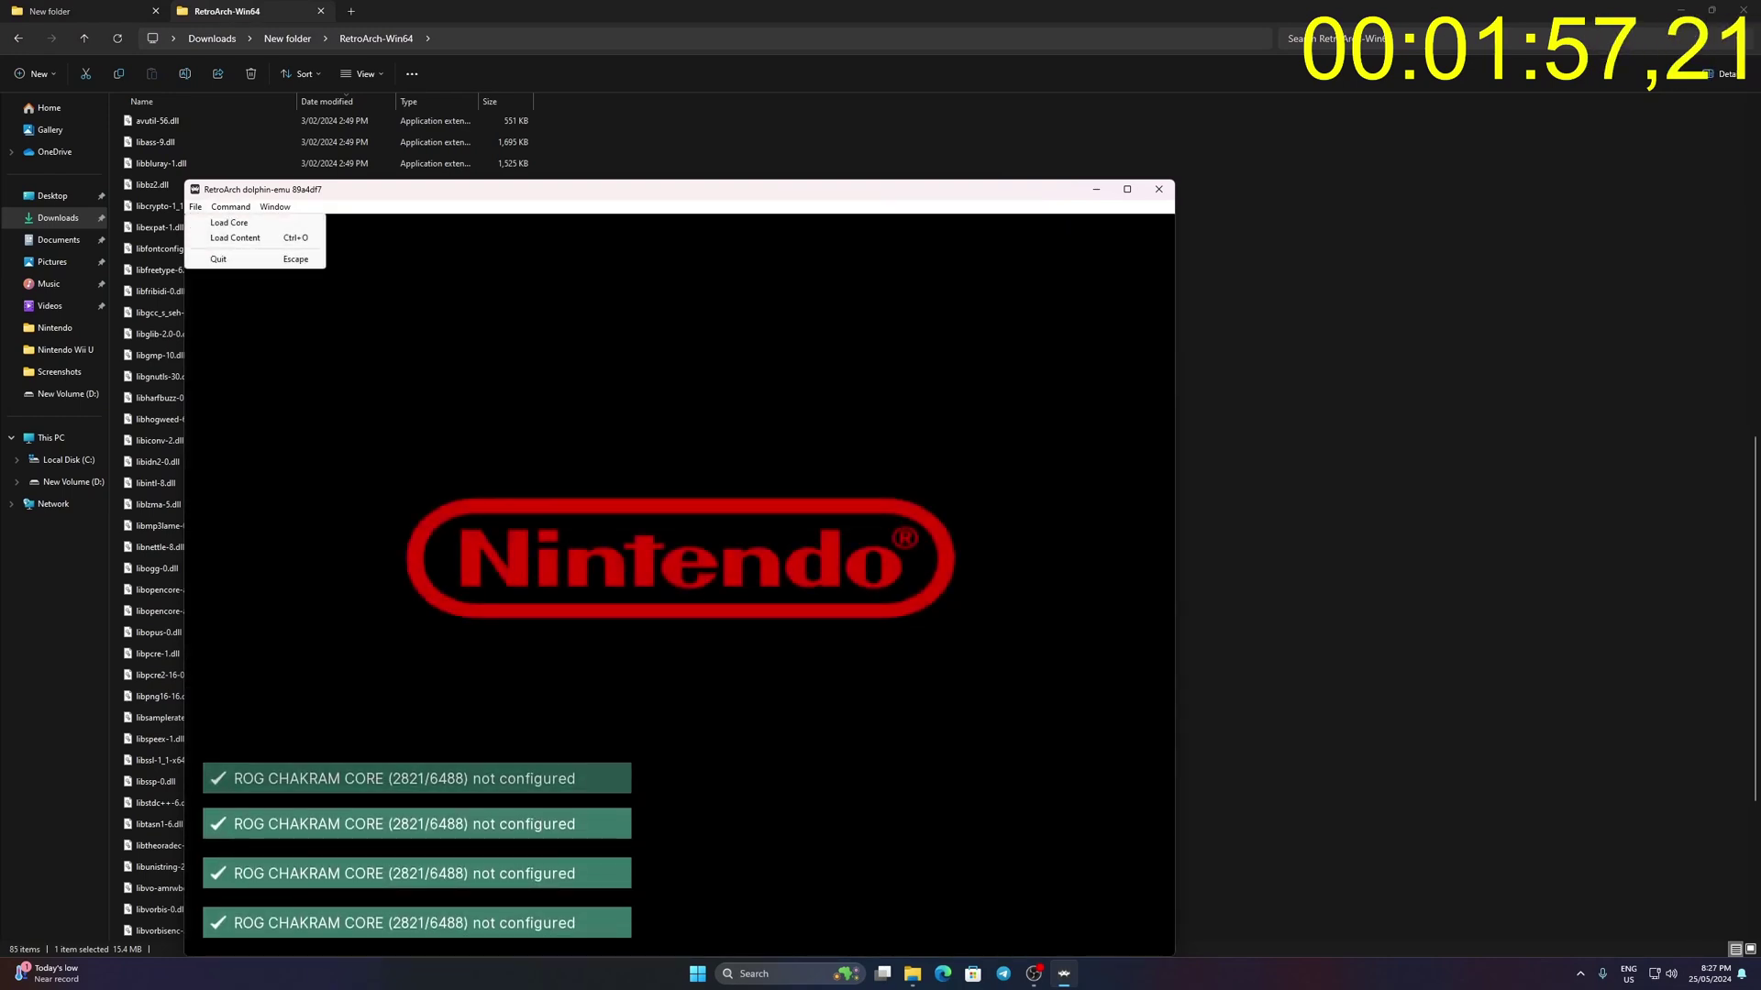
{"action": "key", "text": "Right"}
{"action": "key", "text": "Escape"}
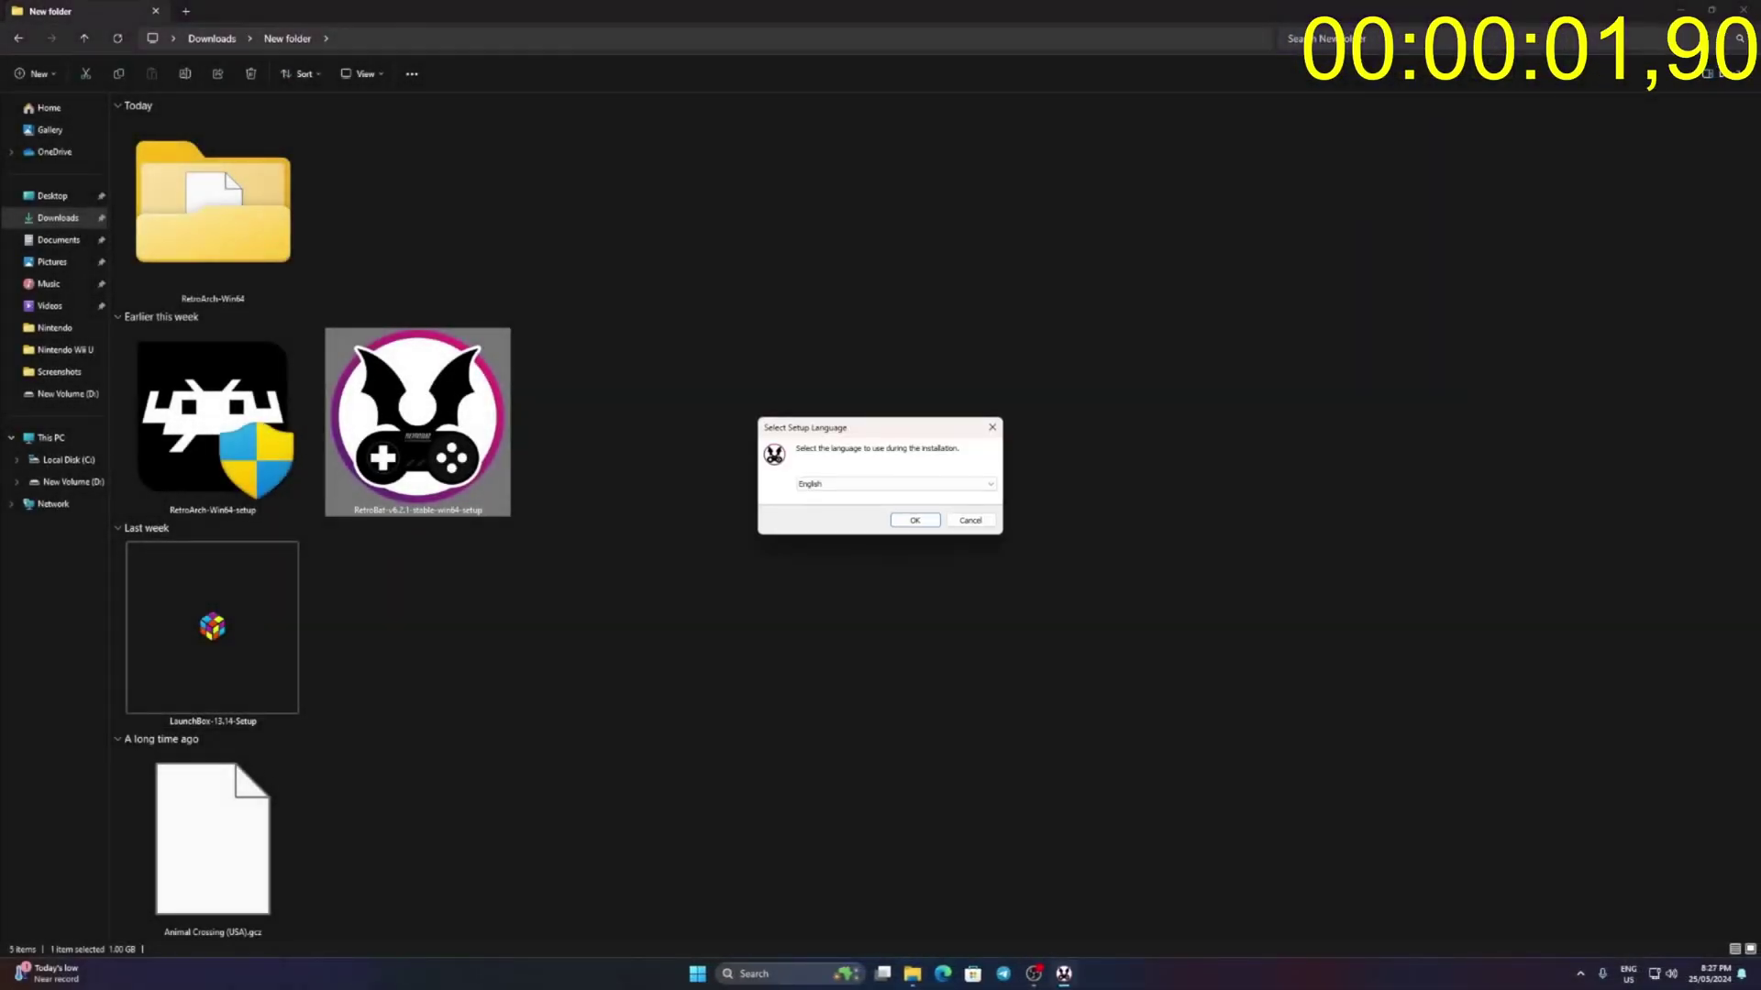
- Start the RetroBat setup in English, accept its license agreement and proceed to the destination location
{"action": "key", "text": "Return"}
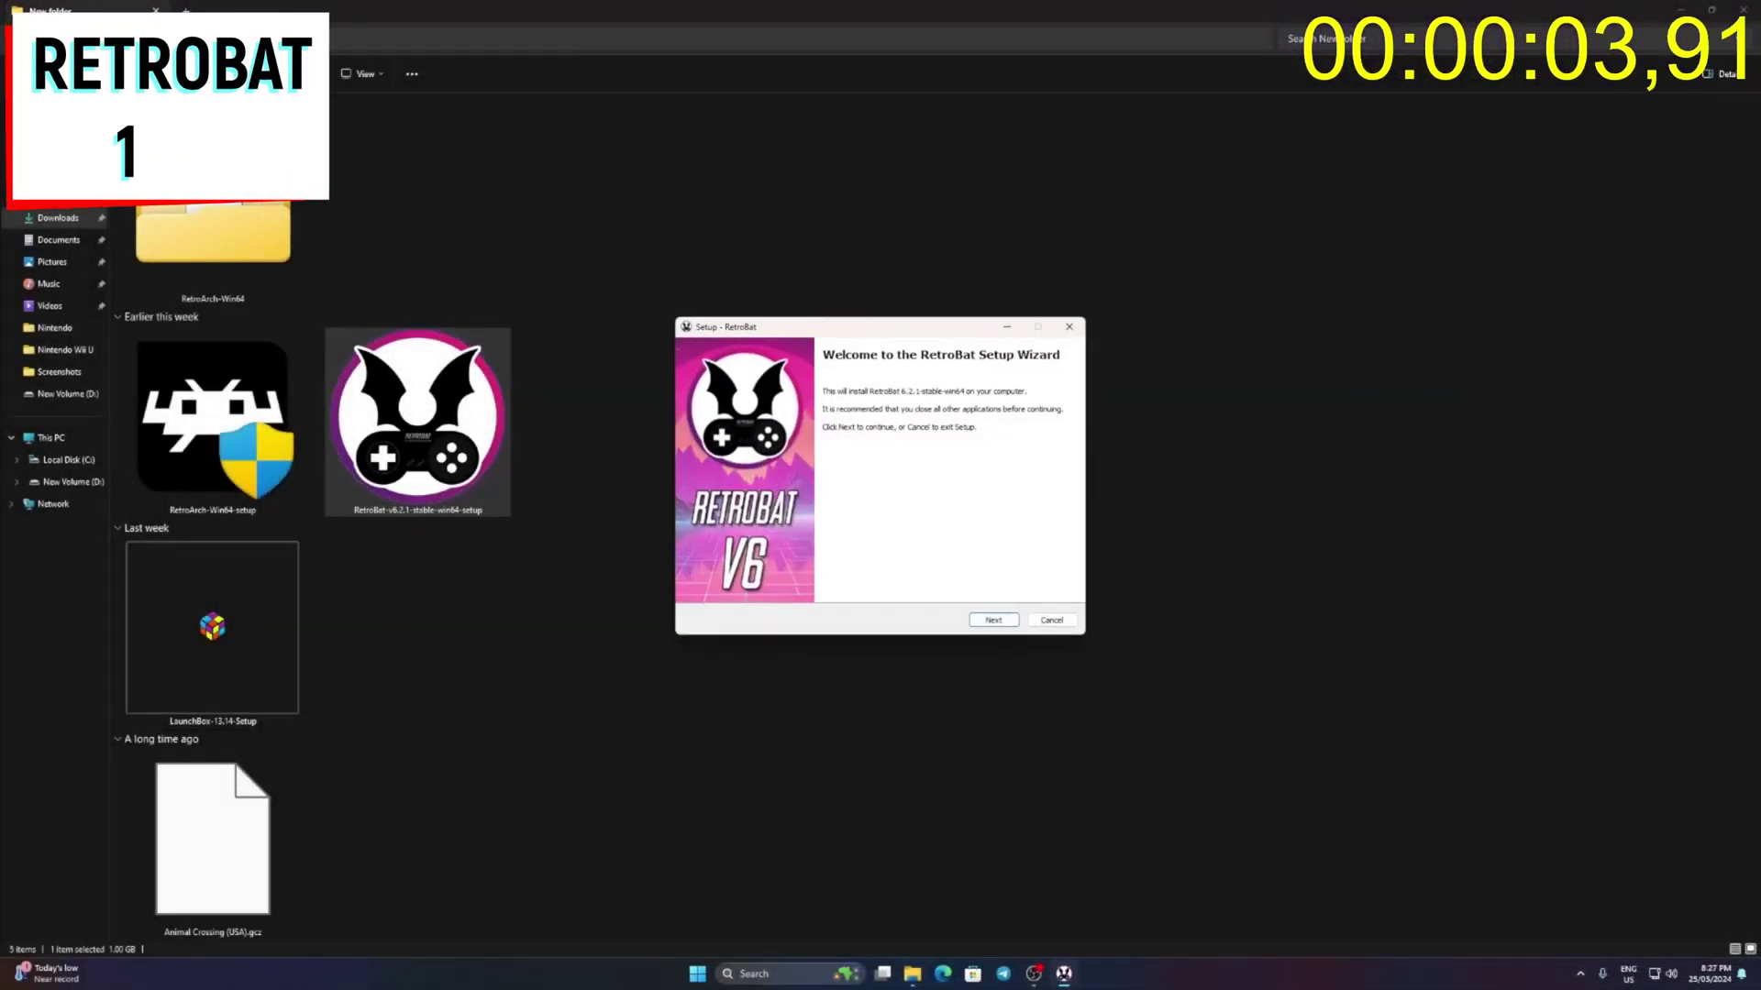
{"action": "key", "text": "Return"}
{"action": "key", "text": "Up"}
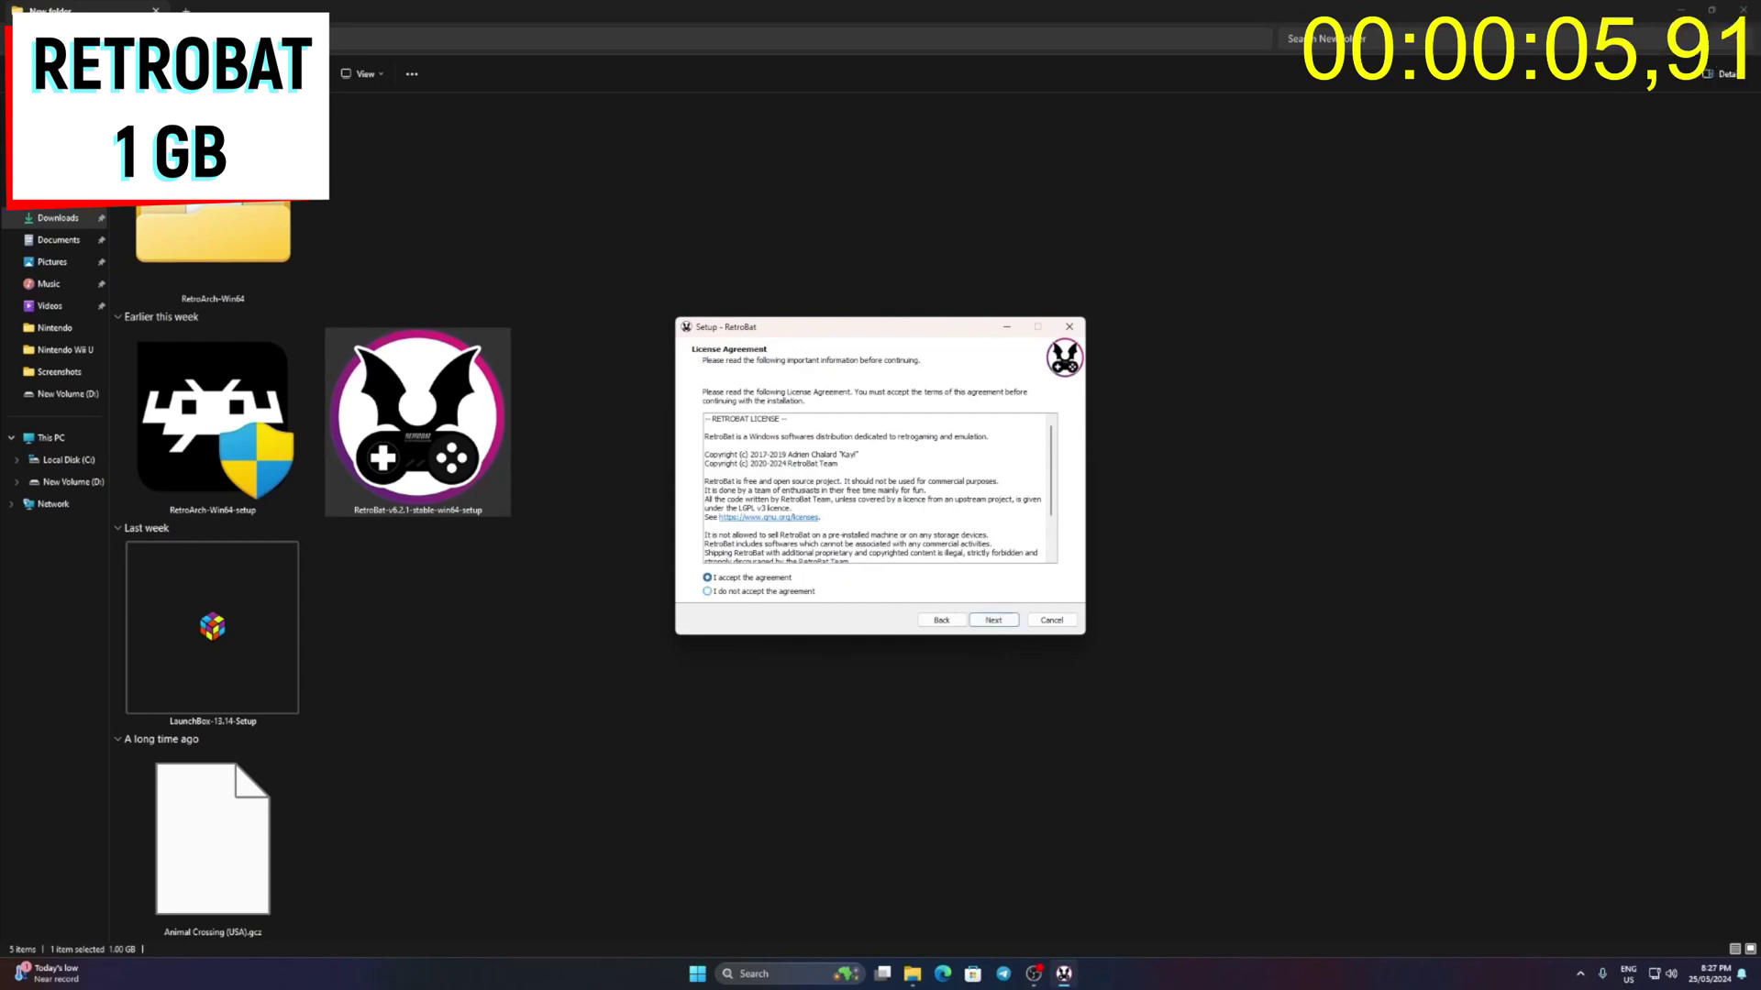
{"action": "key", "text": "Return"}
{"action": "key", "text": "Return"}
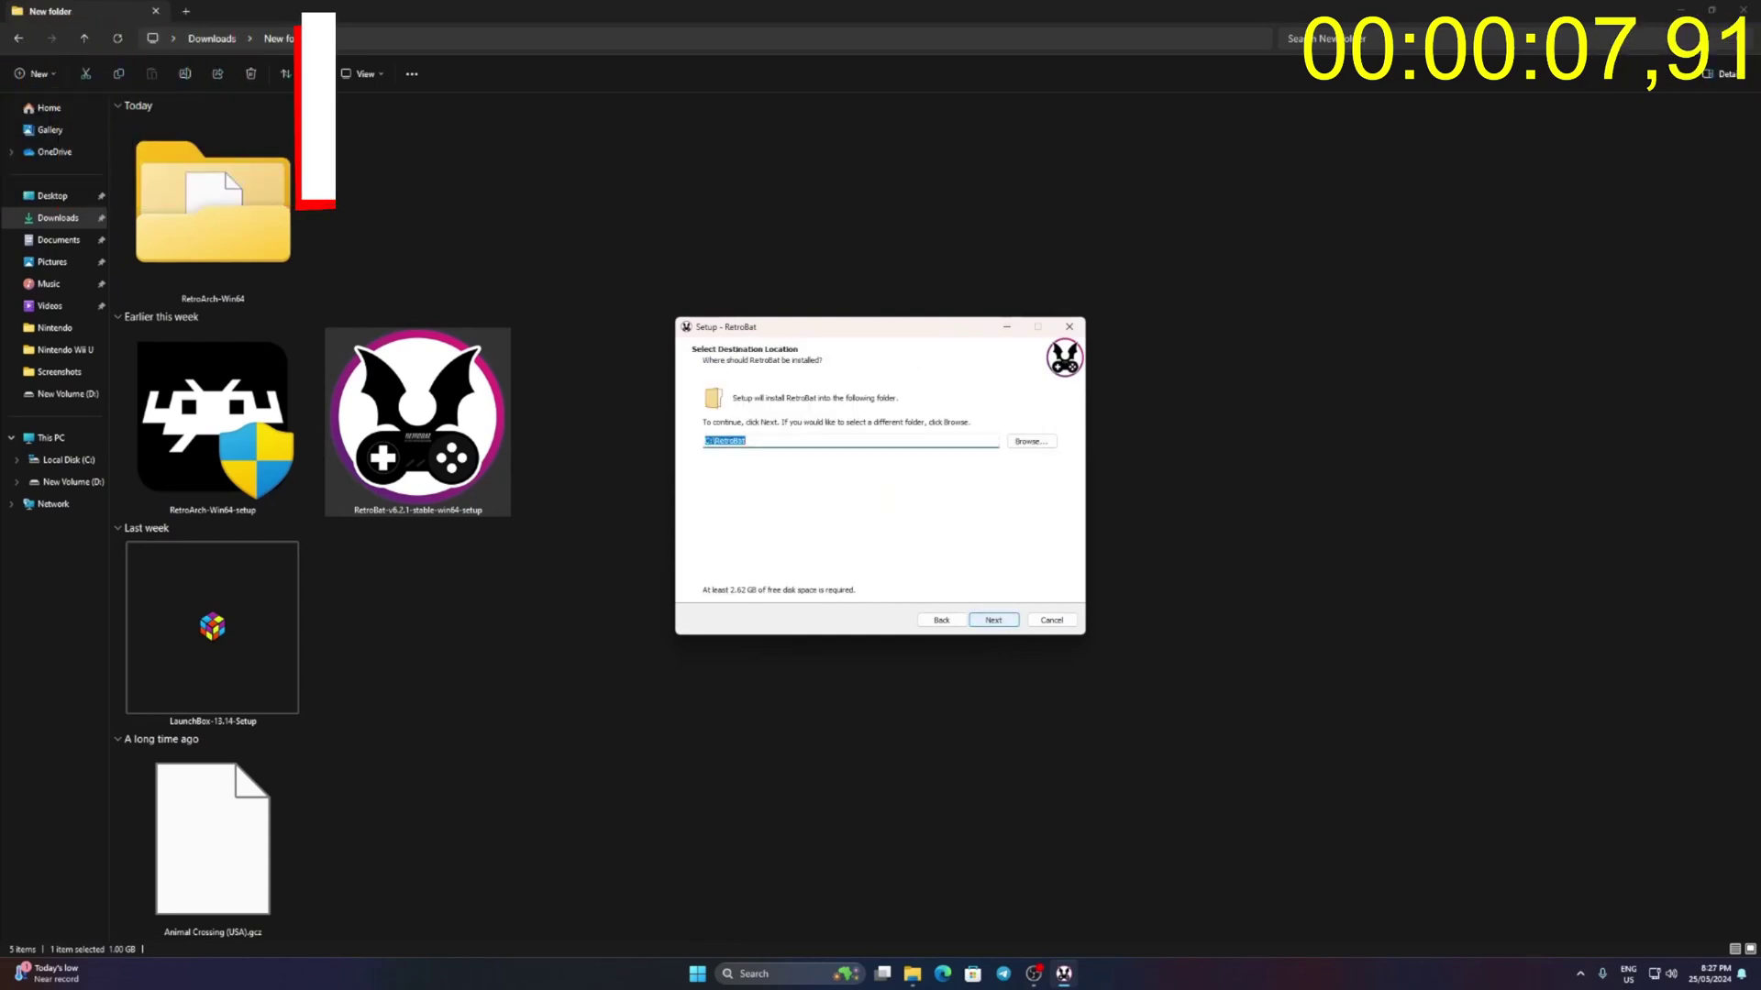
- Install RetroBat into C:\Users\PC\Downloads\New folder\RetroBat and finish the setup wizard
{"action": "key", "text": "ctrl+shift+Left"}
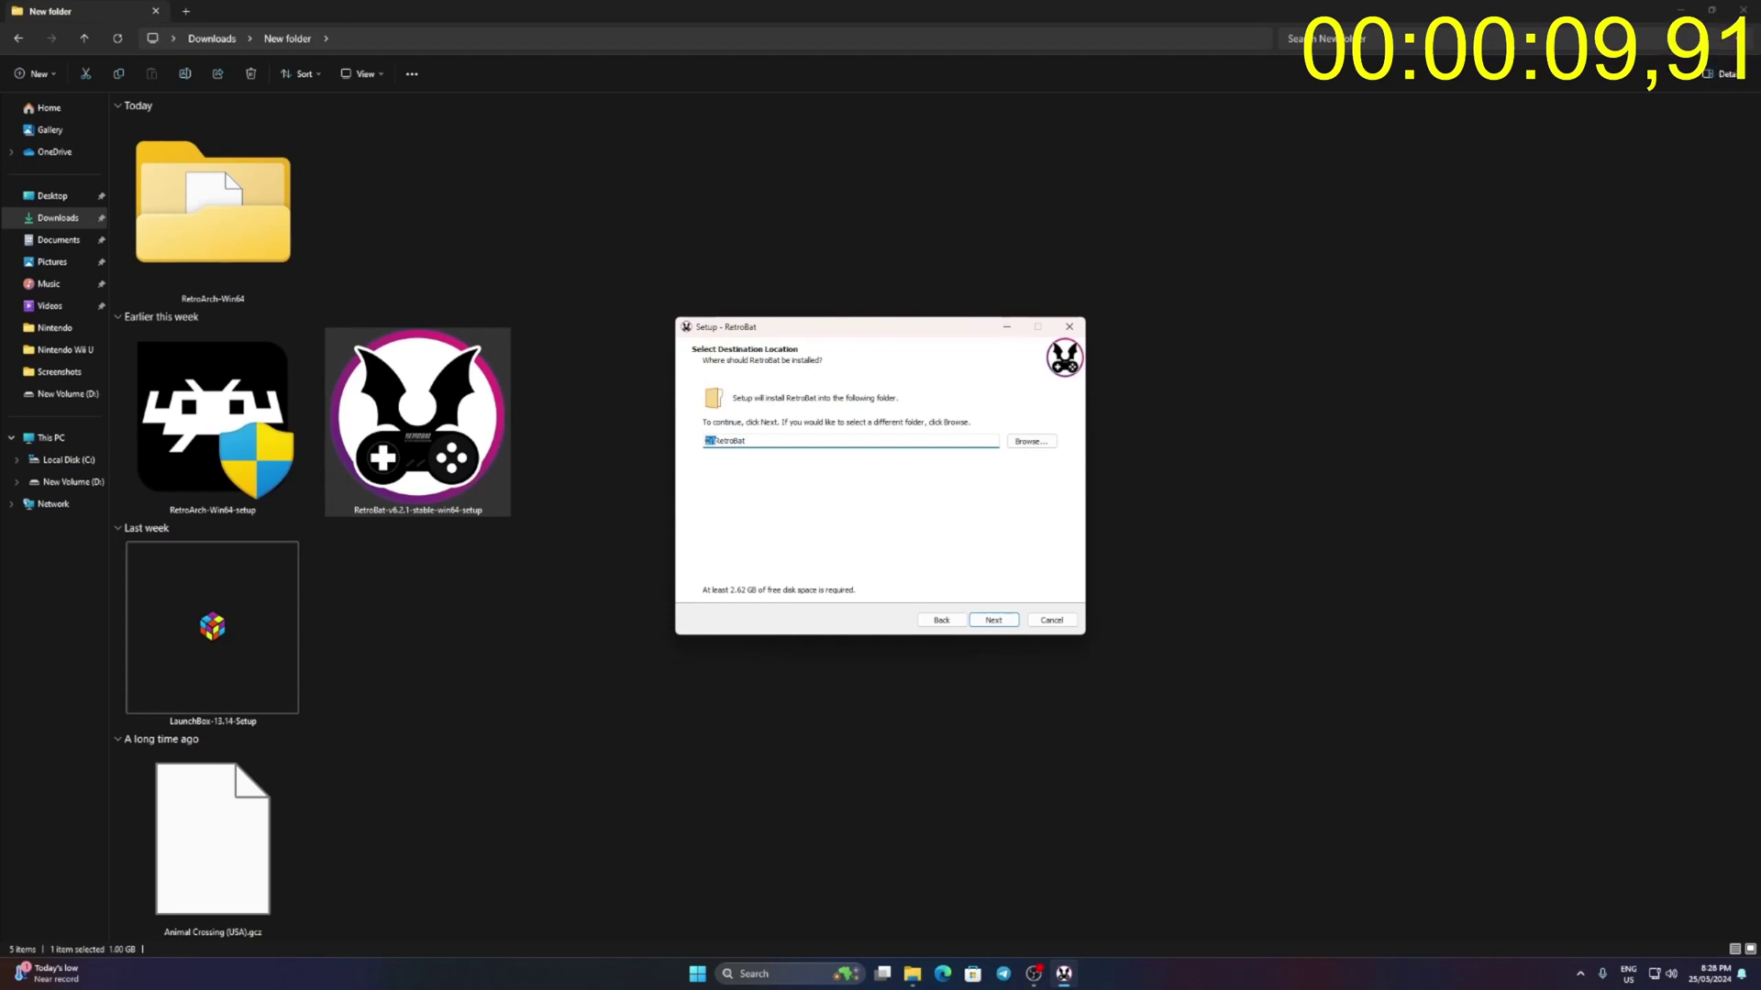
{"action": "type", "text": "C:\\Users\\PC\\Downloads\\New folder\\"}
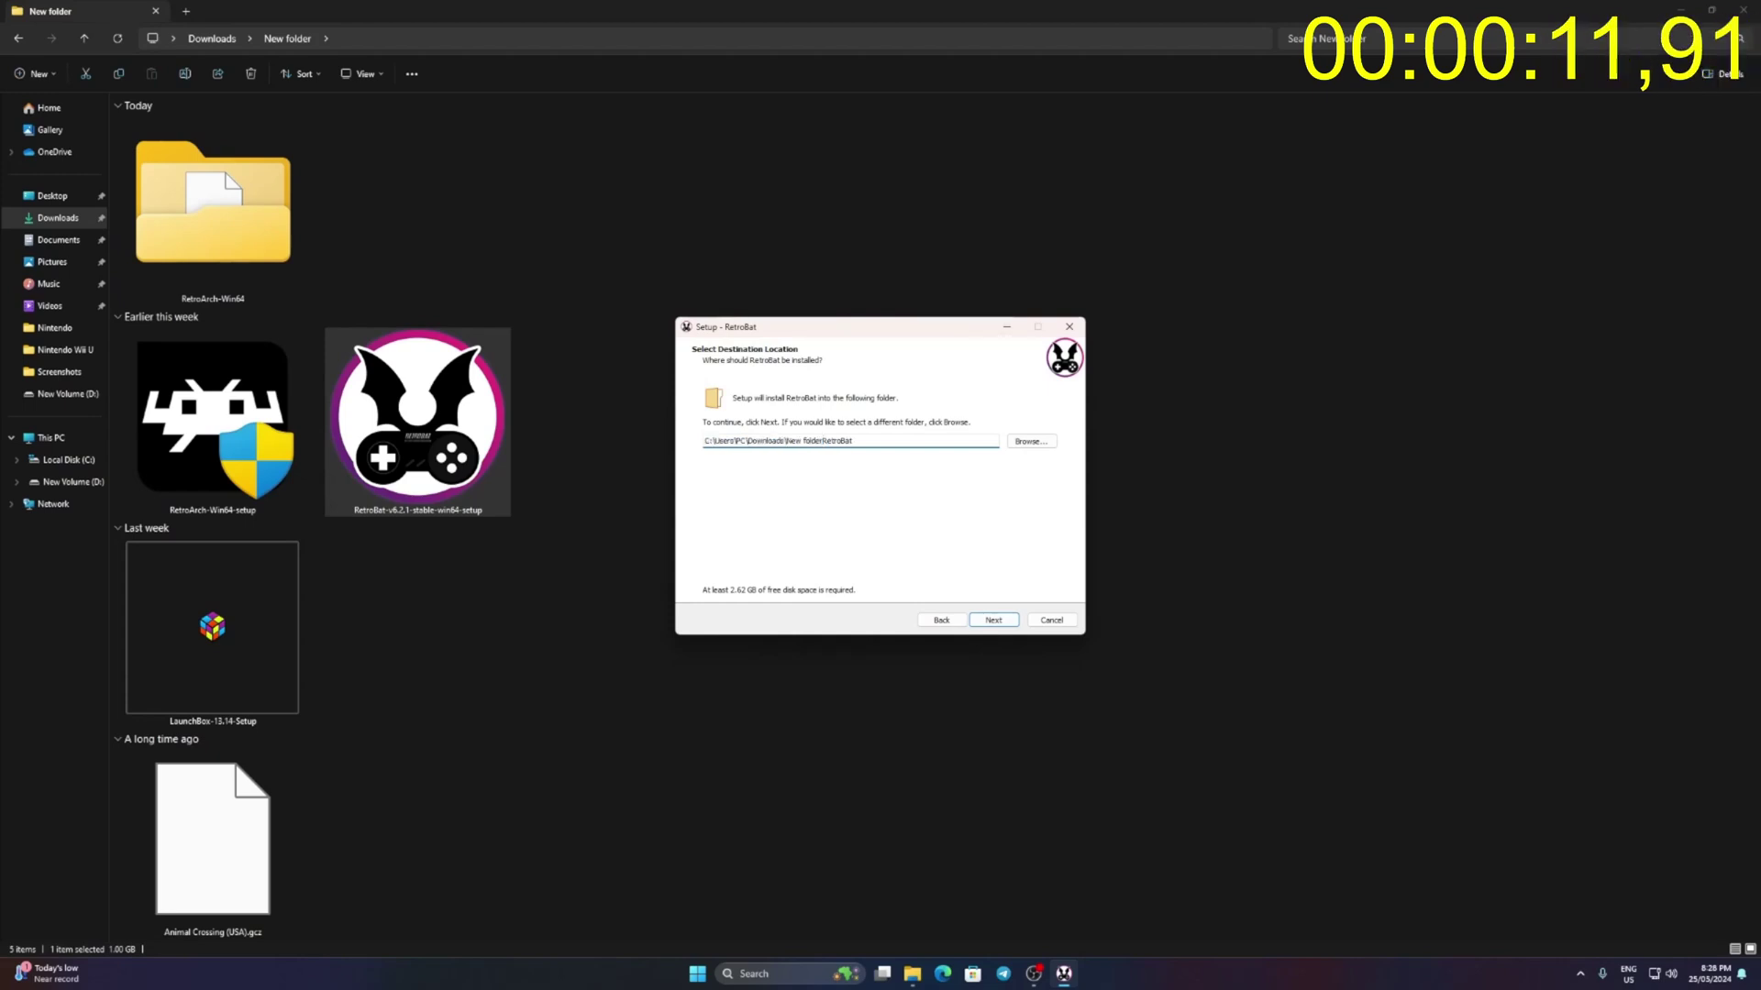
{"action": "type", "text": "\\"}
{"action": "key", "text": "Escape"}
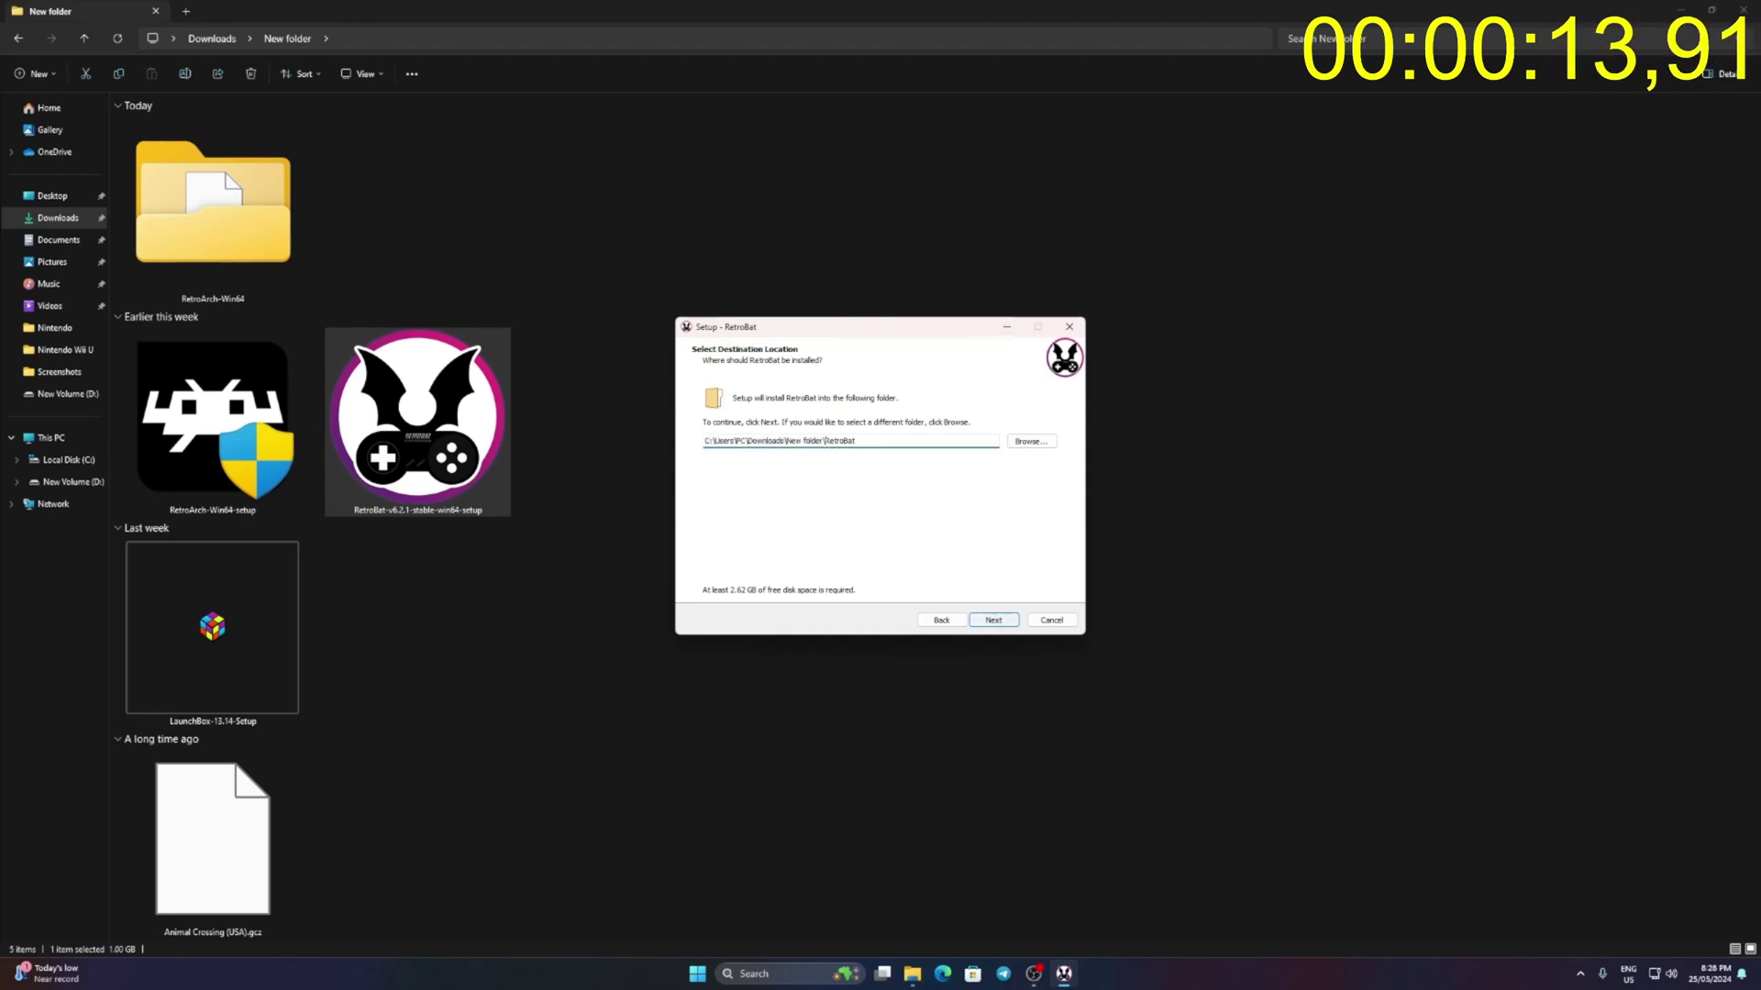
{"action": "key", "text": "Return"}
{"action": "key", "text": "Return"}
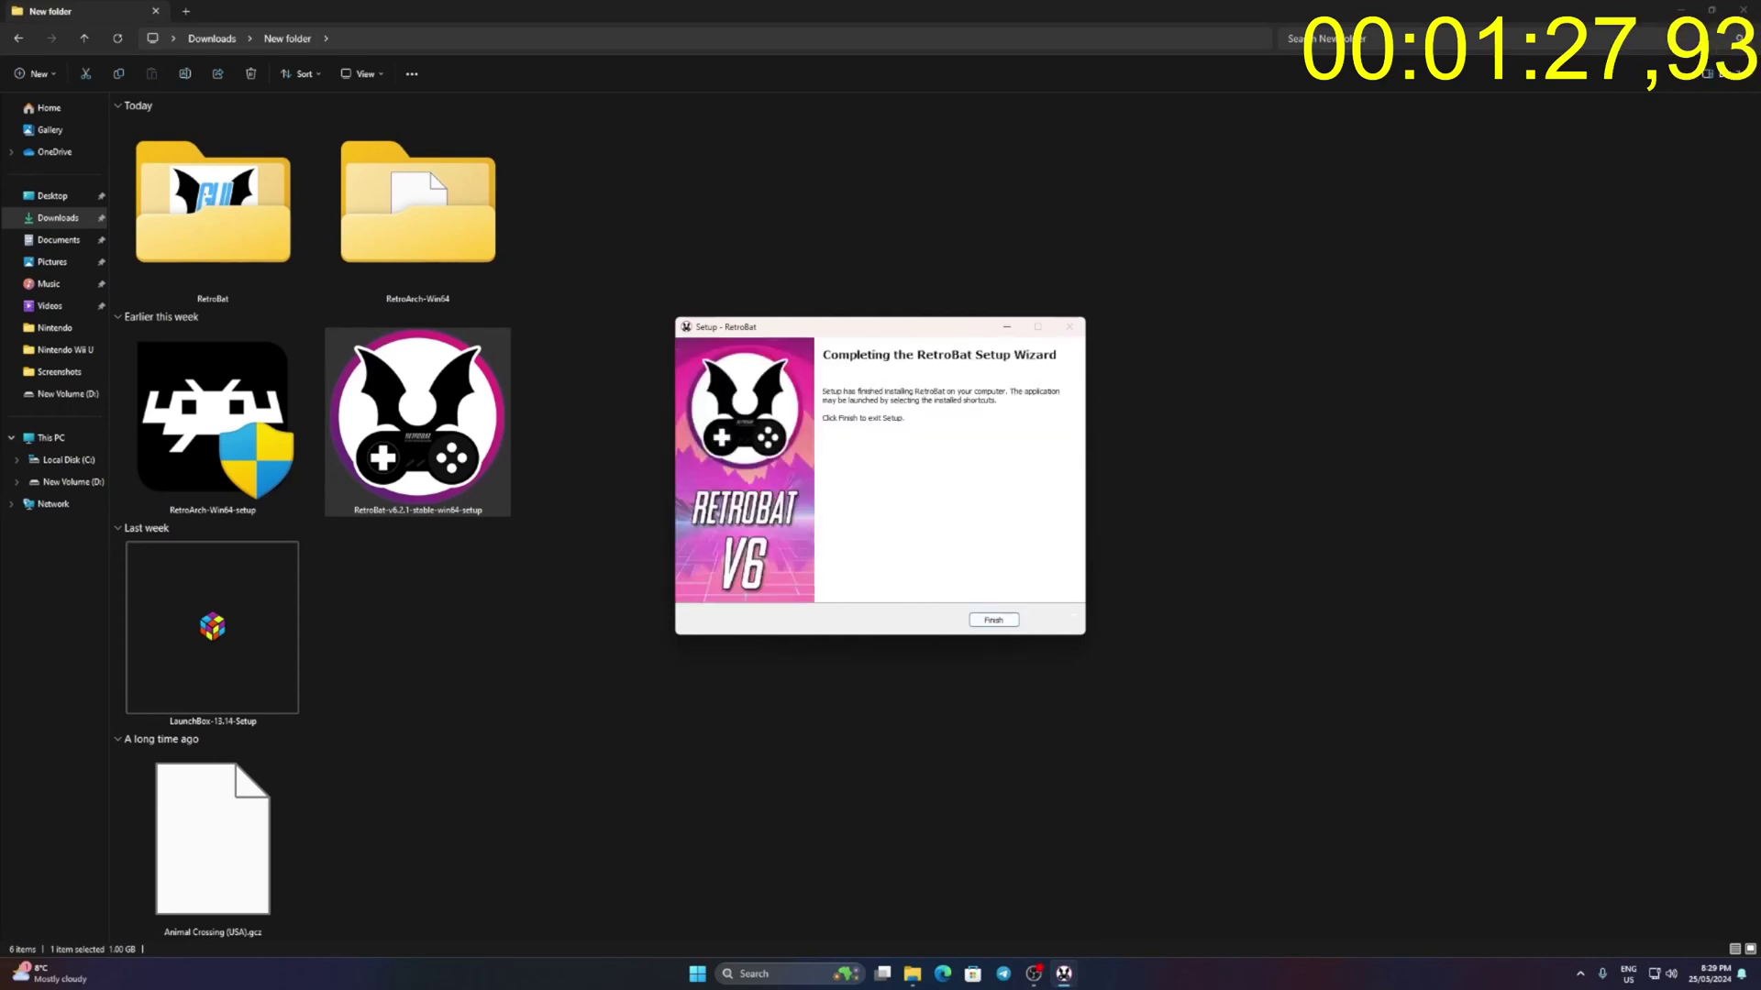
{"action": "key", "text": "Return"}
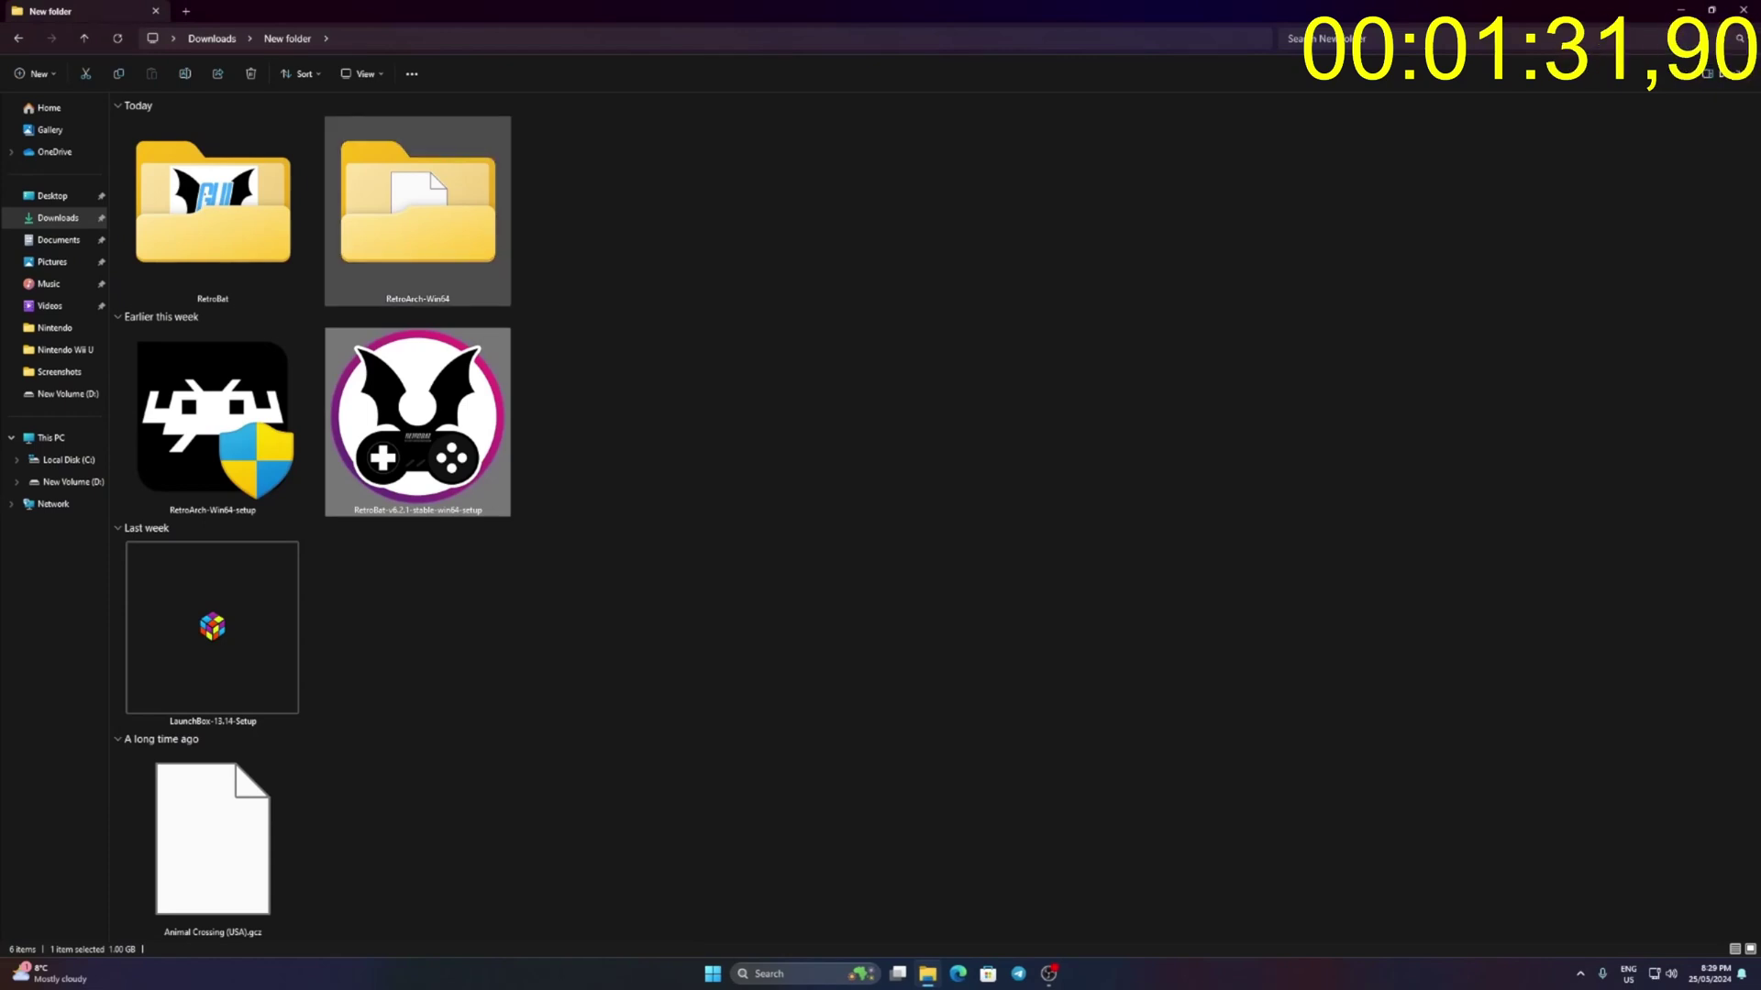
- Paste the copied Animal Crossing (USA).gcz game file into the gamecube folder inside RetroBat's roms folder
{"action": "double_click", "coordinate": [212, 211]}
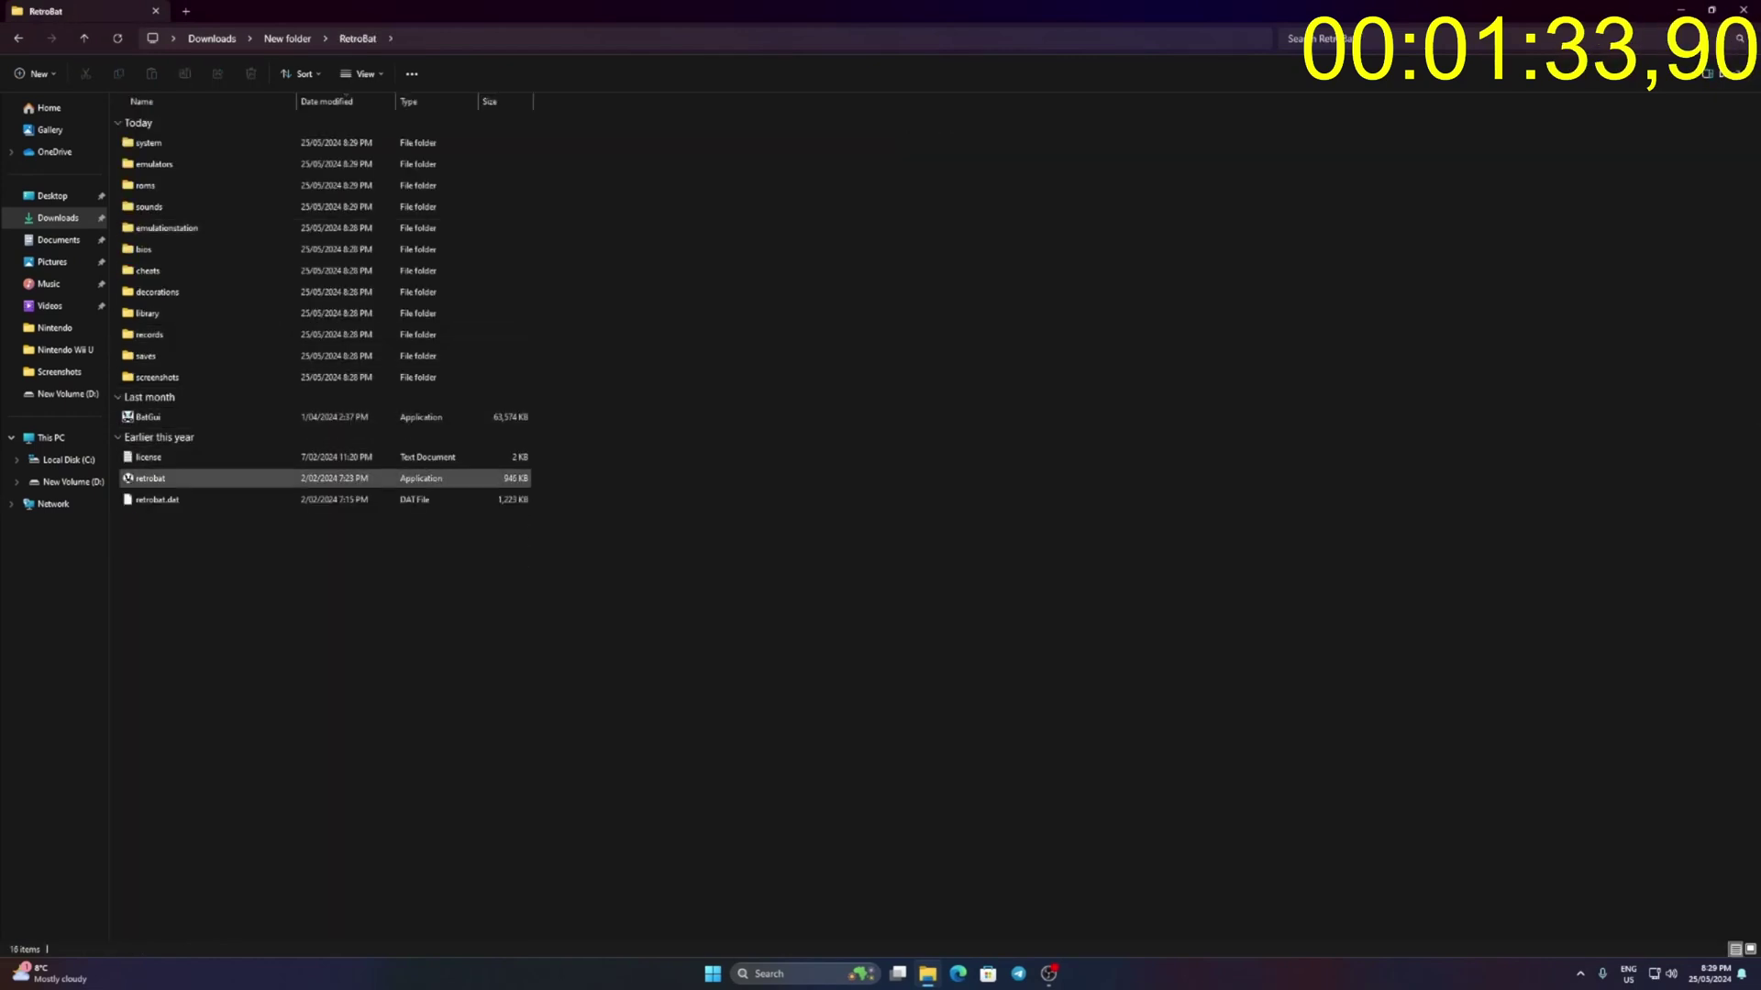
{"action": "left_click", "coordinate": [287, 38]}
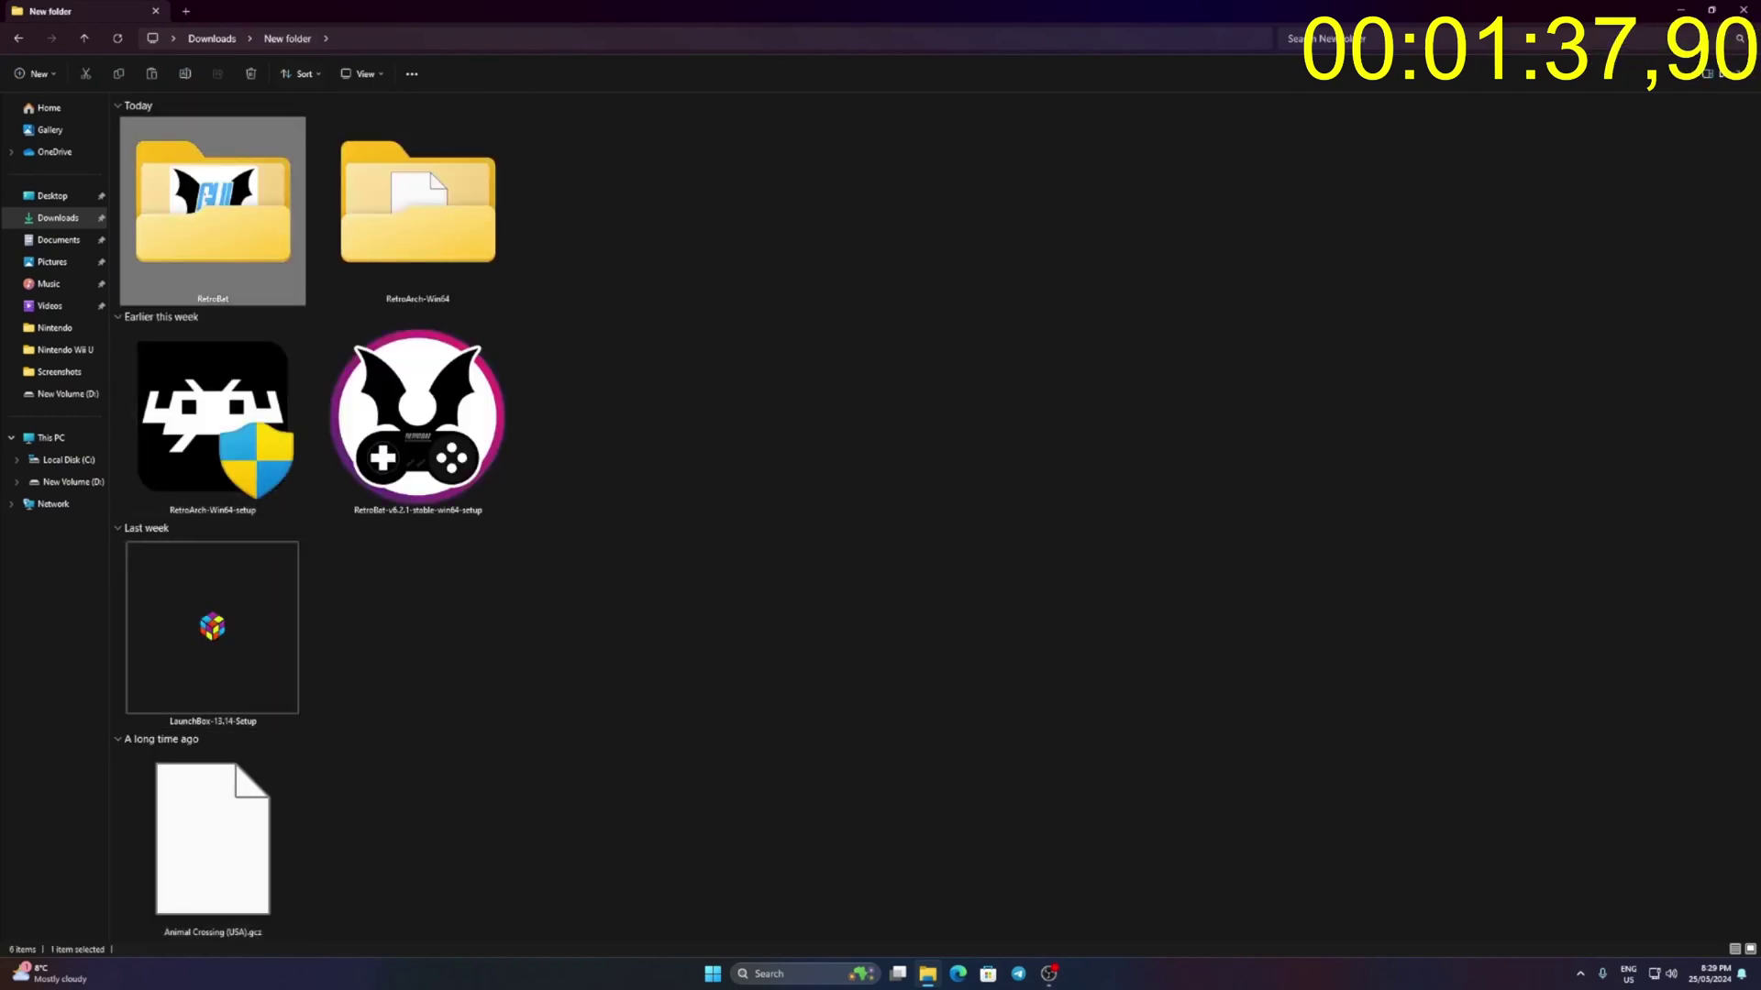
{"action": "double_click", "coordinate": [212, 211]}
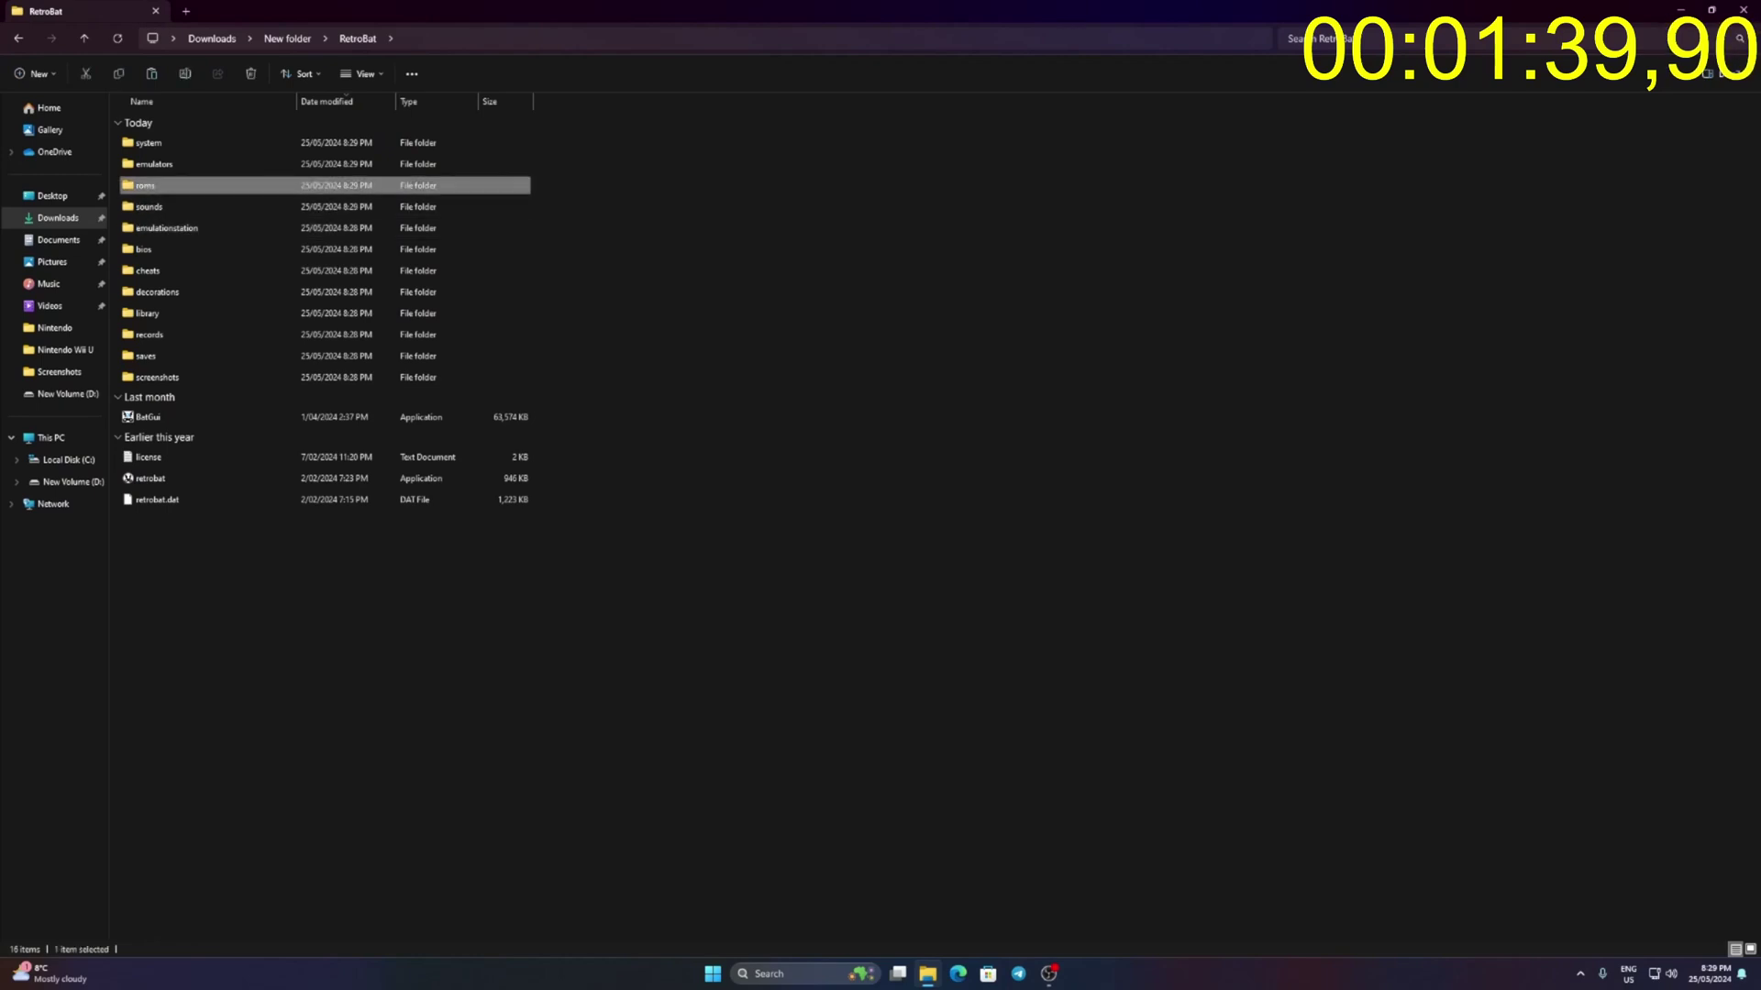
{"action": "double_click", "coordinate": [147, 184]}
{"action": "scroll", "coordinate": [156, 696], "scroll_direction": "down", "scroll_amount": 3}
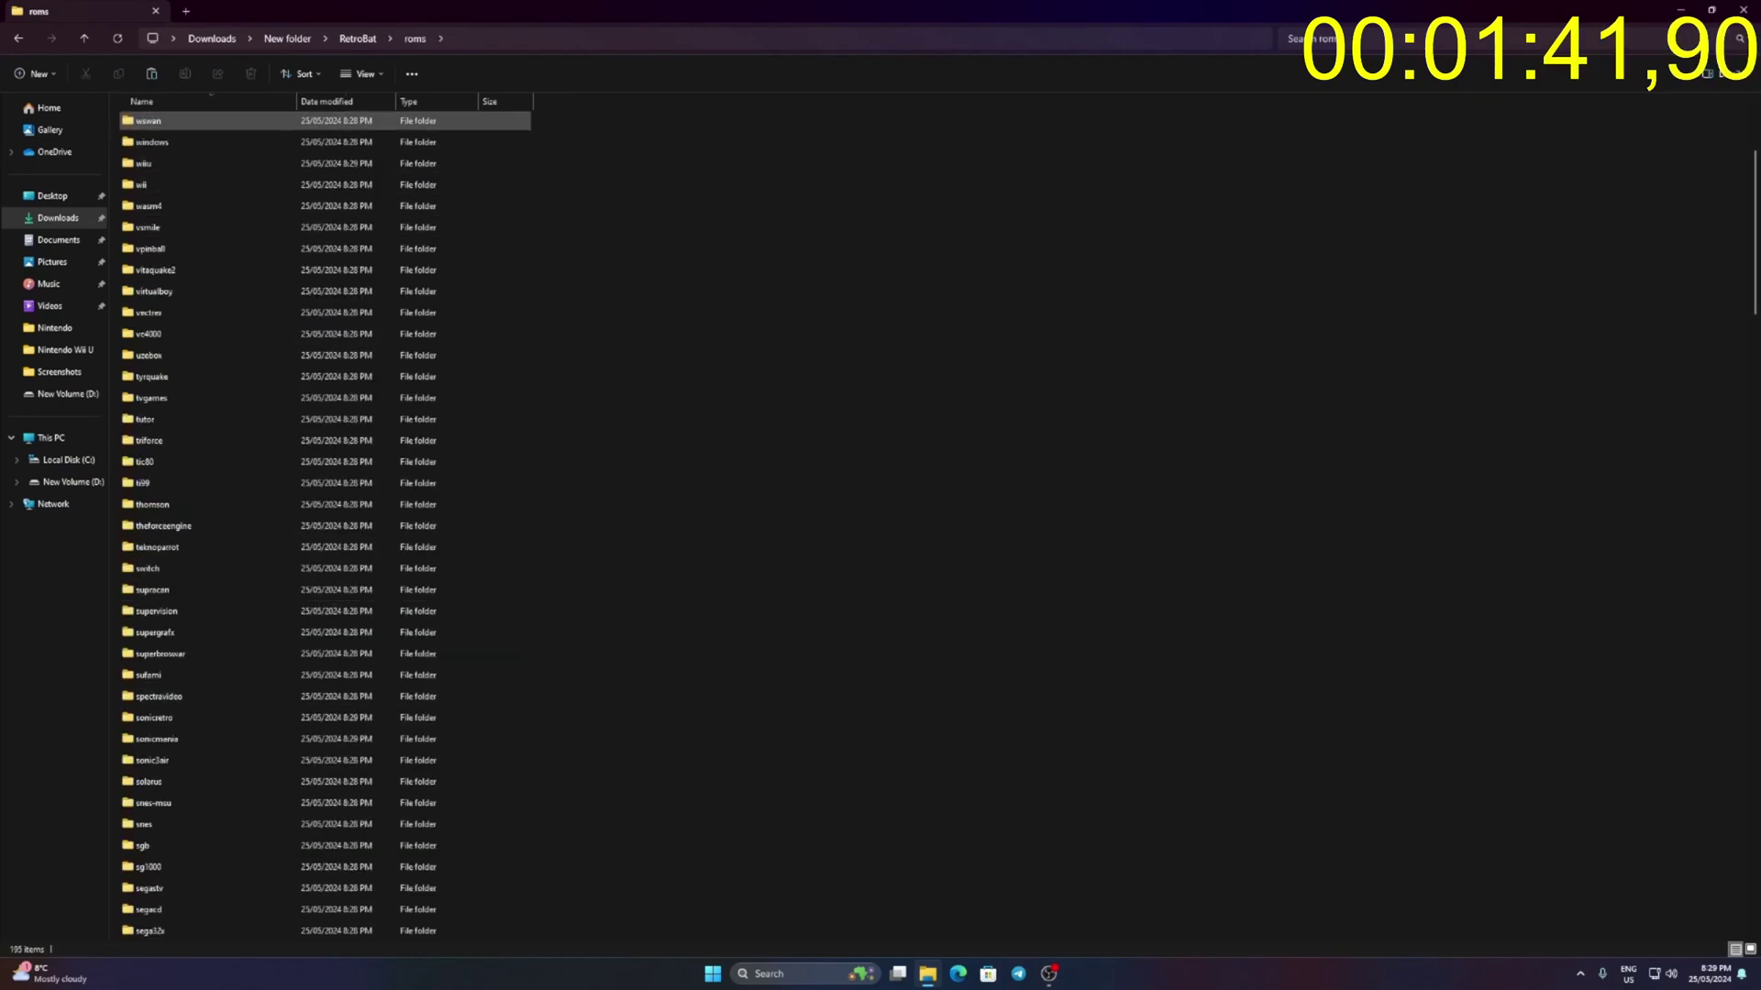
{"action": "left_click", "coordinate": [155, 101]}
{"action": "scroll", "coordinate": [188, 651], "scroll_direction": "down", "scroll_amount": 5}
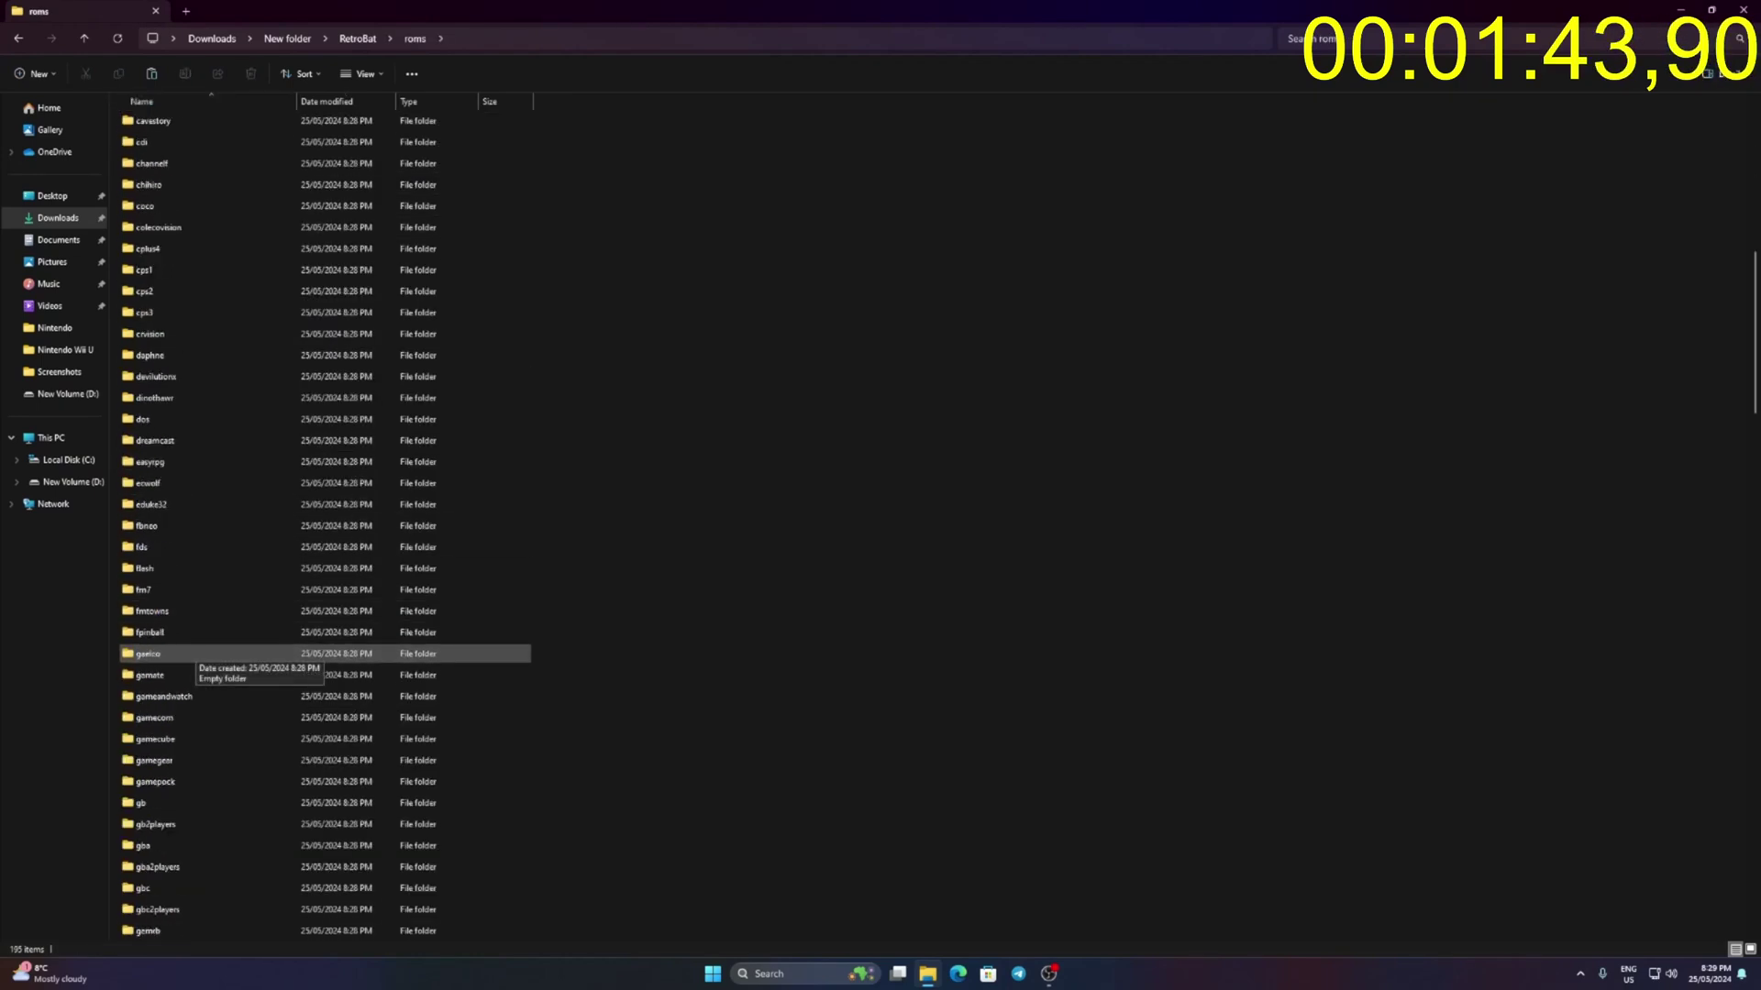
{"action": "double_click", "coordinate": [183, 738]}
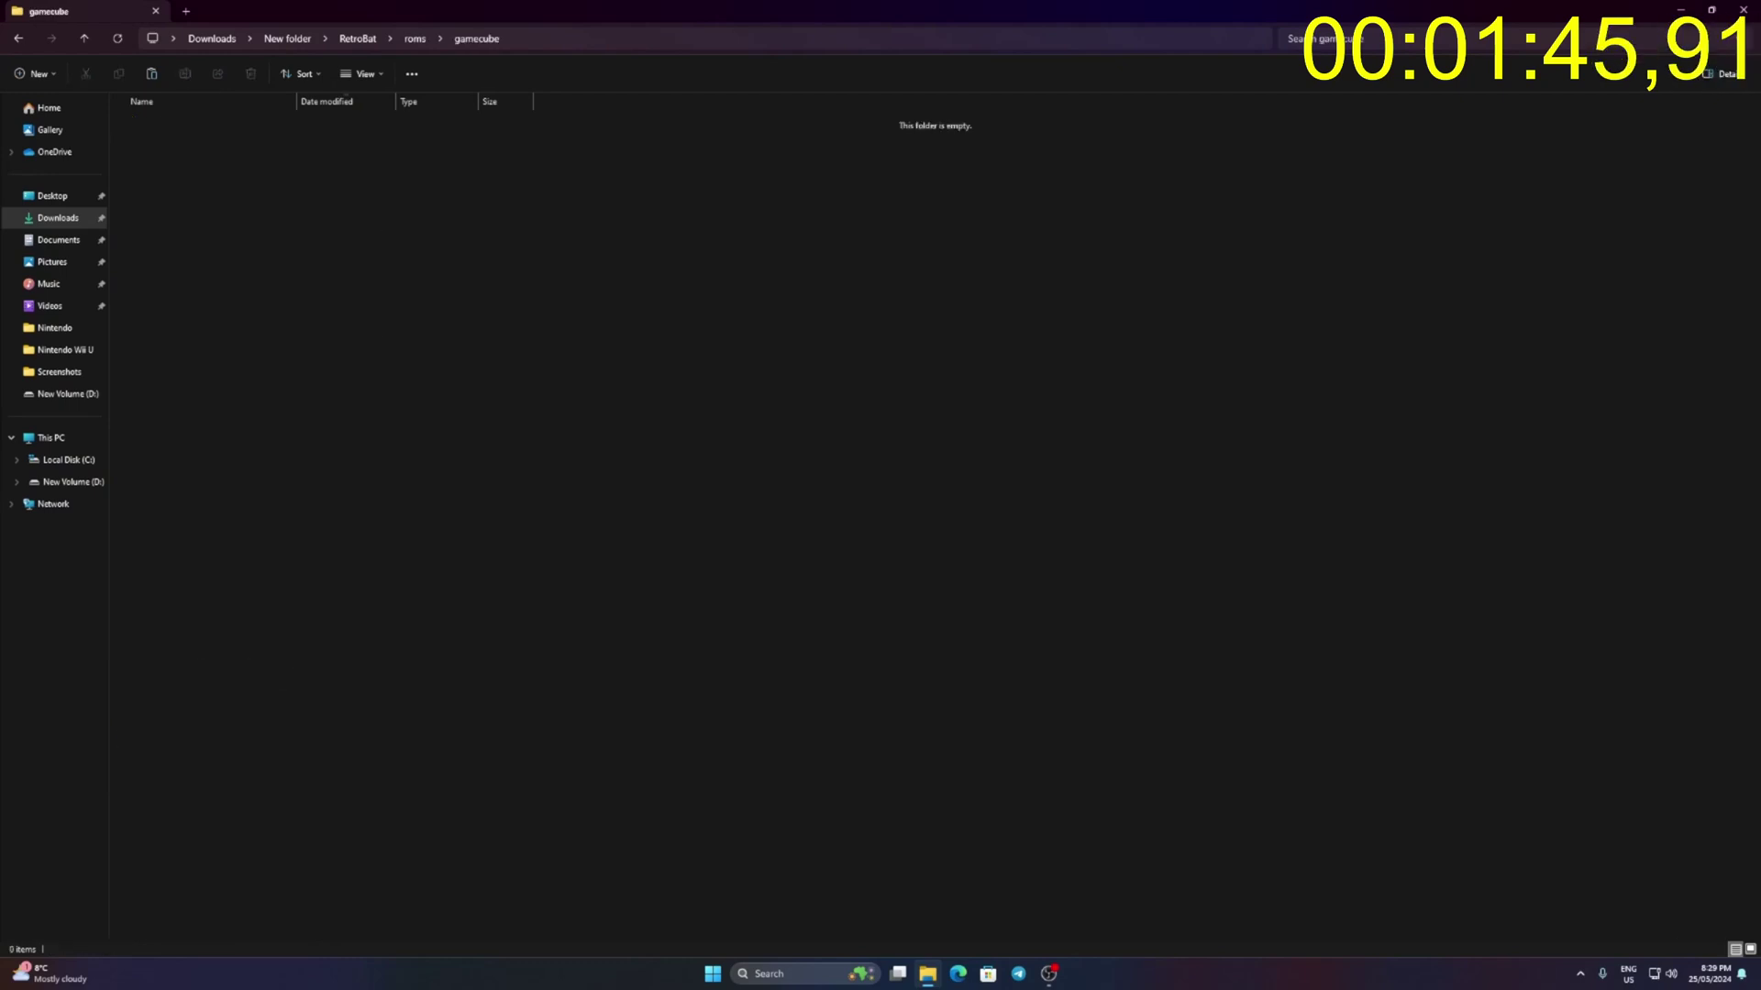
{"action": "key", "text": "ctrl+v"}
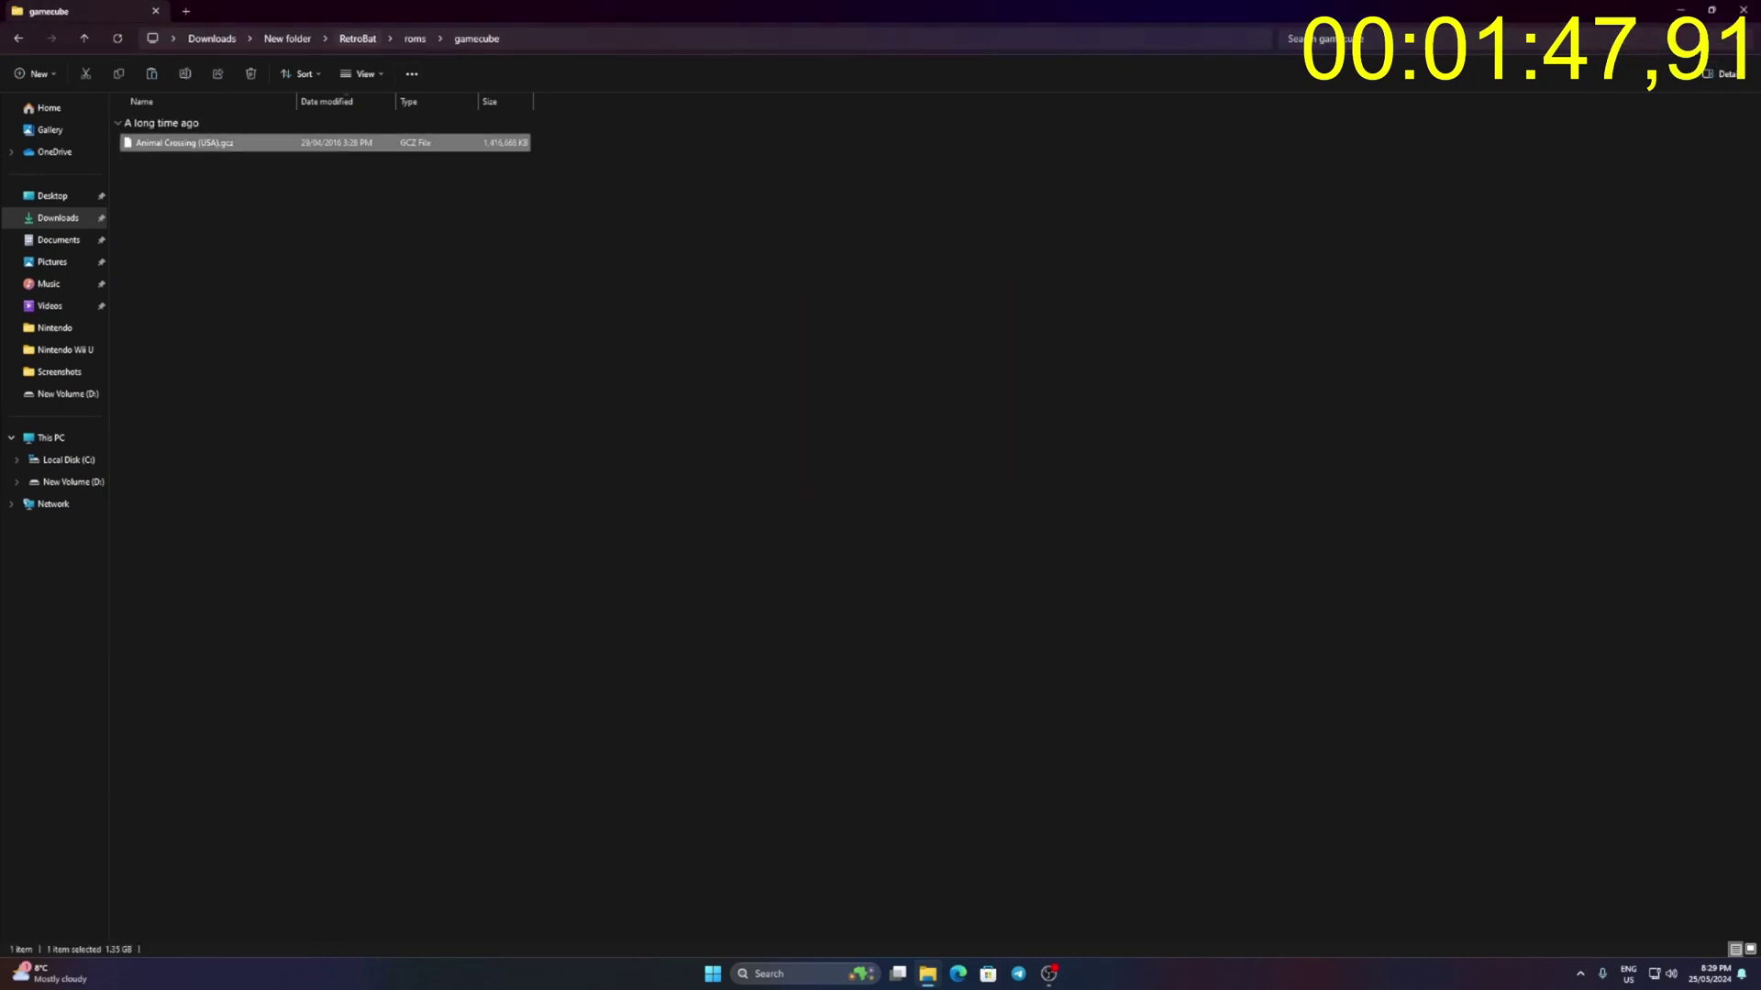
- Return to the main RetroBat folder and launch the retrobat application
{"action": "key", "text": "Delete"}
{"action": "key", "text": "alt+Up"}
{"action": "key", "text": "alt+Up"}
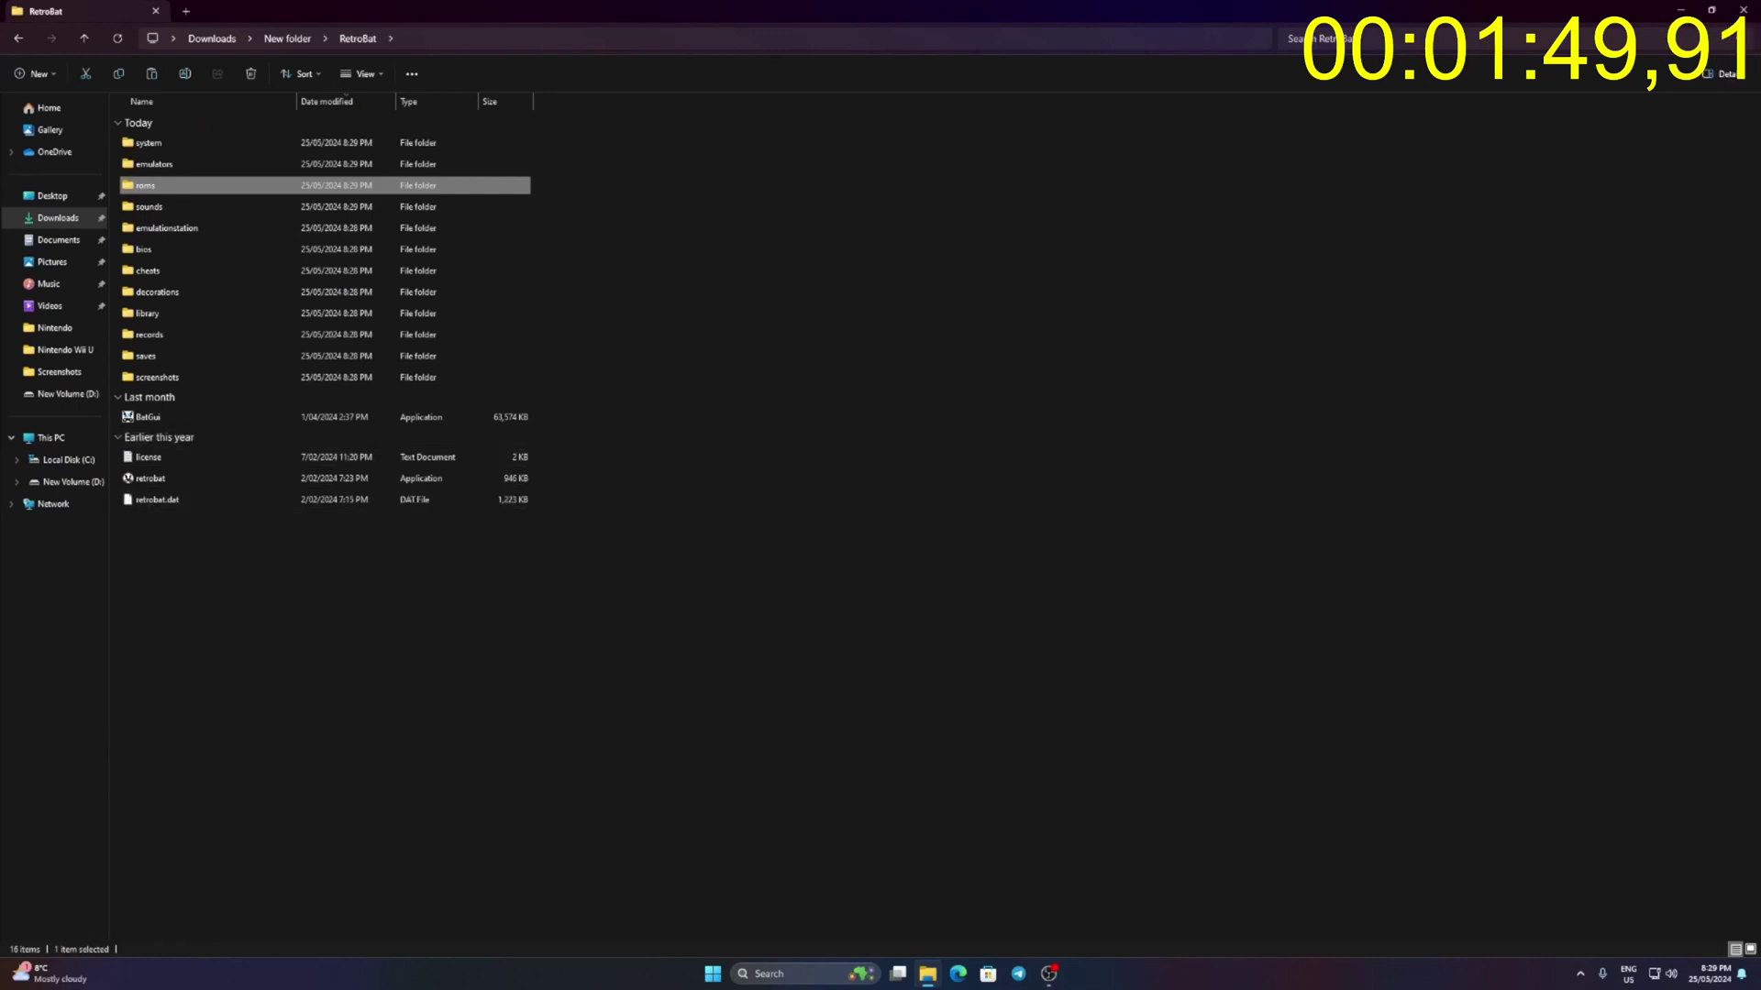
{"action": "left_click", "coordinate": [151, 478]}
{"action": "double_click", "coordinate": [151, 478]}
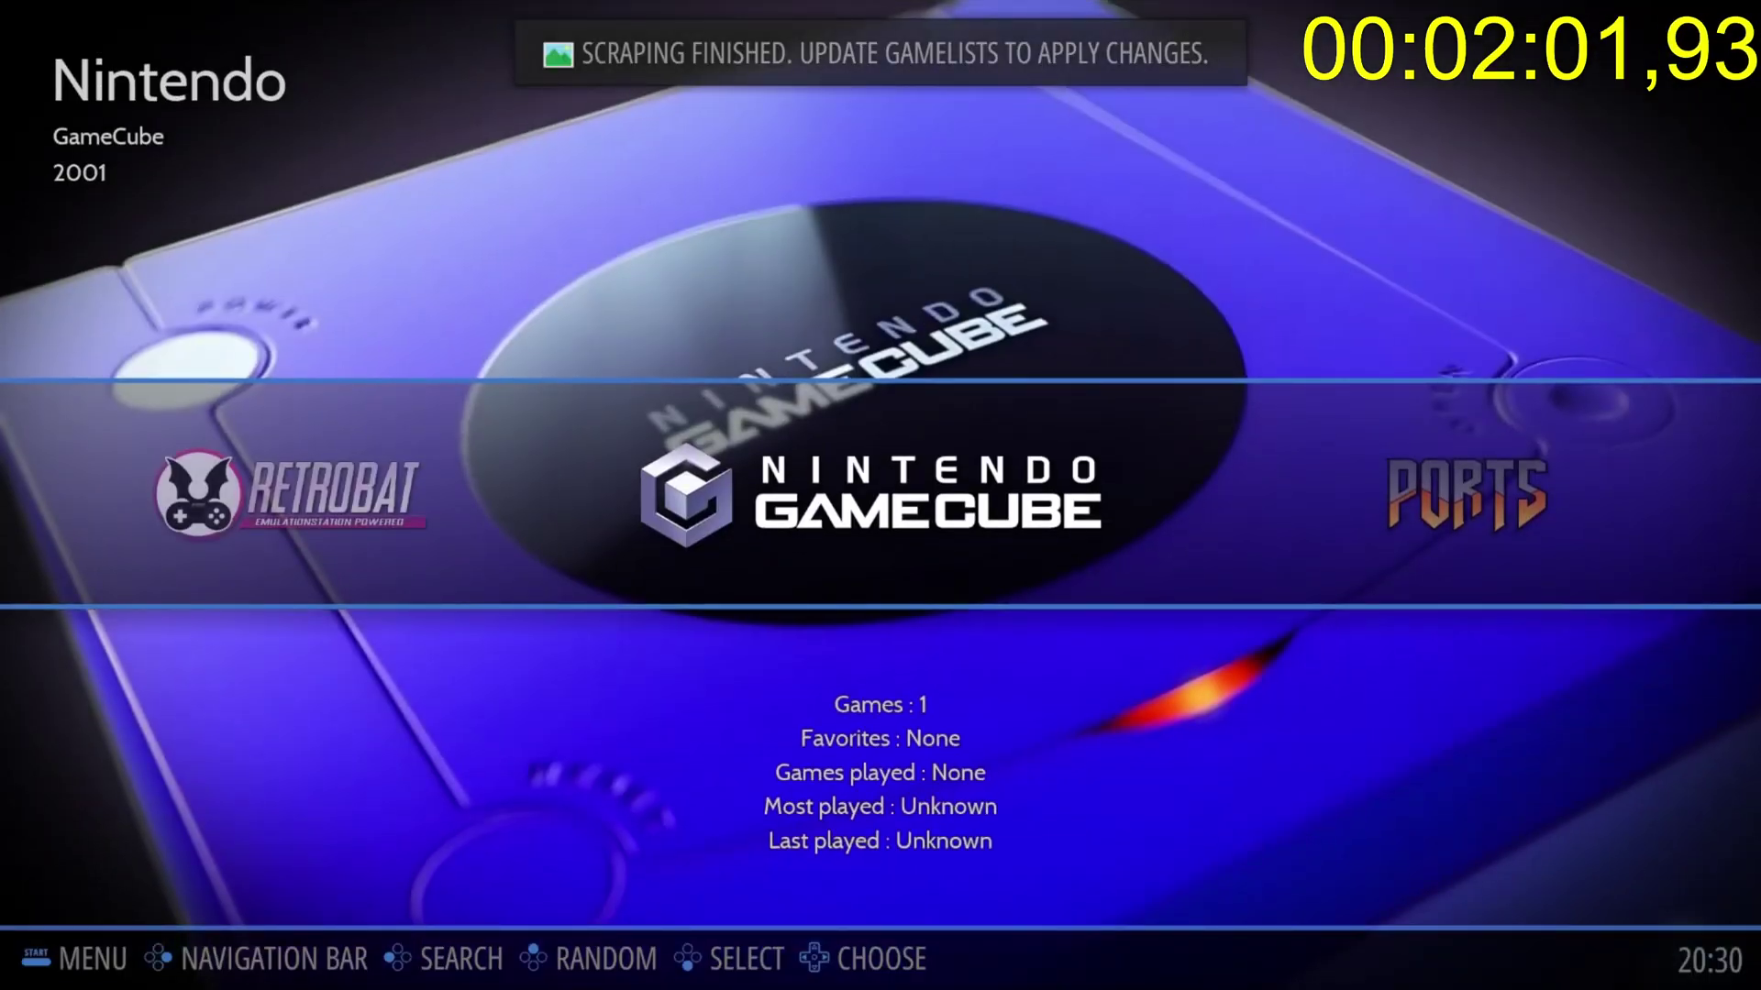
- Launch Animal Crossing from the Nintendo GameCube system and agree to install the dolphin-emu emulator
{"action": "key", "text": "Return"}
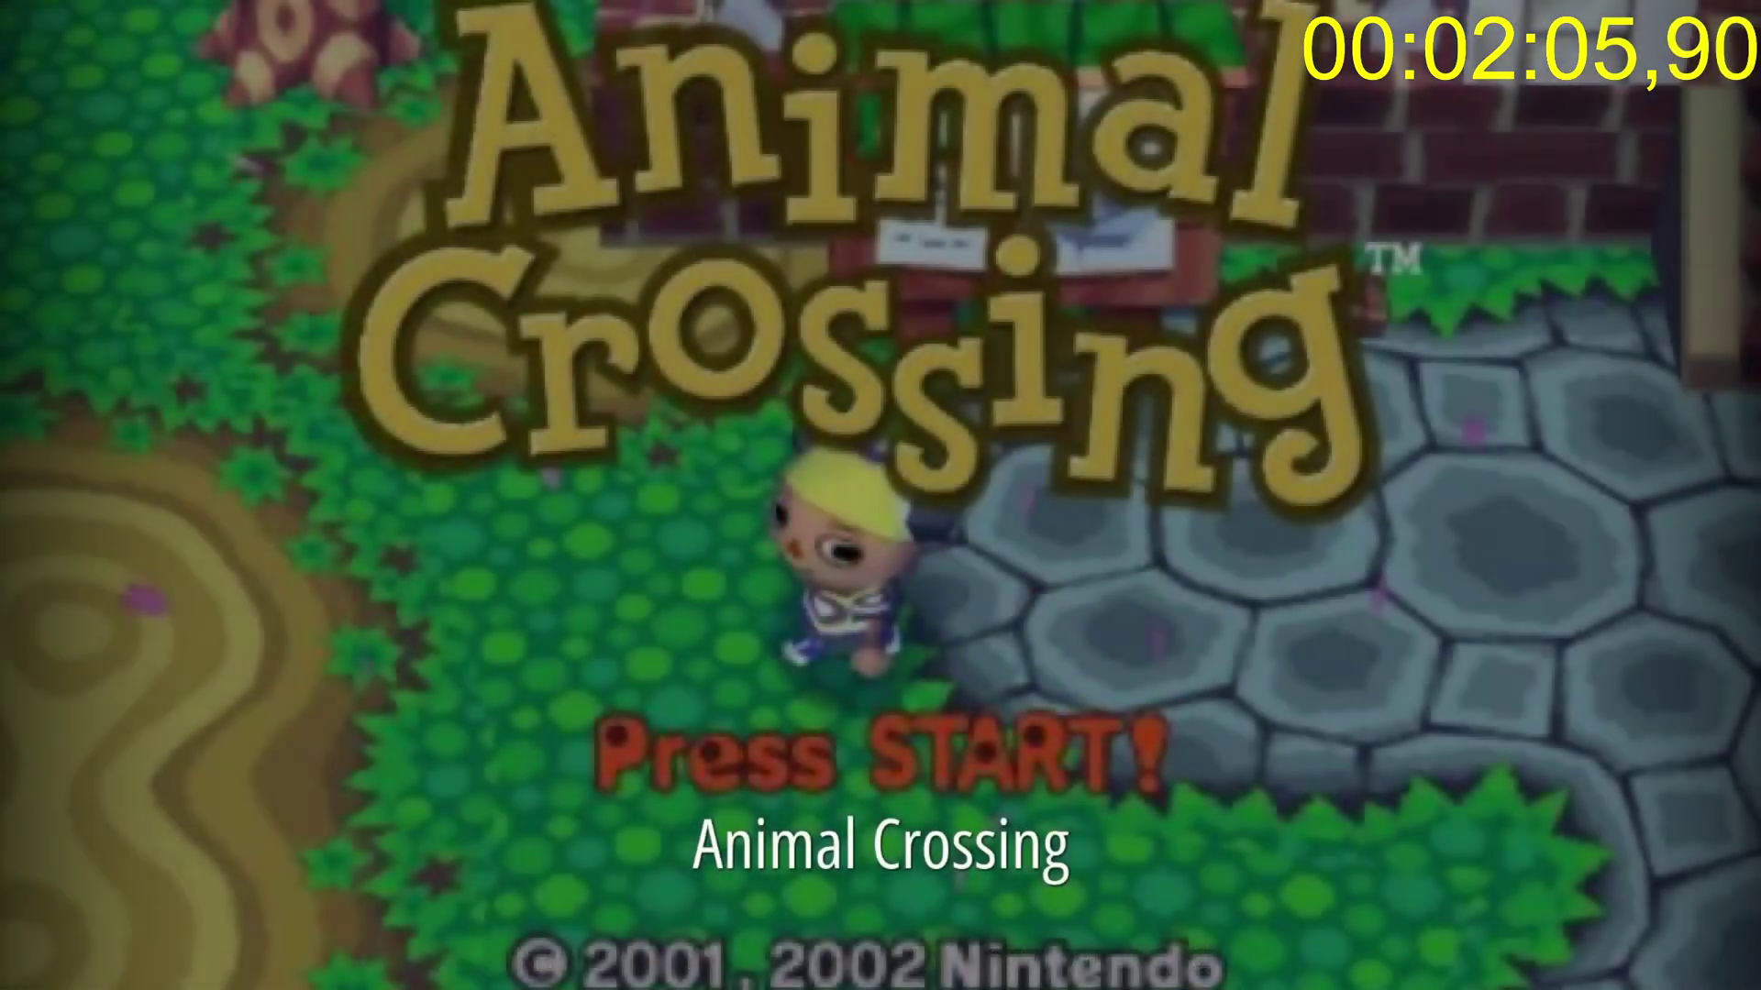
{"action": "key", "text": "Return"}
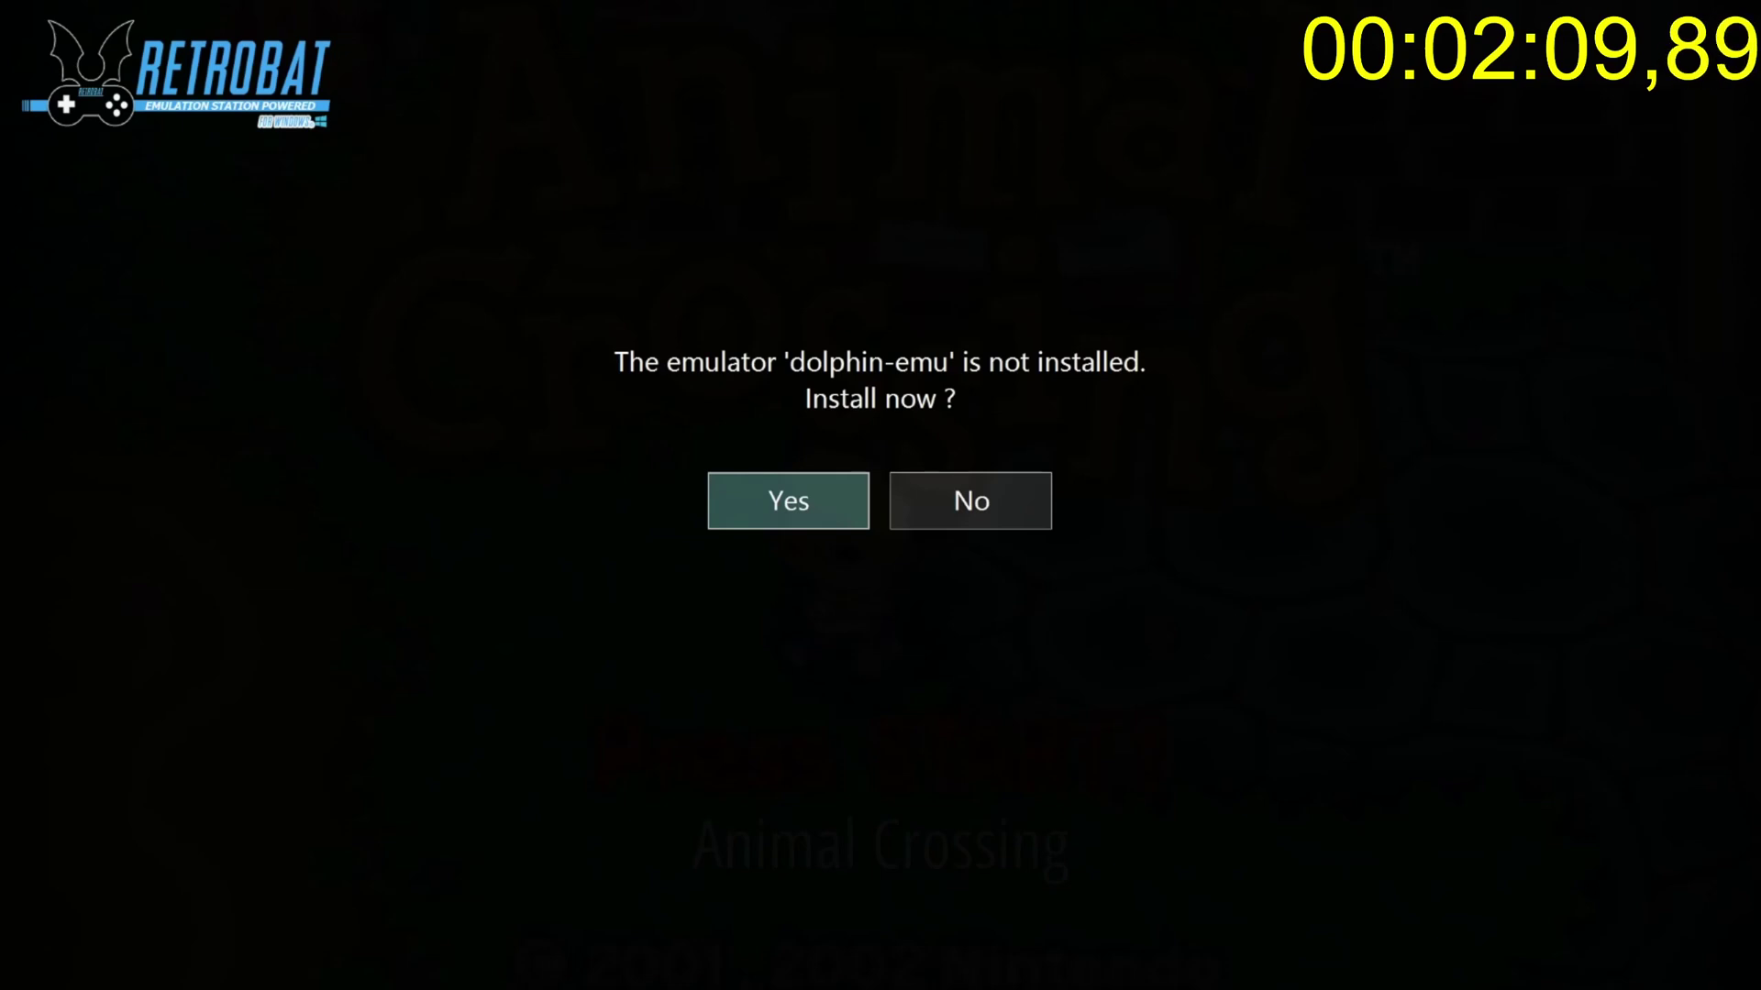
{"action": "key", "text": "Return"}
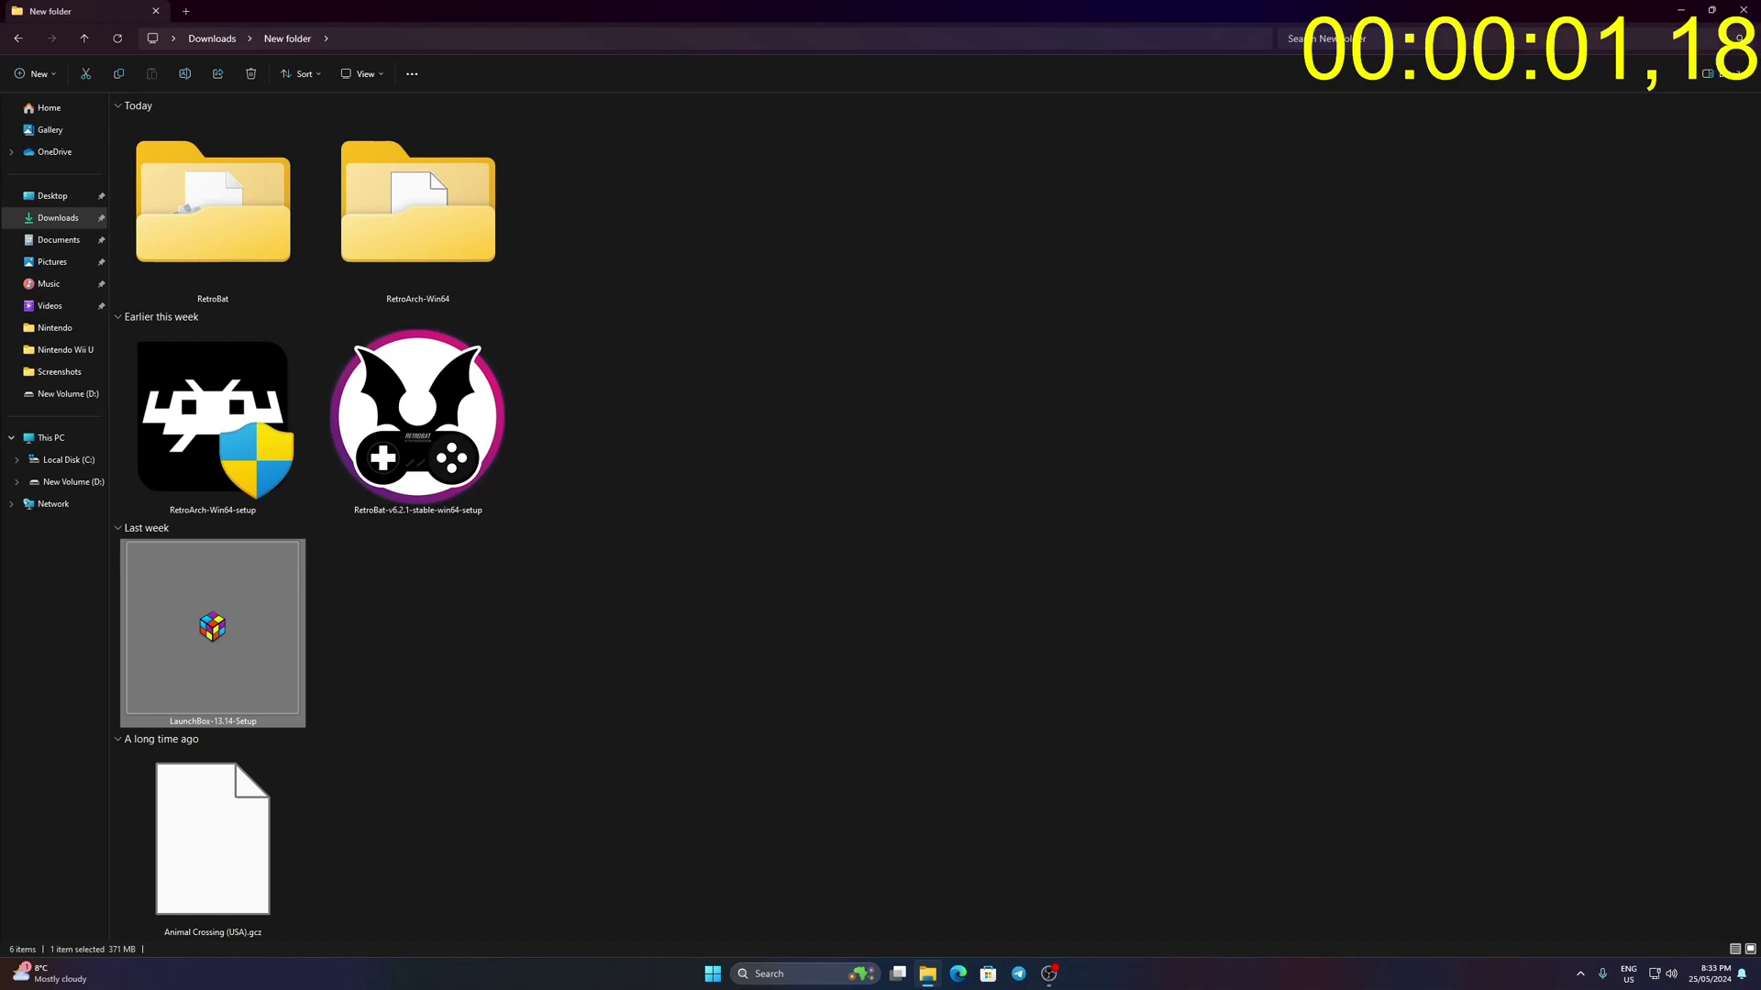
- Run the LaunchBox-13.14-Setup installer and accept its license agreement
{"action": "key", "text": "Return"}
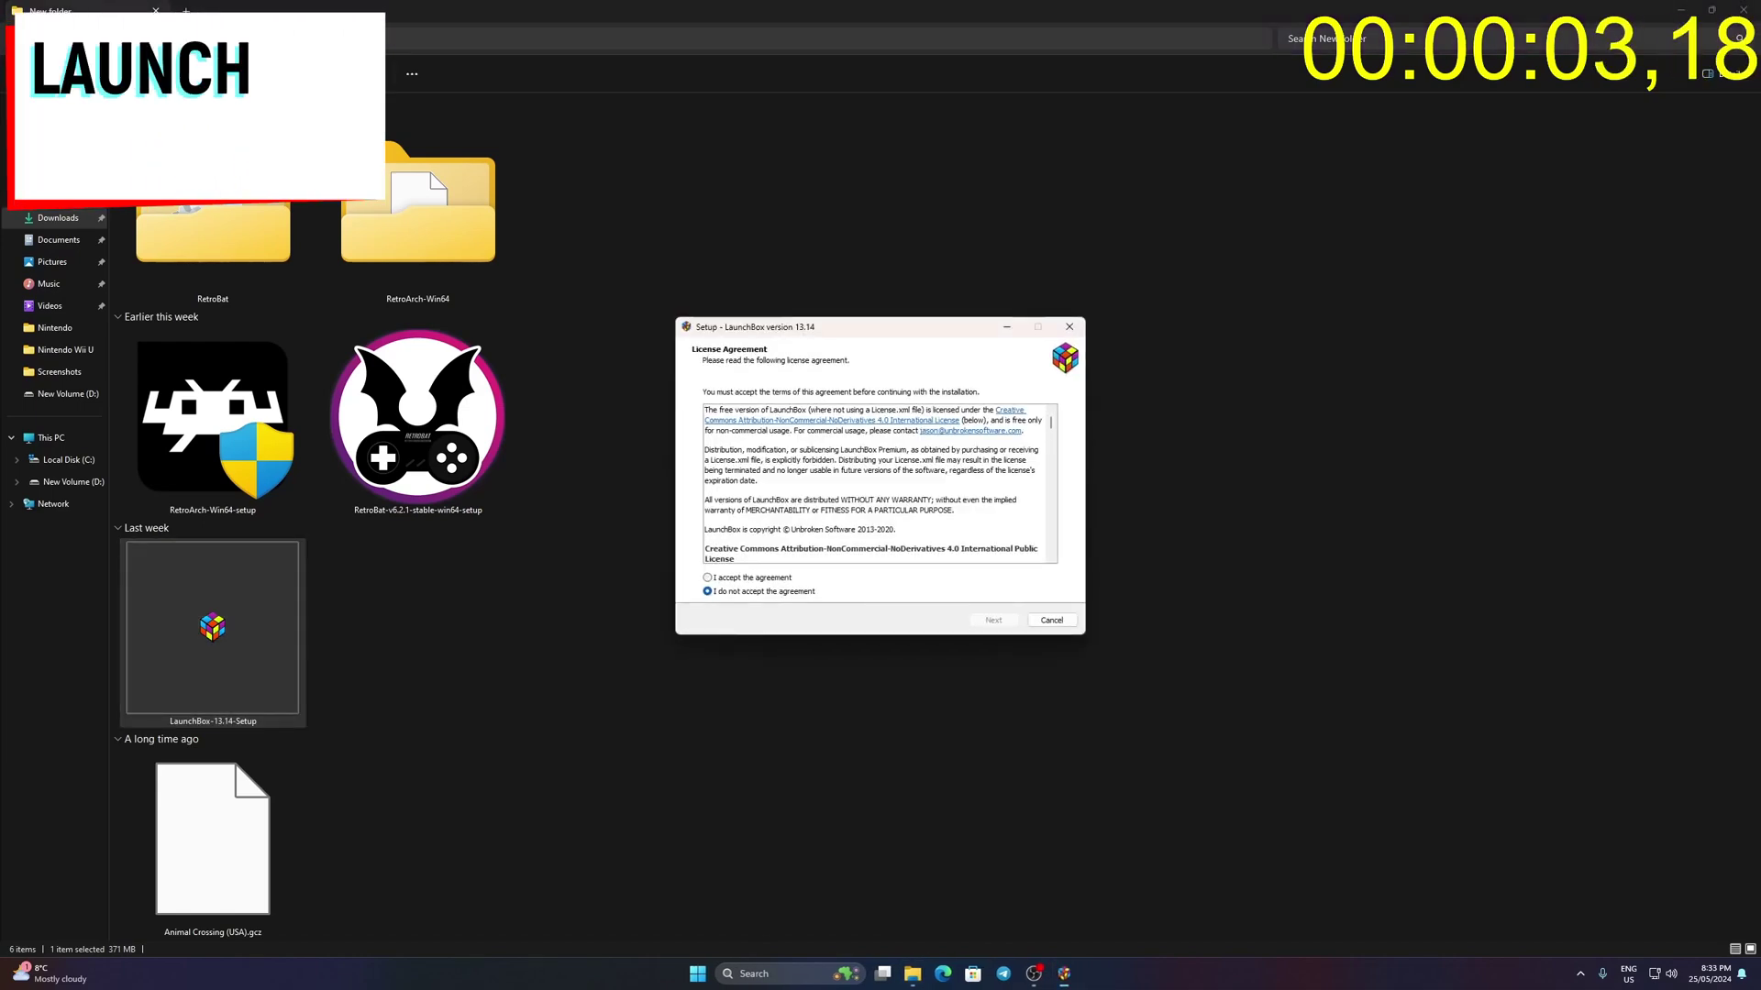
{"action": "key", "text": "alt+a"}
{"action": "key", "text": "Return"}
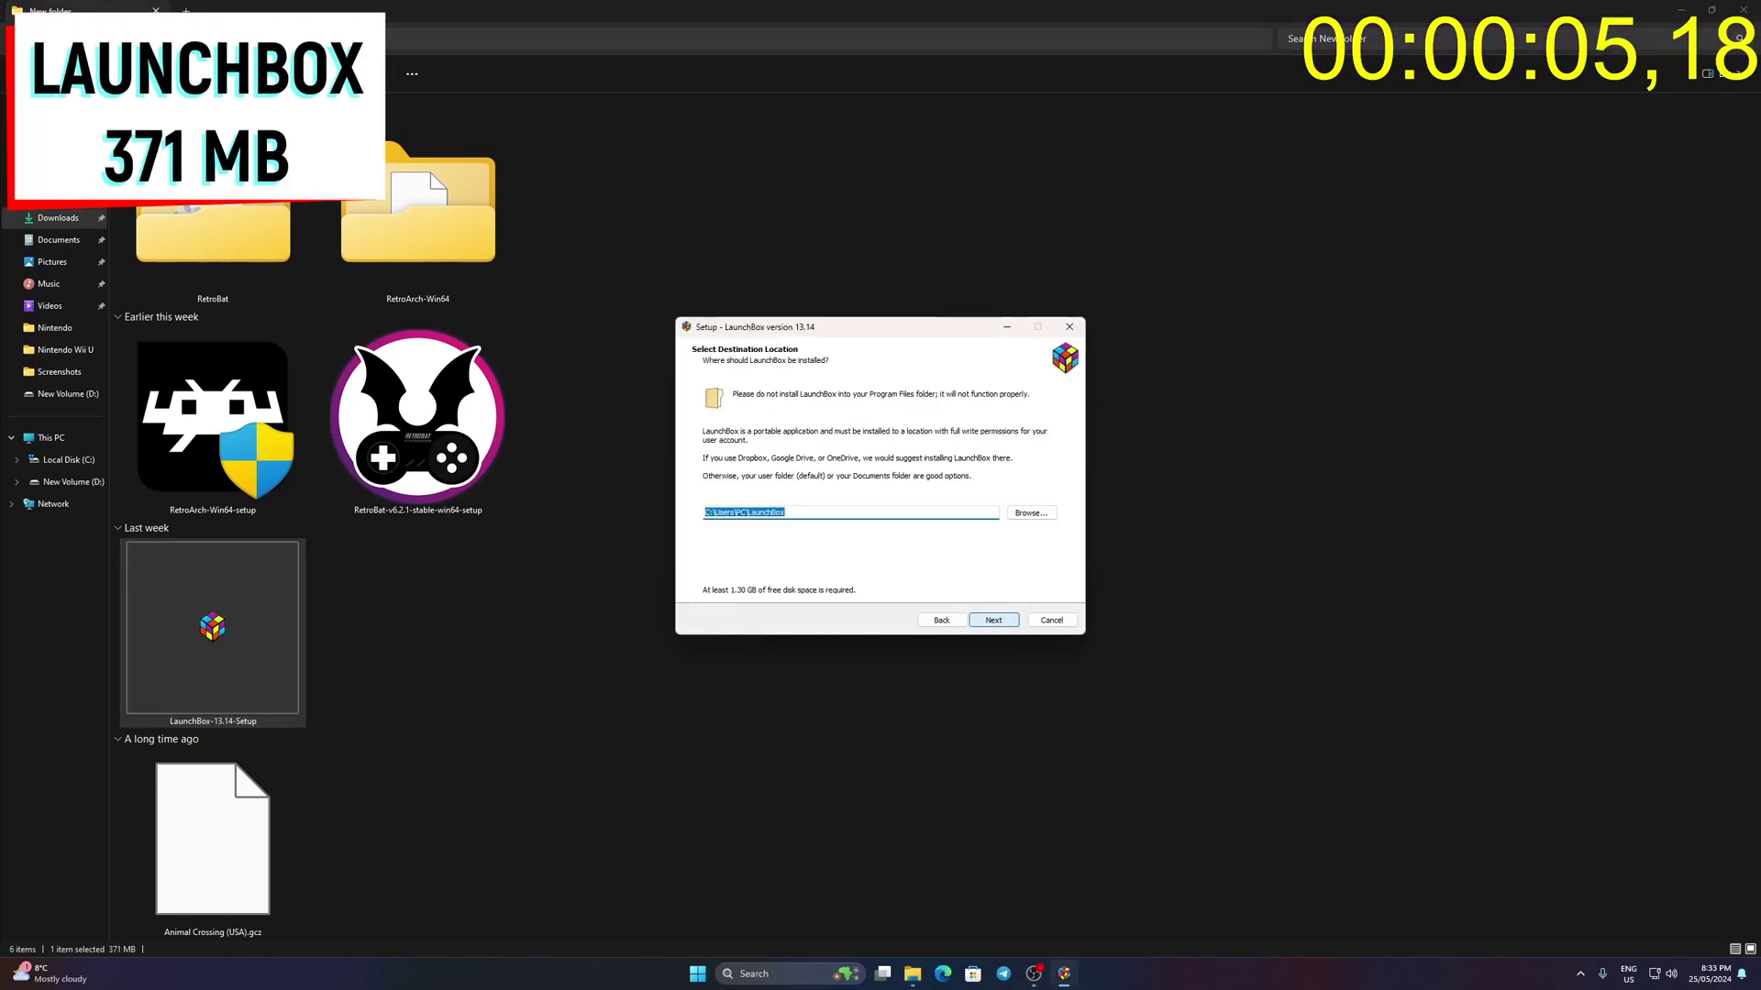
- Install LaunchBox into C:\Users\PC\Downloads\New folder\LaunchBox, keeping the remaining setup options at their defaults
{"action": "key", "text": "Home"}
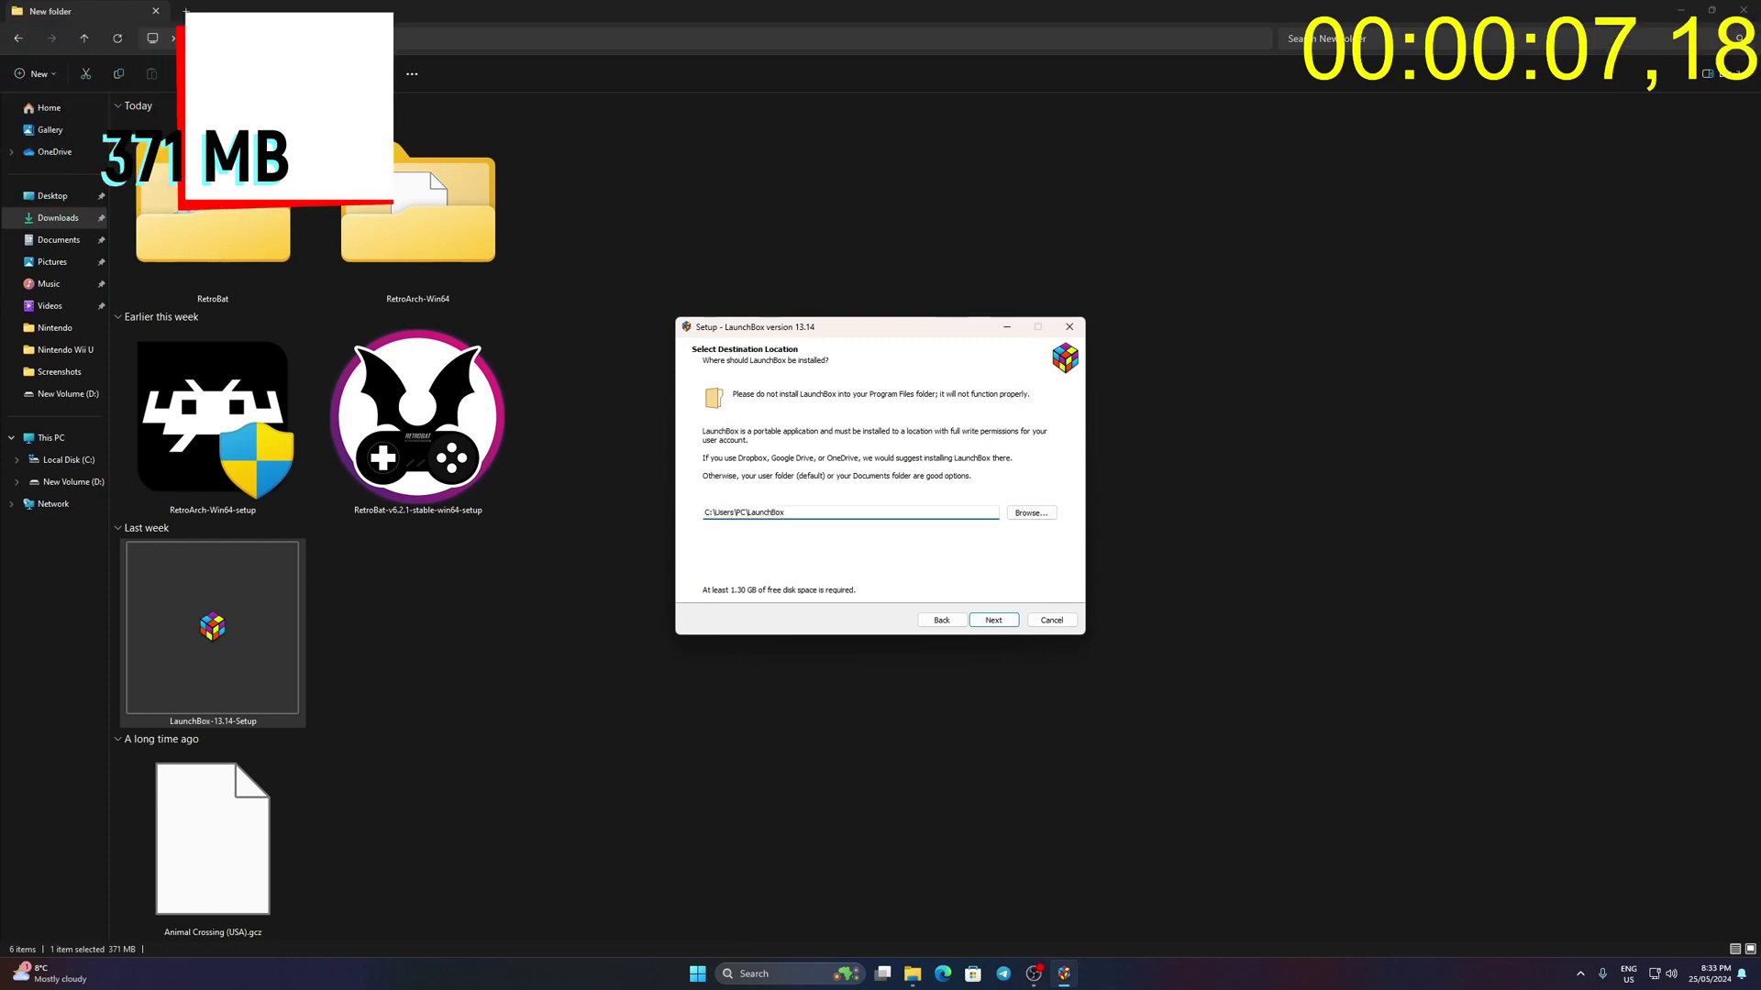
{"action": "key", "text": "ctrl+shift+Right"}
{"action": "key", "text": "ctrl+shift+Right"}
{"action": "key", "text": "ctrl+shift+Right"}
{"action": "key", "text": "ctrl+v"}
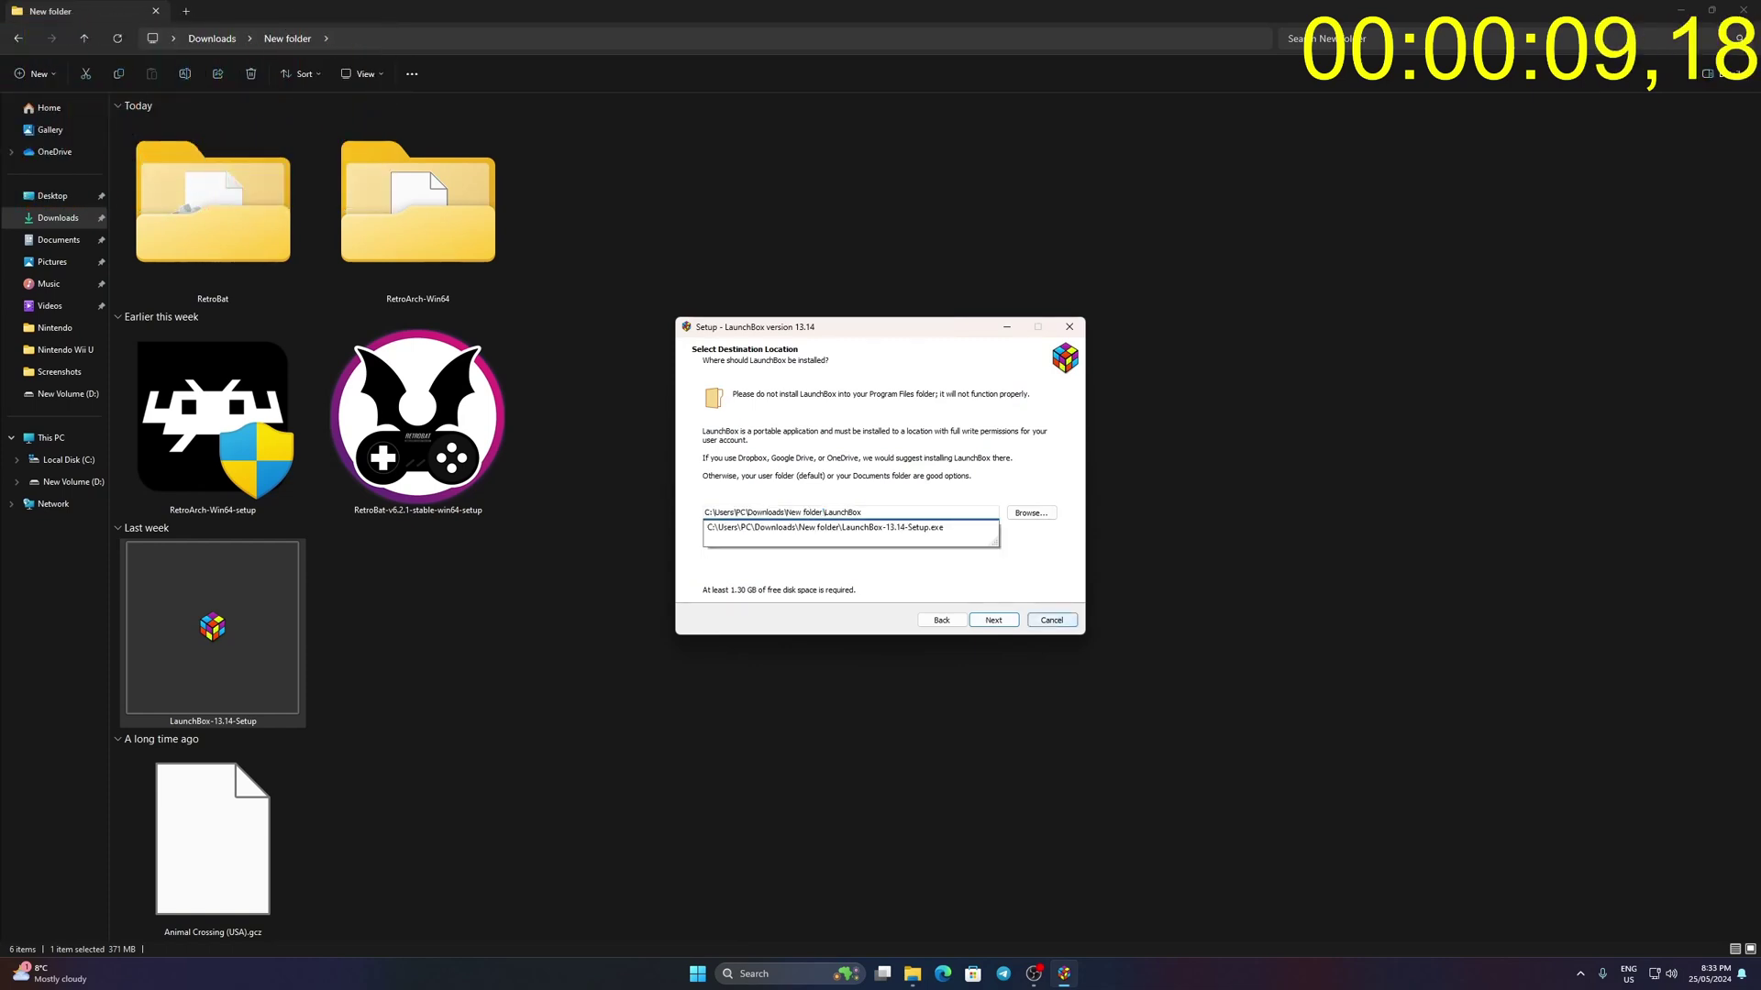
{"action": "key", "text": "Return"}
{"action": "key", "text": "Return"}
{"action": "key", "text": "Return"}
{"action": "key", "text": "Return"}
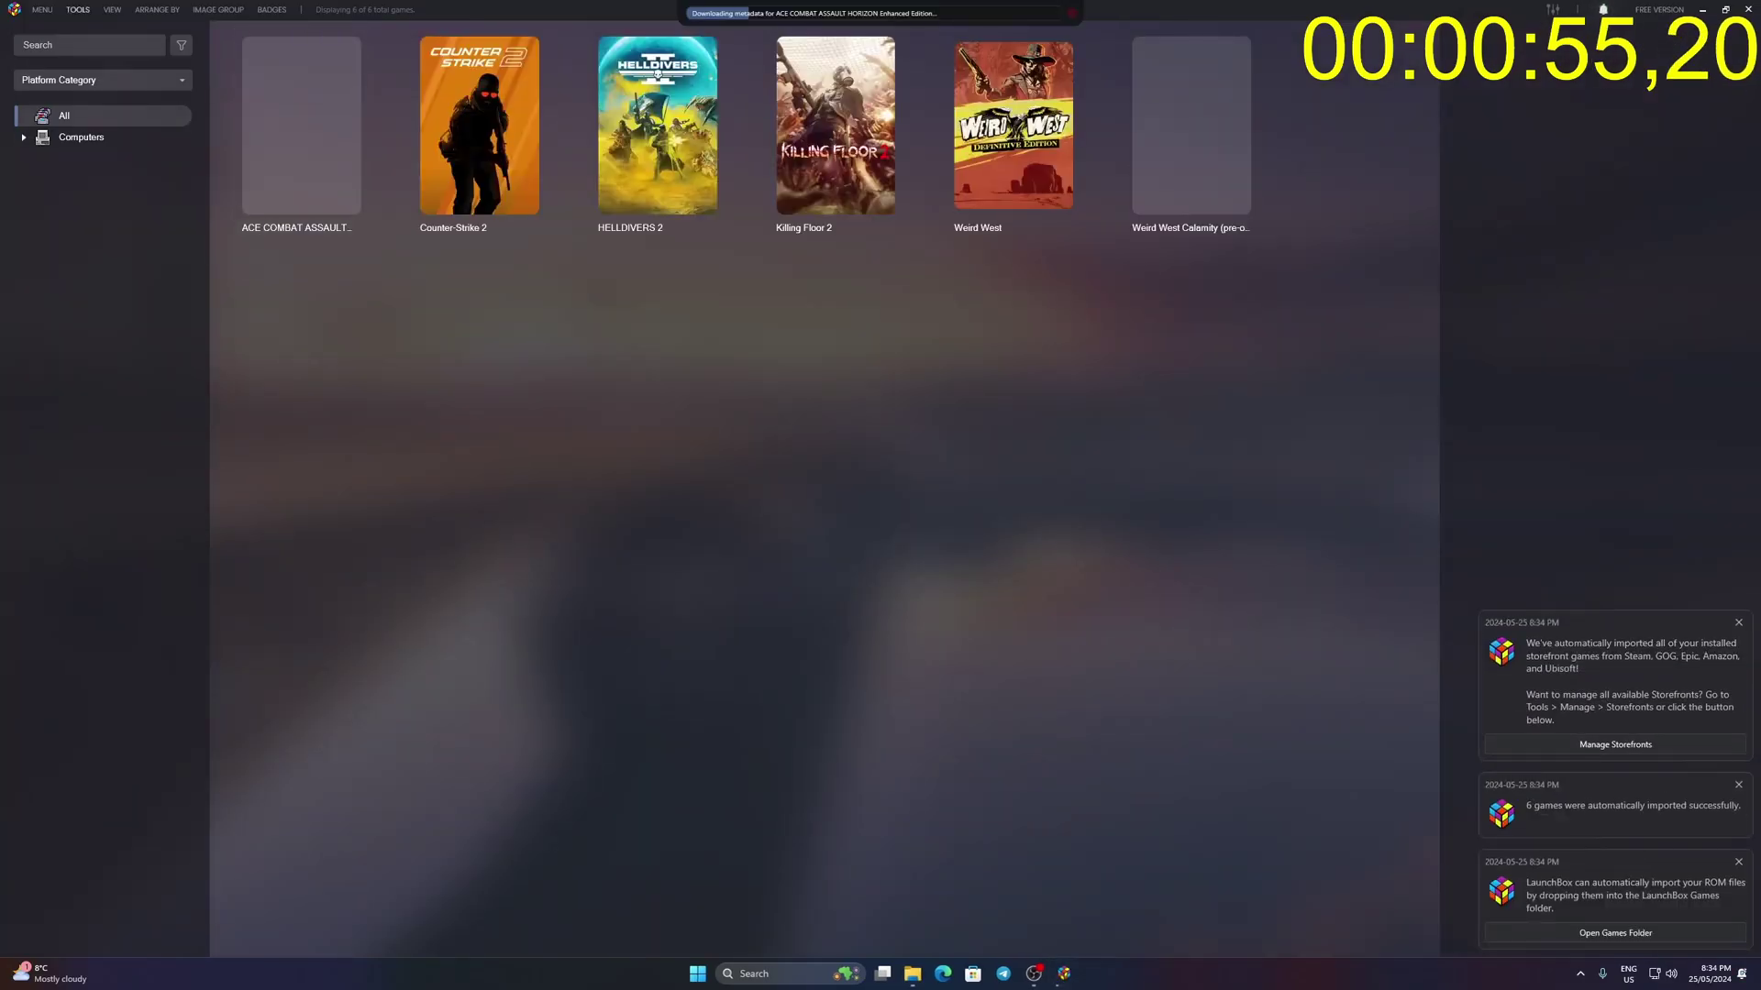
- Try to start importing ROM files into the LaunchBox library
{"action": "left_click", "coordinate": [77, 9]}
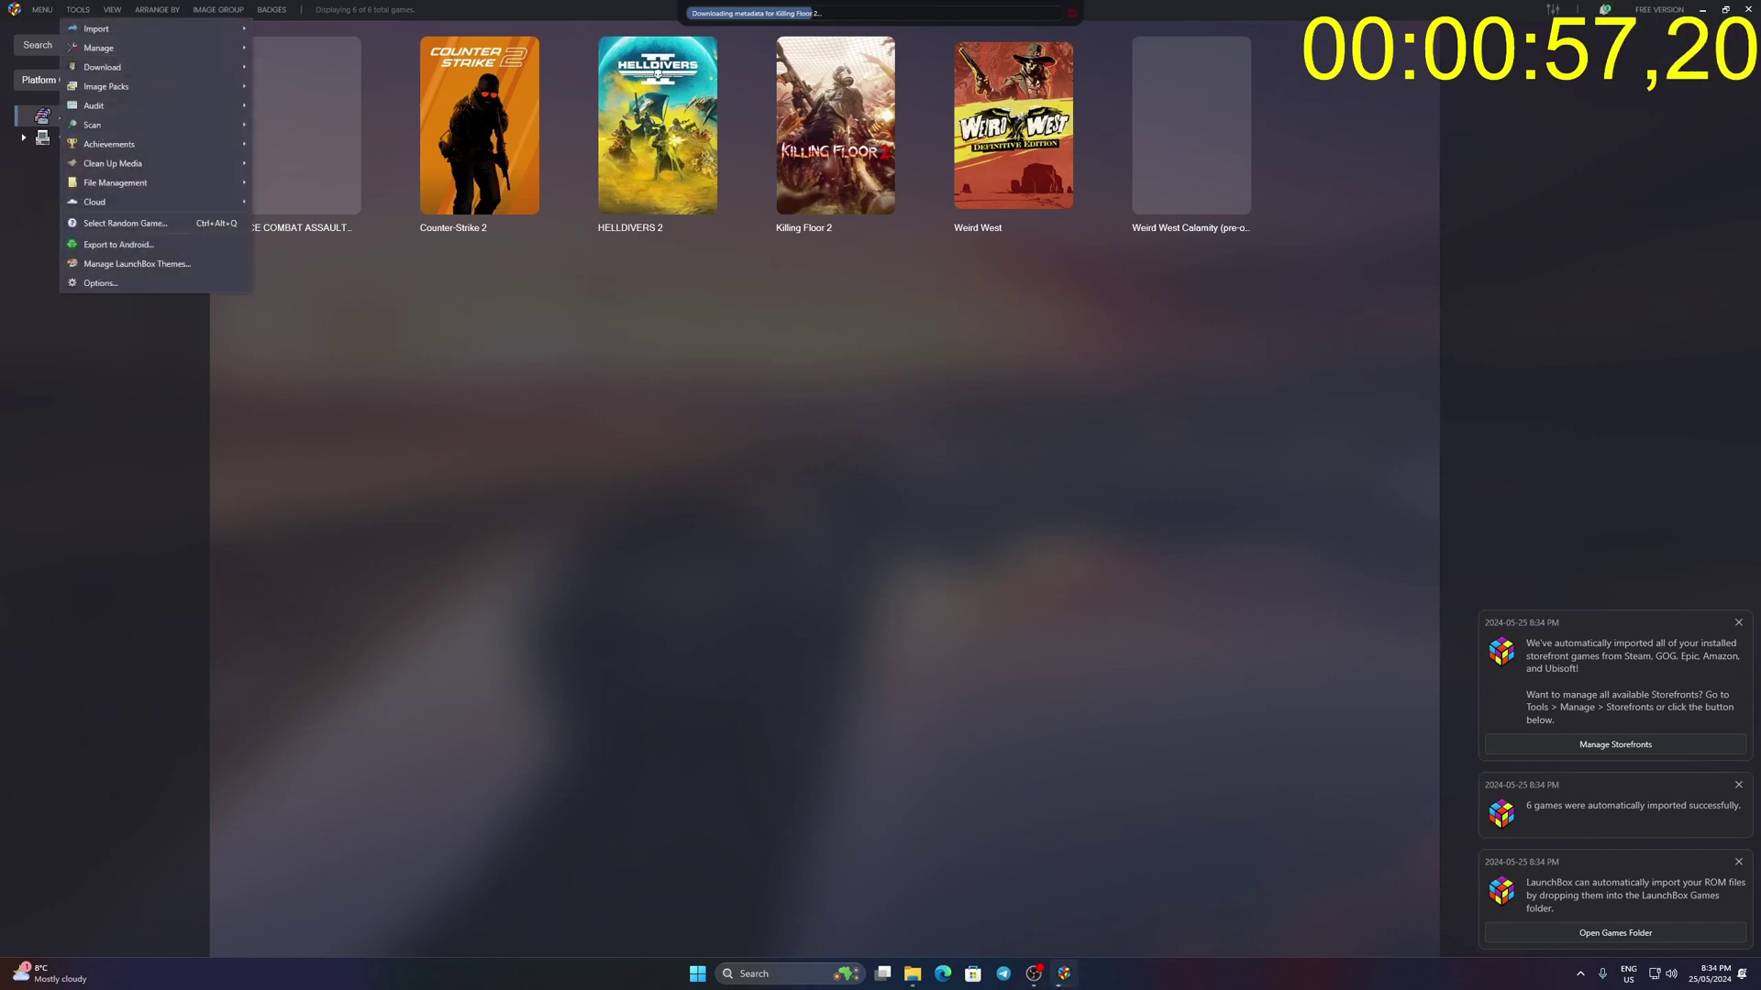
{"action": "mouse_move", "coordinate": [96, 29]}
{"action": "left_click", "coordinate": [295, 28]}
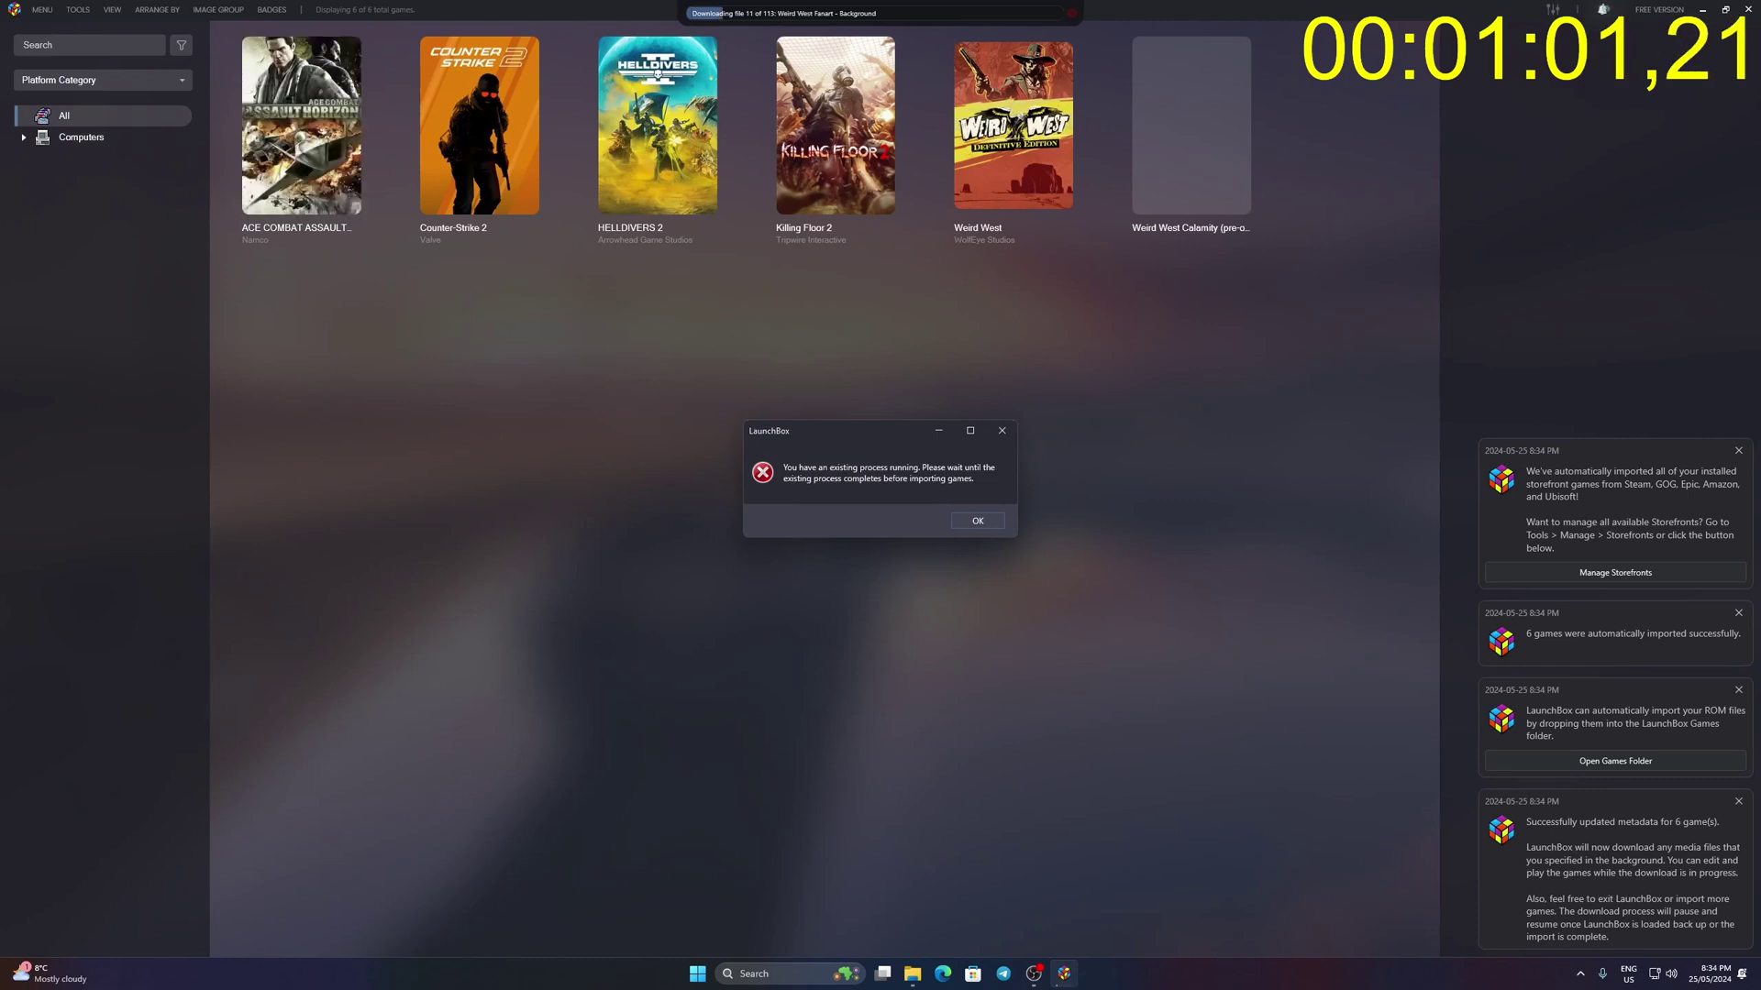
{"action": "key", "text": "Return"}
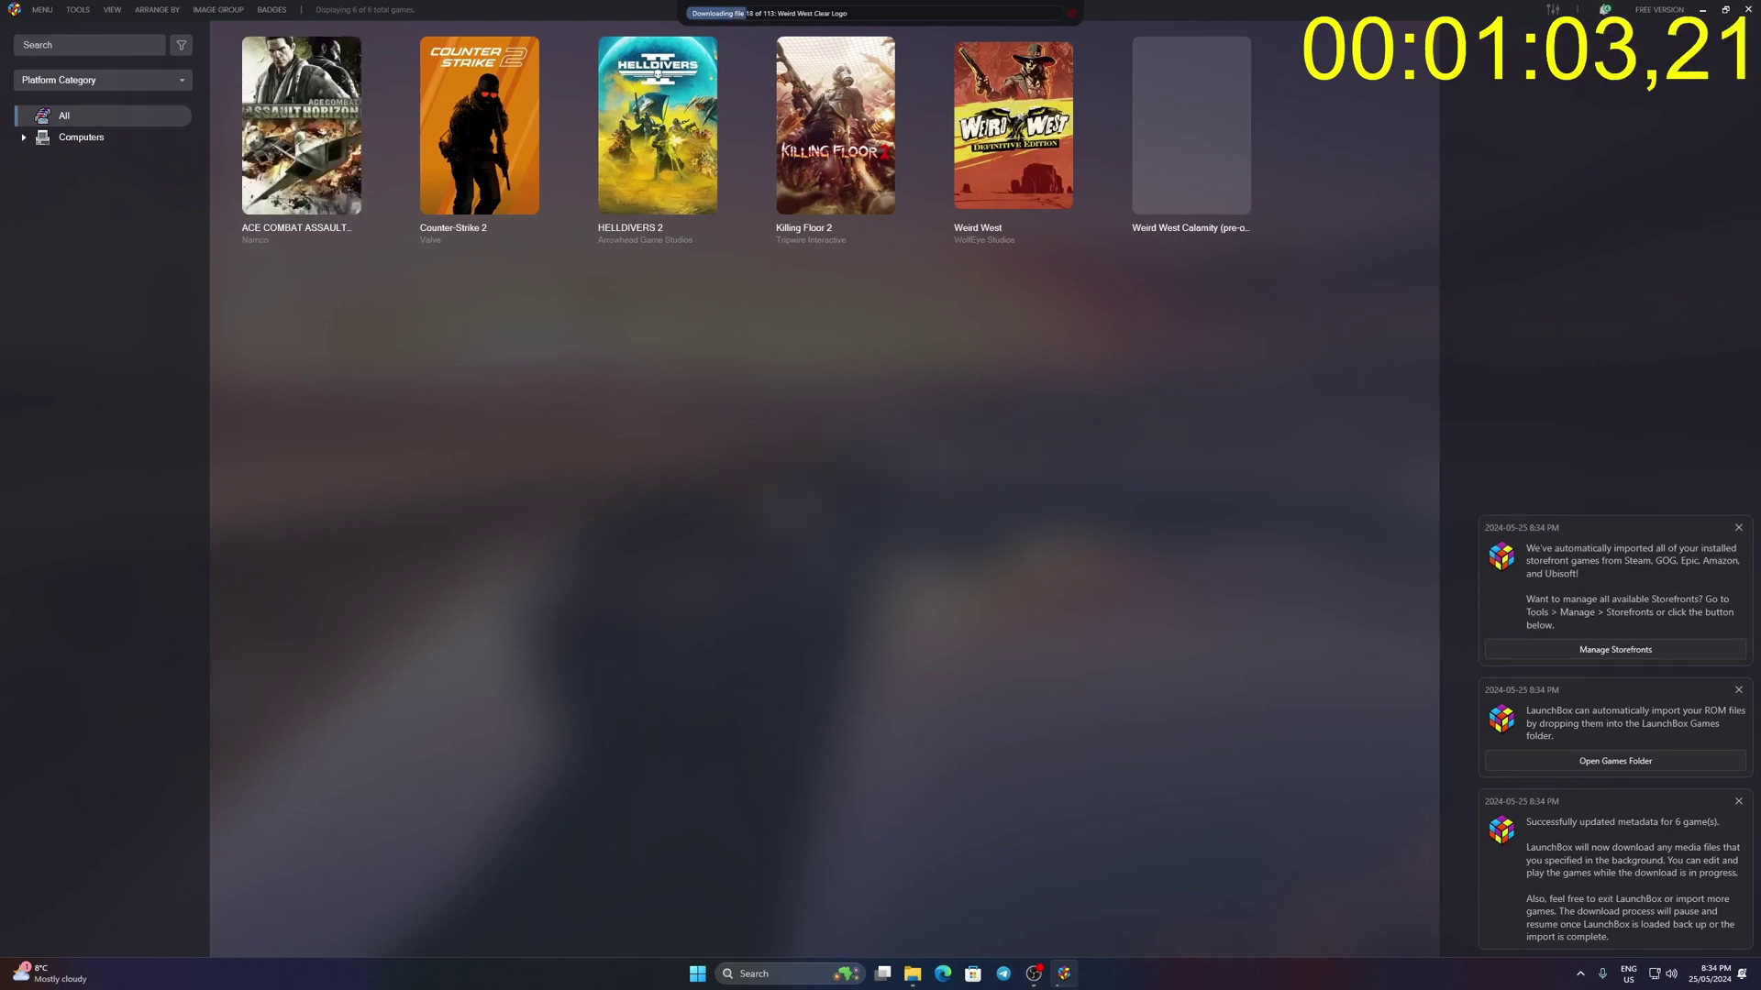
- Start a ROM file import and add the RetroBat\roms\gamecube folder as the source of the games
{"action": "left_click", "coordinate": [78, 9]}
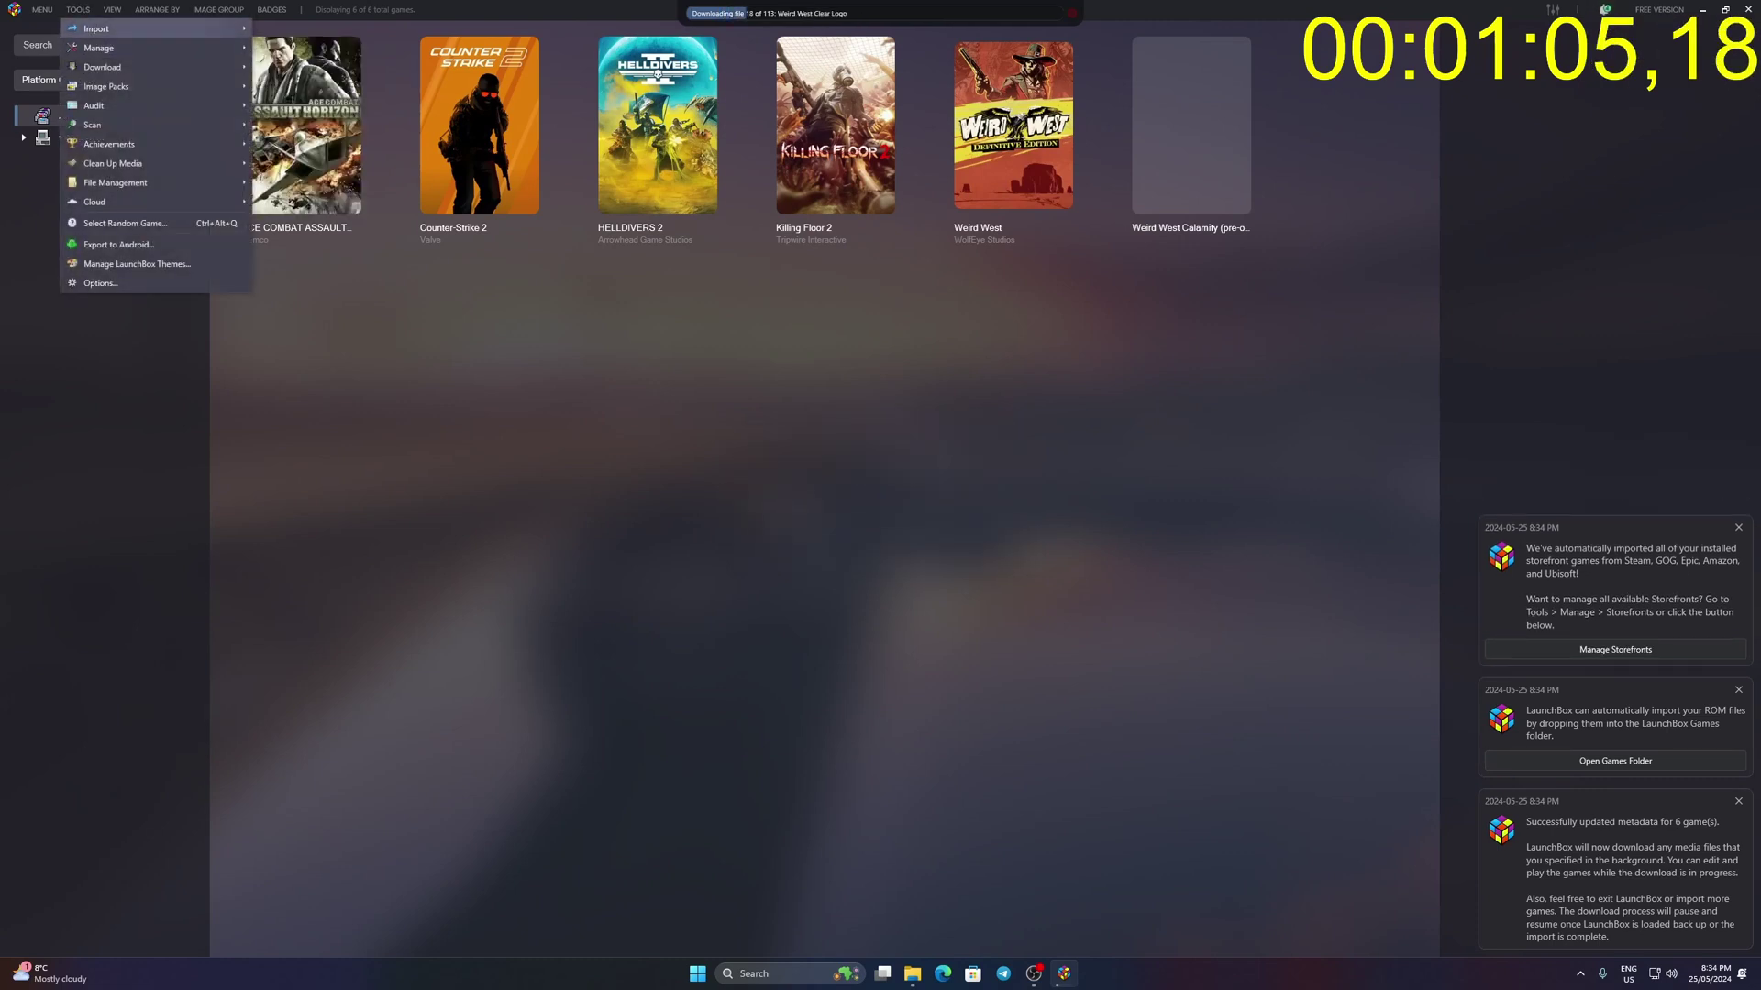
{"action": "mouse_move", "coordinate": [96, 29]}
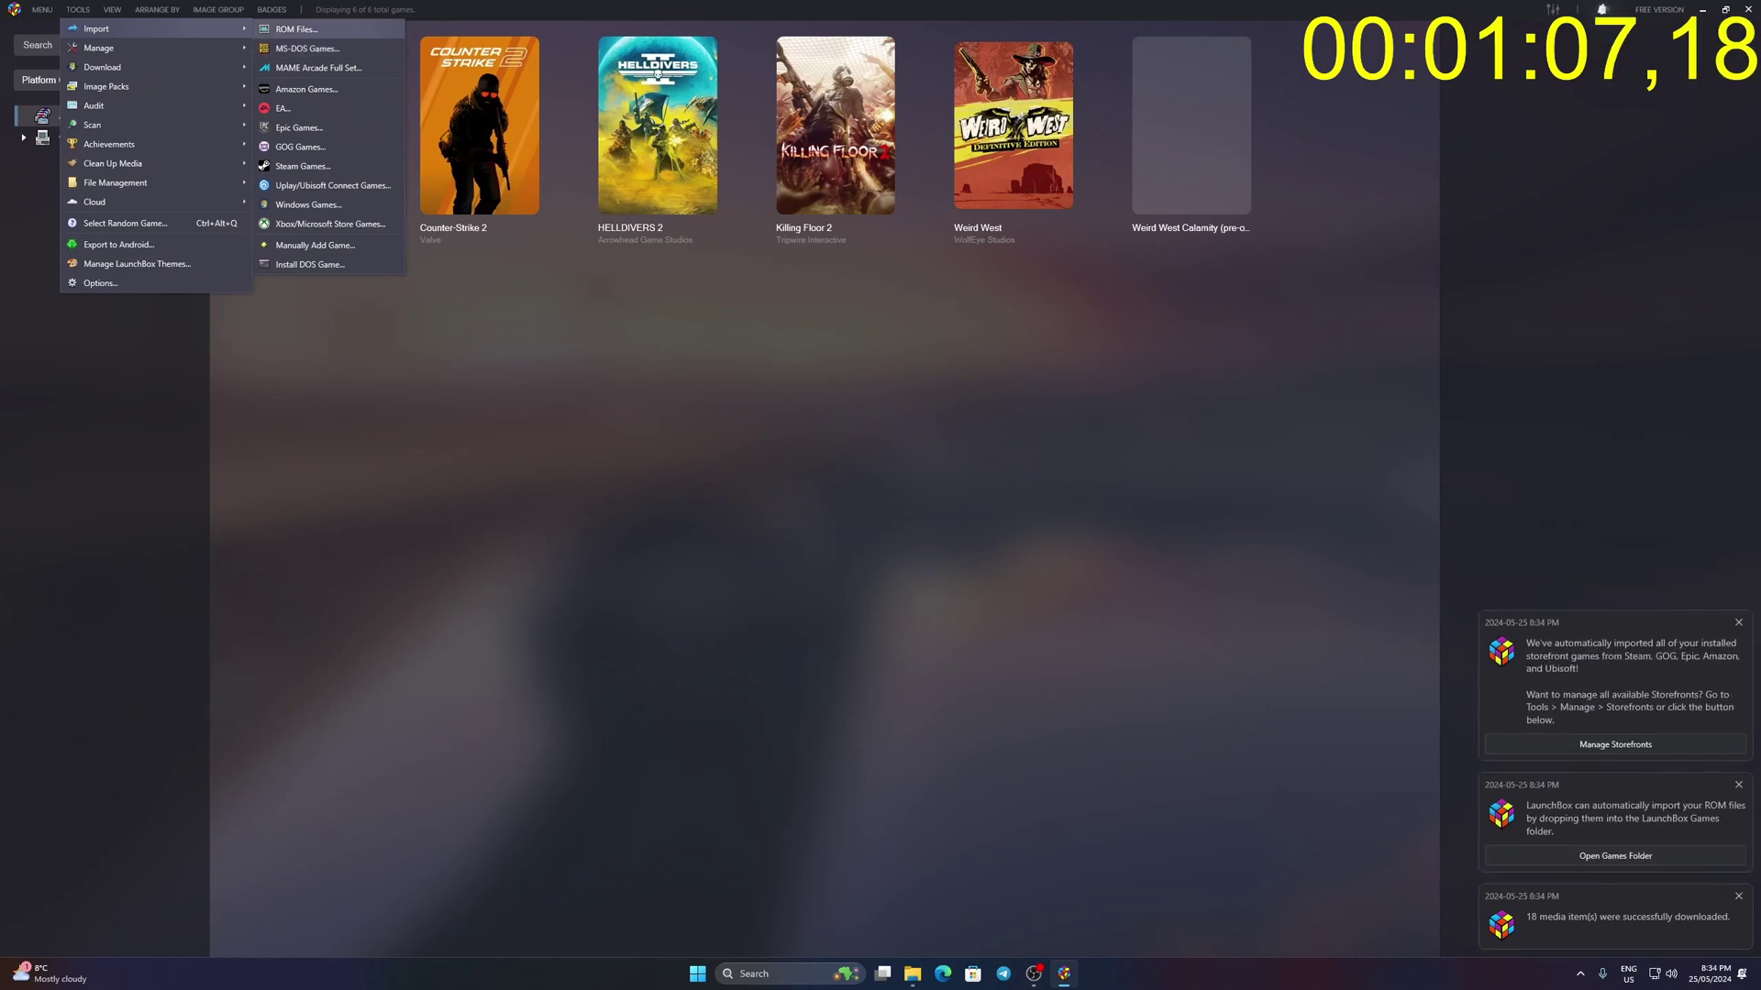
{"action": "left_click", "coordinate": [296, 28]}
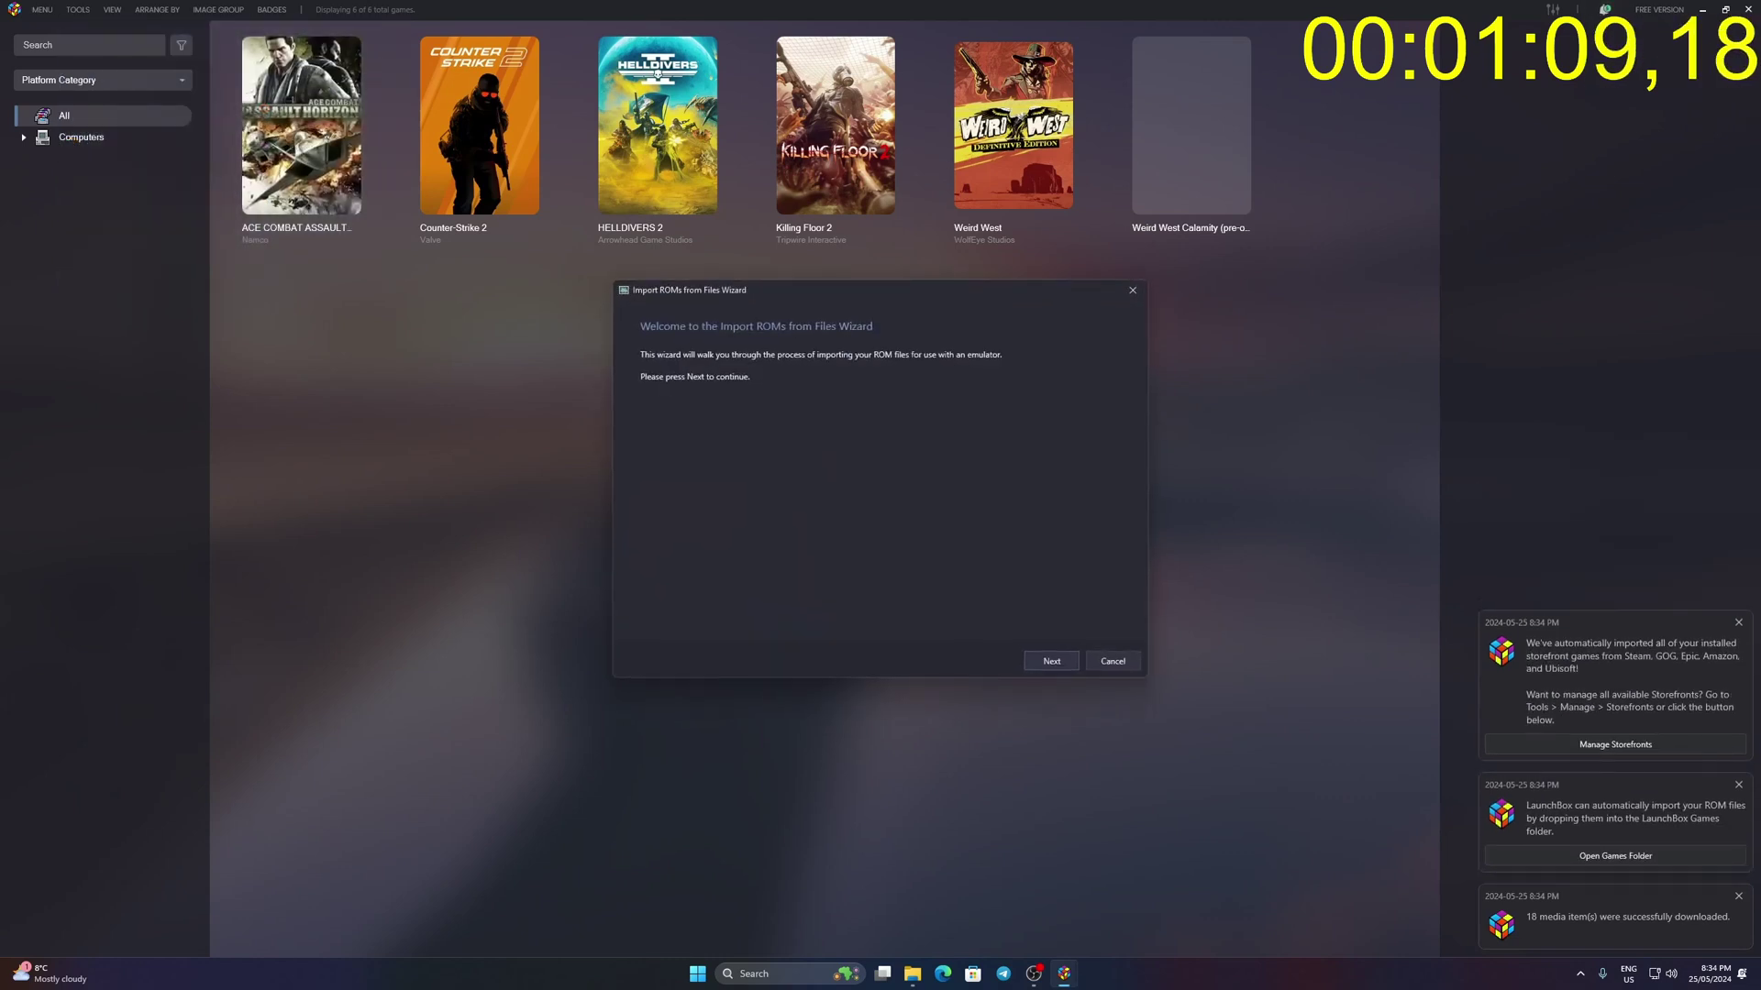
{"action": "left_click", "coordinate": [1051, 661]}
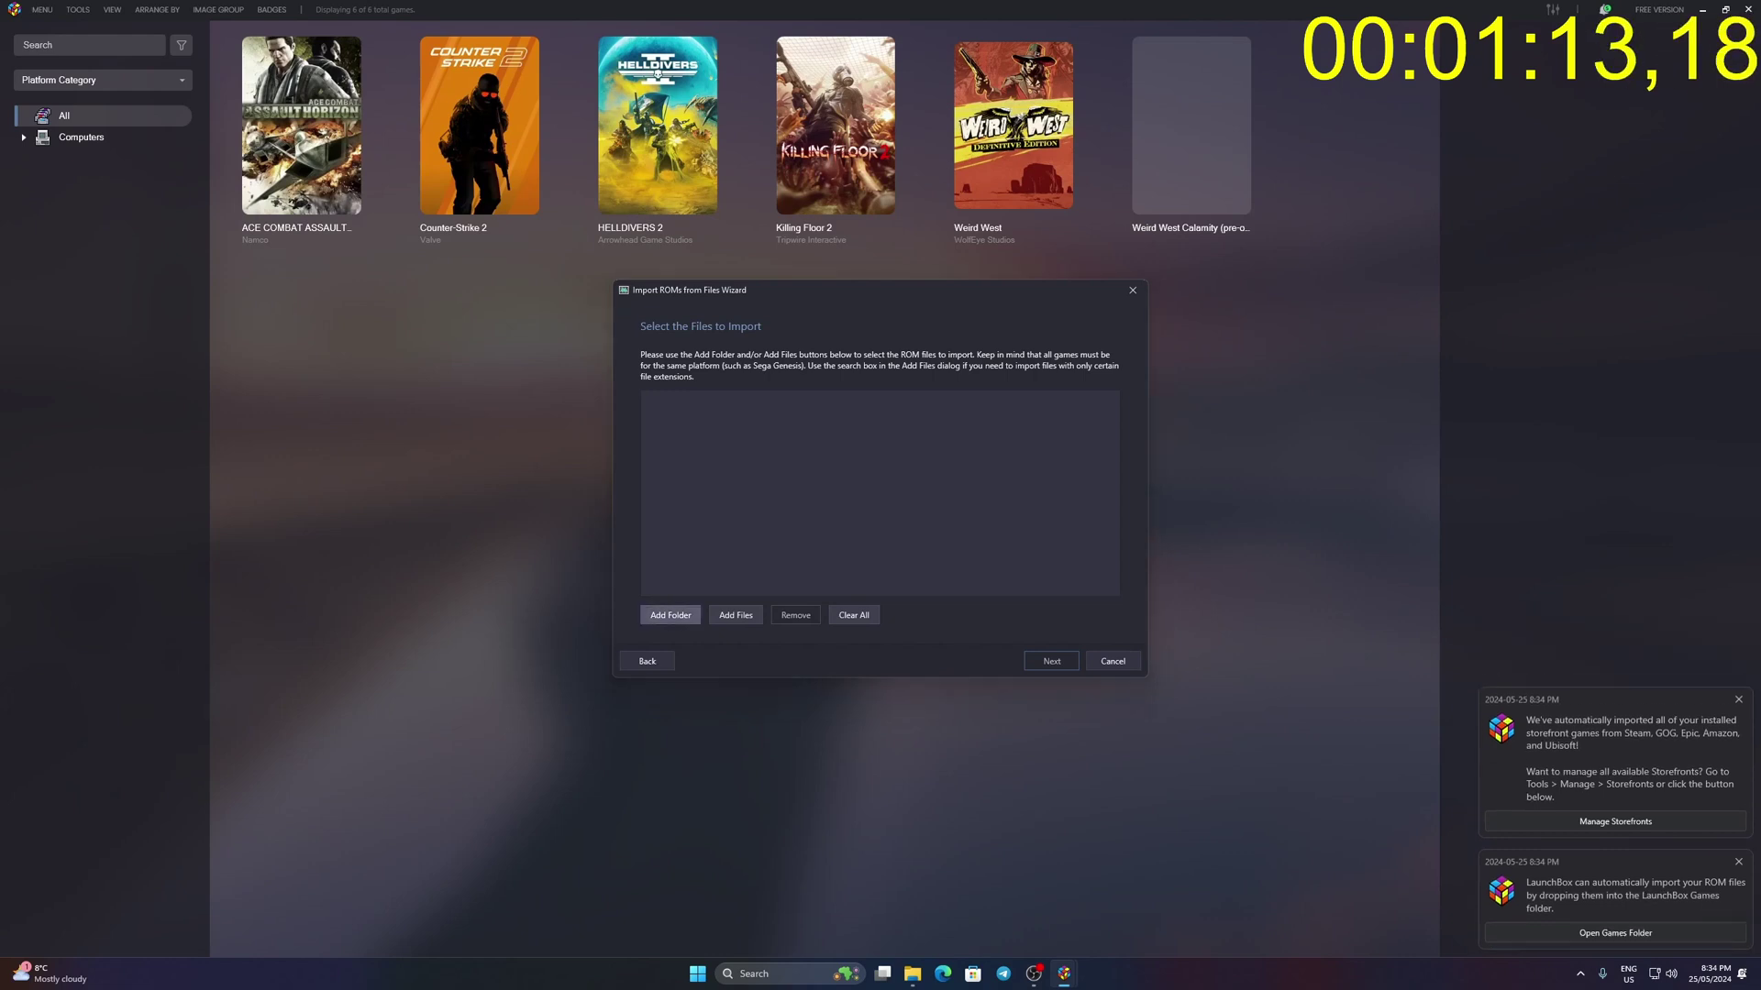
{"action": "left_click", "coordinate": [670, 615]}
{"action": "left_click", "coordinate": [819, 318]}
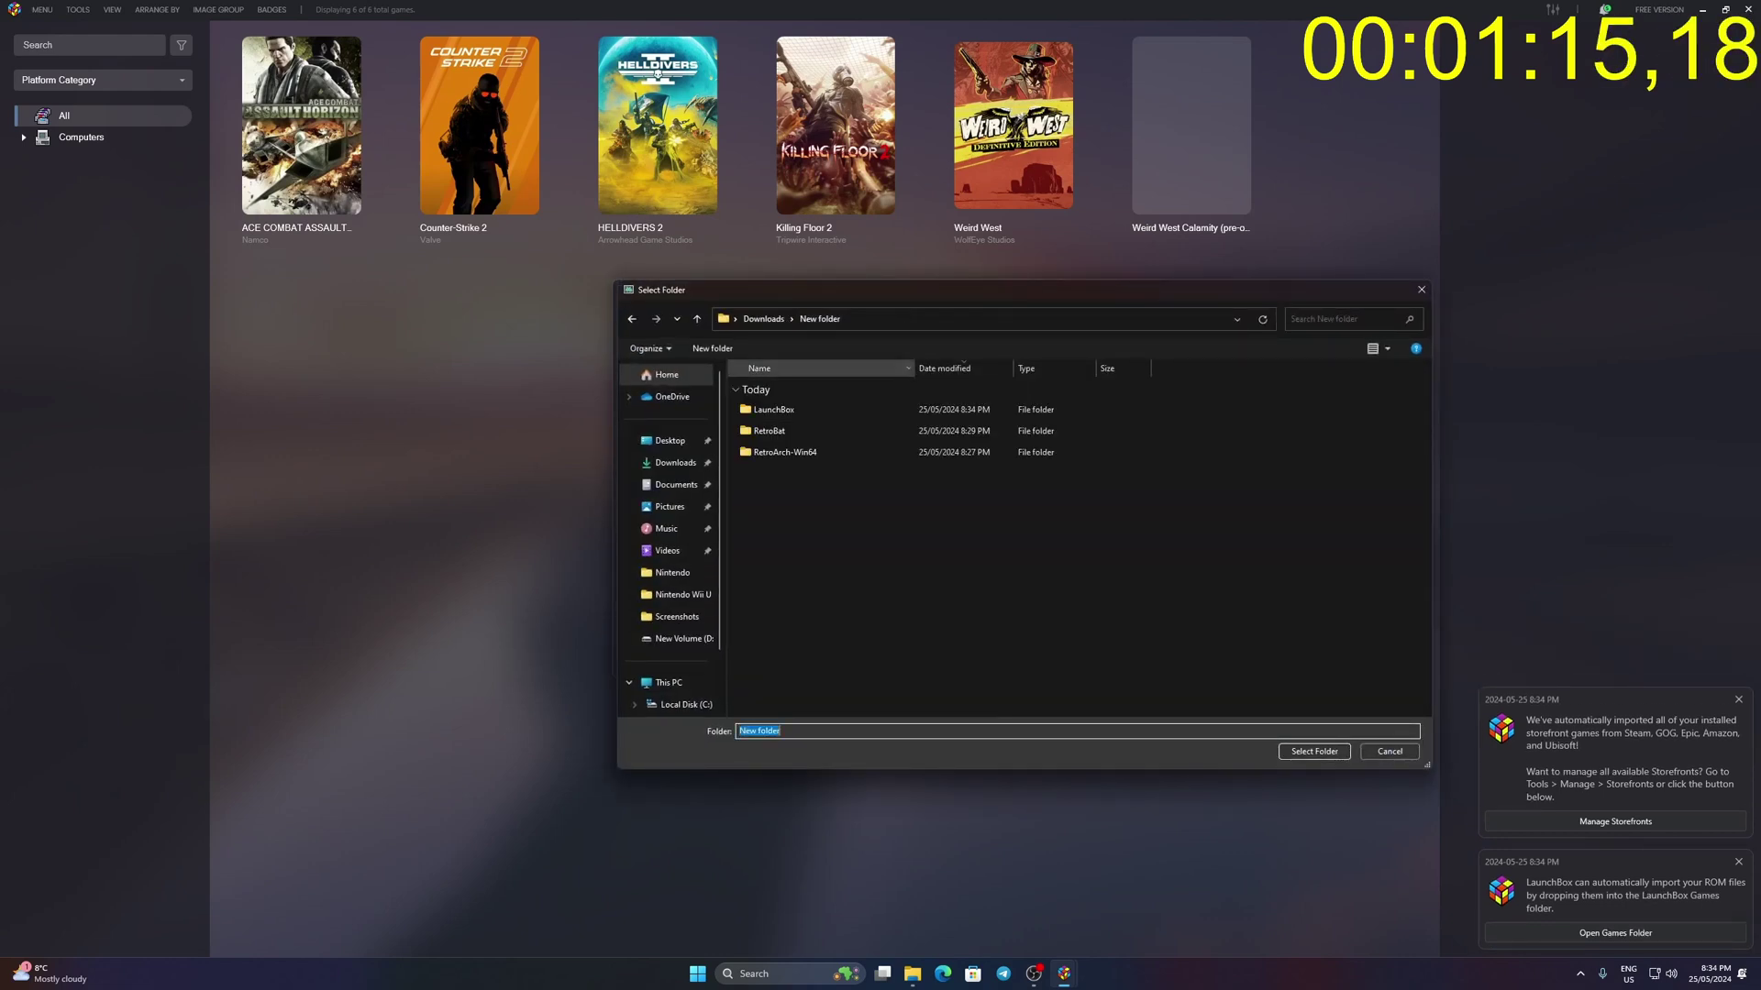
{"action": "double_click", "coordinate": [770, 431]}
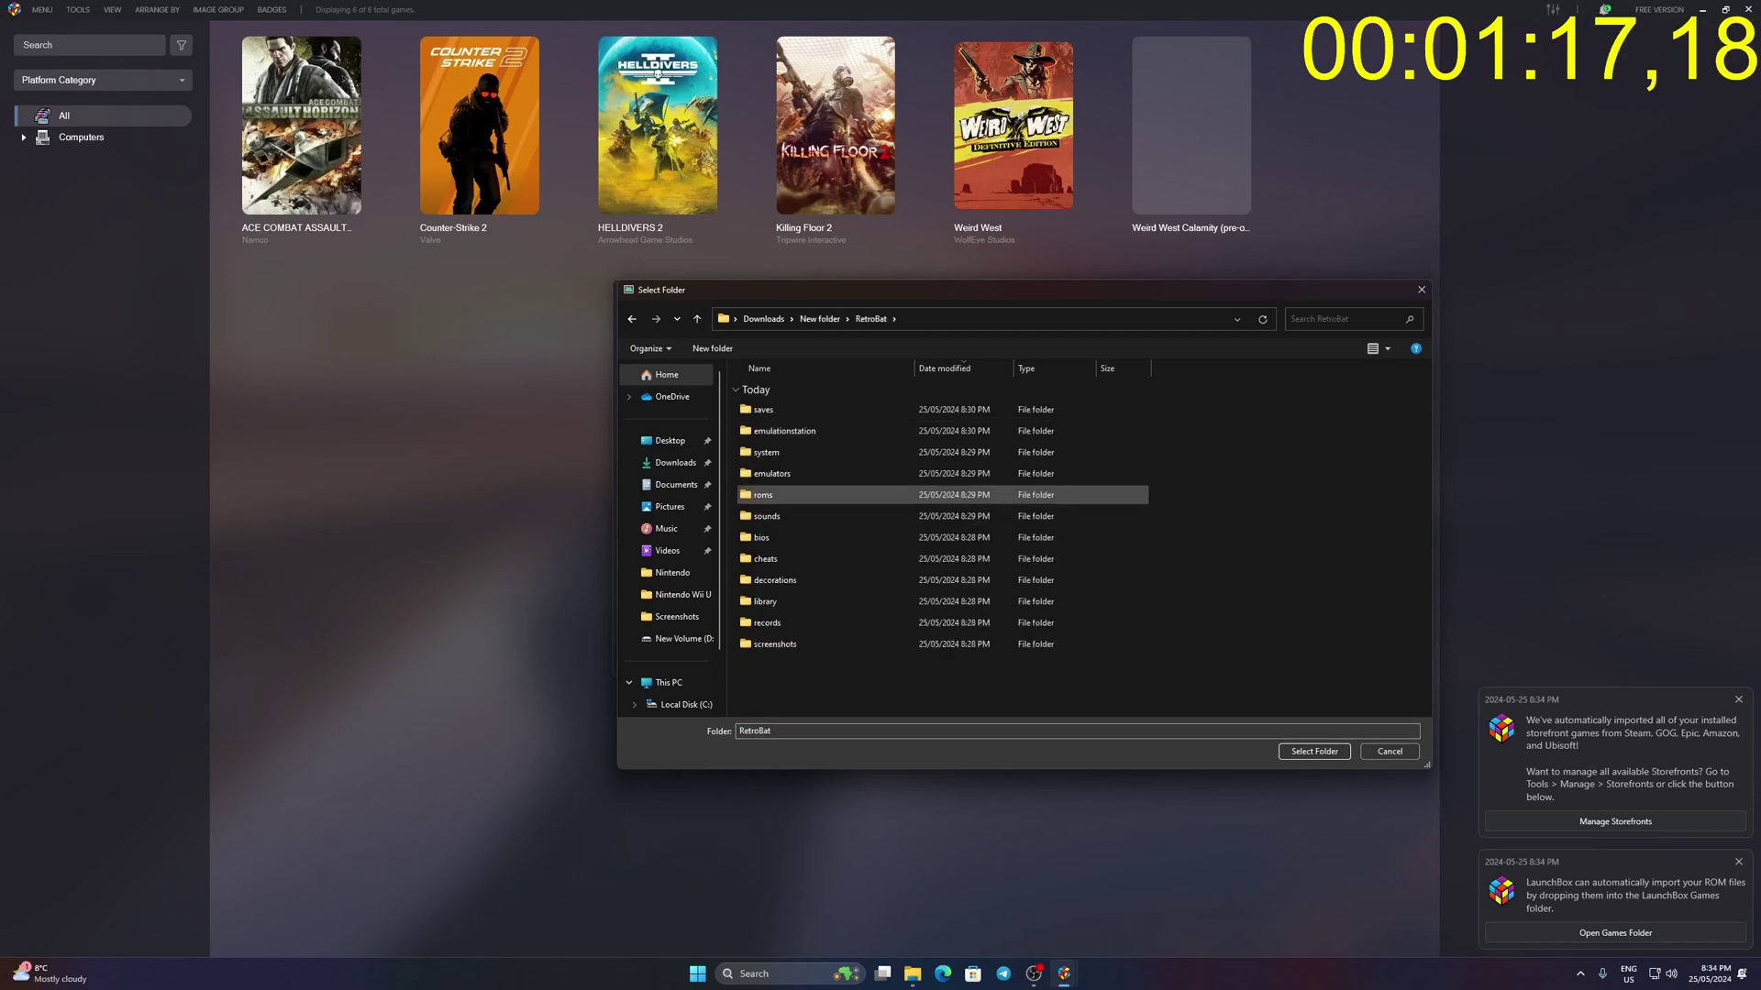
{"action": "double_click", "coordinate": [763, 496]}
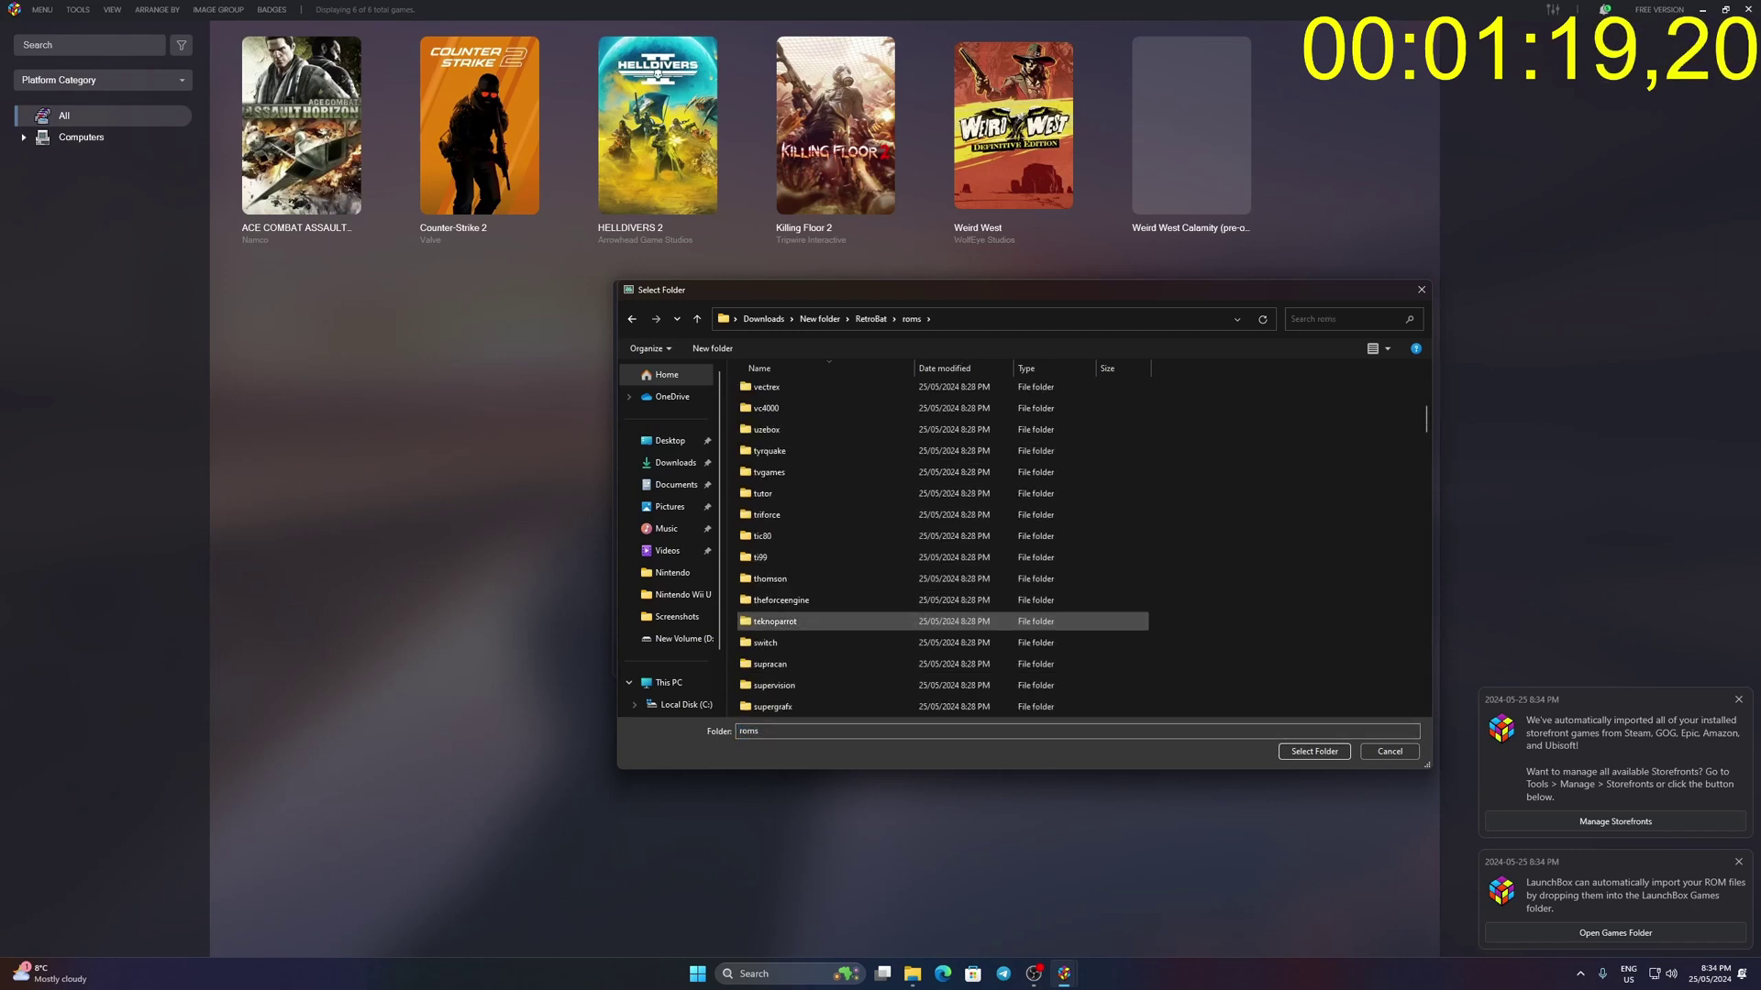
{"action": "left_click", "coordinate": [759, 368]}
{"action": "scroll", "coordinate": [770, 550], "scroll_direction": "down", "scroll_amount": 18}
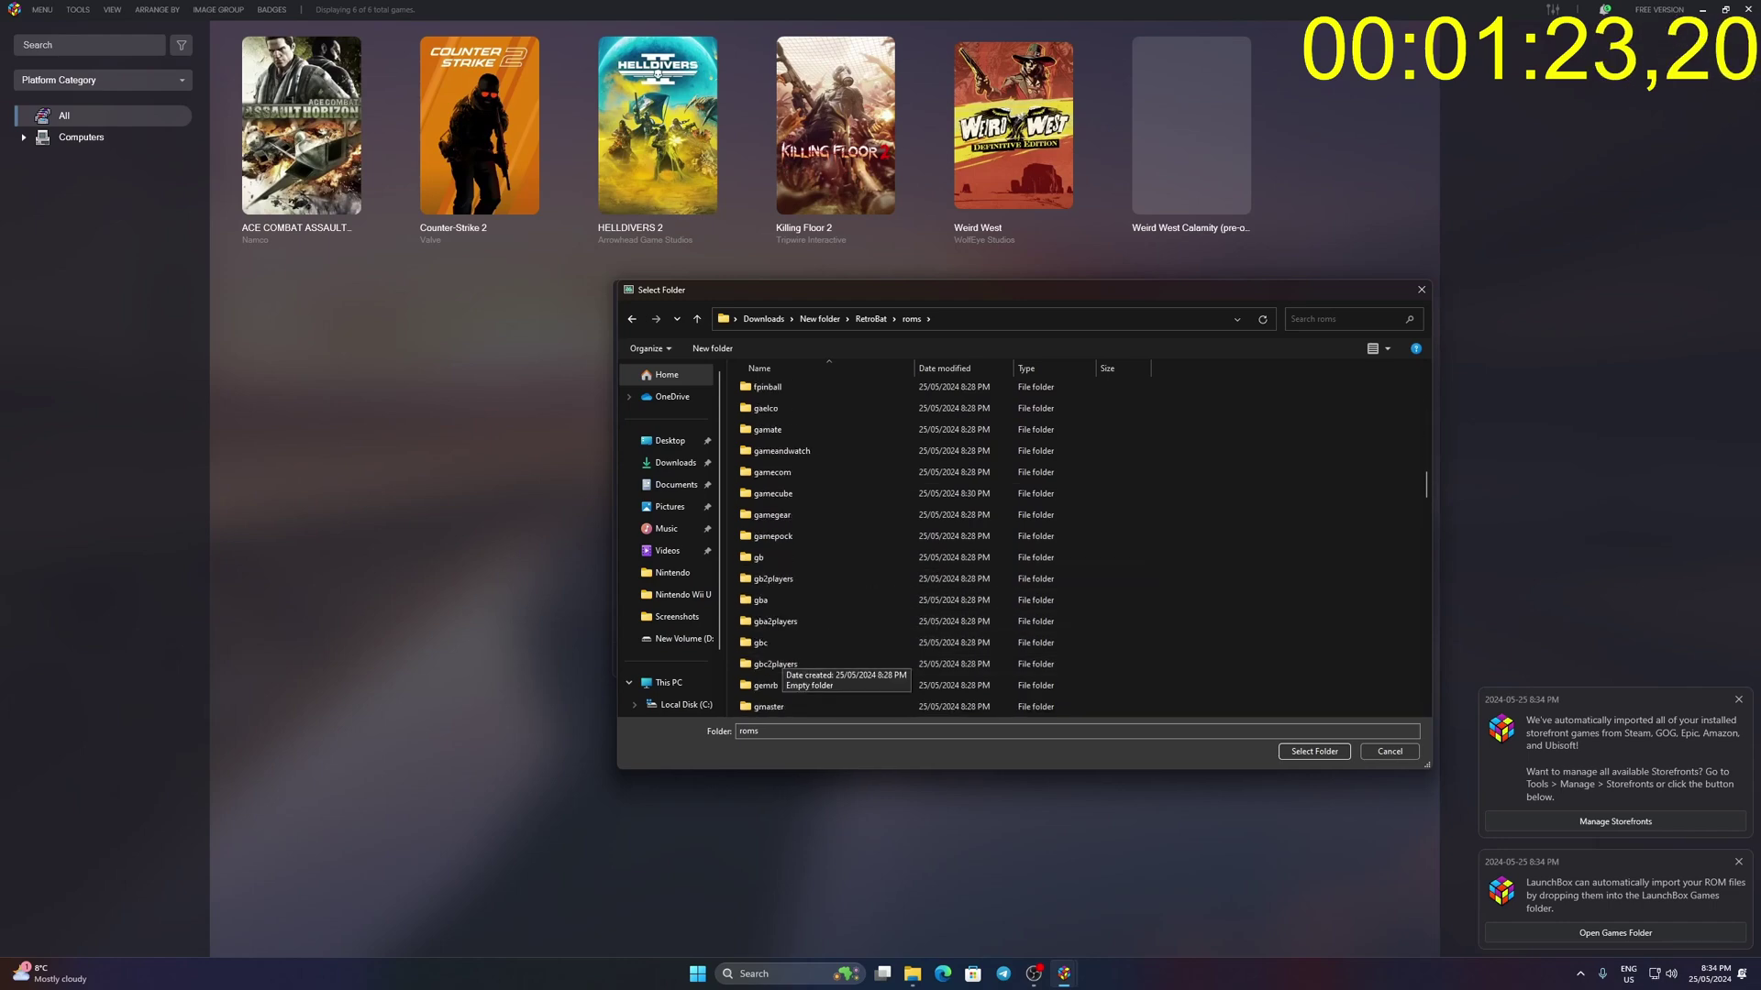
{"action": "left_click", "coordinate": [773, 493]}
{"action": "left_click", "coordinate": [1314, 751]}
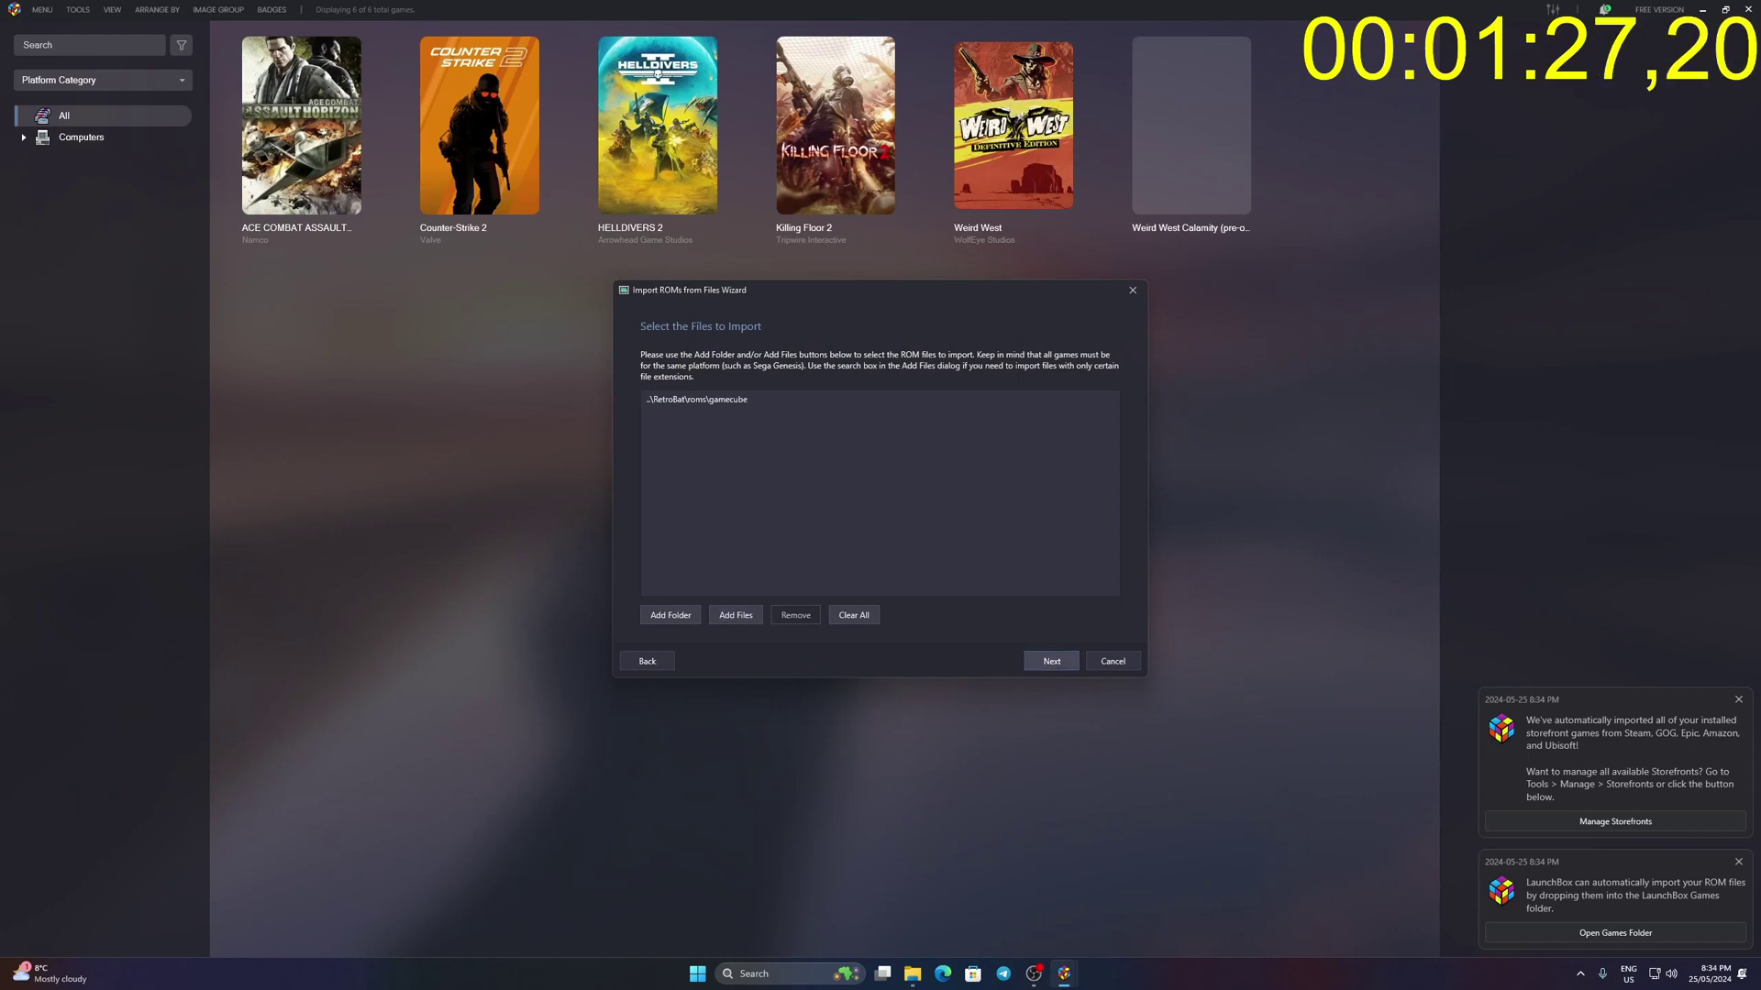
- Import the games for the Nintendo GameCube platform and choose to have Dolphin installed and configured automatically
{"action": "key", "text": "Return"}
{"action": "key", "text": "Tab"}
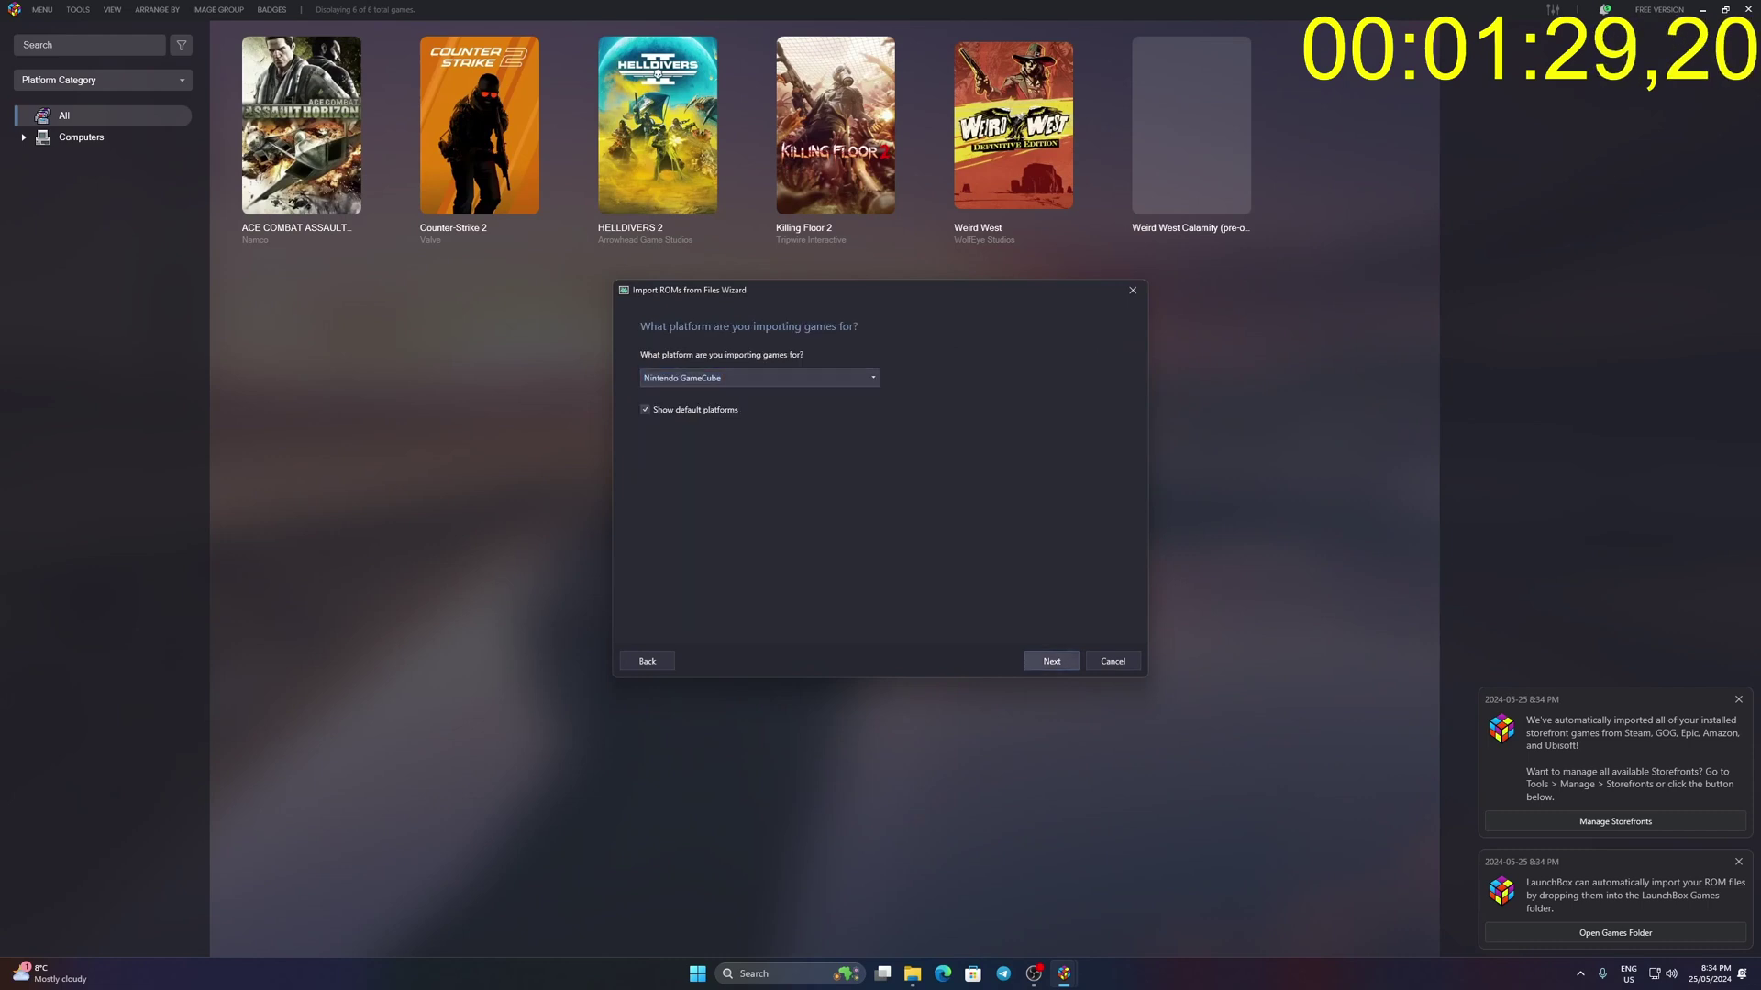
{"action": "key", "text": "Return"}
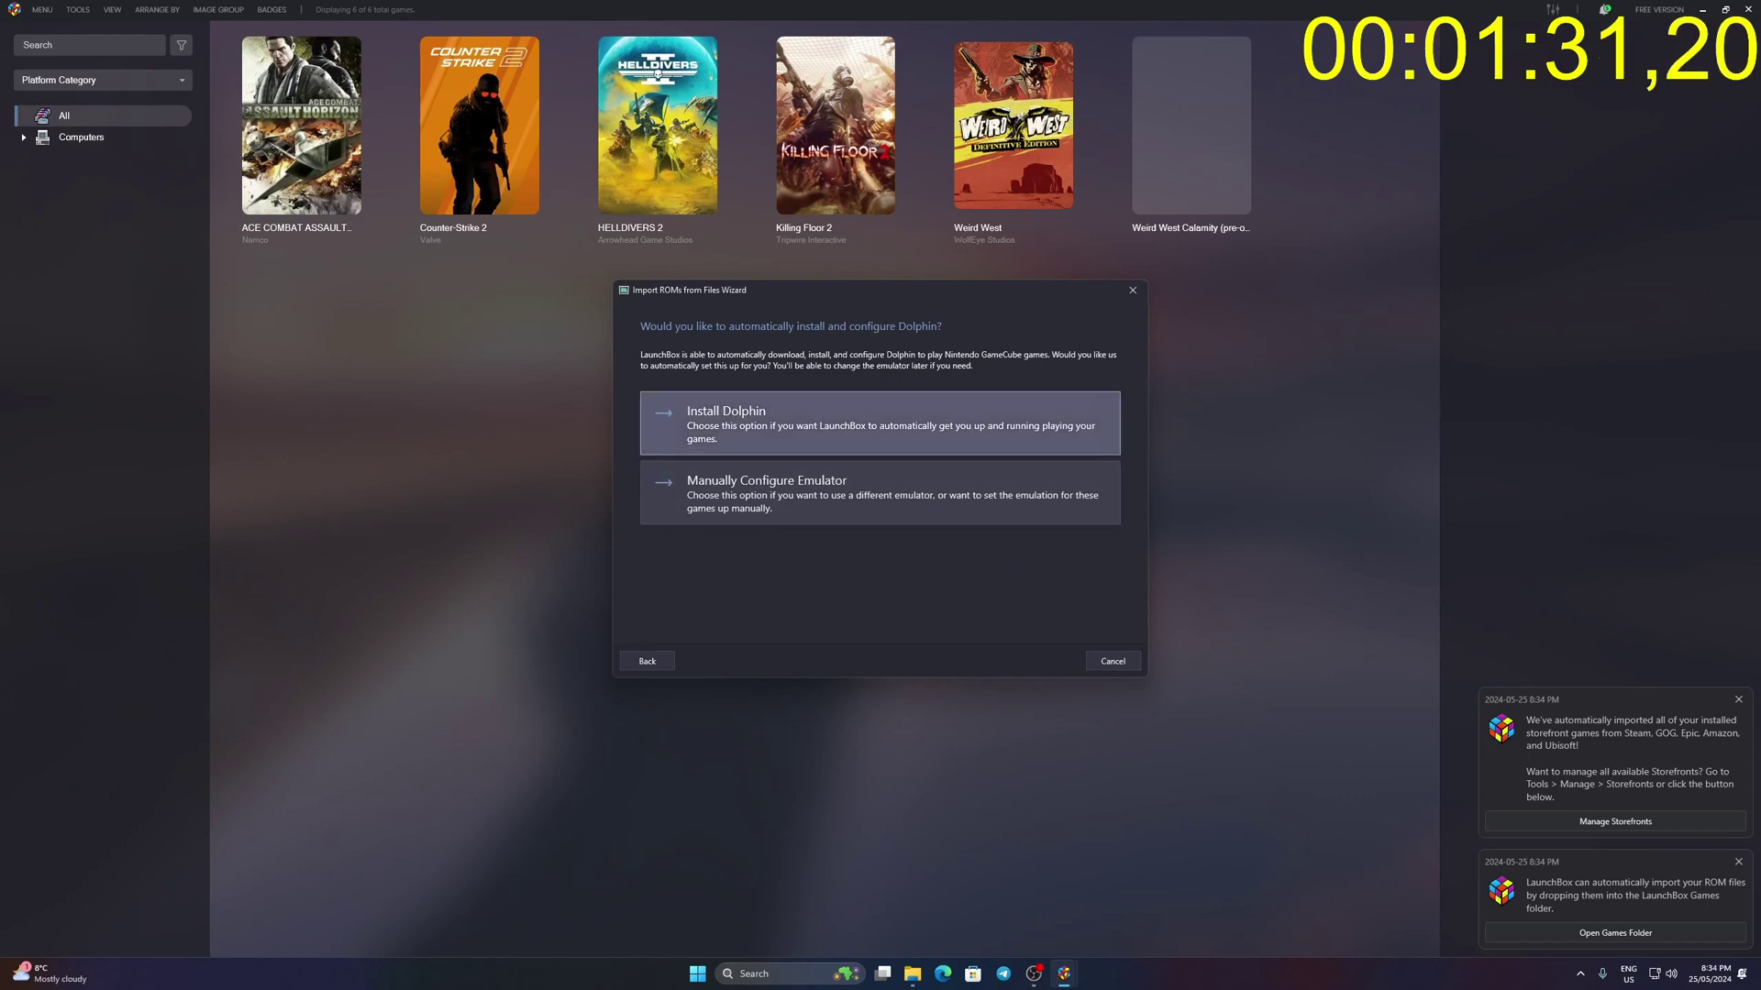
{"action": "key", "text": "Return"}
- Use the ROM files in their current location, keep the remaining metadata and media options at their defaults, and finish importing Animal Crossing
{"action": "key", "text": "Down"}
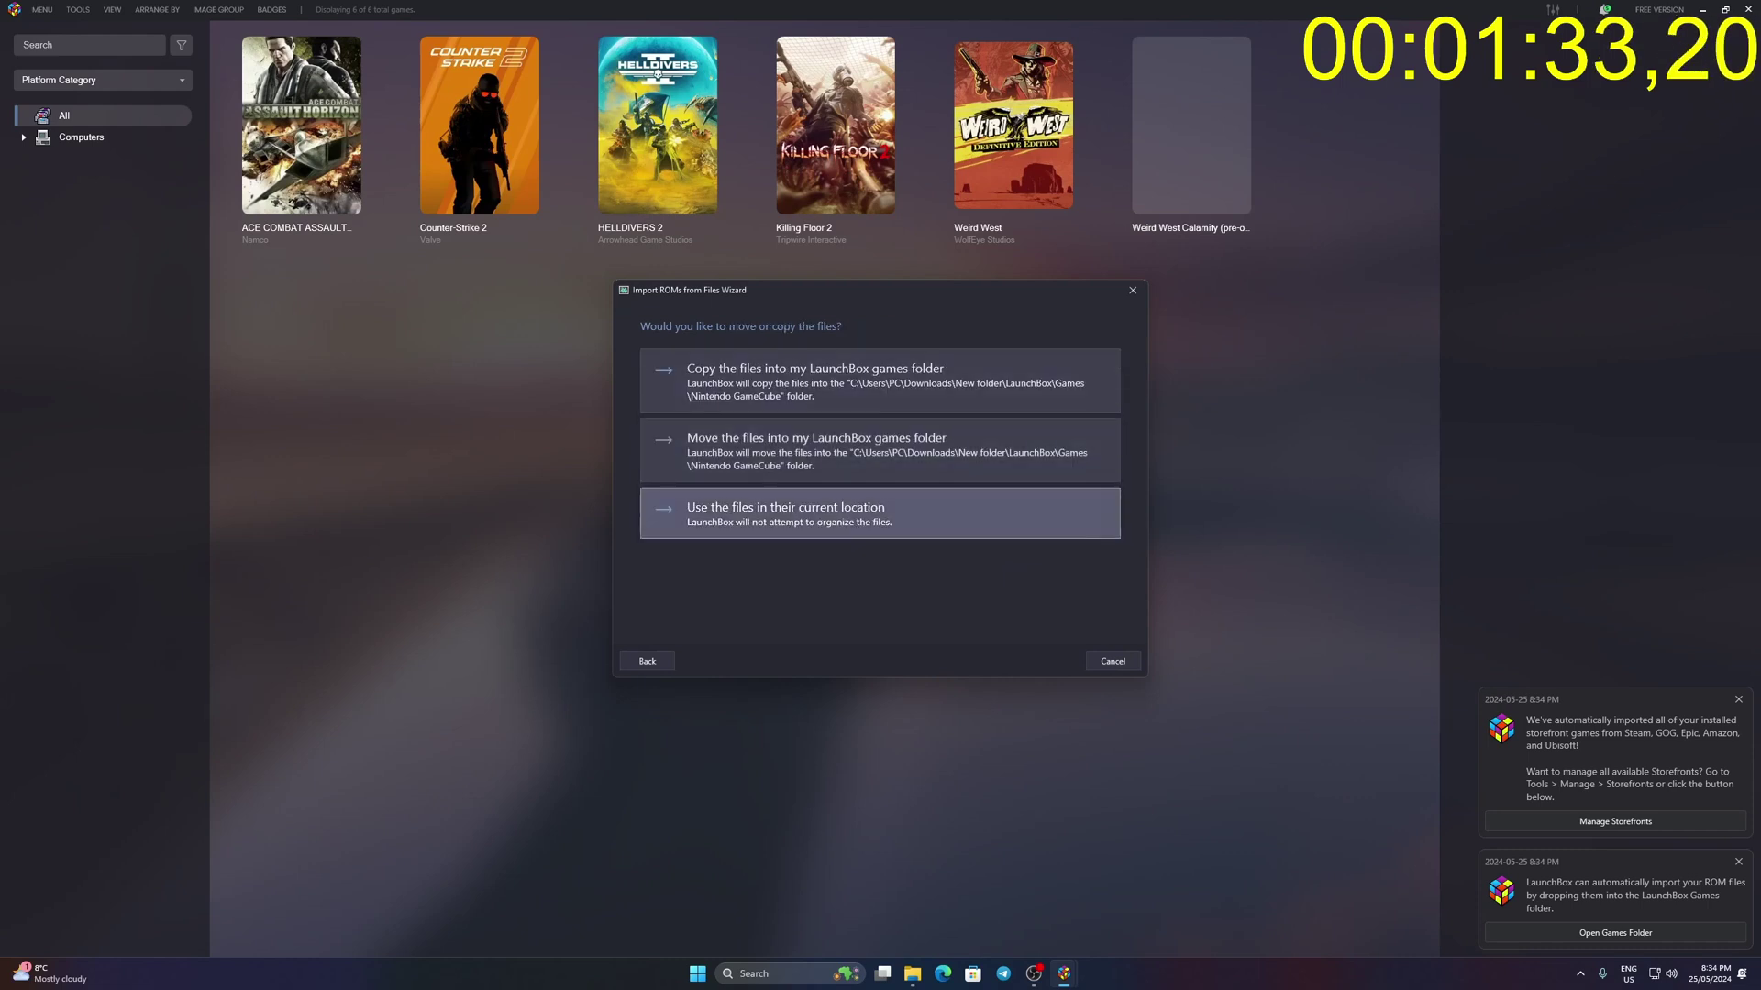
{"action": "key", "text": "Return"}
{"action": "key", "text": "Return"}
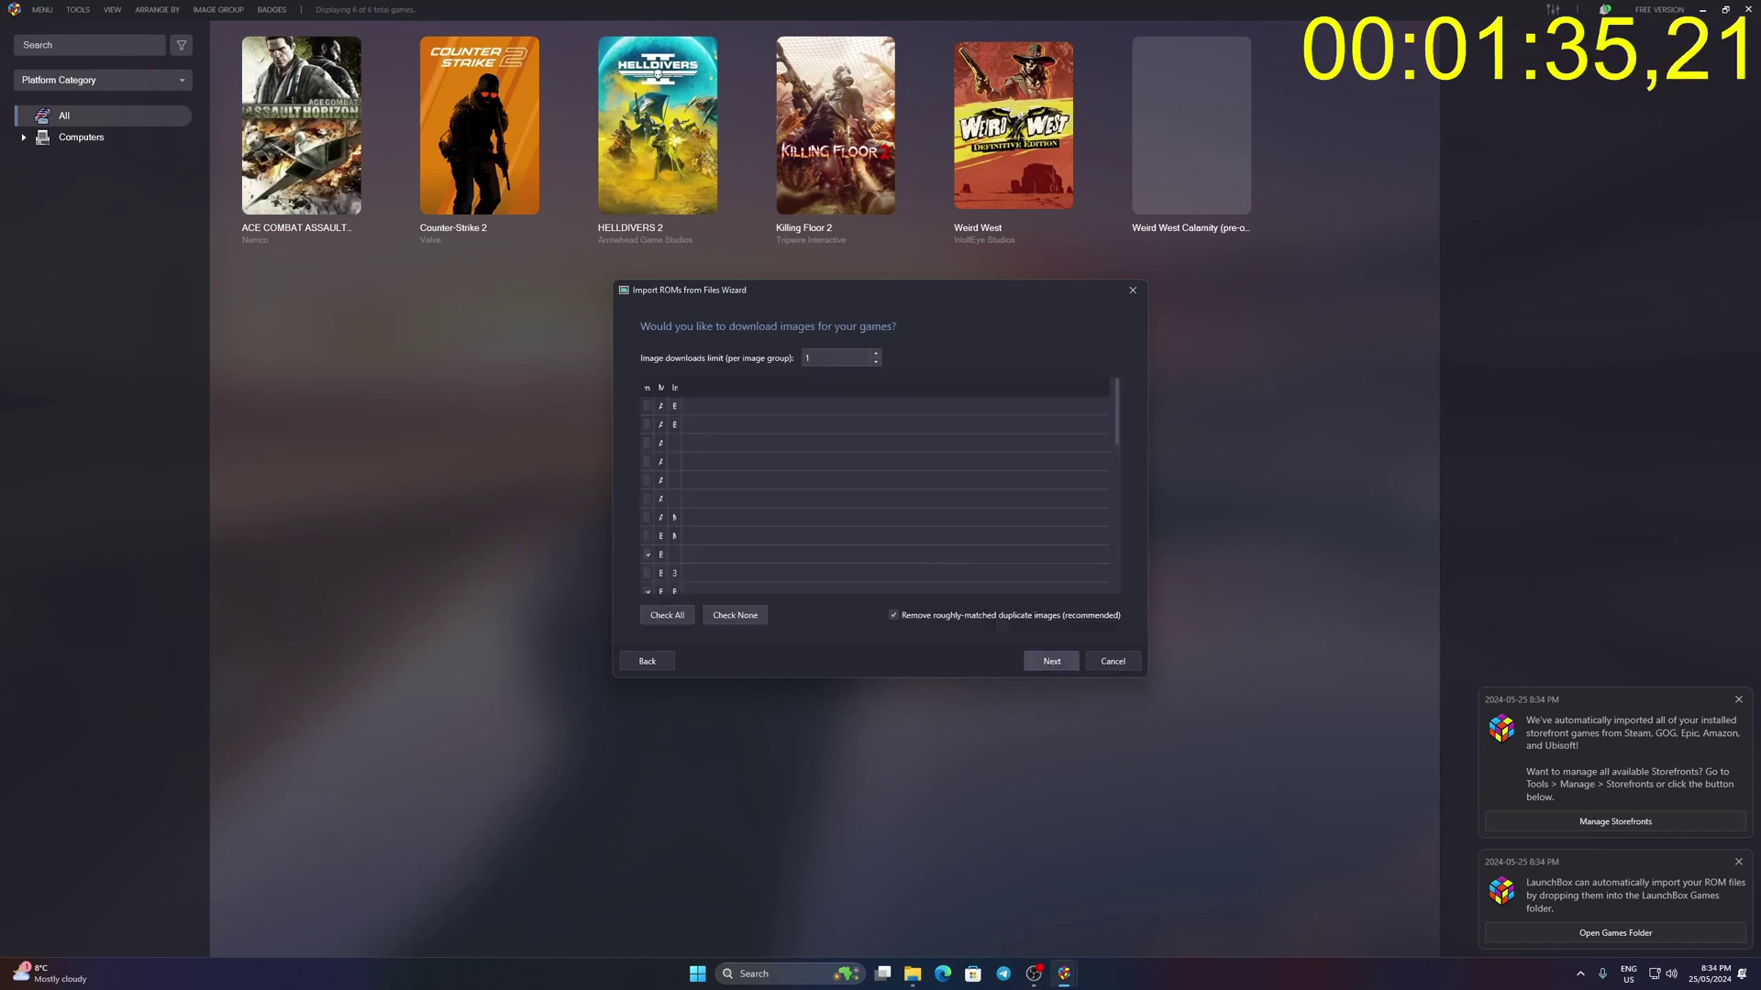
{"action": "key", "text": "Return"}
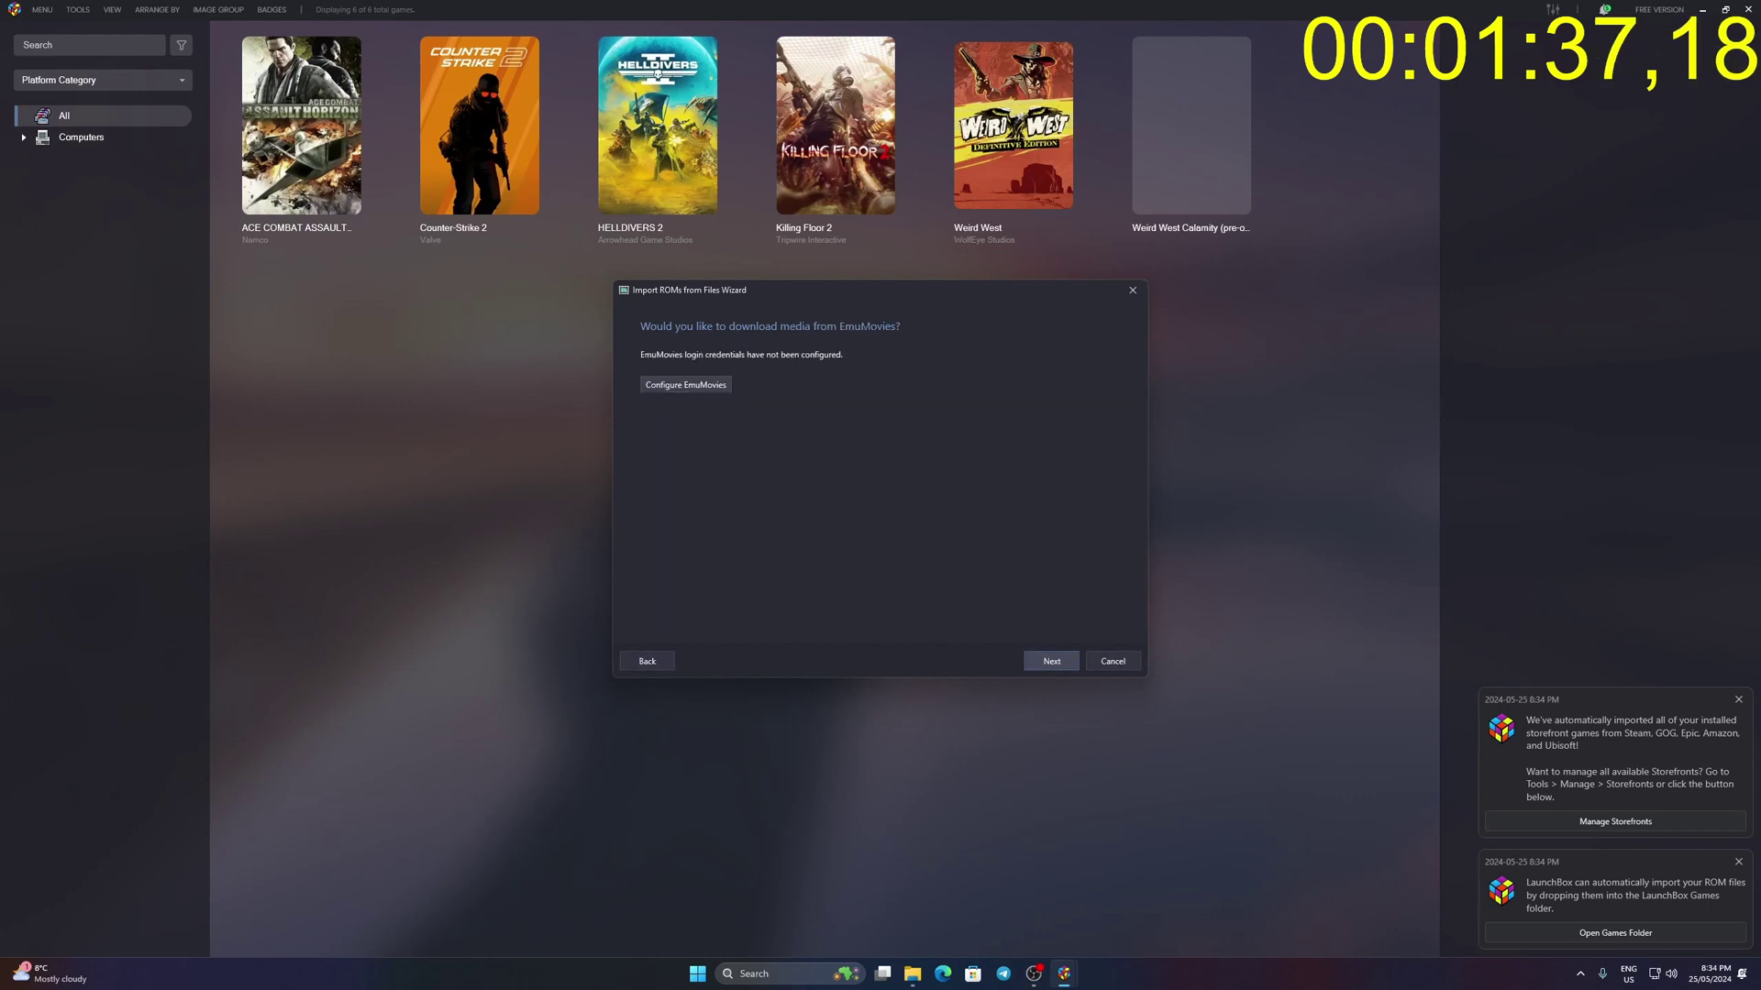
{"action": "key", "text": "Return"}
{"action": "key", "text": "Return"}
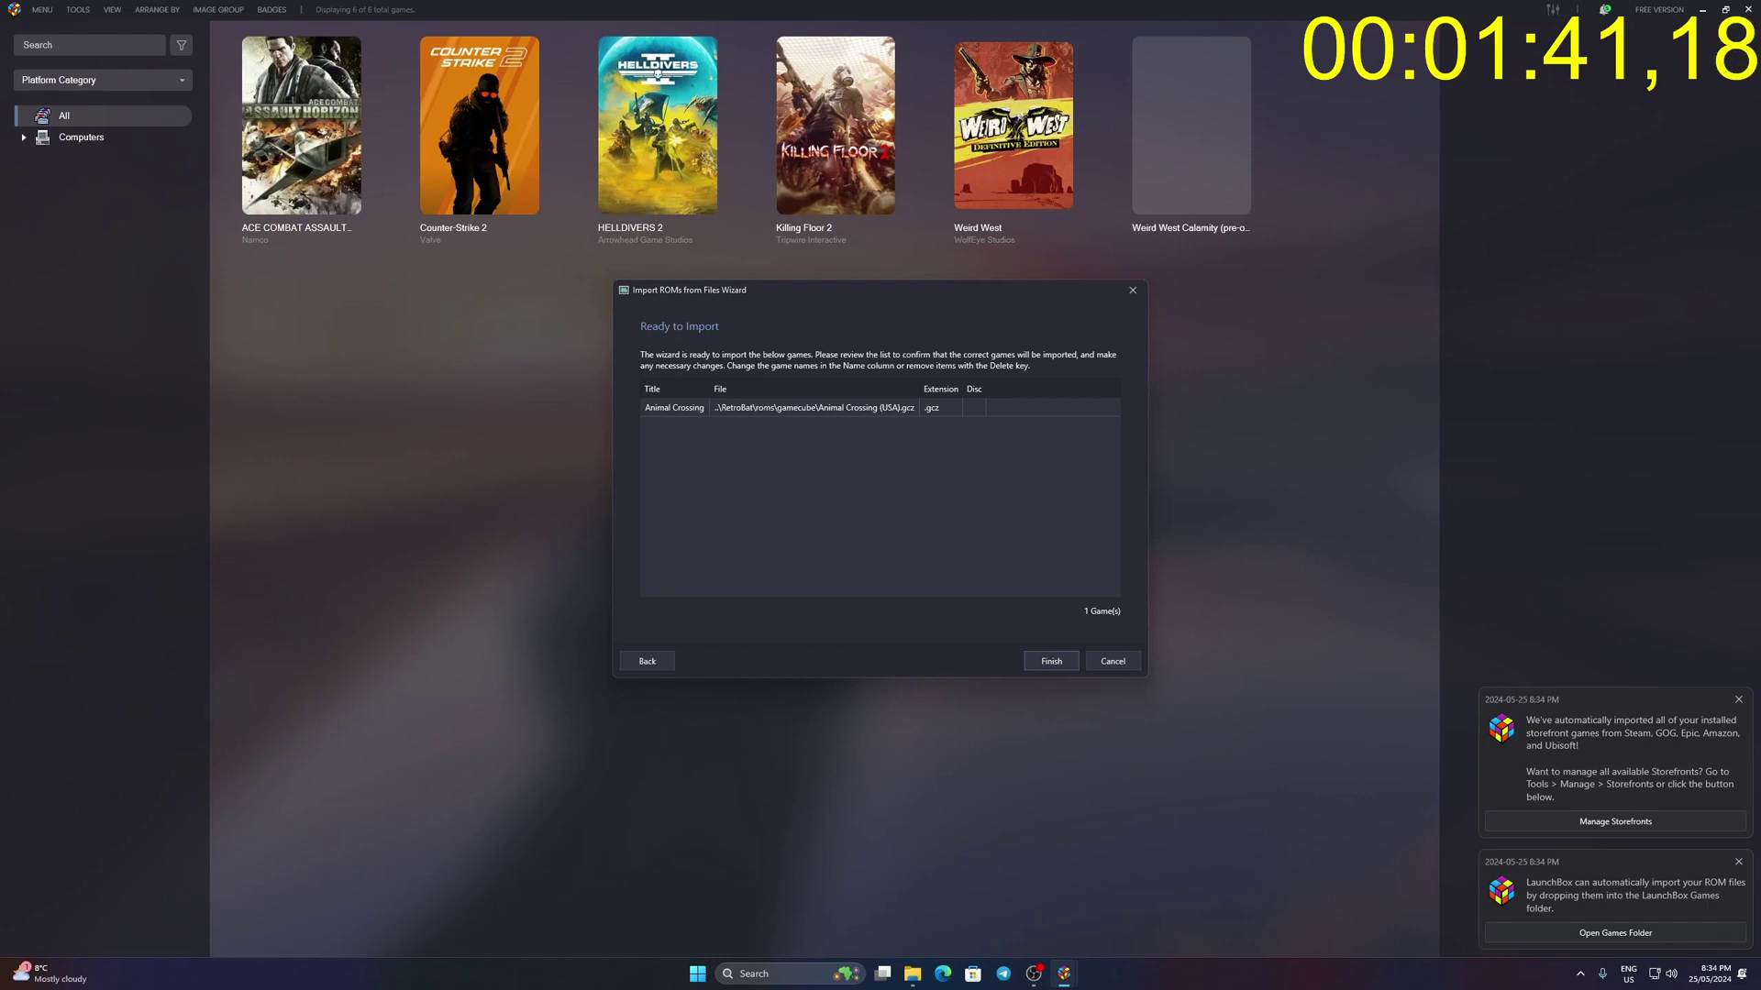
{"action": "key", "text": "Return"}
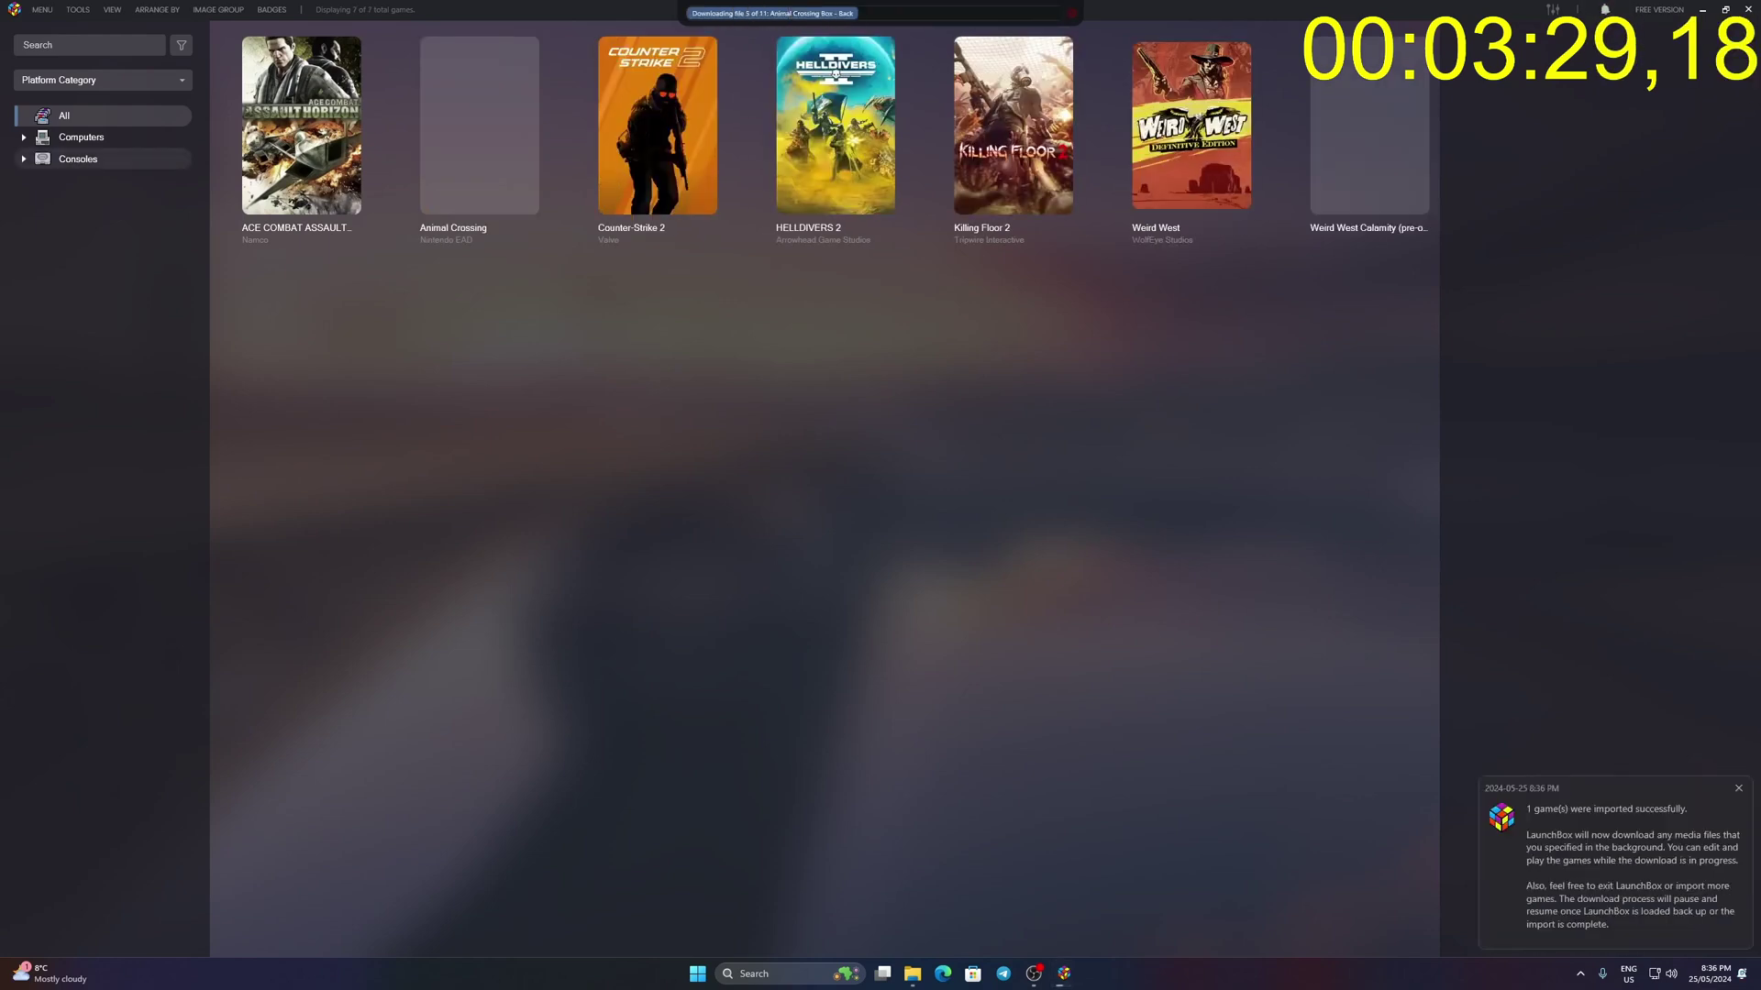
- Show the games in the Consoles category and open the available actions for Animal Crossing
{"action": "left_click", "coordinate": [78, 159]}
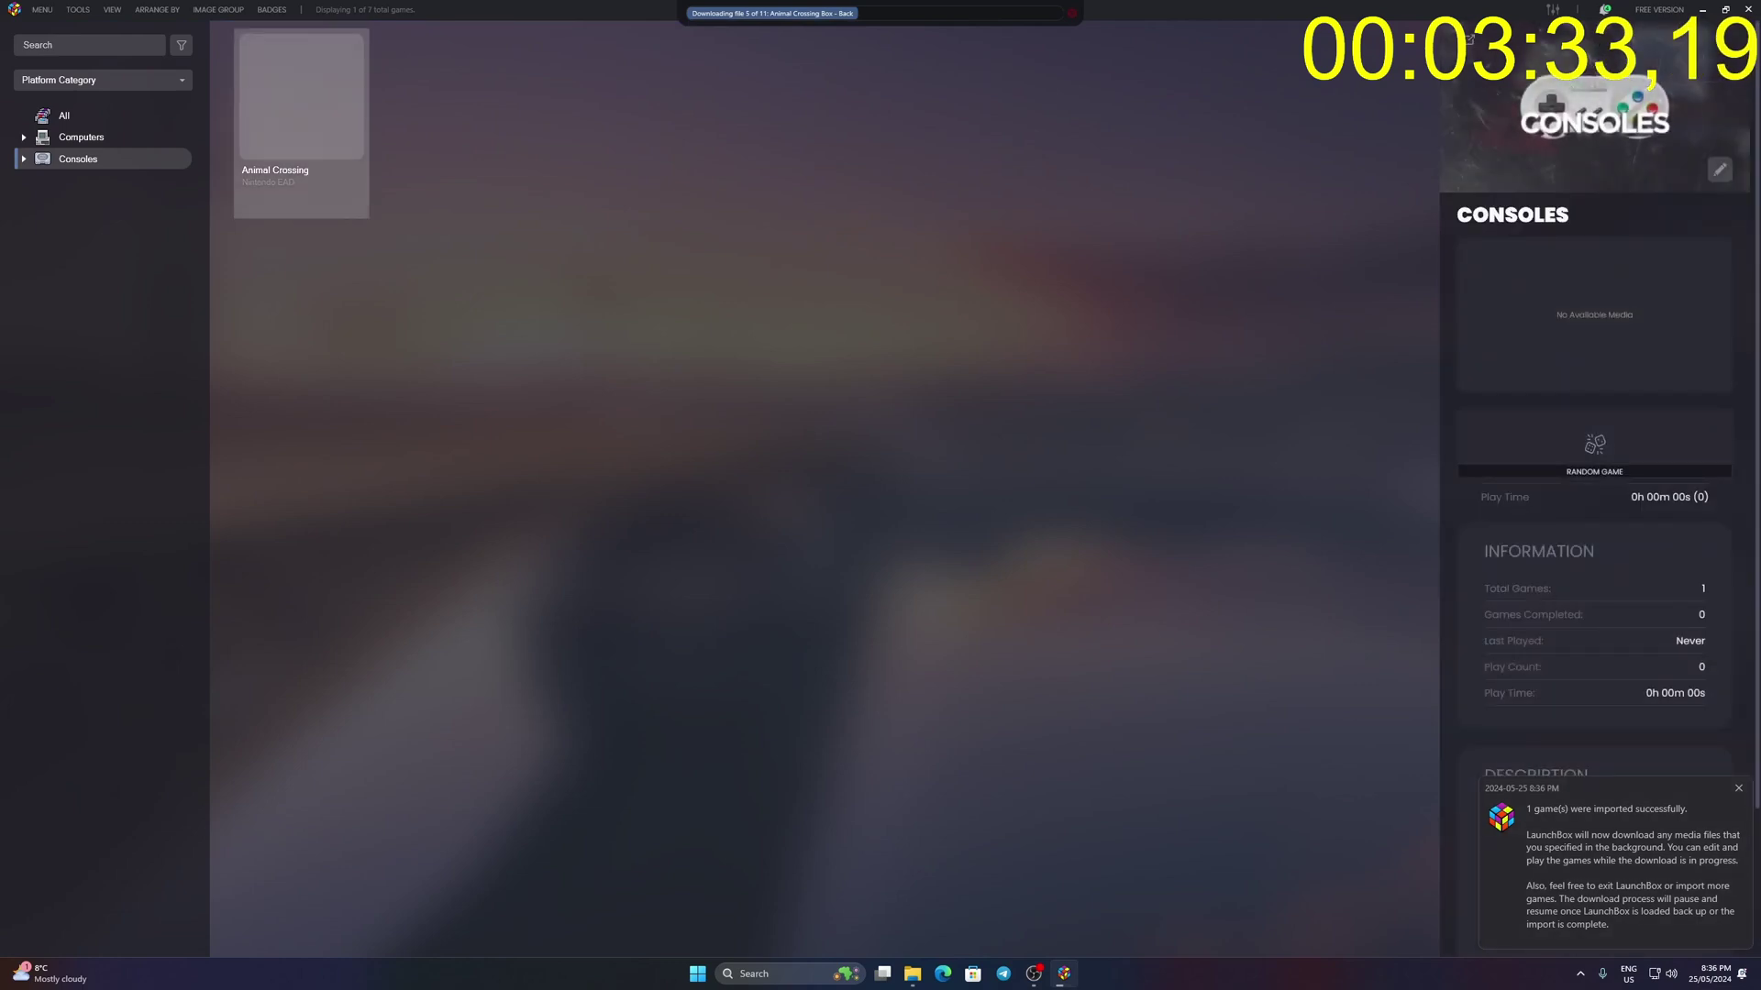
{"action": "right_click", "coordinate": [337, 136]}
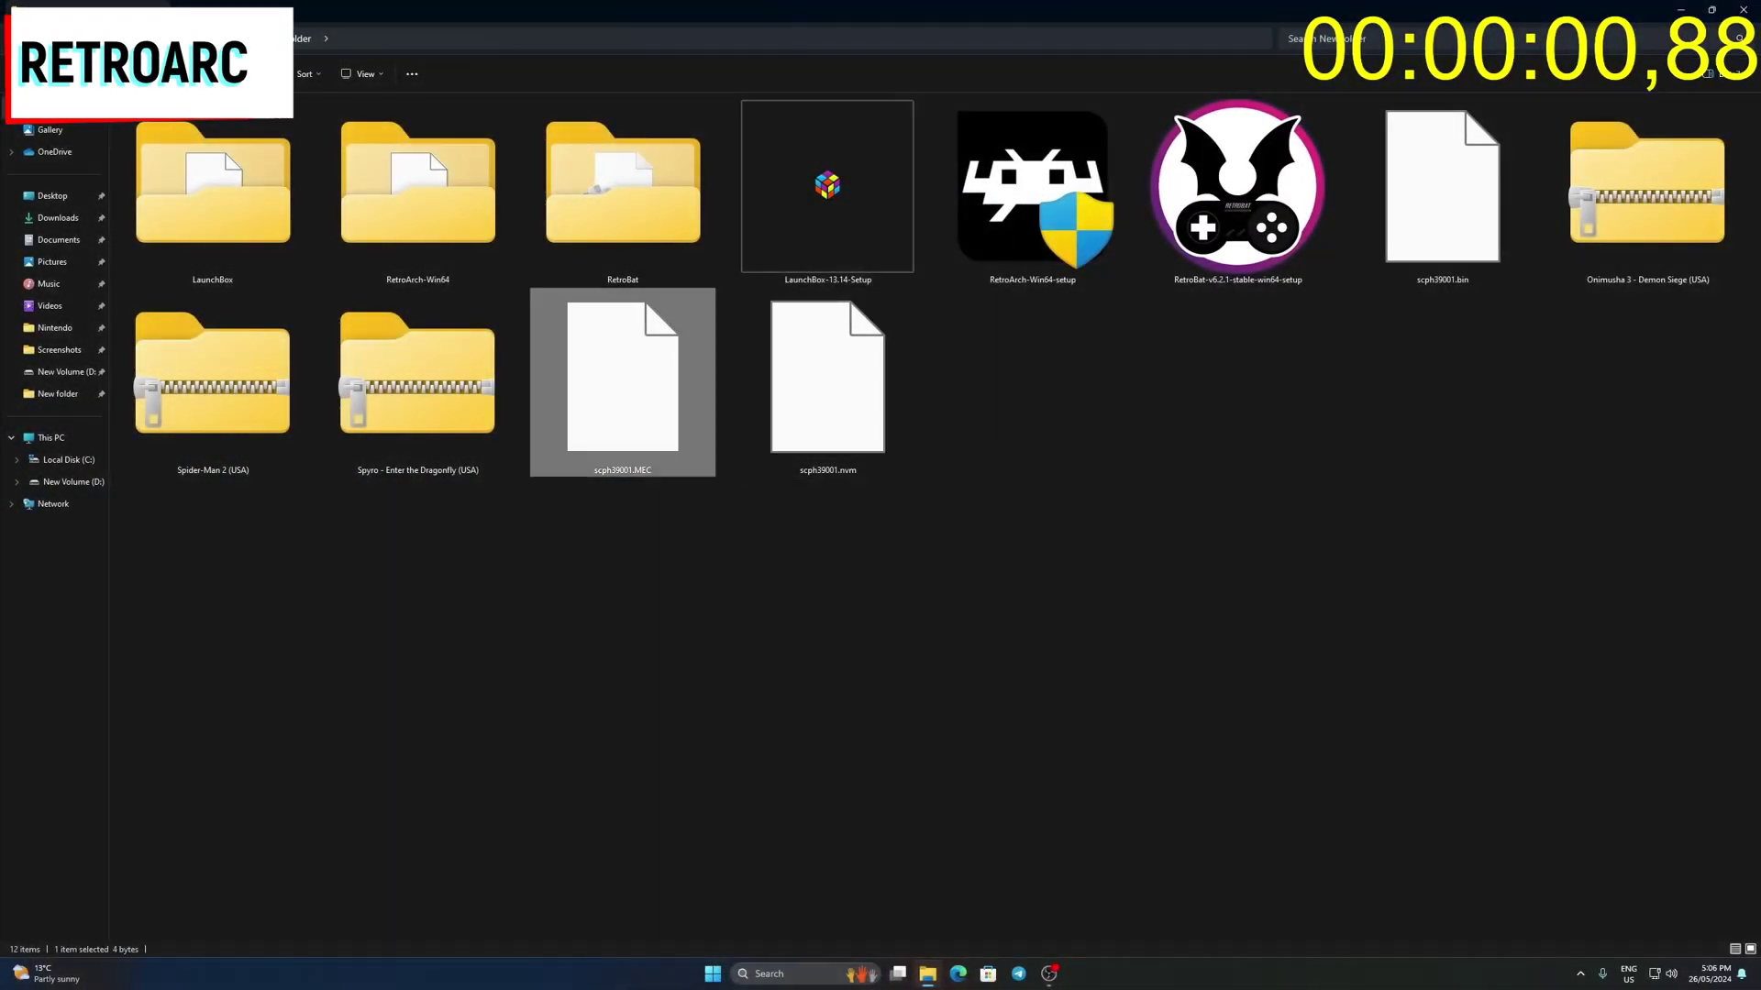
- Switch to File Explorer and copy the BIOS files scph39001.MEC, scph39001.nvm and scph39001.bin from Downloads\New folder
{"action": "left_click", "coordinate": [827, 381], "text": "ctrl"}
{"action": "left_click", "coordinate": [1442, 193], "text": "ctrl"}
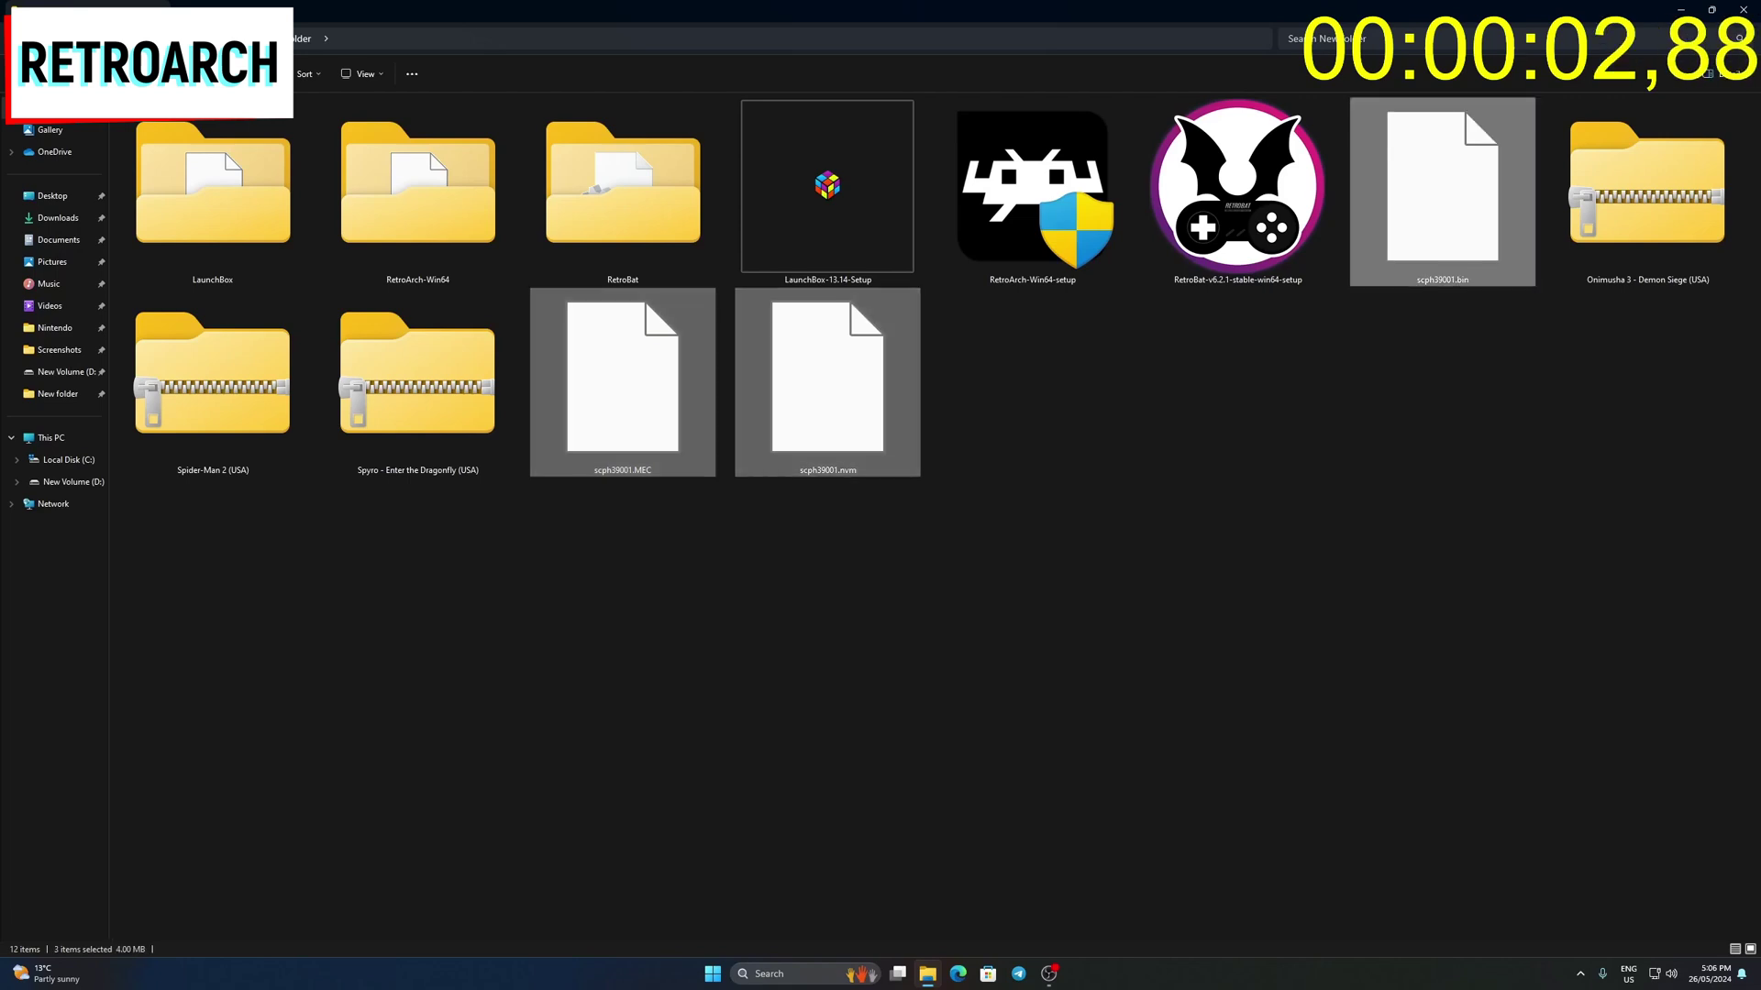
{"action": "right_click", "coordinate": [1396, 259]}
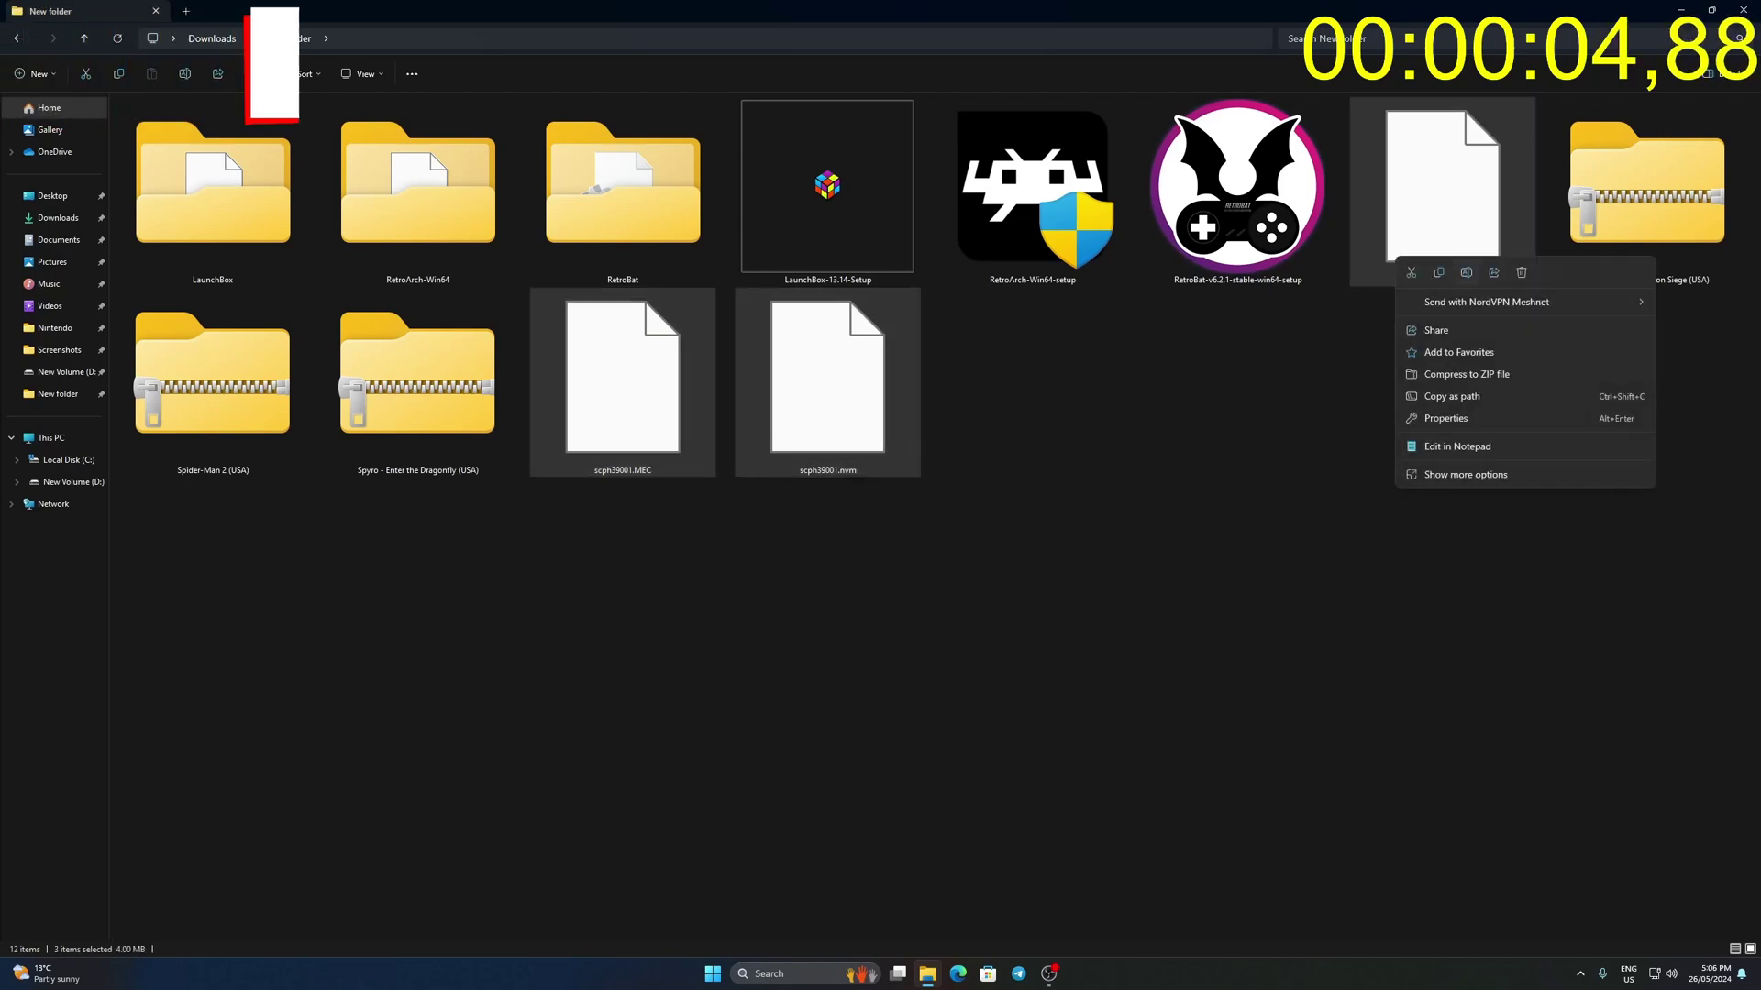
{"action": "left_click", "coordinate": [1438, 272]}
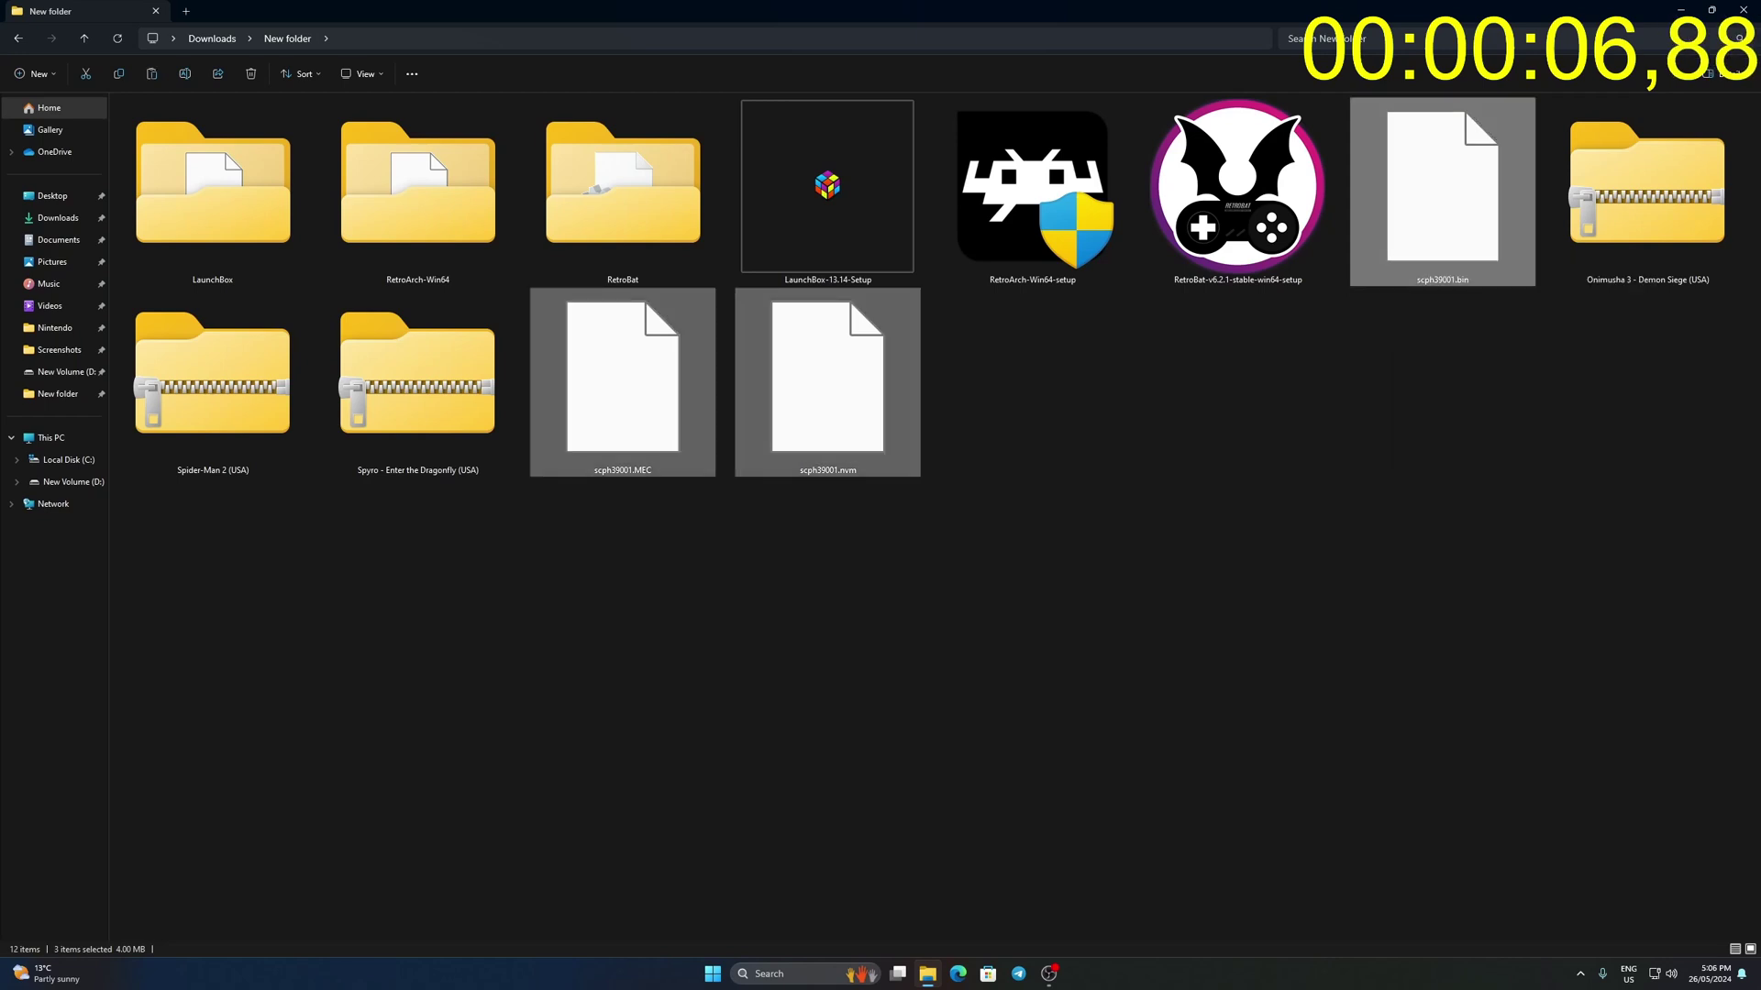
- Create a folder named pcsx2 inside the system folder of RetroArch-Win64
{"action": "double_click", "coordinate": [346, 101]}
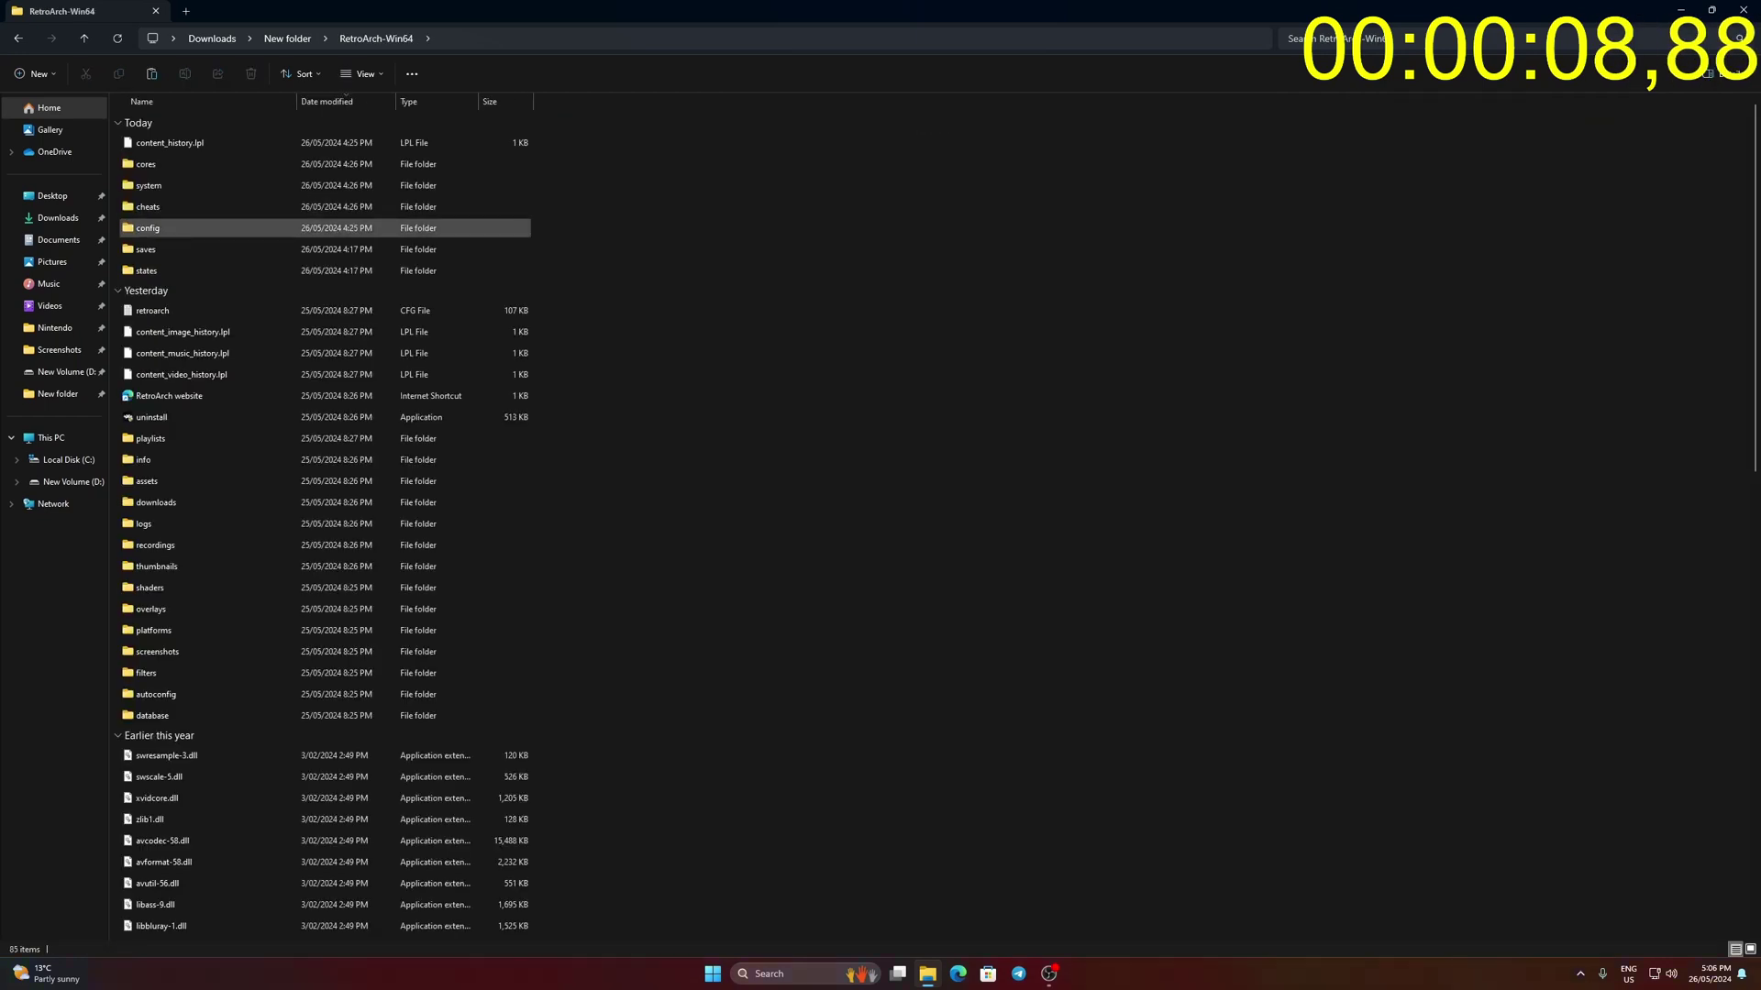
{"action": "double_click", "coordinate": [165, 185]}
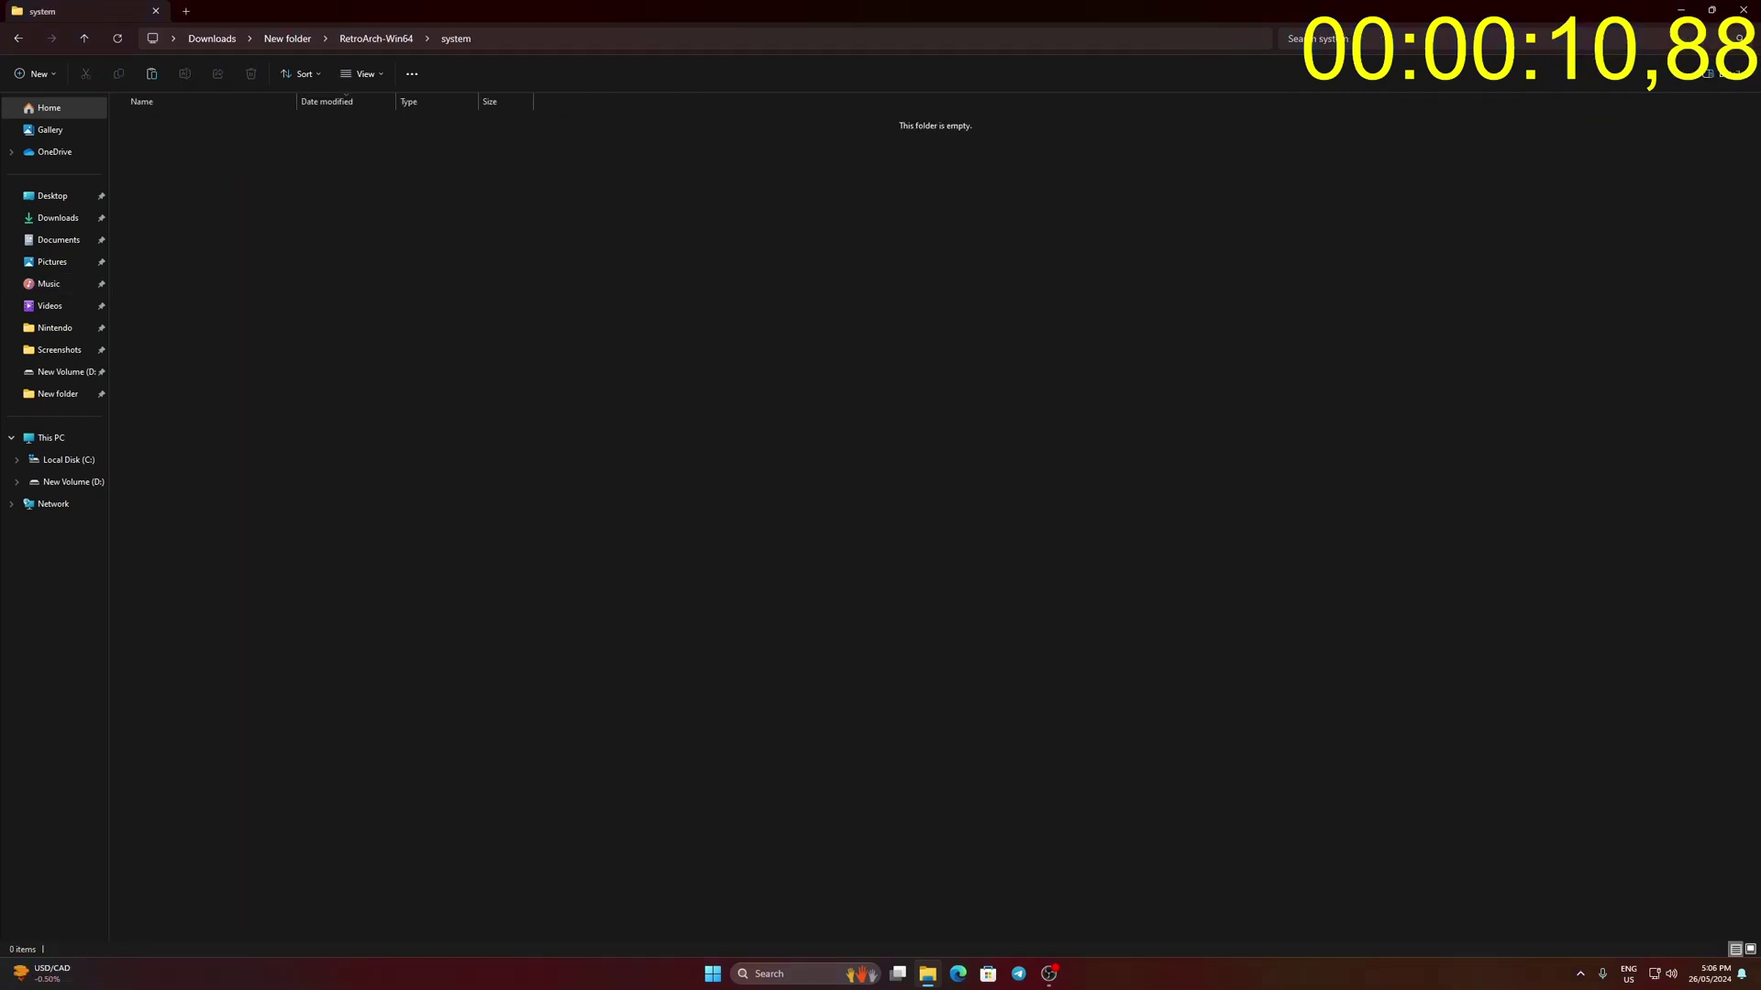
{"action": "left_click", "coordinate": [34, 73]}
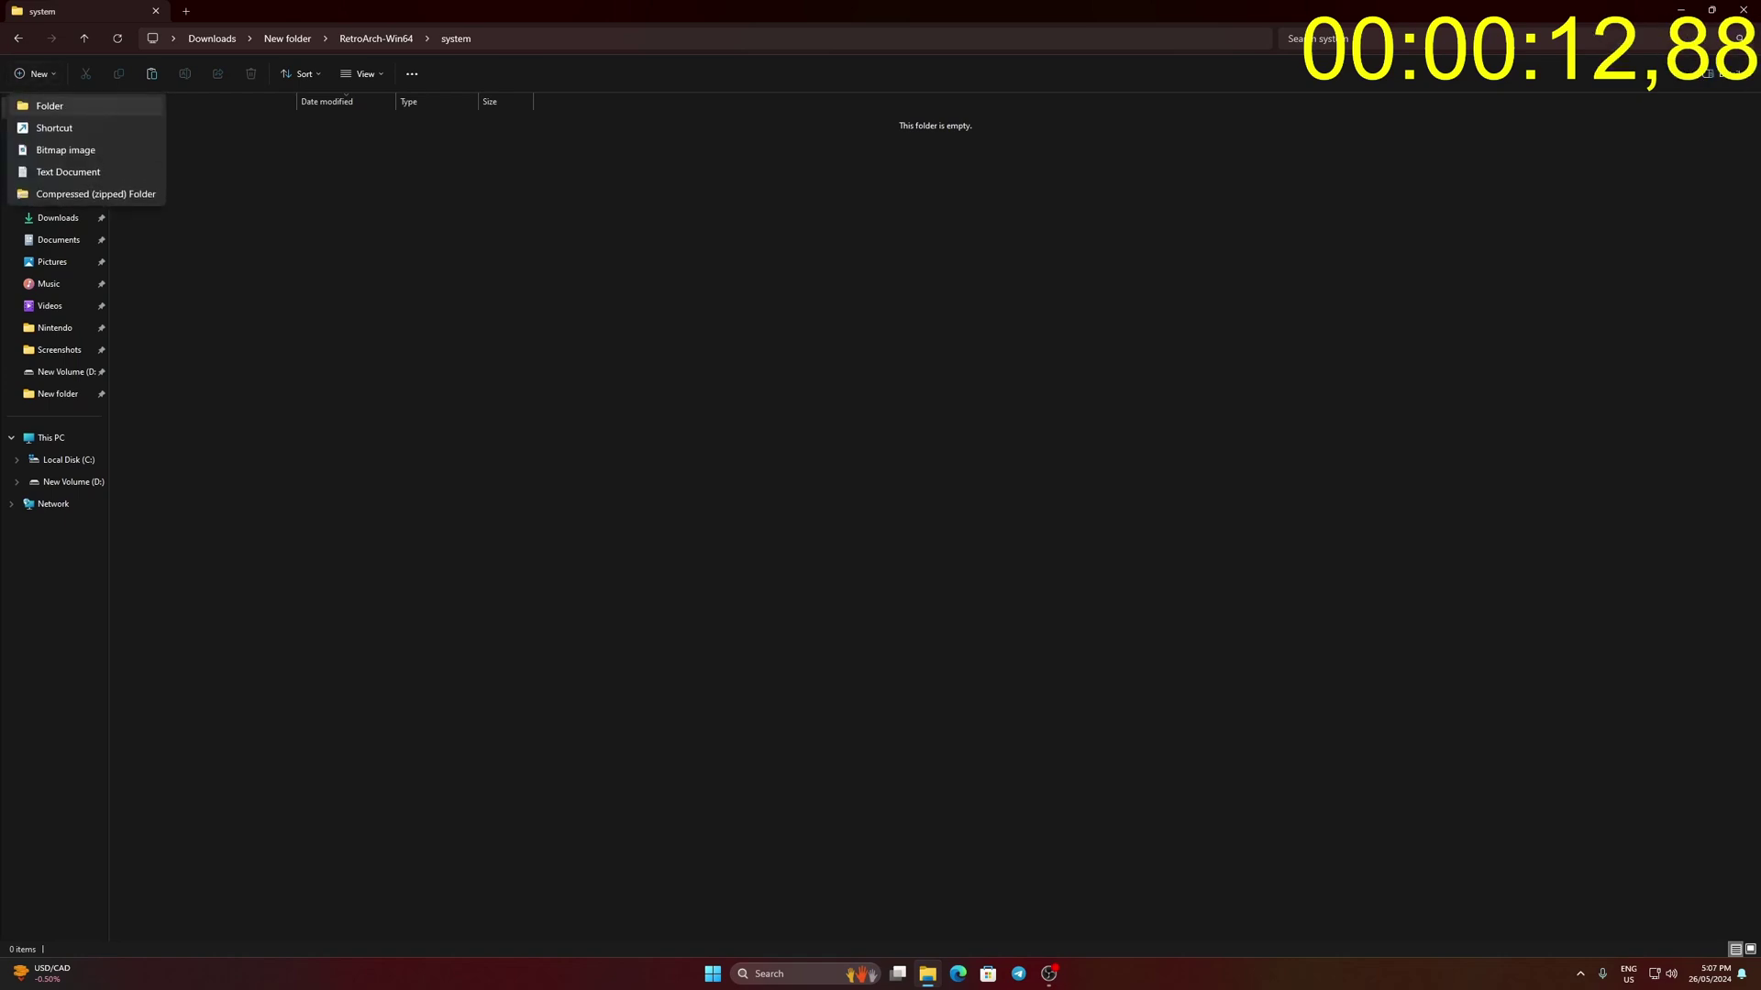
{"action": "left_click", "coordinate": [51, 104]}
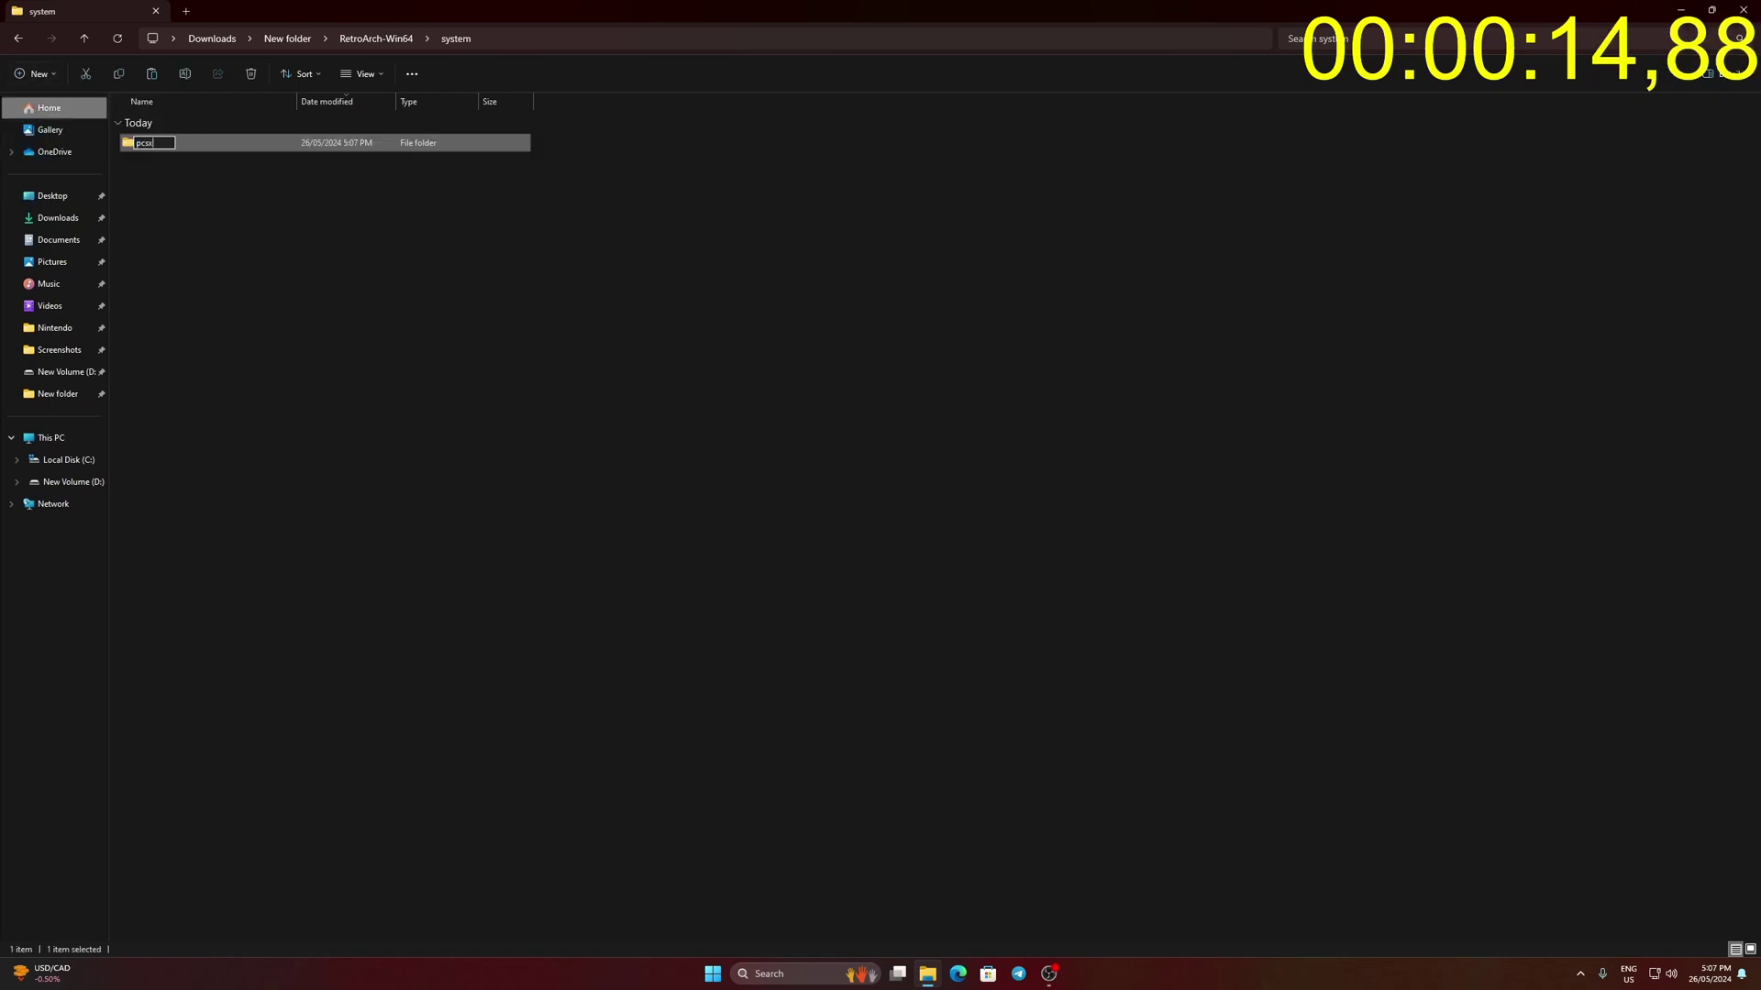
{"action": "type", "text": "pcsx2"}
{"action": "key", "text": "Return"}
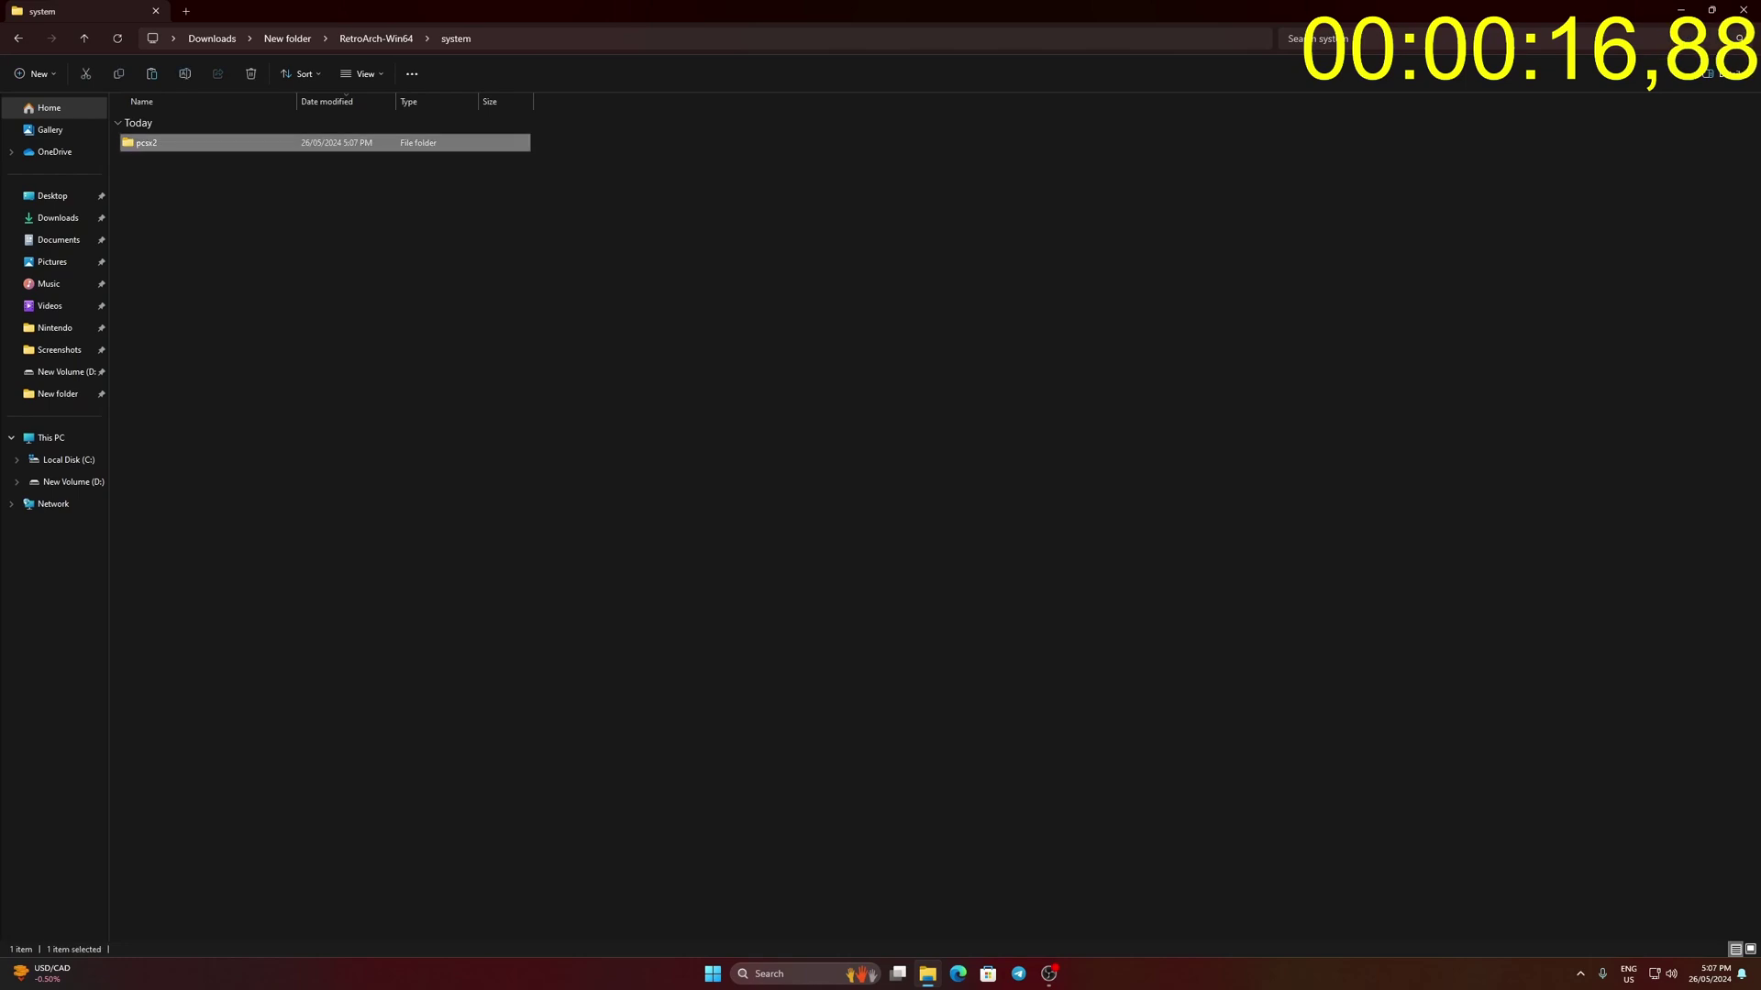
- Create a bios folder inside pcsx2 and paste the three copied scph39001 BIOS files into it
{"action": "key", "text": "Return"}
{"action": "left_click", "coordinate": [35, 74]}
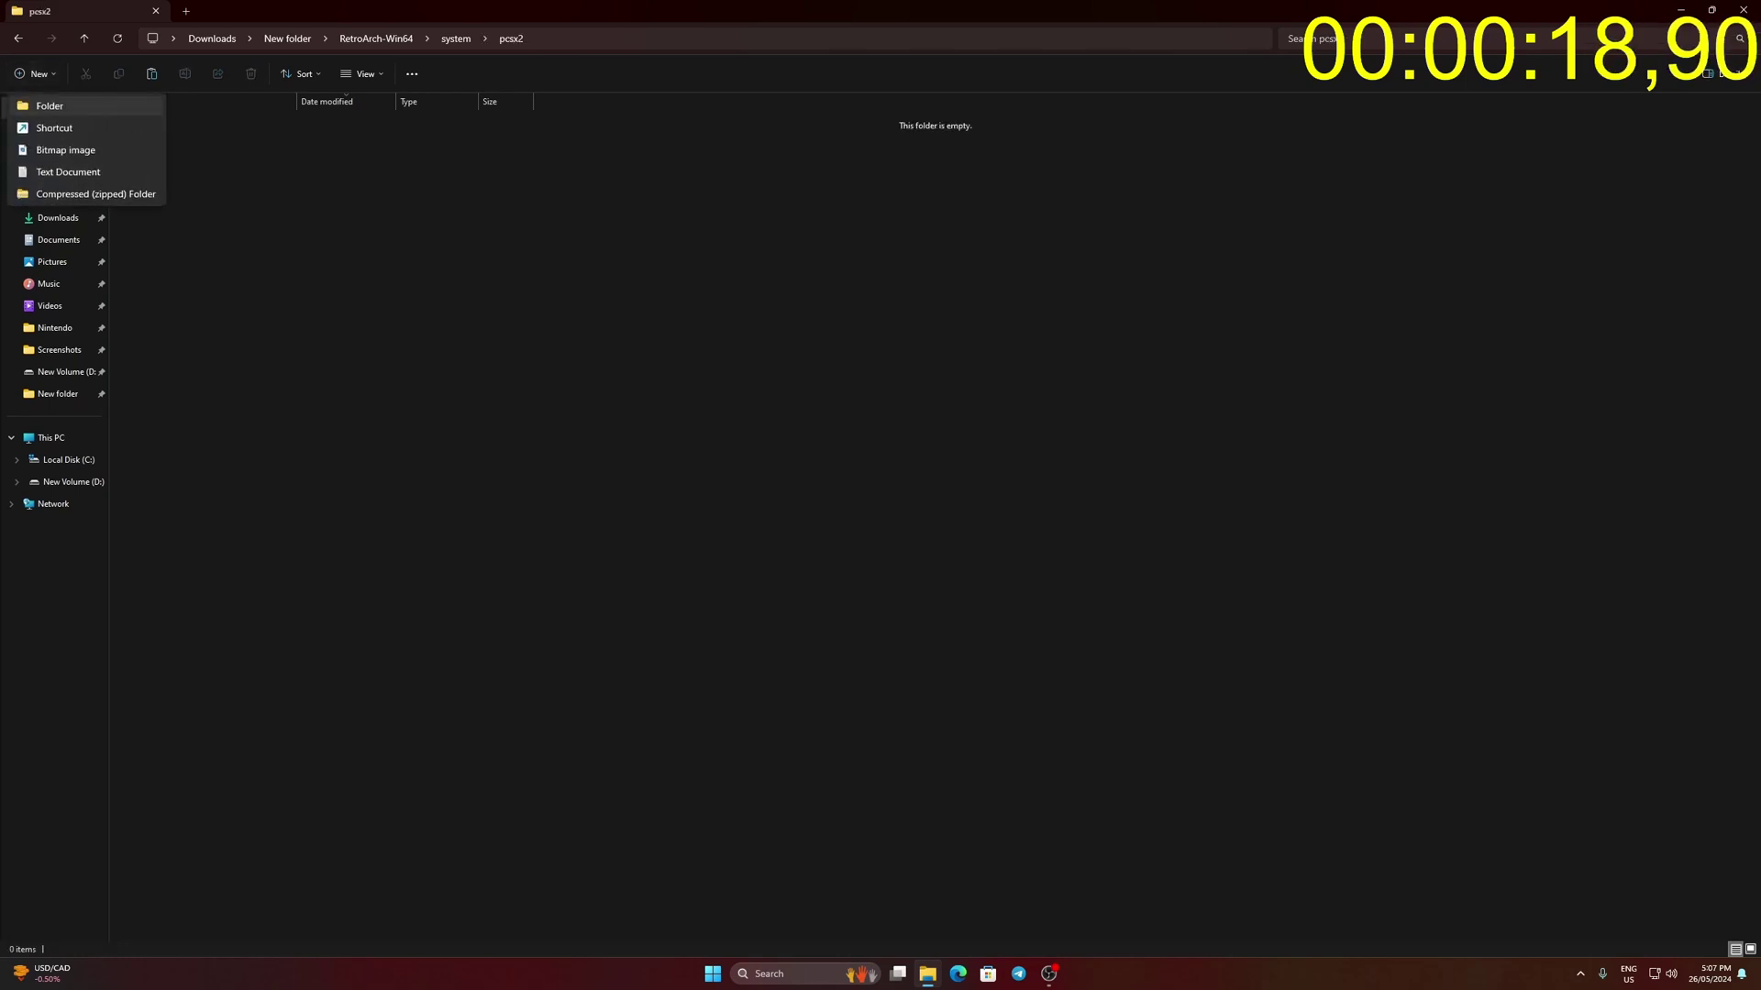
{"action": "left_click", "coordinate": [51, 103]}
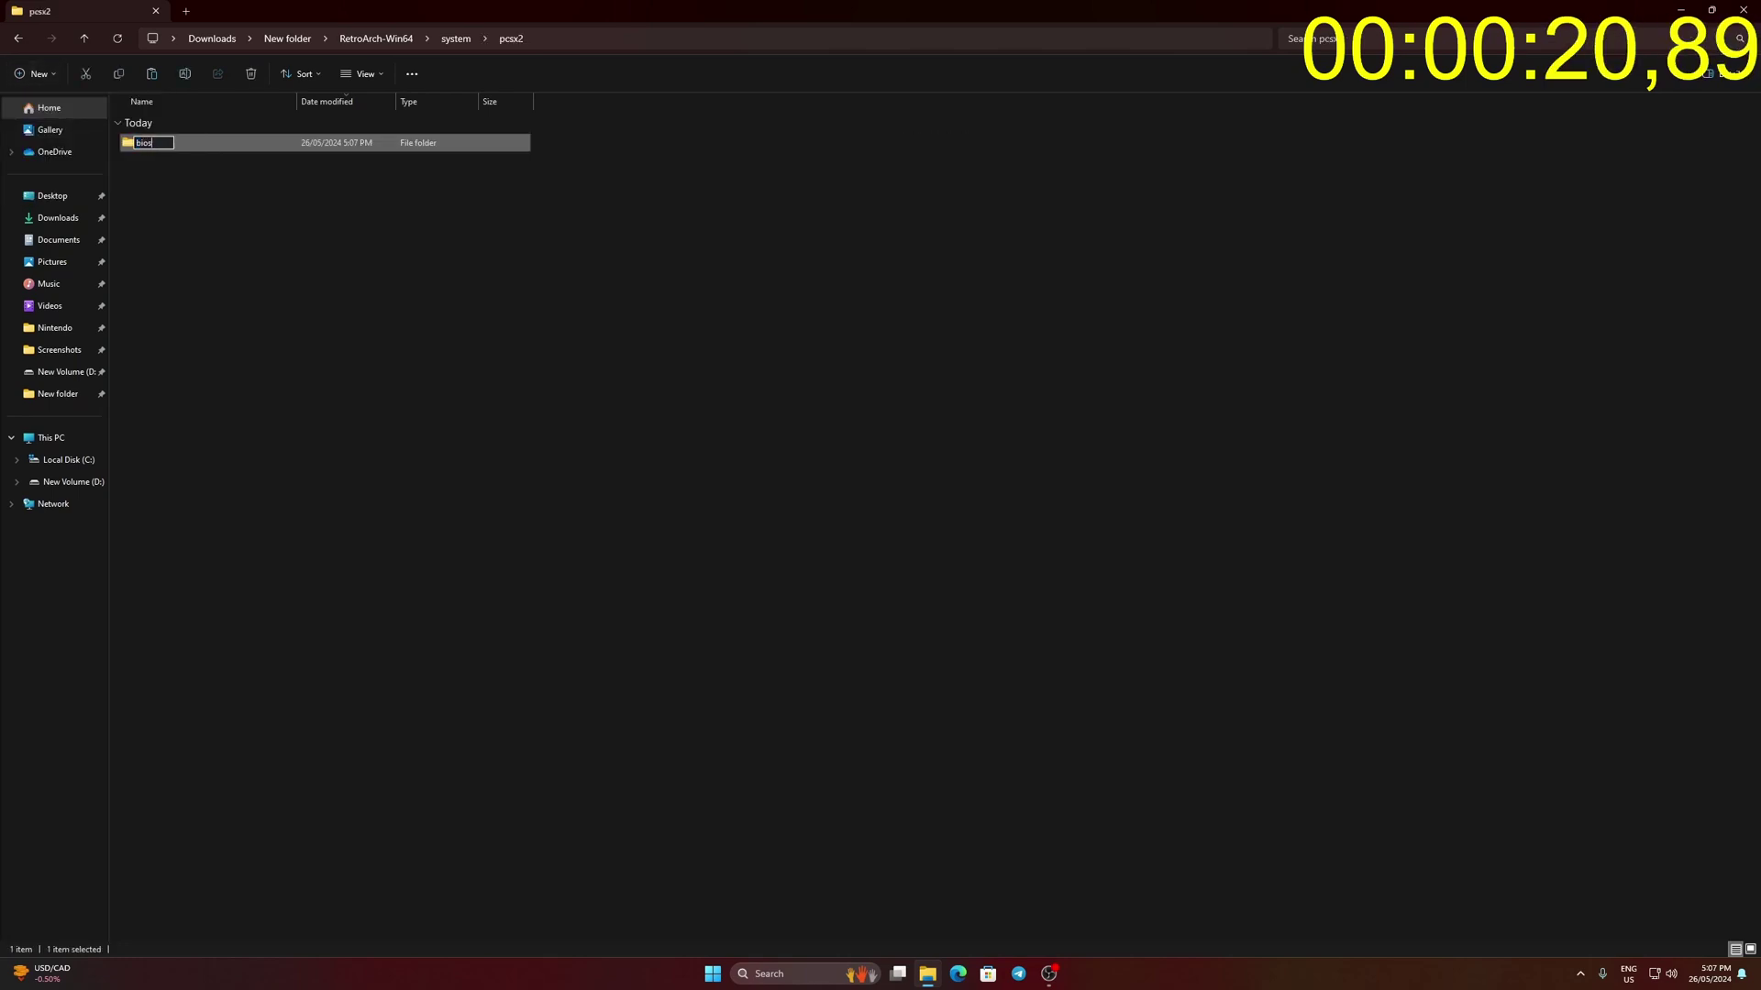
{"action": "type", "text": "bios"}
{"action": "key", "text": "Return"}
{"action": "key", "text": "Return"}
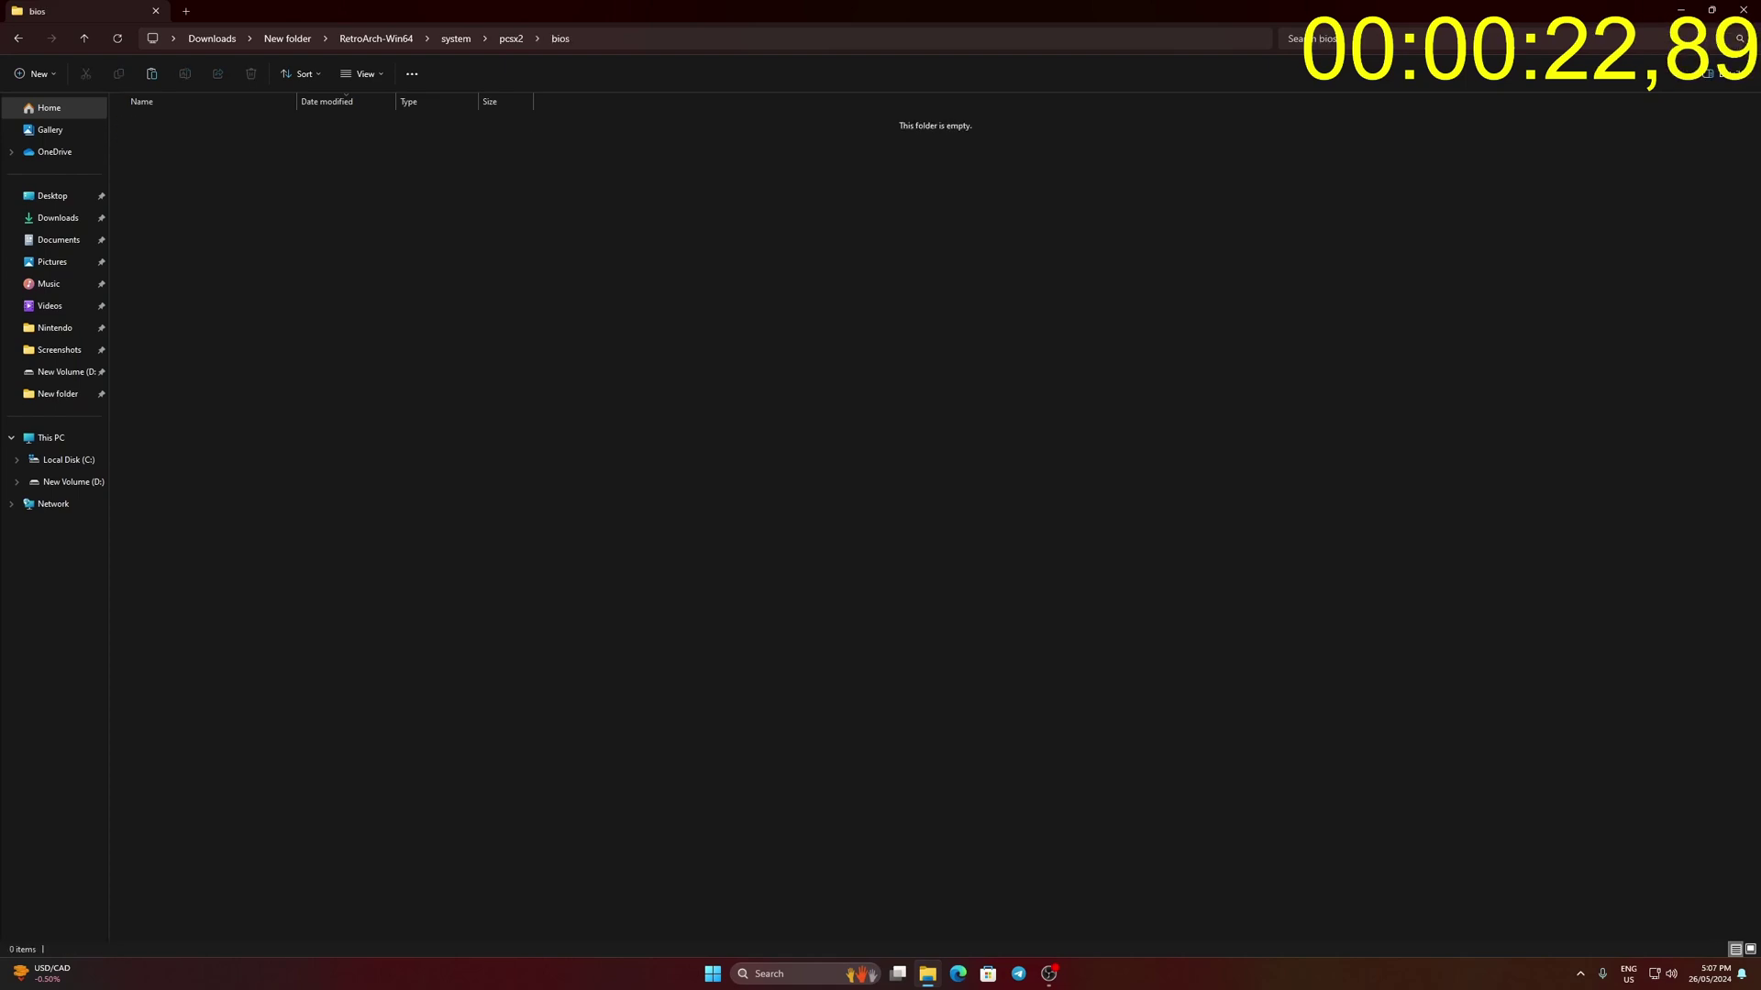
{"action": "key", "text": "ctrl+v"}
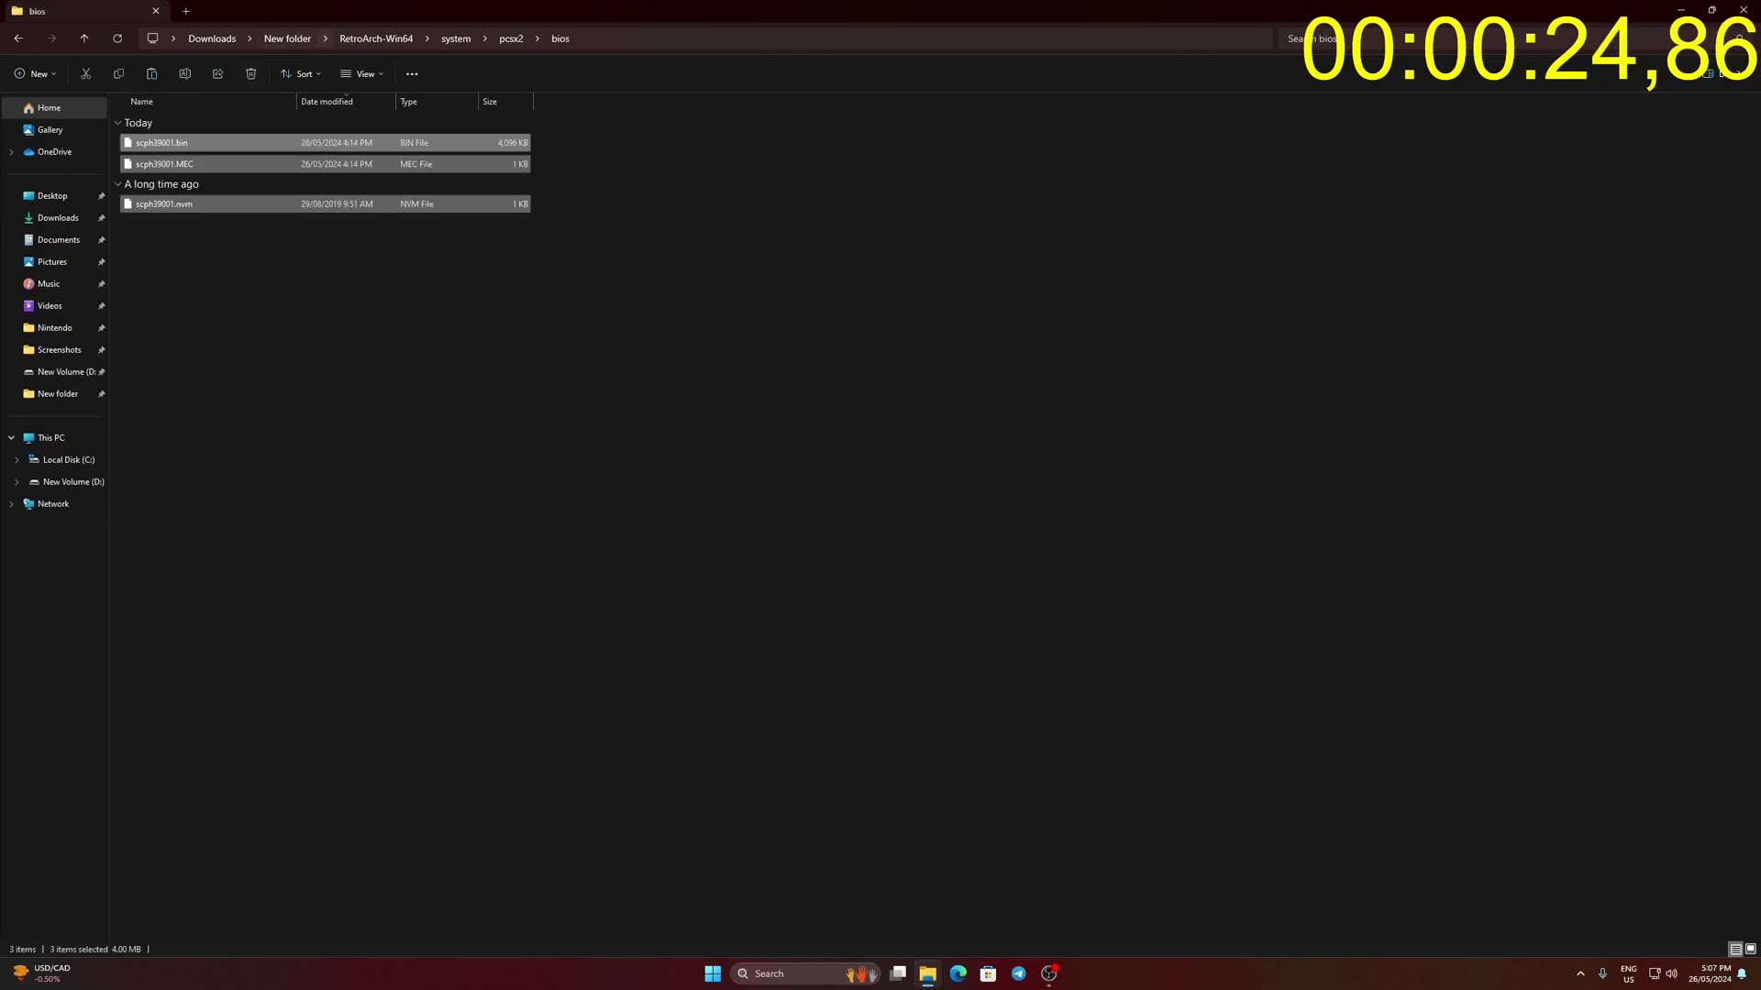
- Return to the RetroArch-Win64 folder and launch RetroArch
{"action": "key", "text": "alt+Up"}
{"action": "key", "text": "alt+Up"}
{"action": "scroll", "coordinate": [266, 844], "scroll_direction": "down", "scroll_amount": 12}
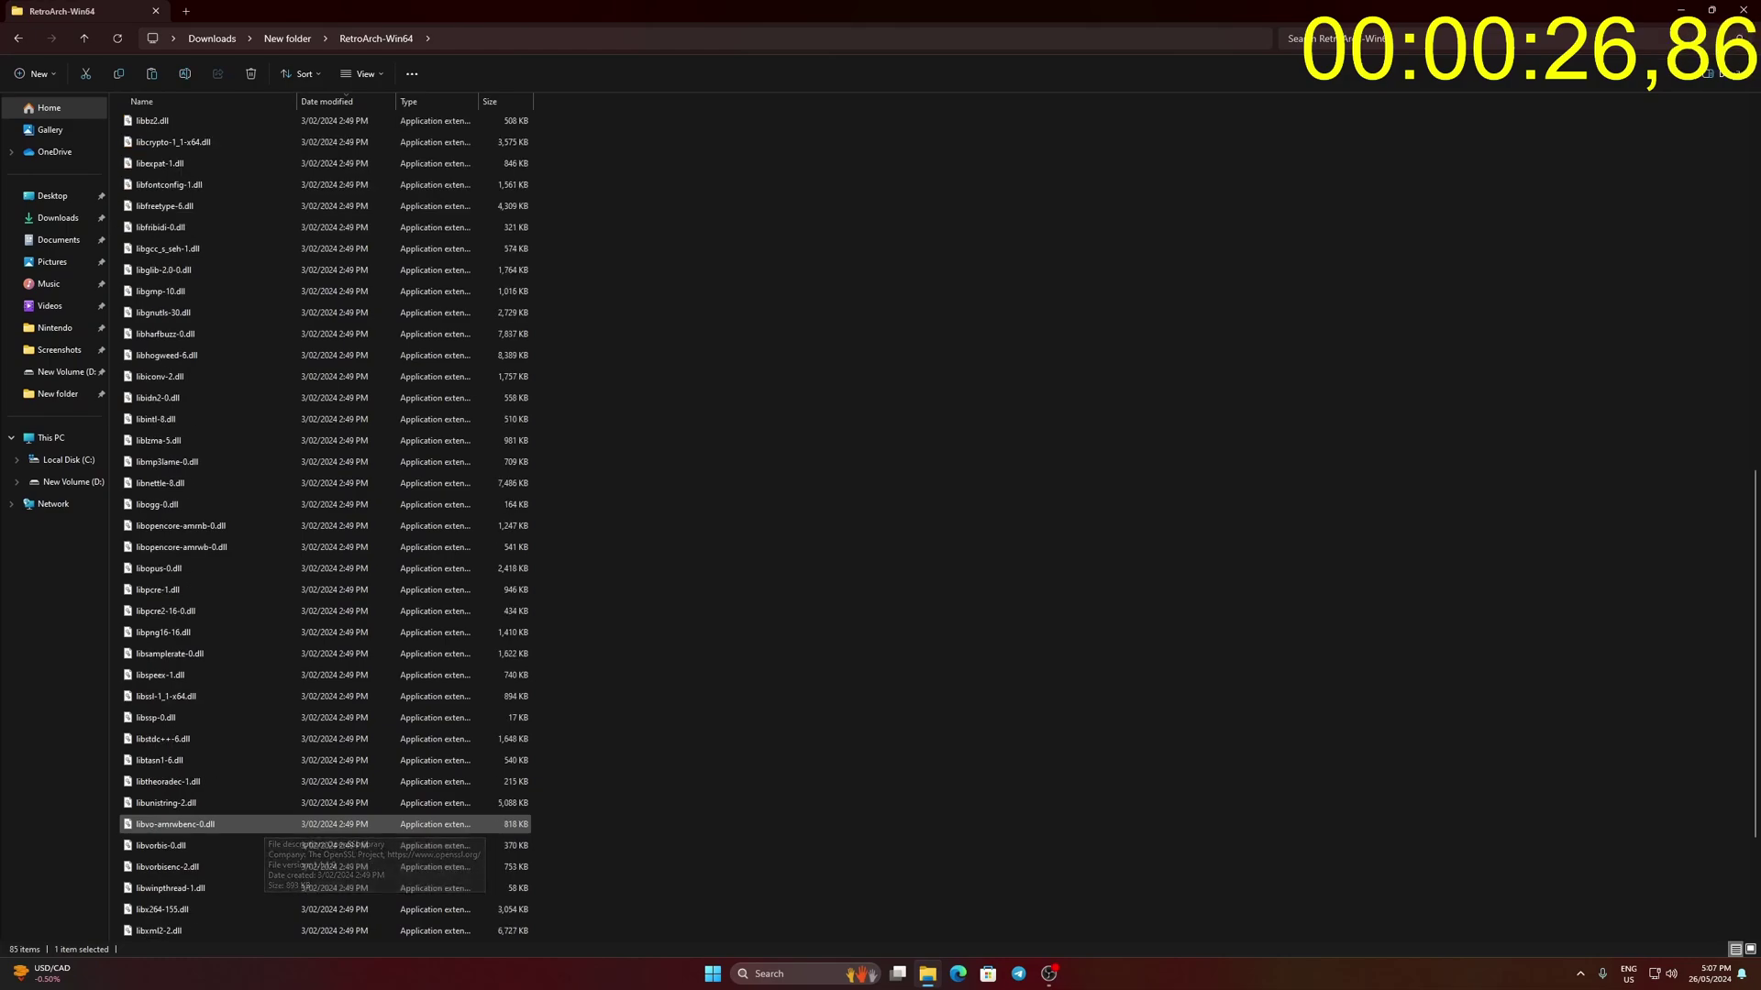
{"action": "double_click", "coordinate": [266, 824]}
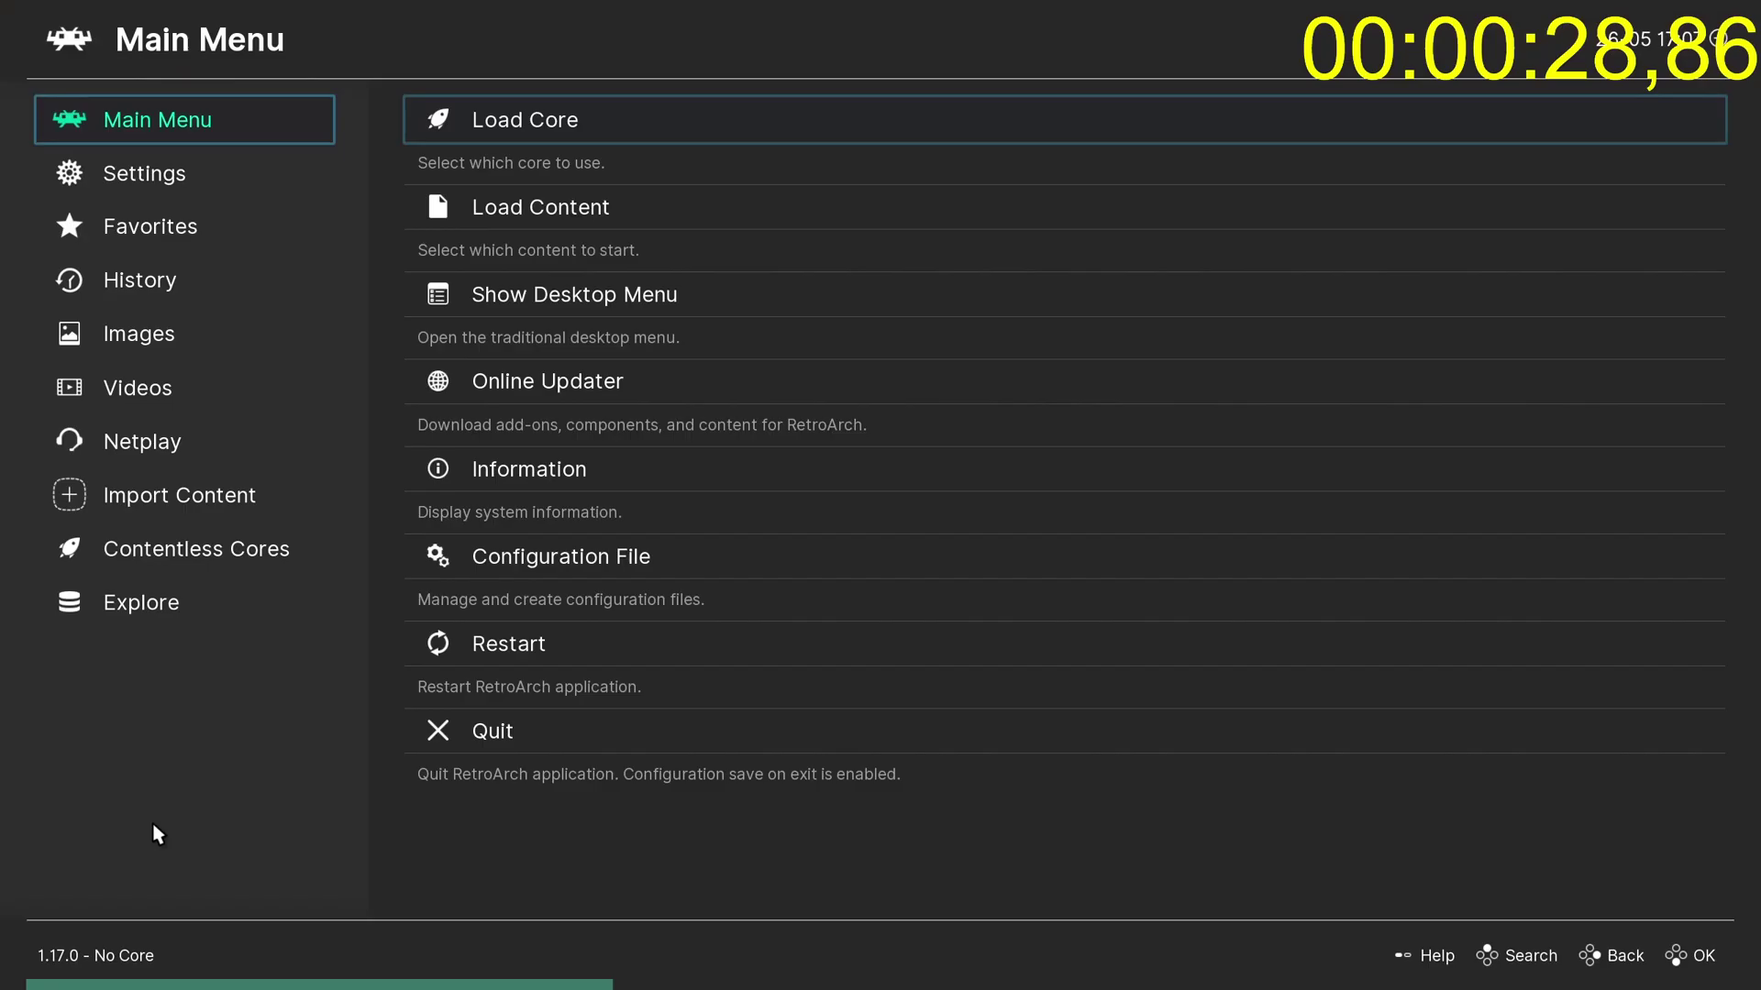
- Download the Sony - PlayStation 2 (LRPS2) core from the core downloader
{"action": "left_click", "coordinate": [523, 124]}
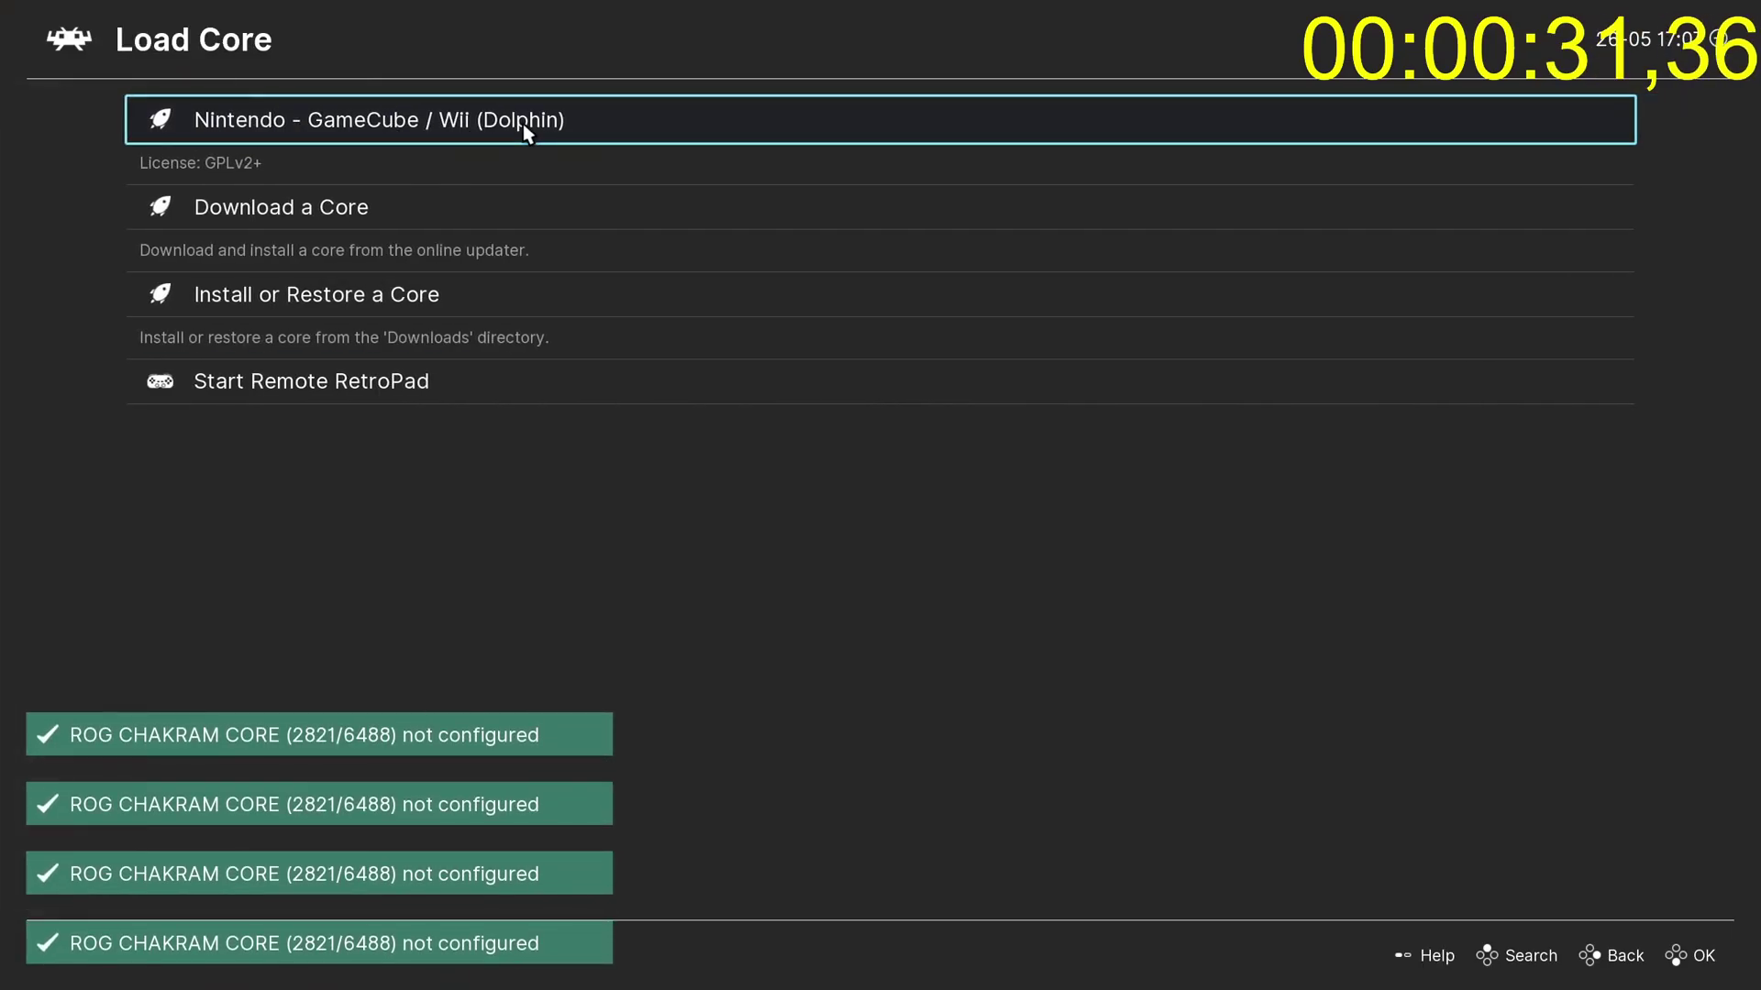
{"action": "left_click", "coordinate": [336, 205]}
{"action": "scroll", "coordinate": [389, 687], "scroll_direction": "down", "scroll_amount": 20}
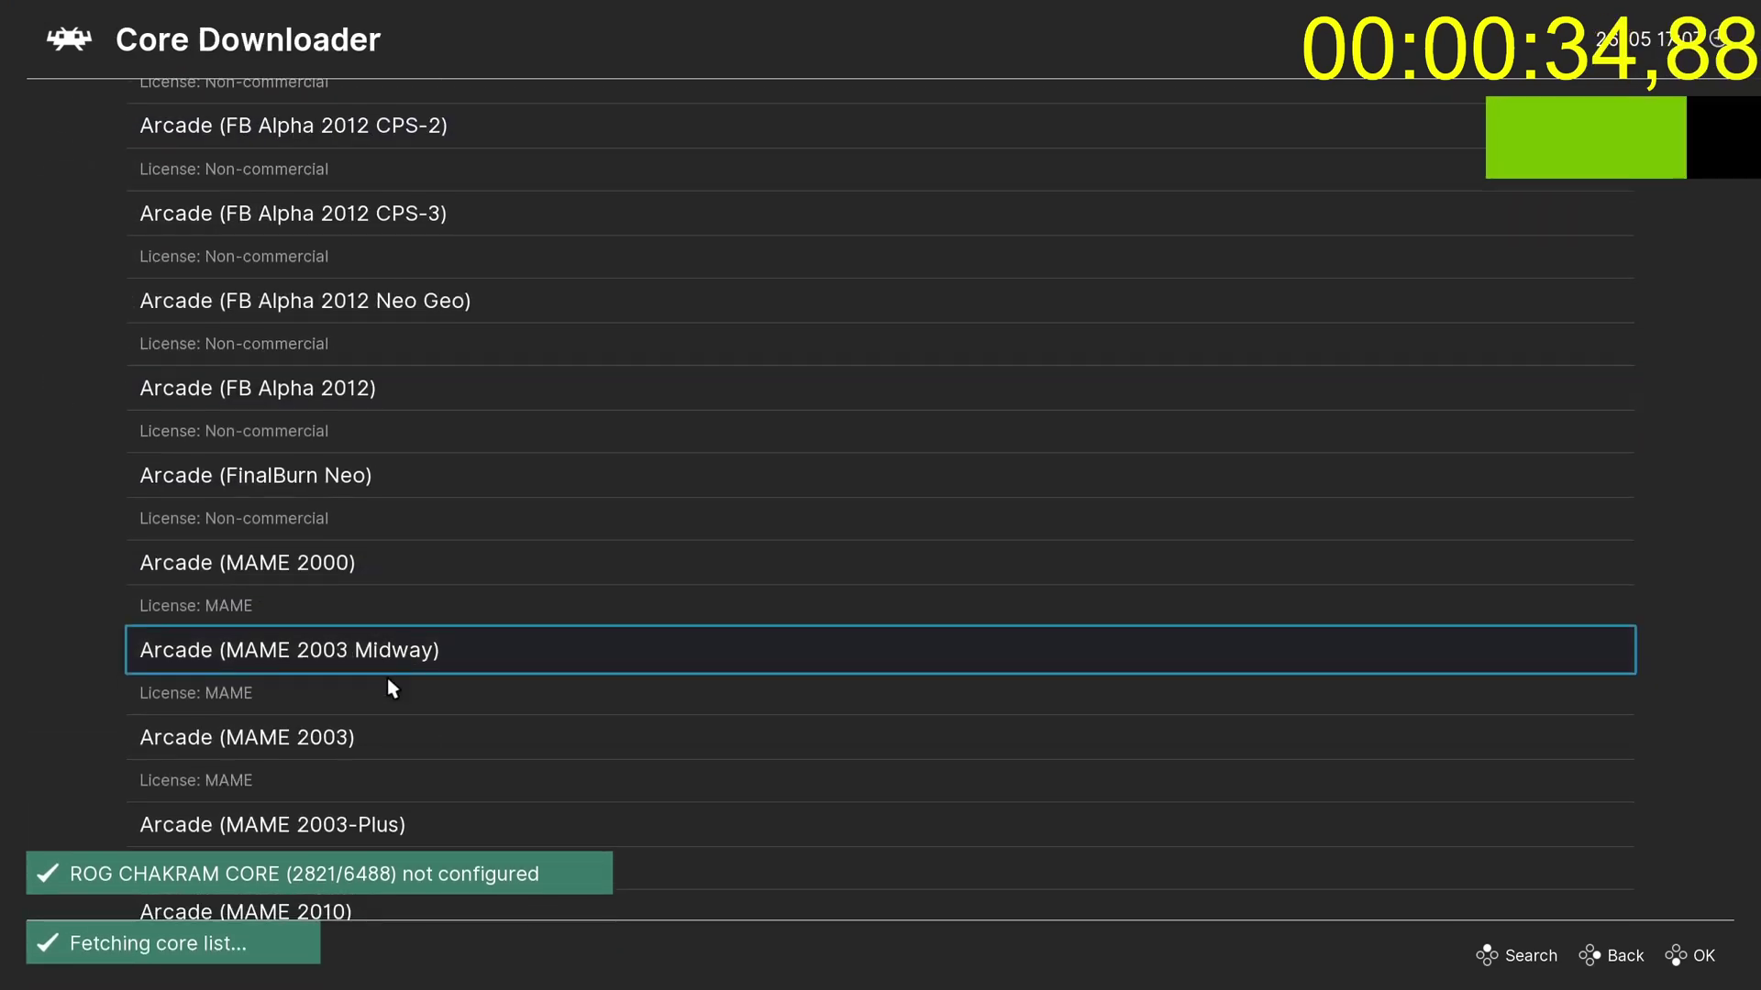
{"action": "scroll", "coordinate": [397, 717], "scroll_direction": "down", "scroll_amount": 20}
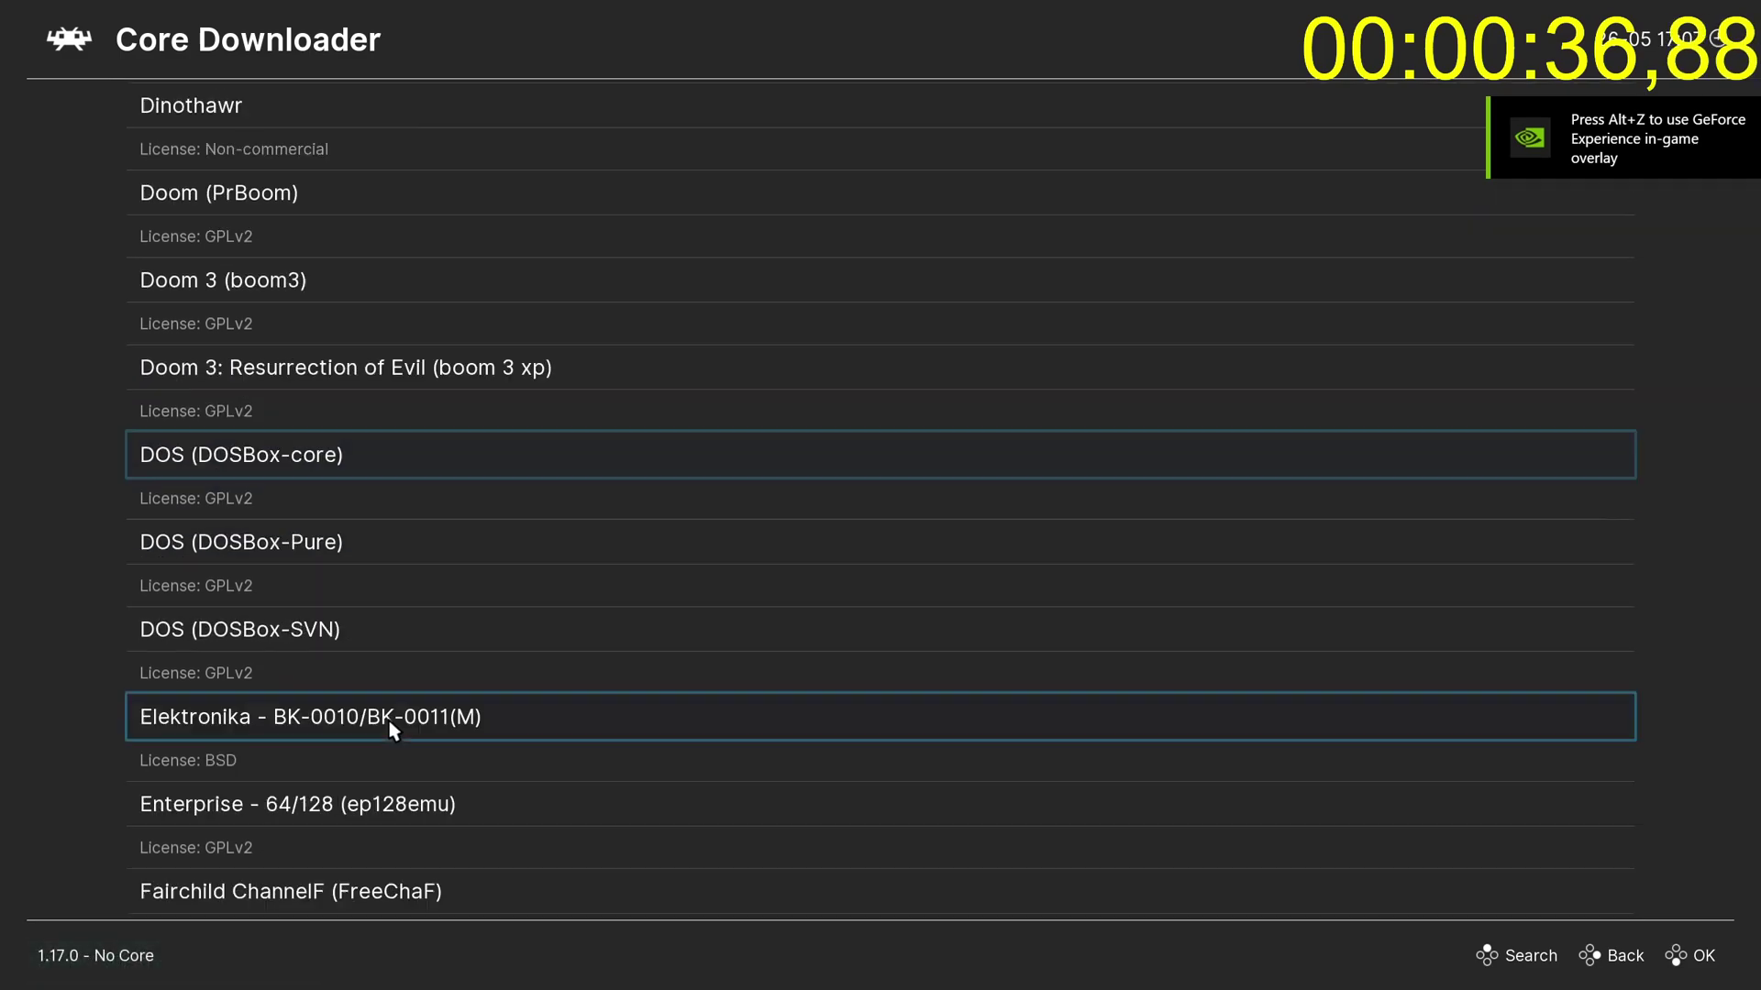
{"action": "scroll", "coordinate": [392, 737], "scroll_direction": "down", "scroll_amount": 20}
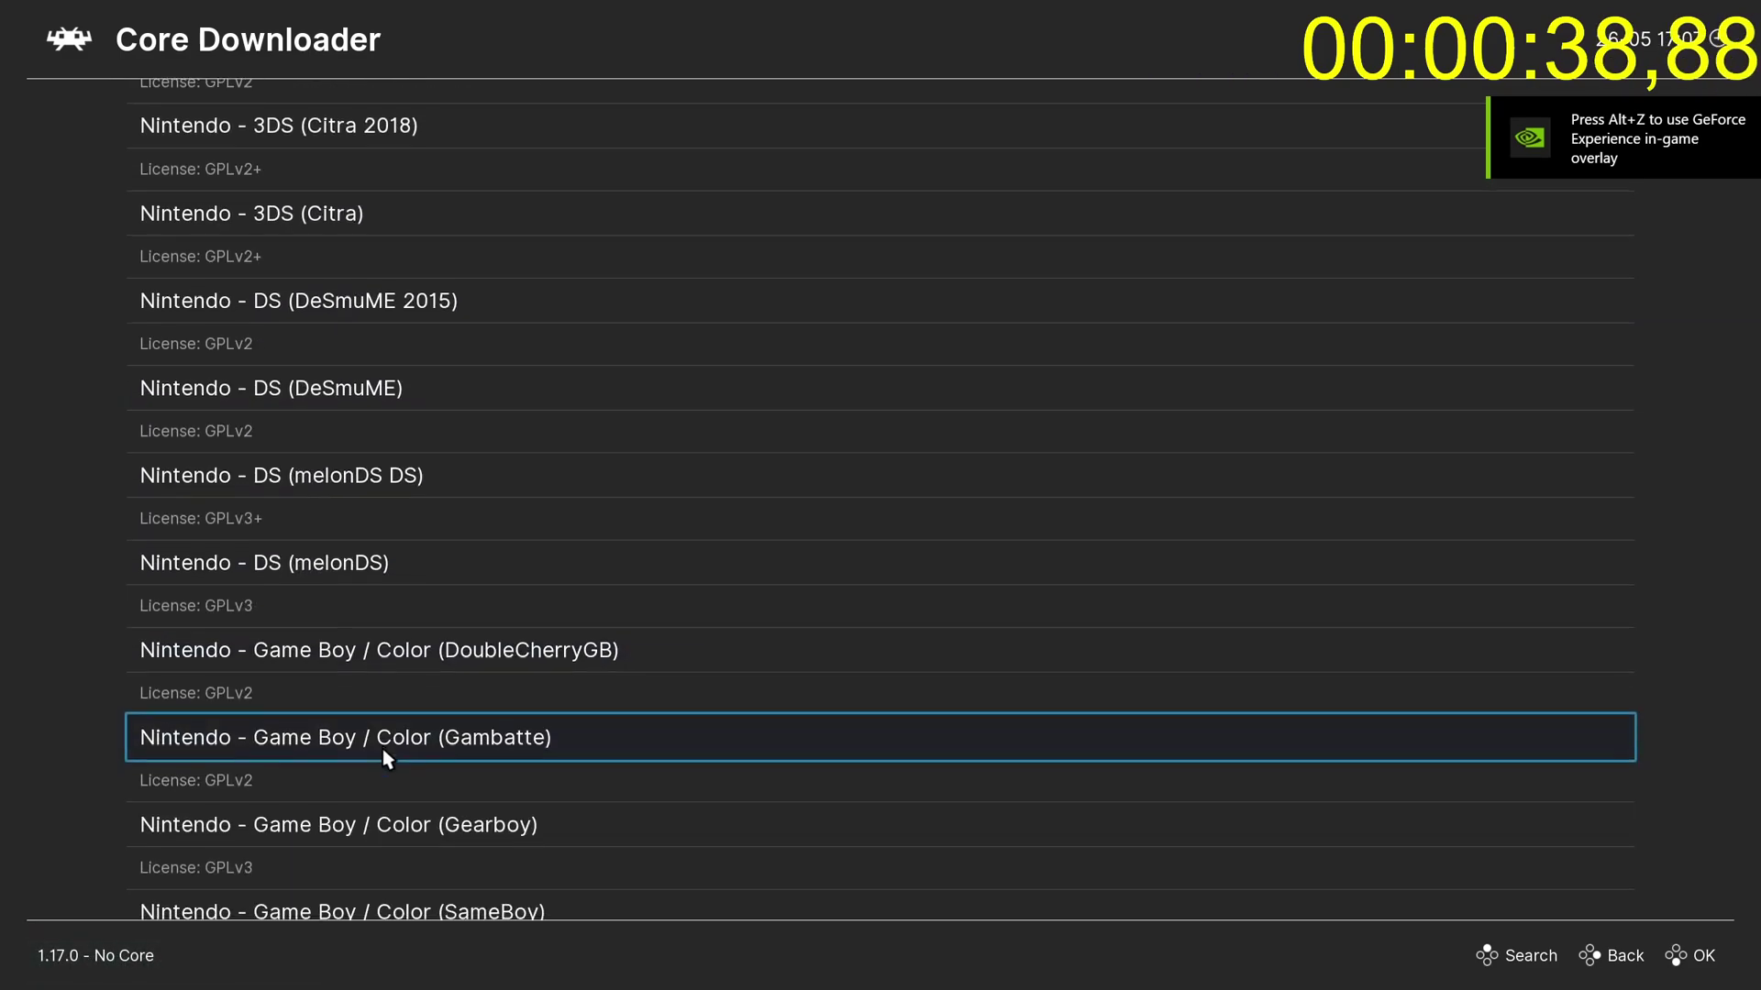
{"action": "scroll", "coordinate": [381, 754], "scroll_direction": "down", "scroll_amount": 20}
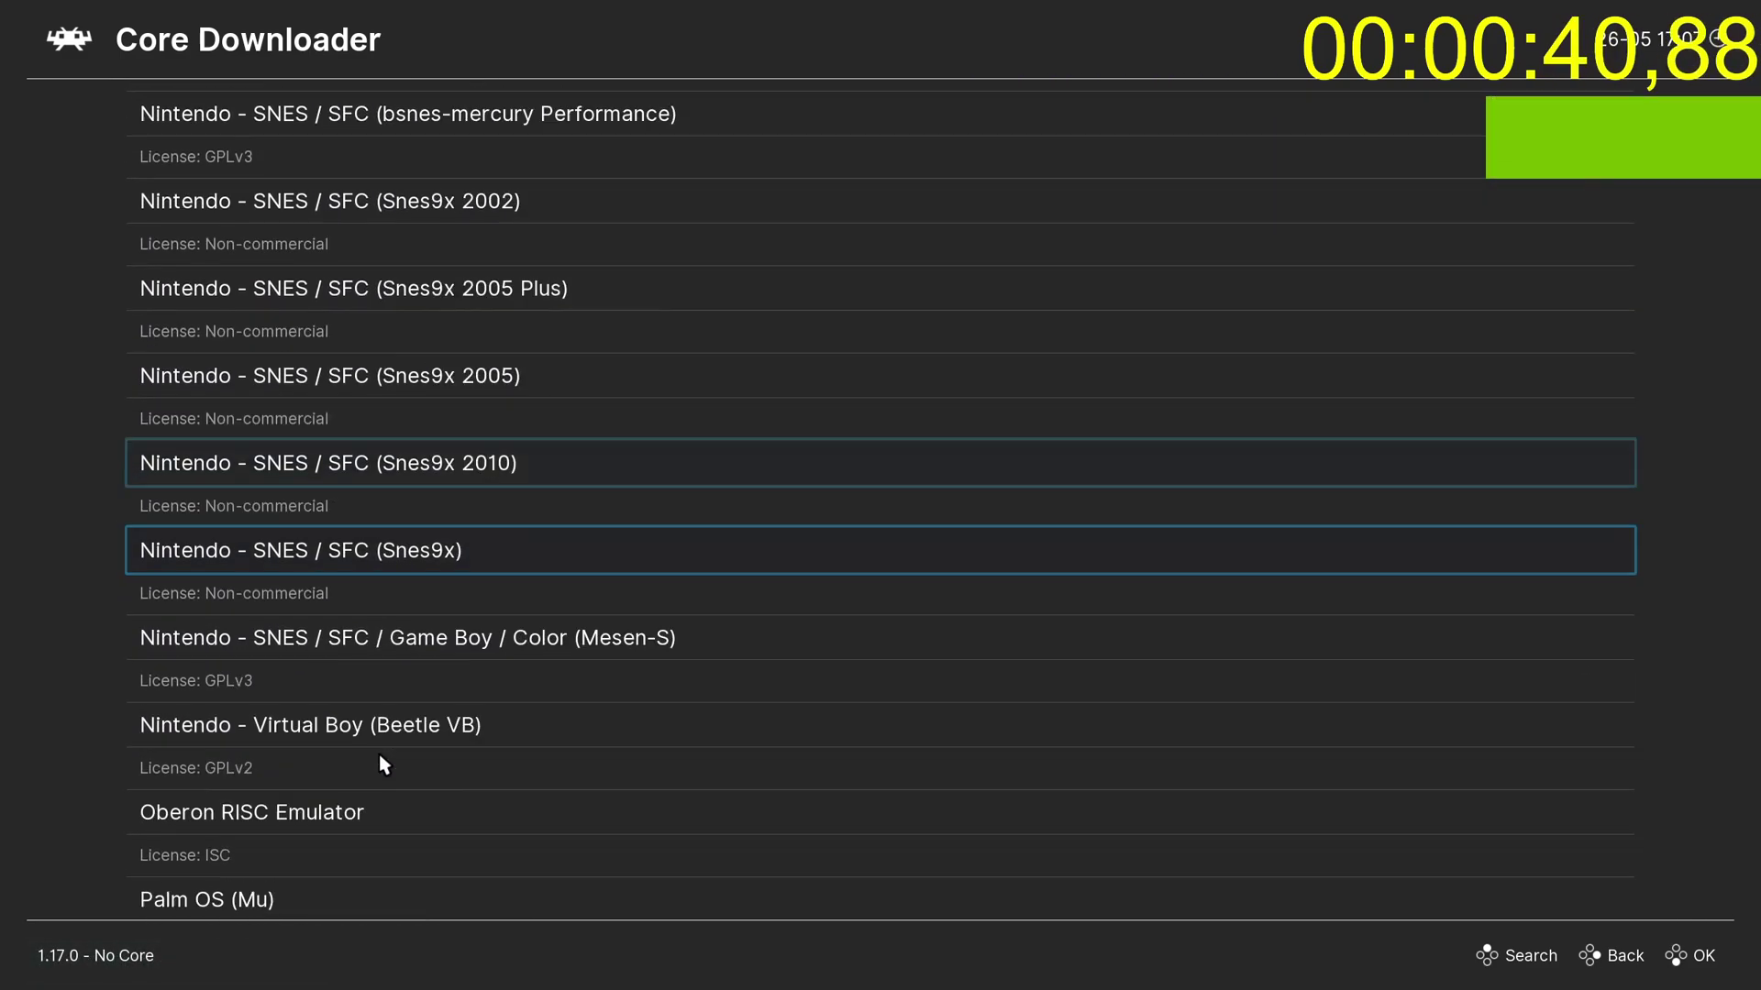
{"action": "scroll", "coordinate": [381, 767], "scroll_direction": "down", "scroll_amount": 20}
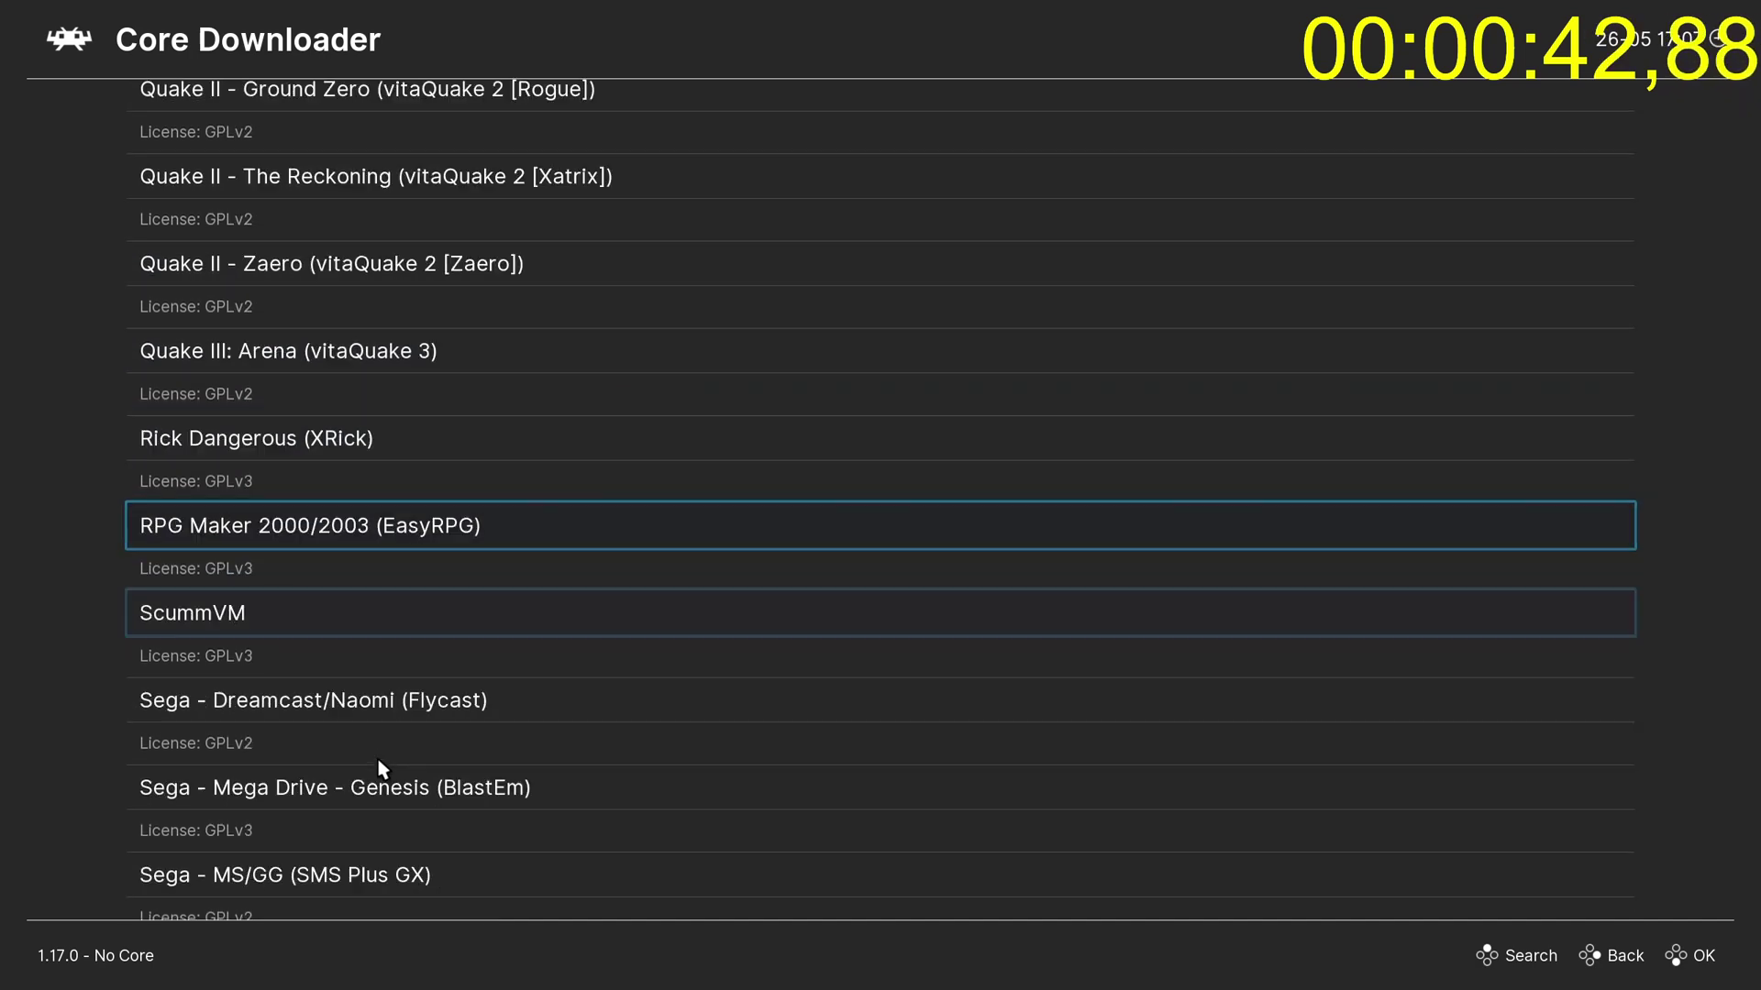
{"action": "scroll", "coordinate": [381, 767], "scroll_direction": "down", "scroll_amount": 15}
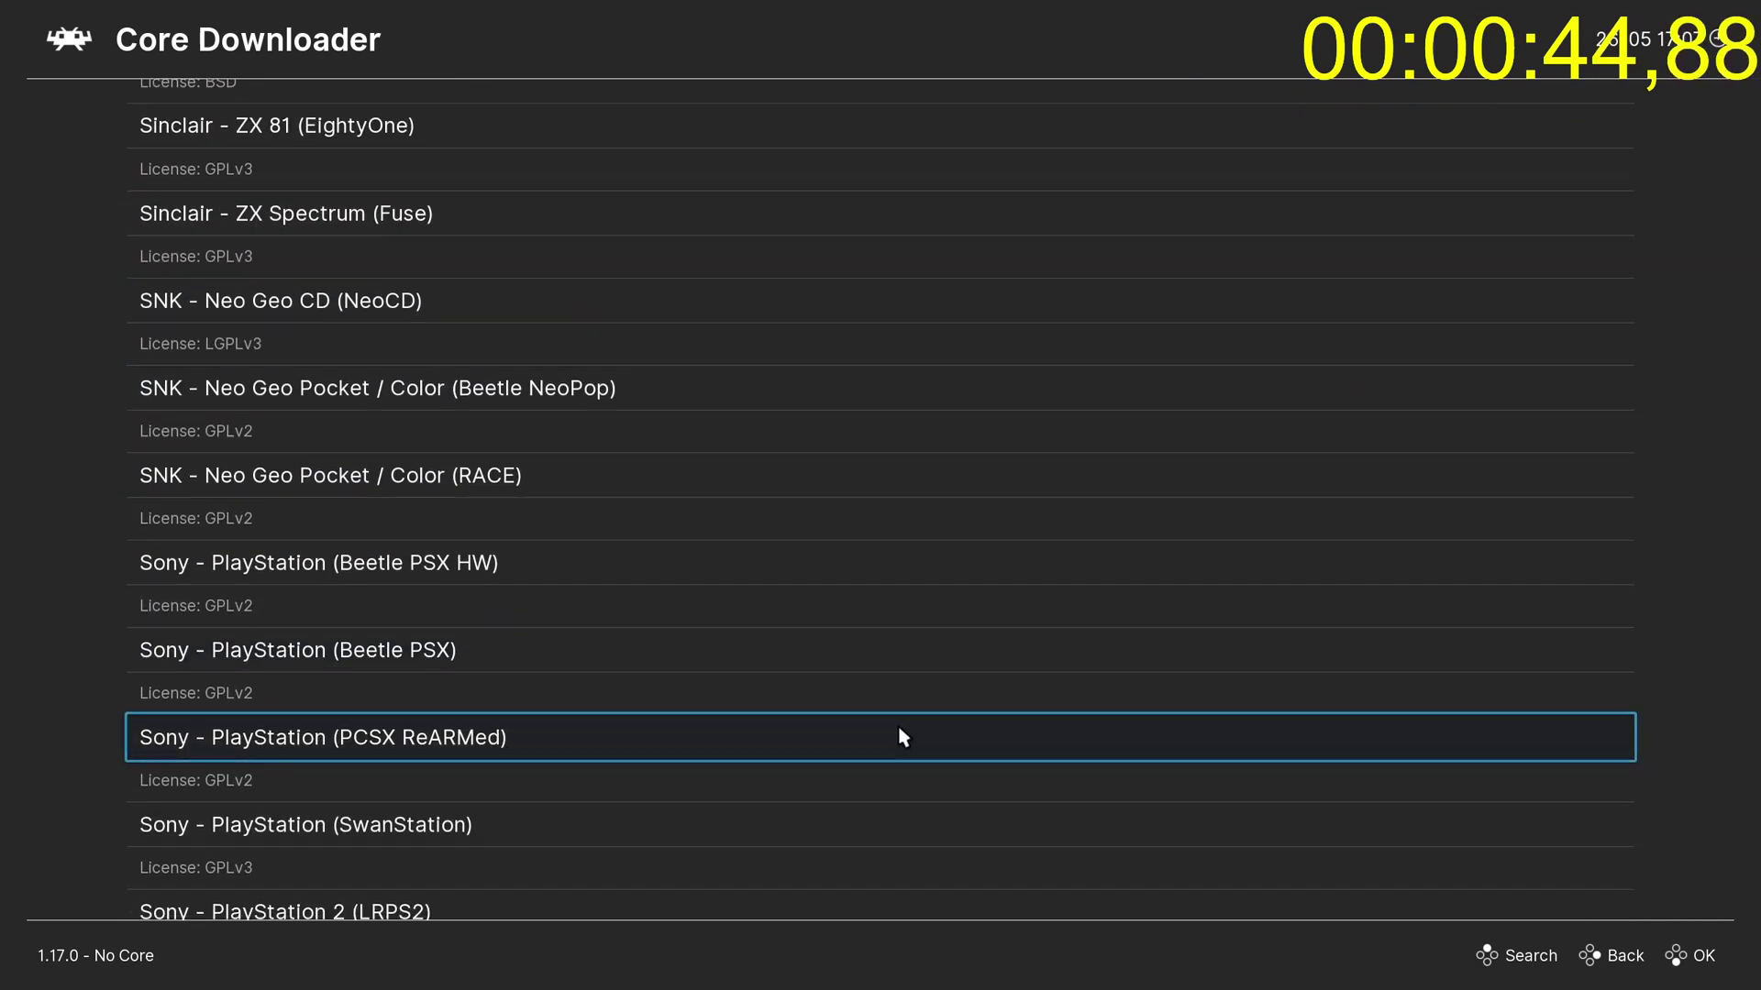
{"action": "scroll", "coordinate": [1160, 775], "scroll_direction": "down", "scroll_amount": 8}
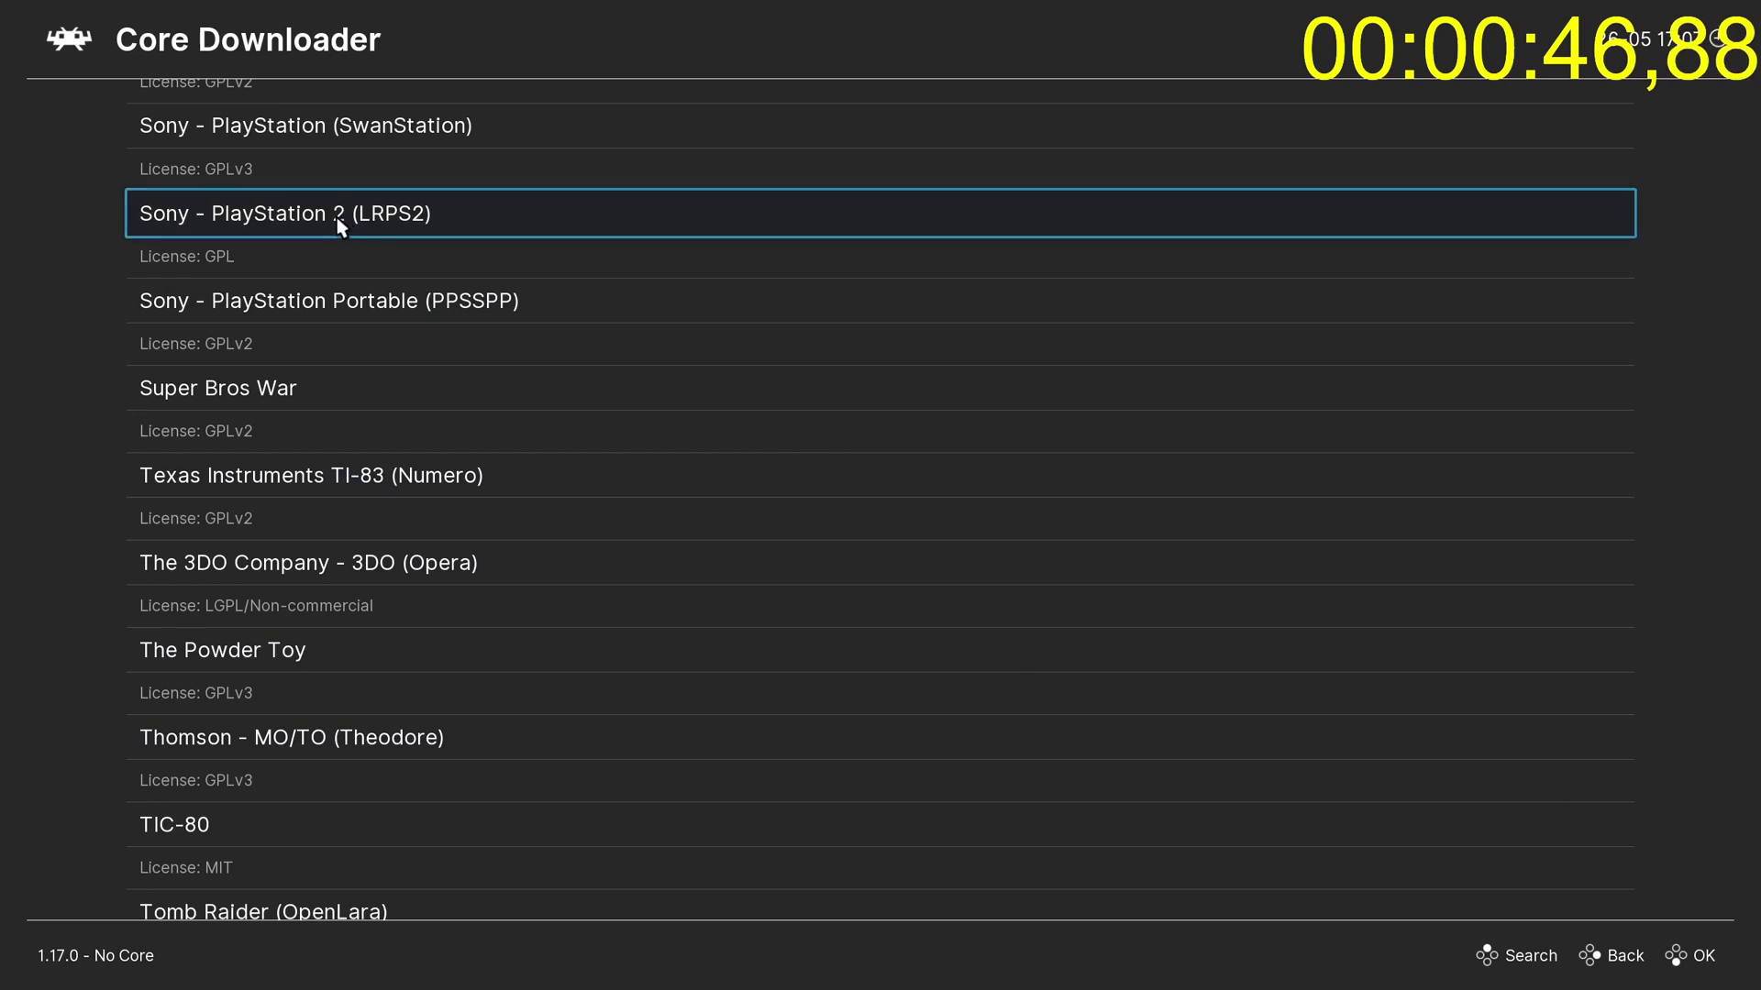
{"action": "left_click", "coordinate": [422, 216]}
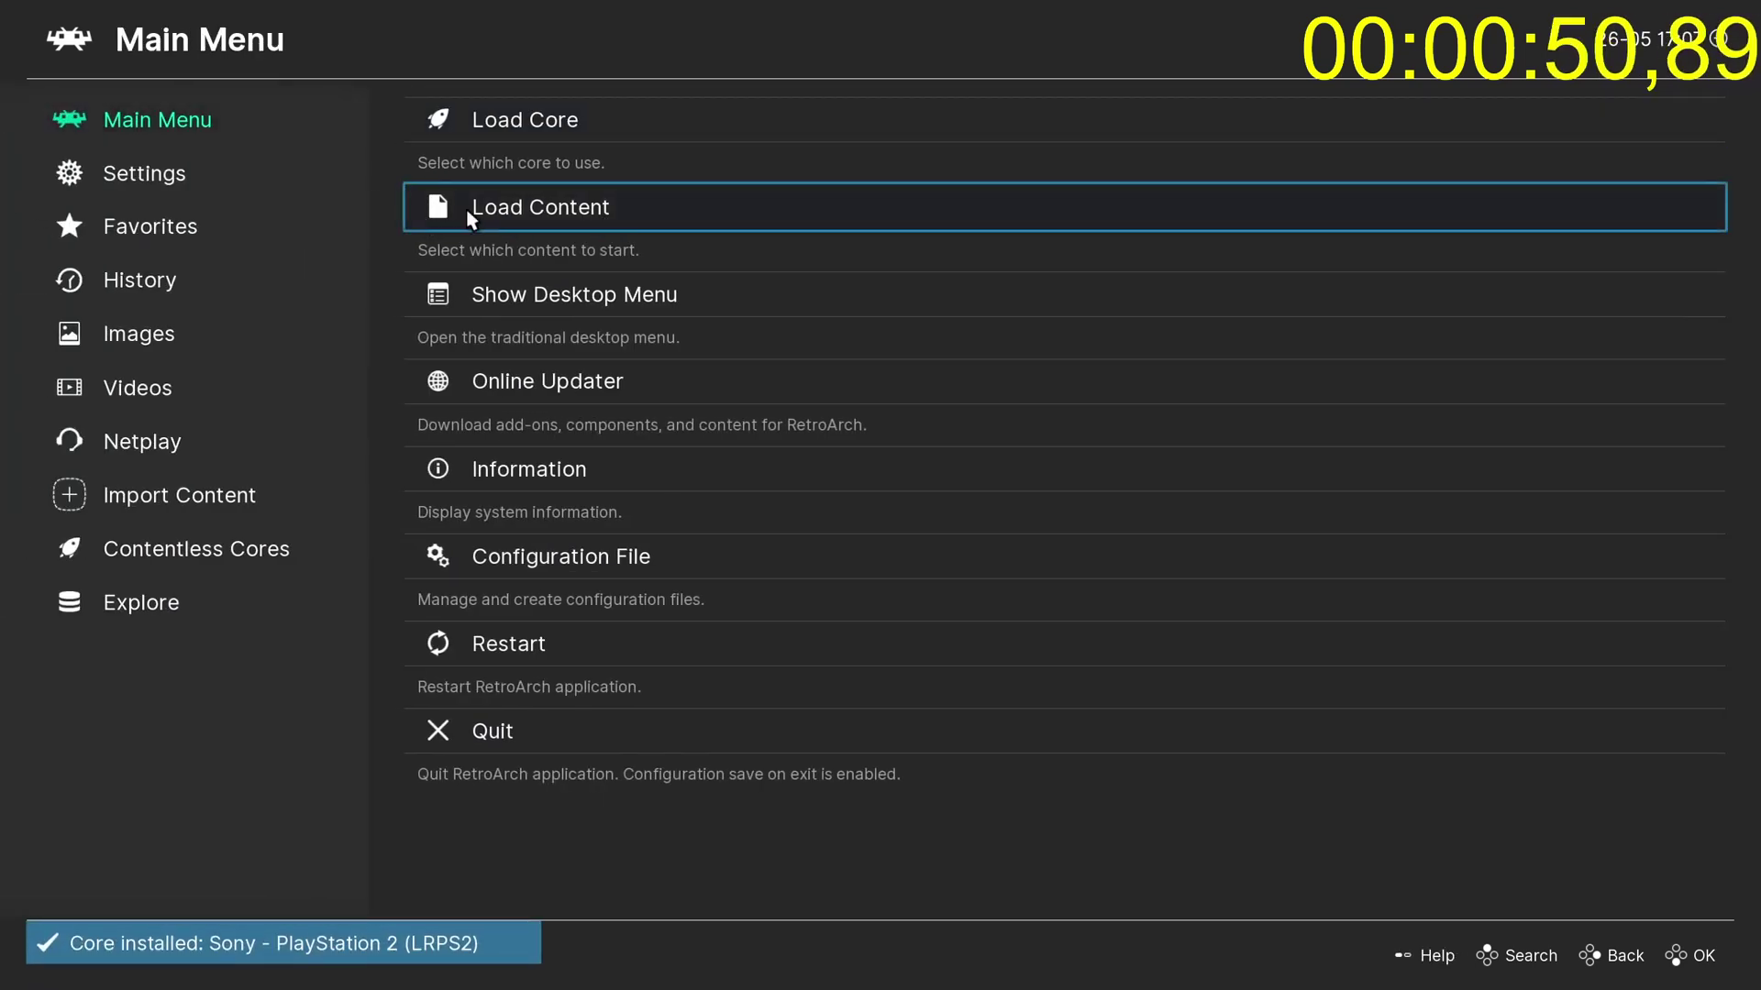
- Load Onimusha 3 - Demon Siege (USA).gz from Downloads\New folder and continue past its title screen
{"action": "left_click", "coordinate": [467, 213]}
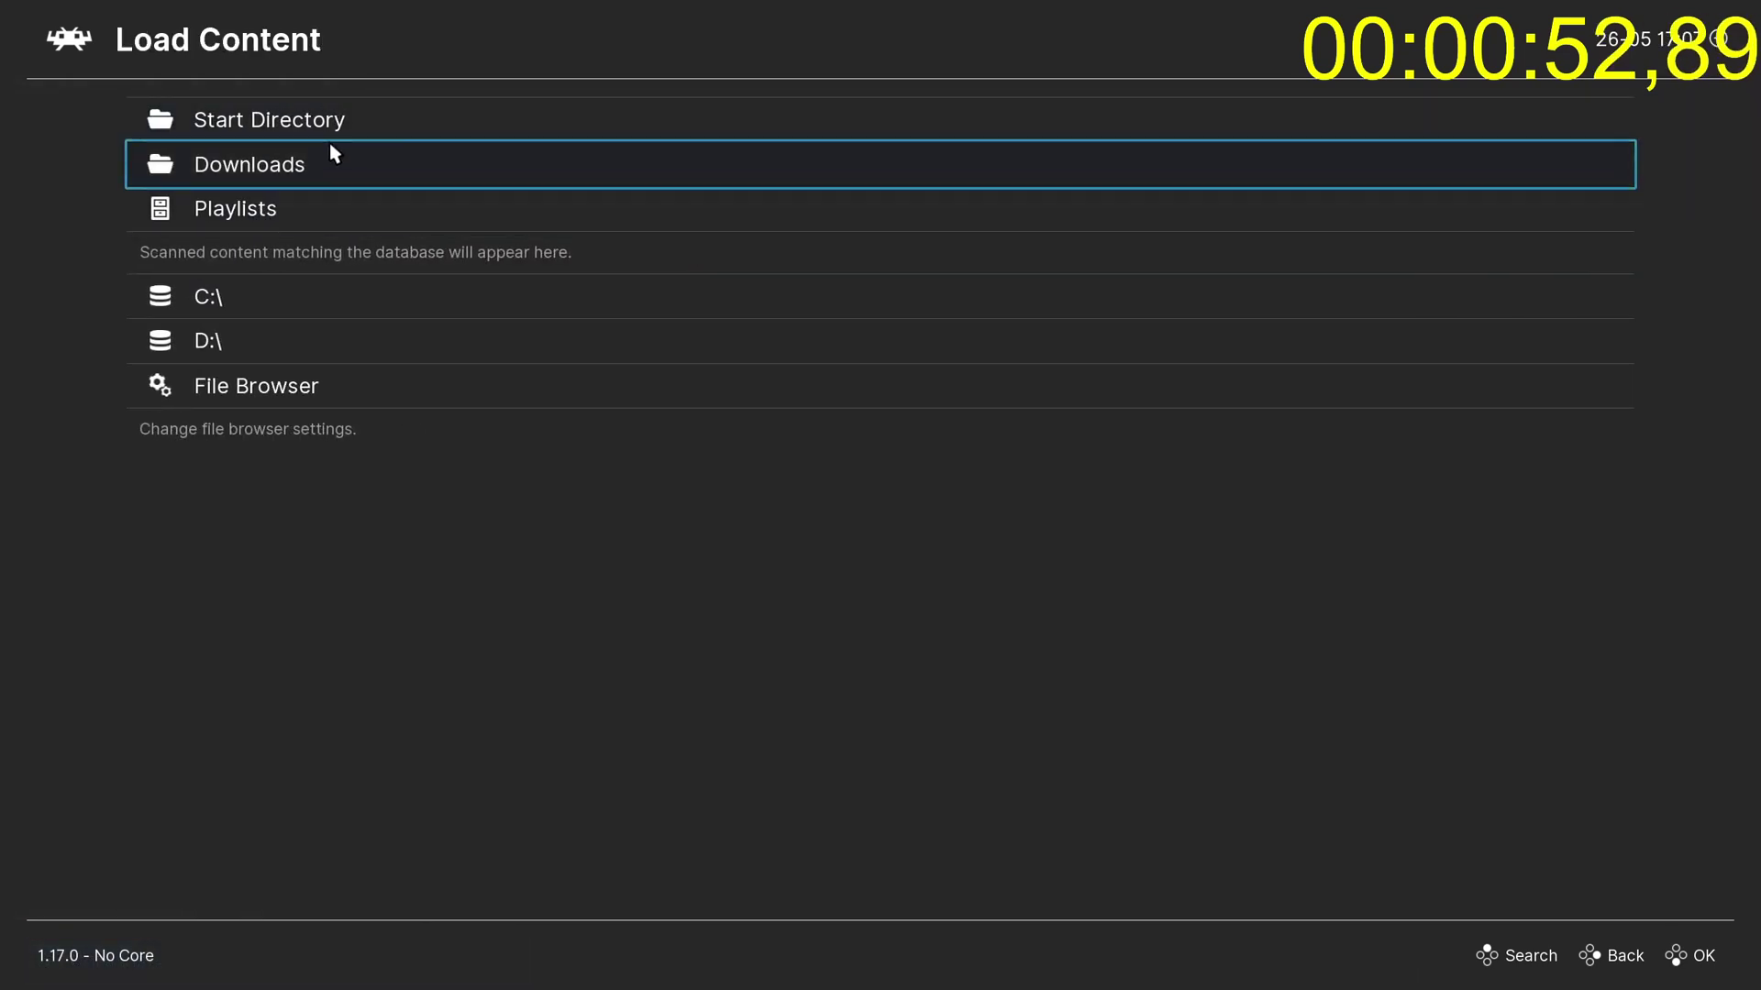
{"action": "left_click", "coordinate": [327, 163]}
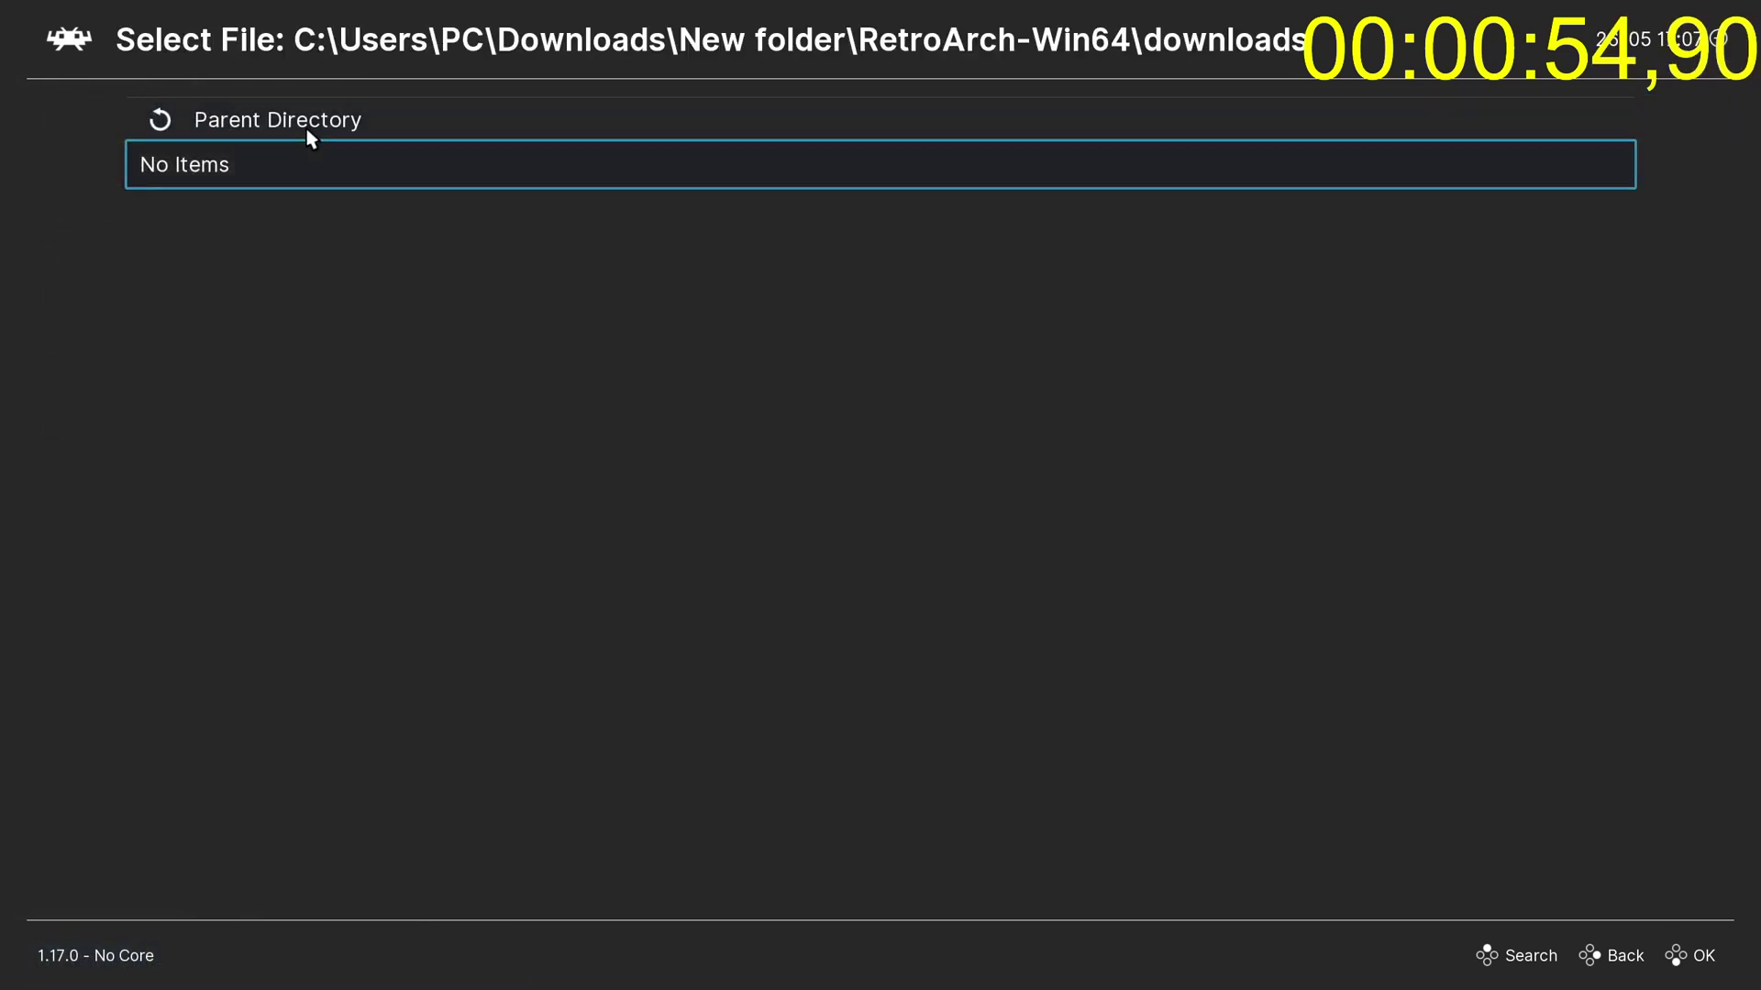
{"action": "left_click", "coordinate": [247, 131]}
{"action": "left_click", "coordinate": [228, 123]}
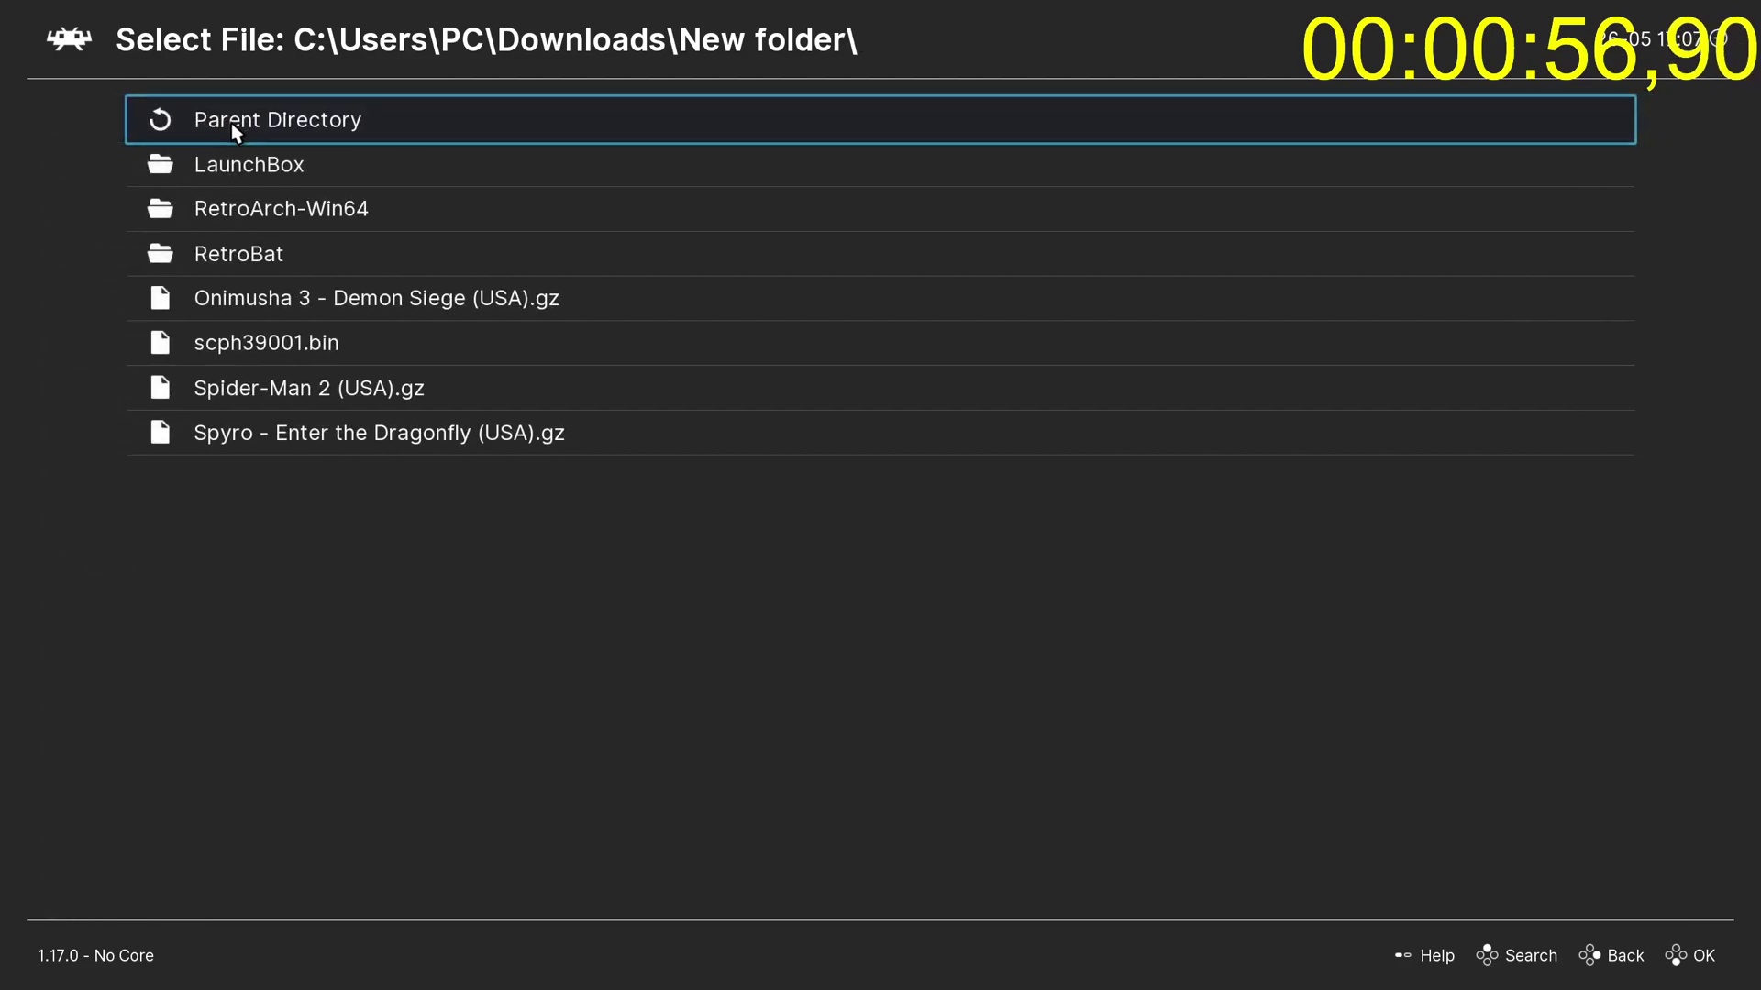
{"action": "key", "text": "alt+Tab"}
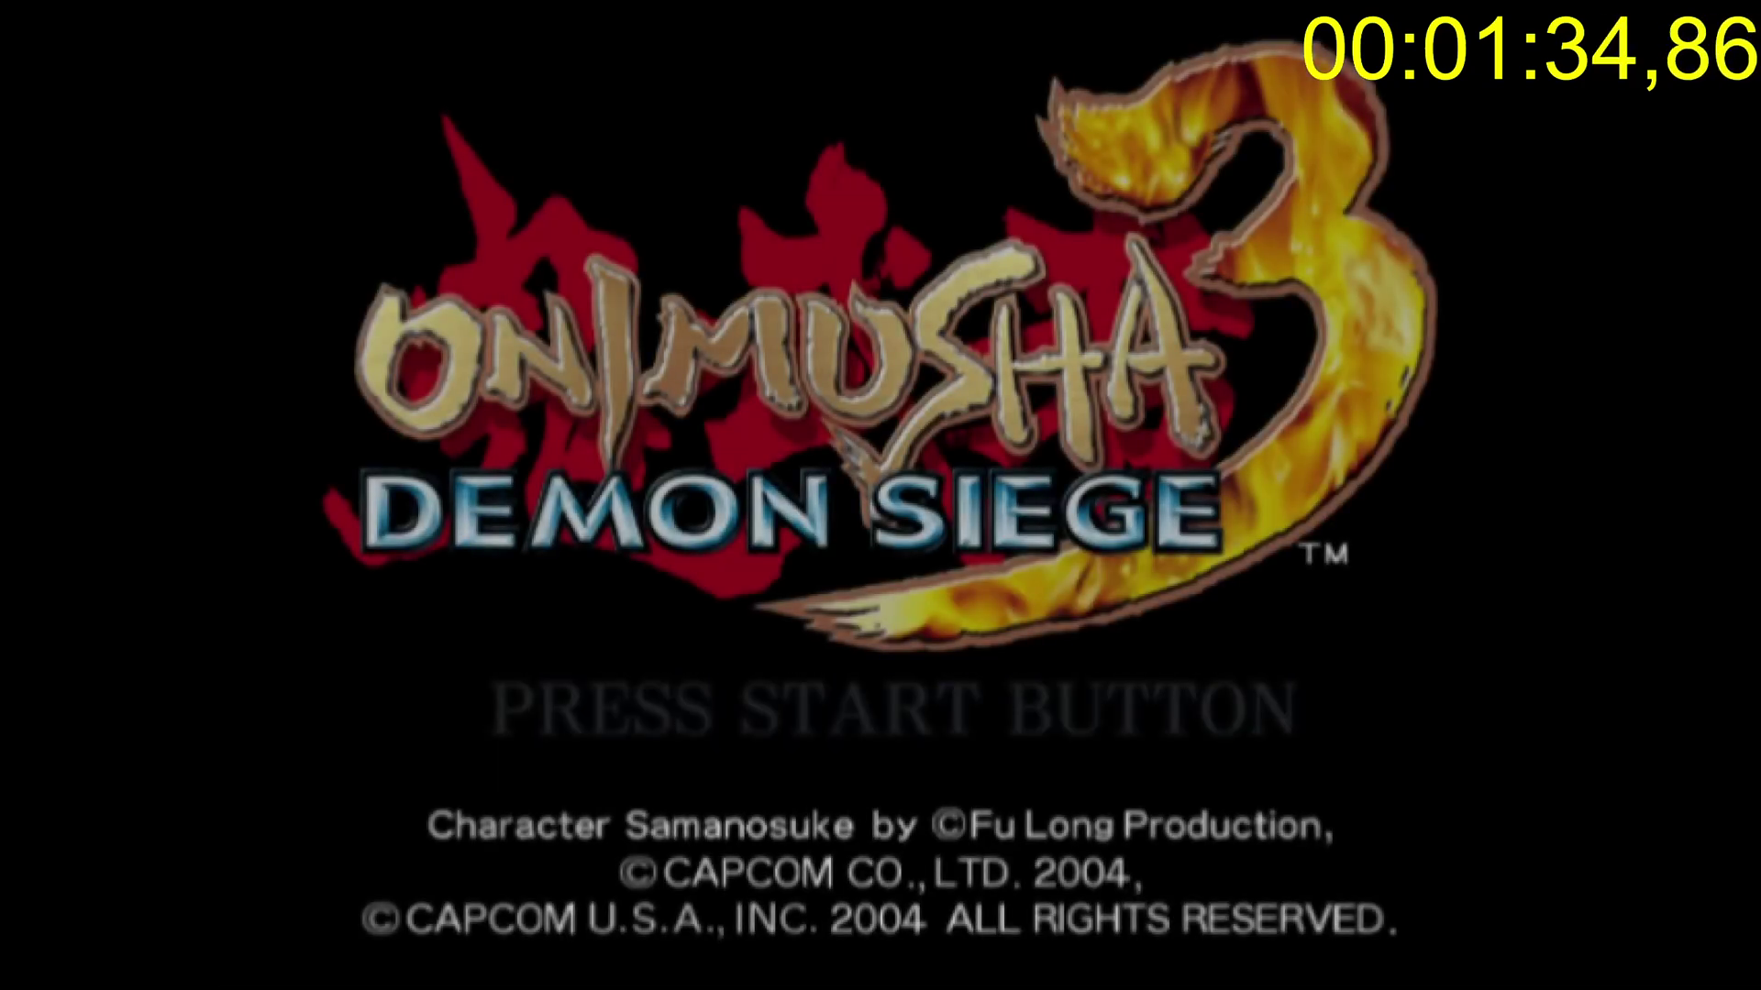
{"action": "key", "text": "Return"}
{"action": "key", "text": "Return"}
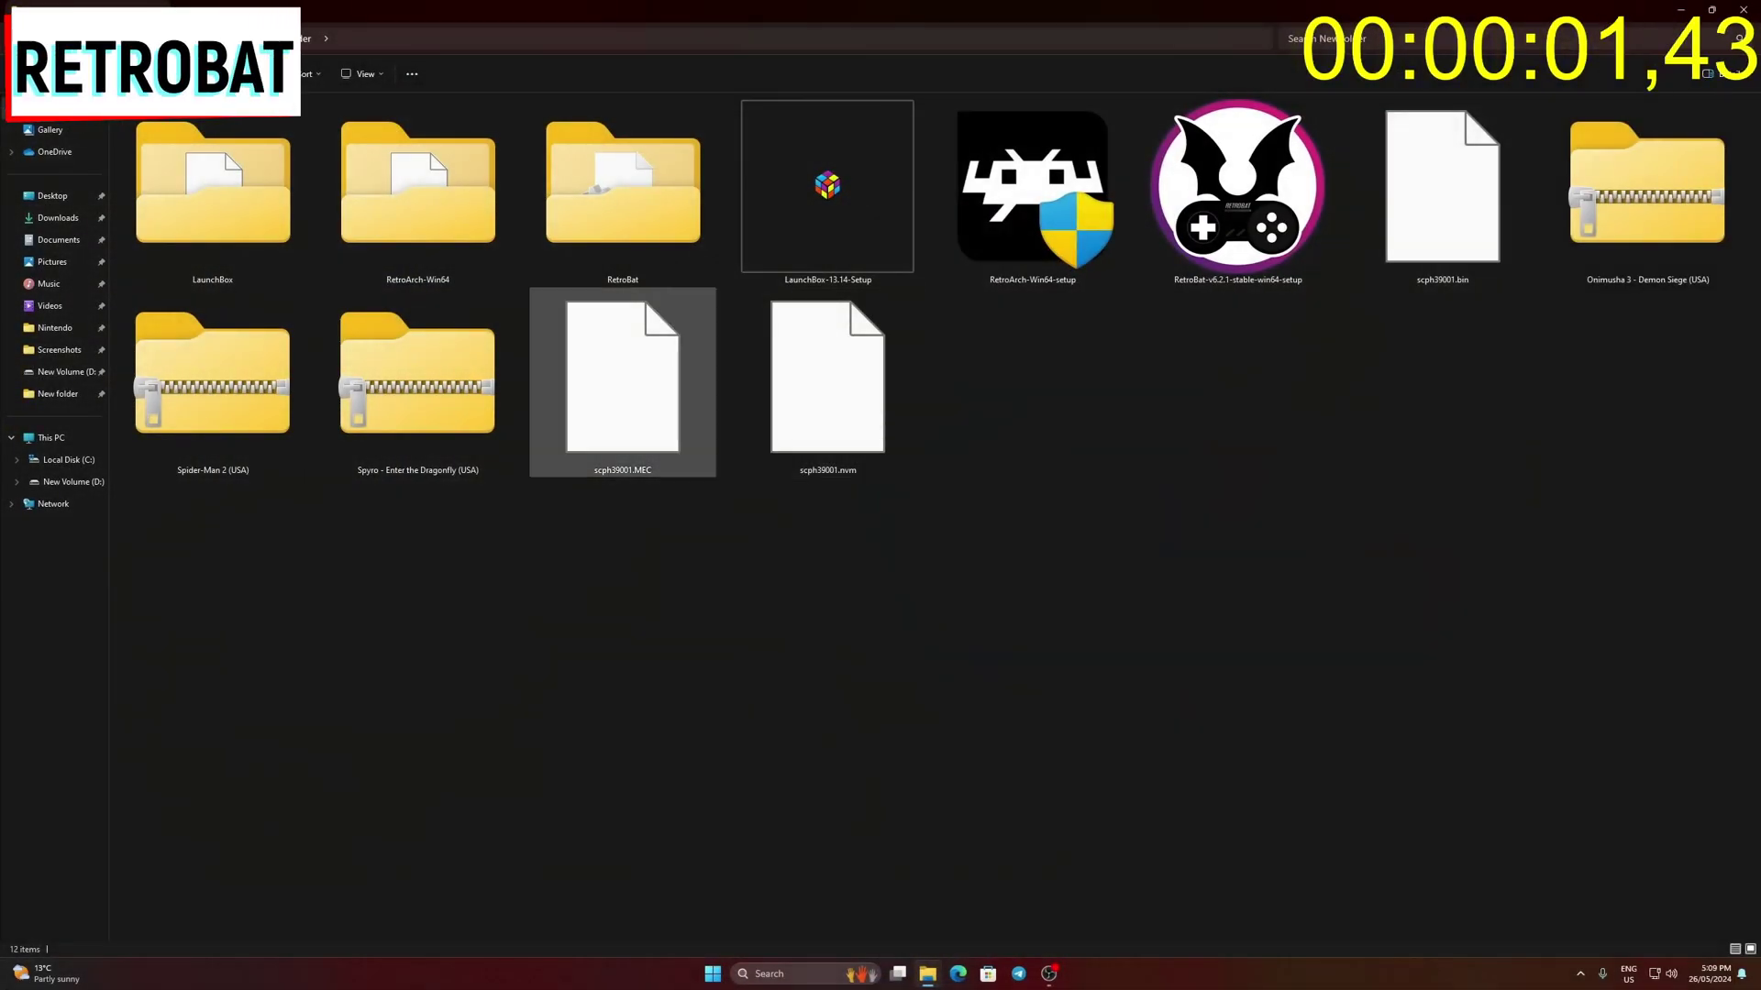
- In File Explorer, paste the copied scph39001 BIOS files into RetroBat\bios\pcsx2\bios
{"action": "left_click", "coordinate": [623, 193]}
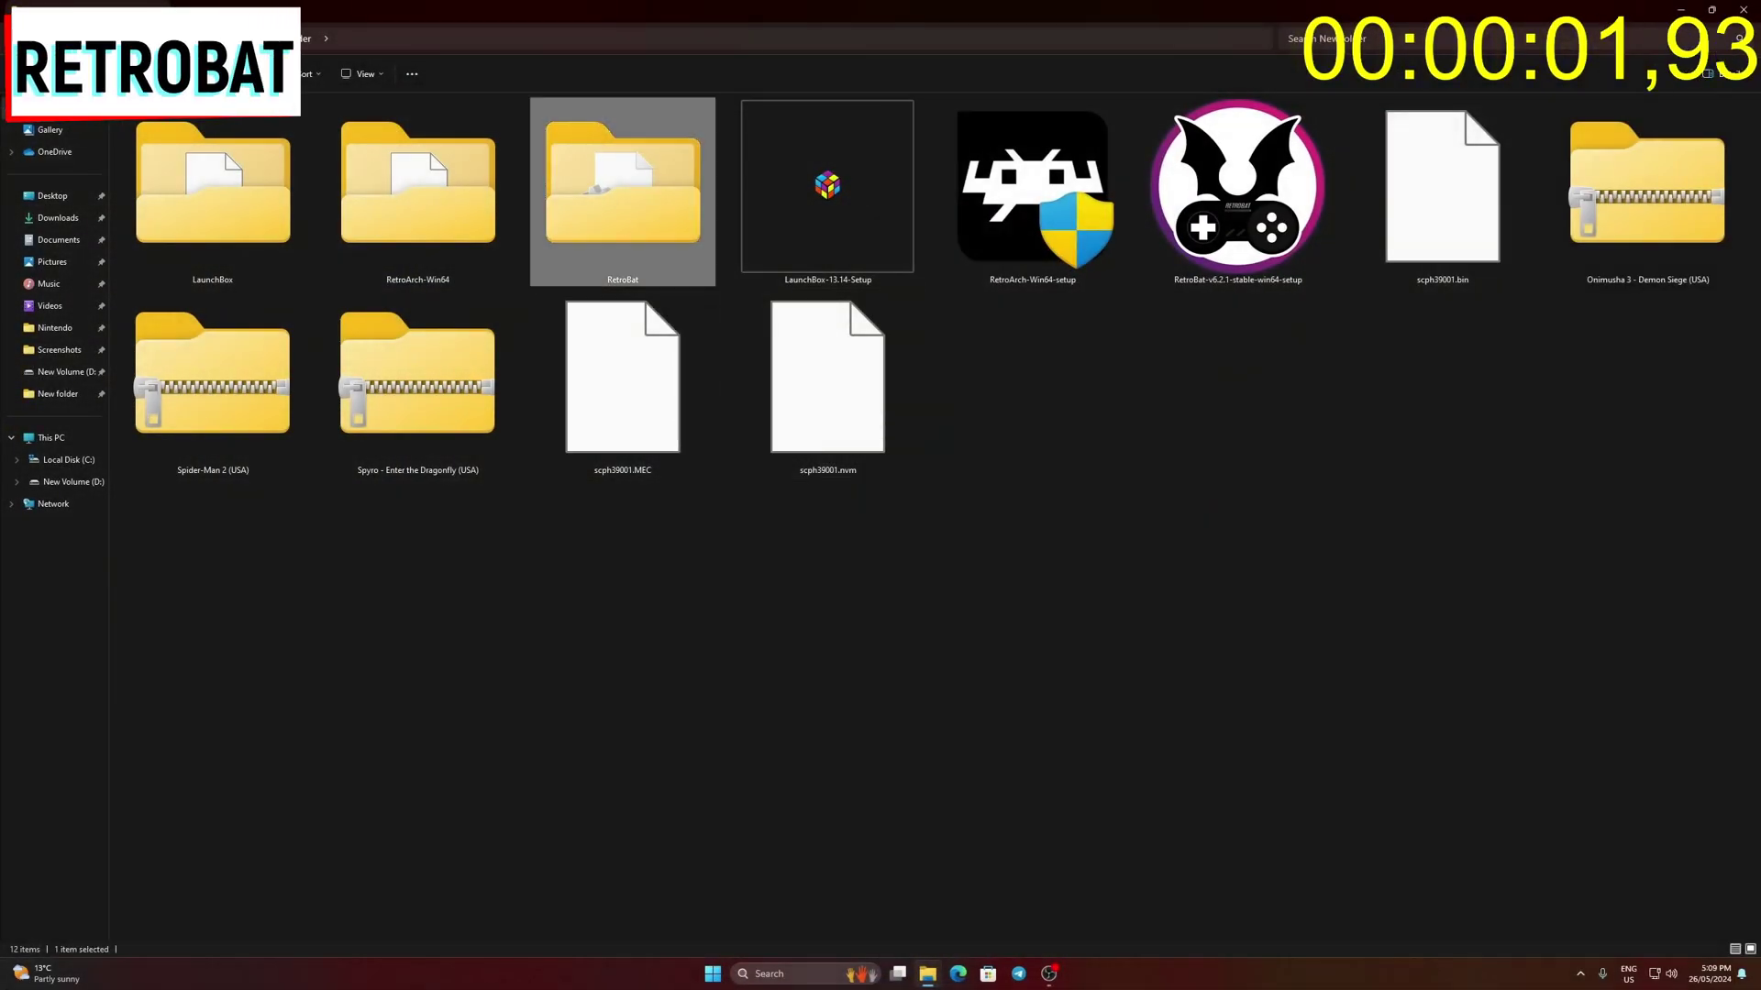
{"action": "double_click", "coordinate": [623, 193]}
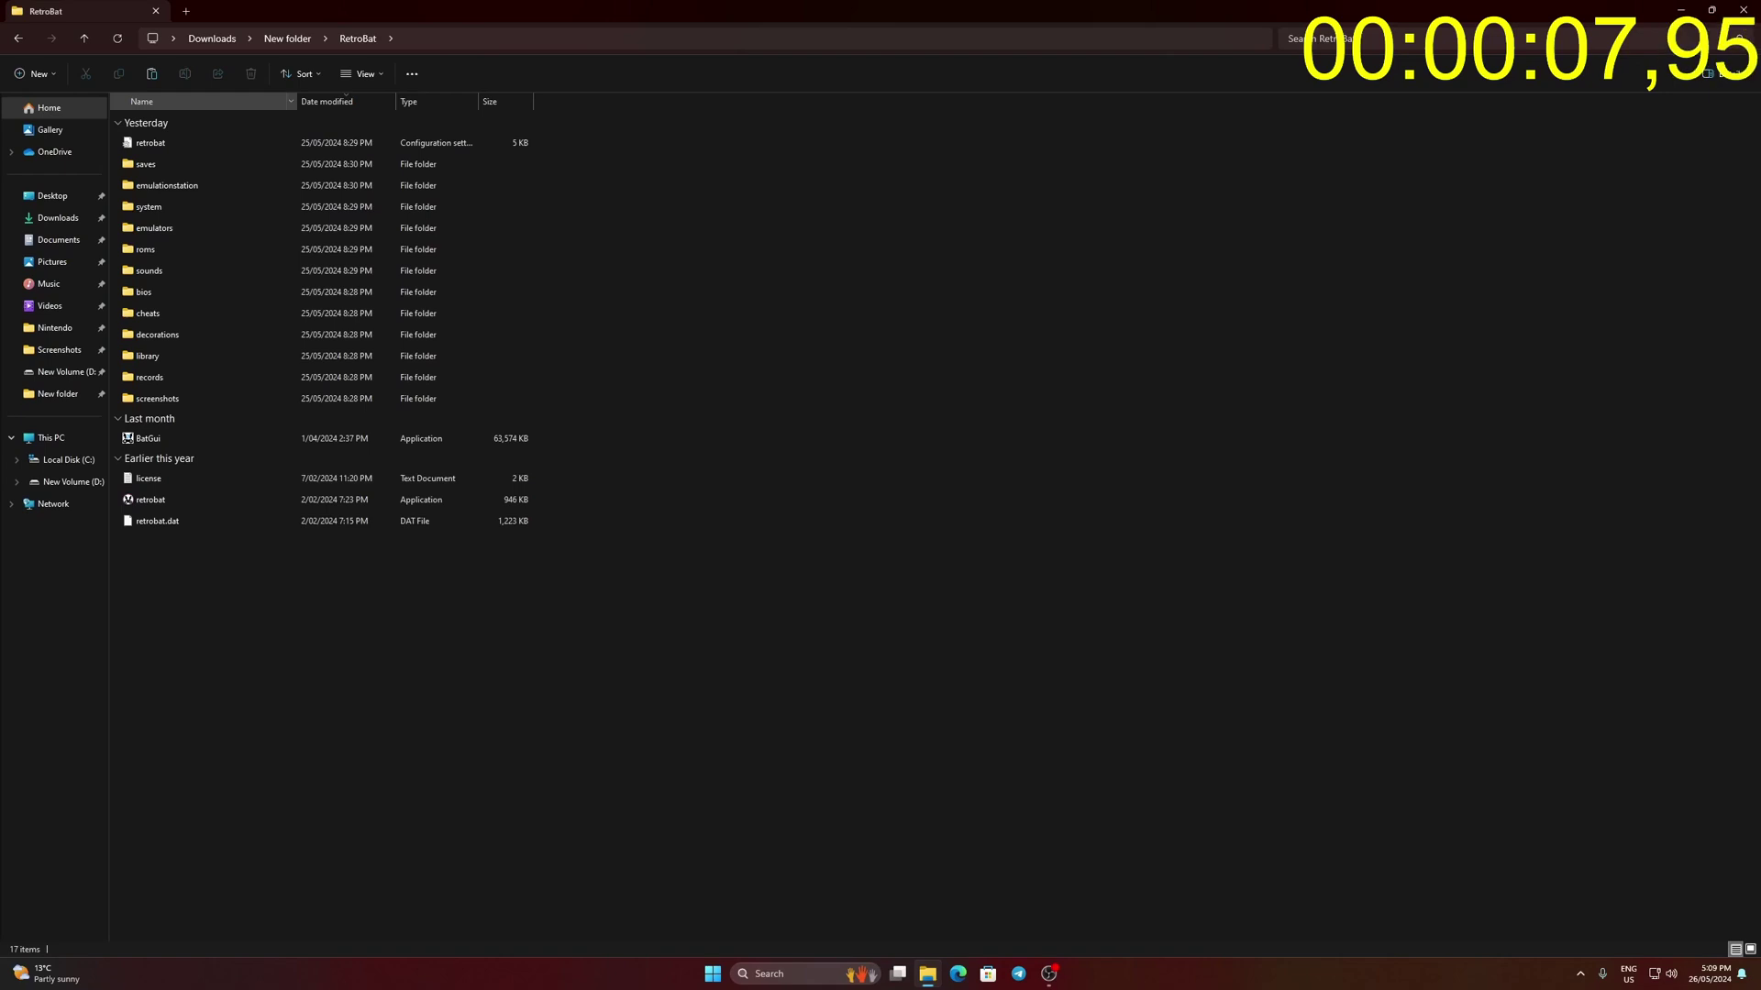
{"action": "double_click", "coordinate": [144, 291]}
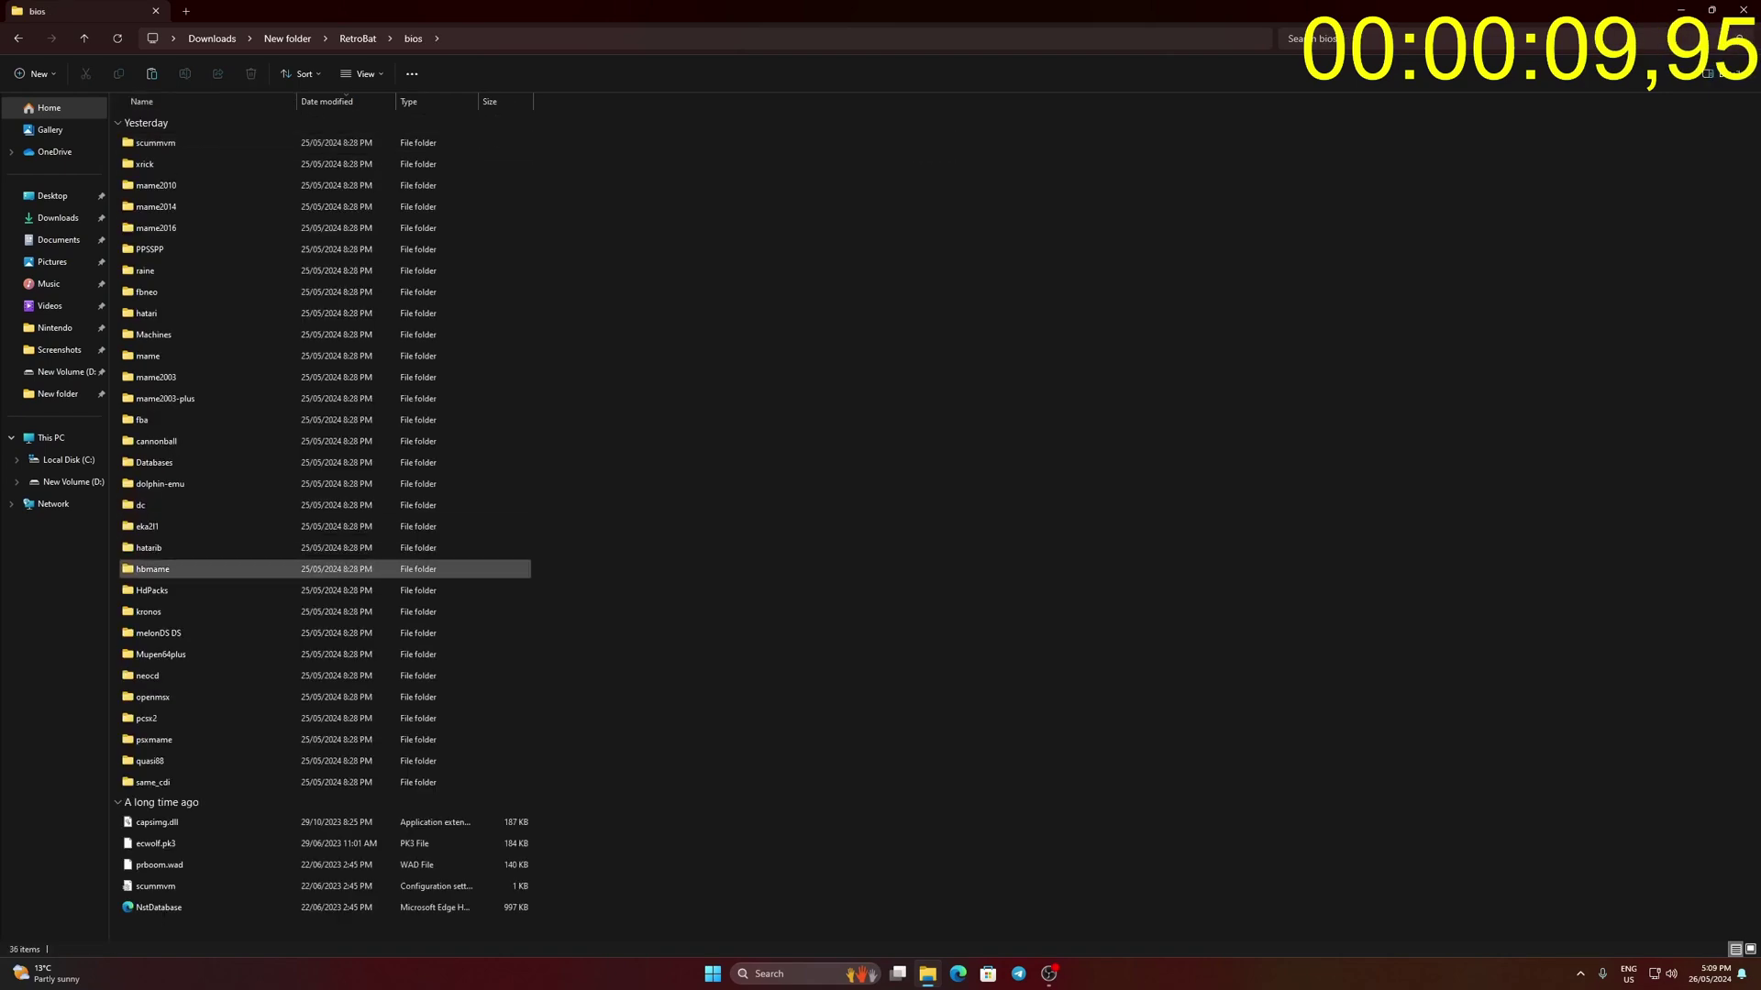
{"action": "double_click", "coordinate": [147, 718]}
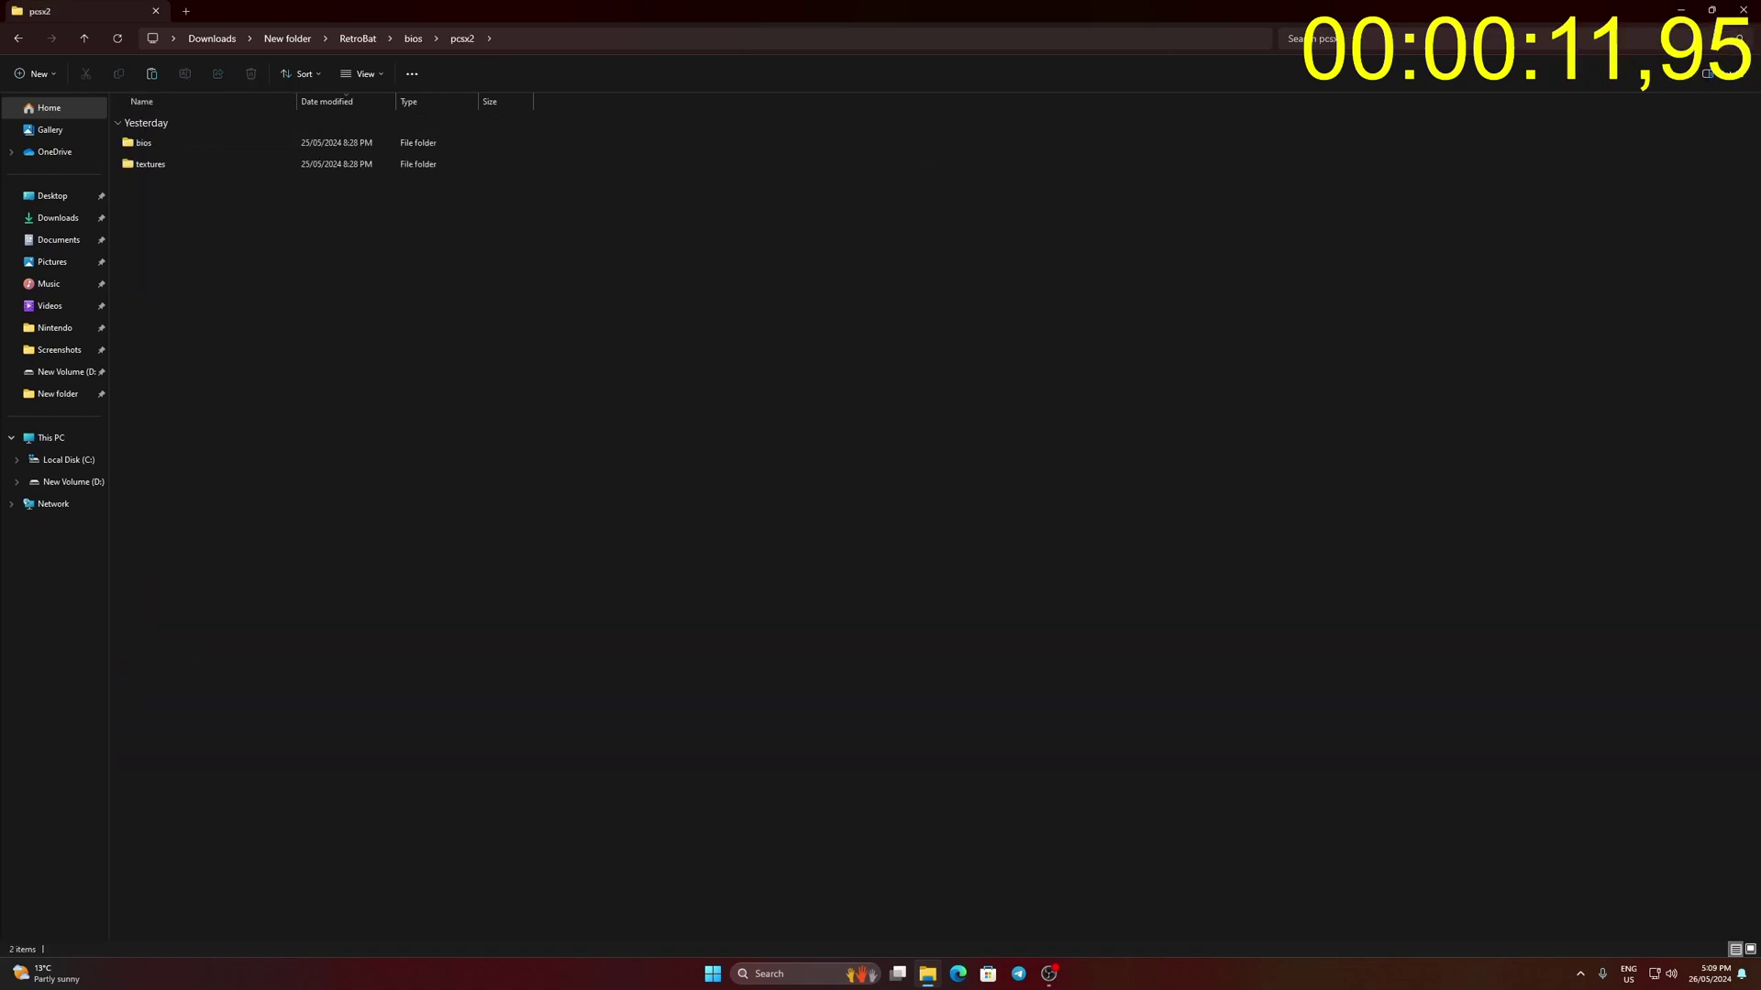
{"action": "double_click", "coordinate": [144, 143]}
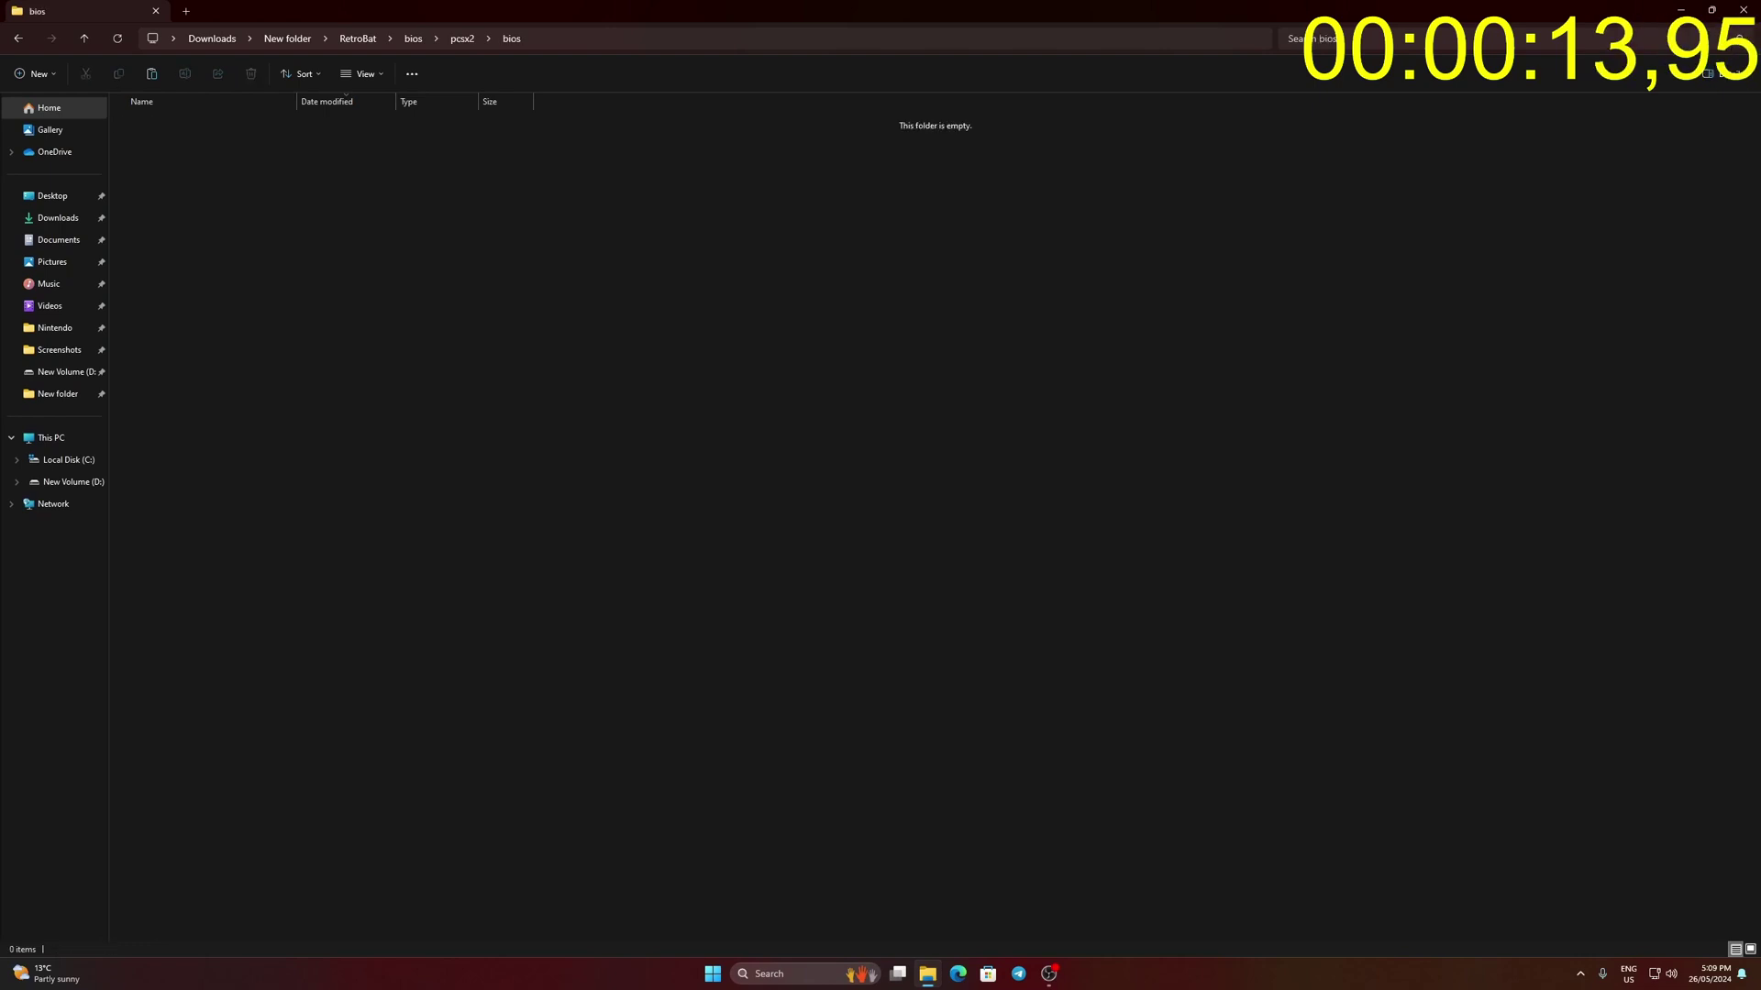
{"action": "key", "text": "ctrl+v"}
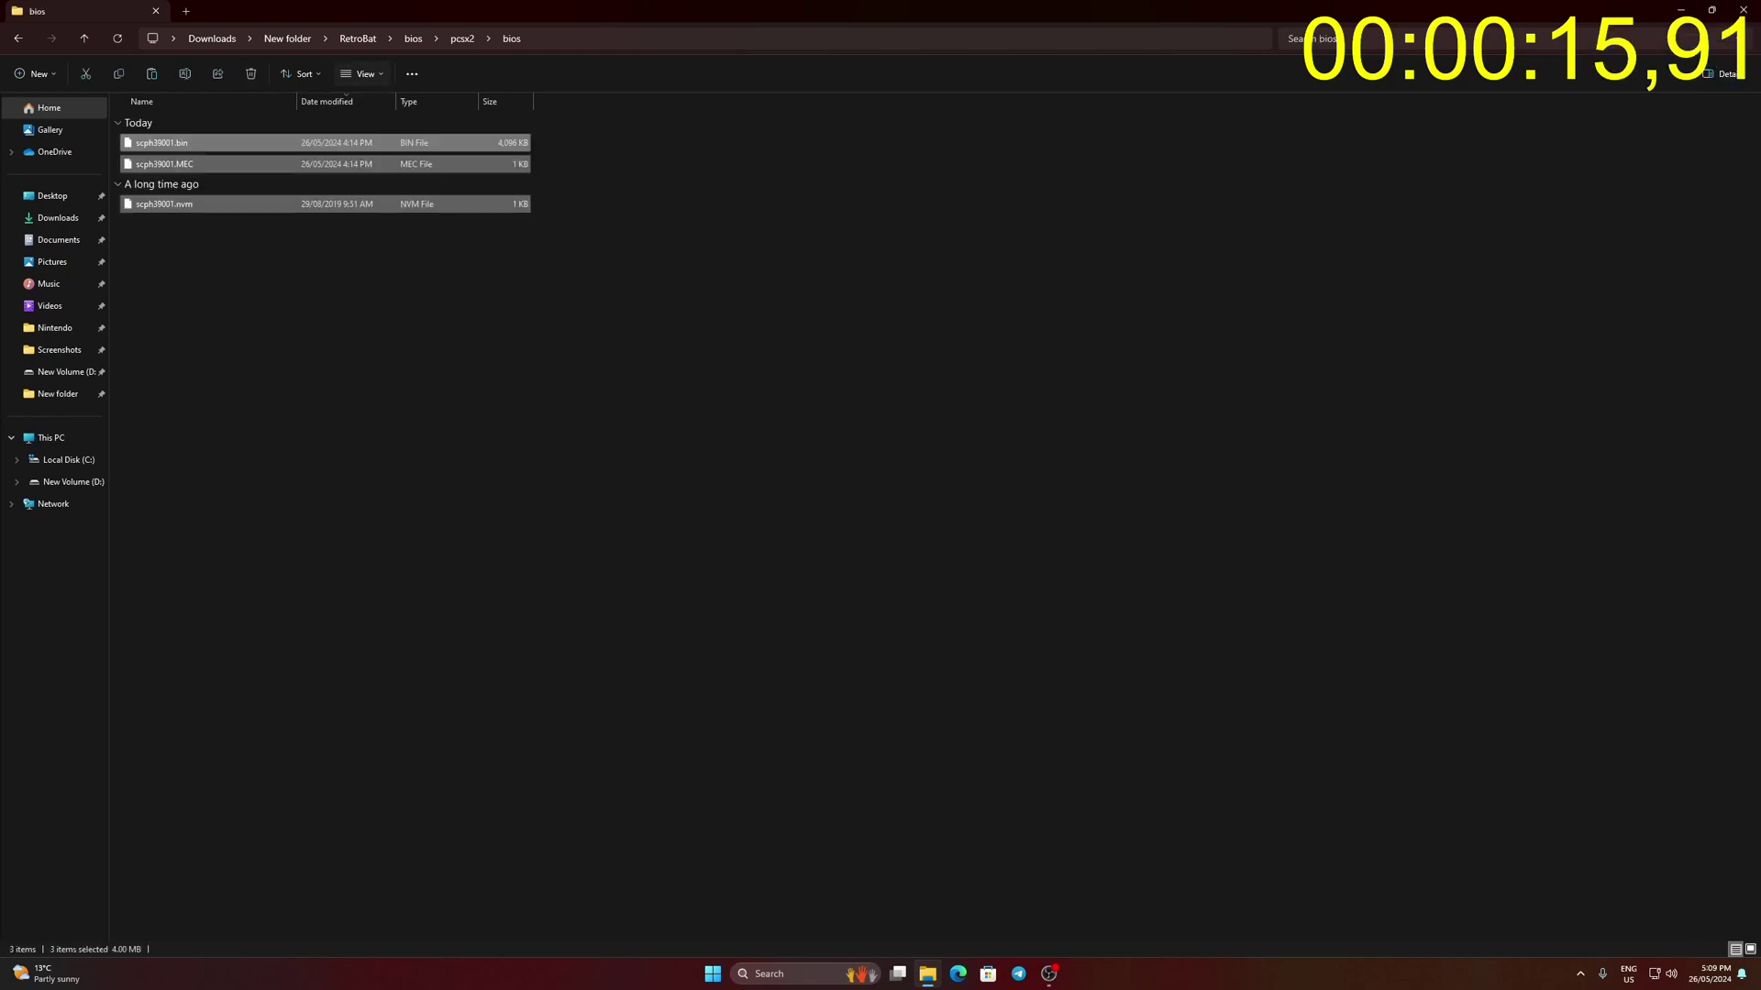
- Move the Onimusha 3 - Demon Siege (USA) archive from New folder into RetroBat\roms\ps2
{"action": "left_click", "coordinate": [287, 39]}
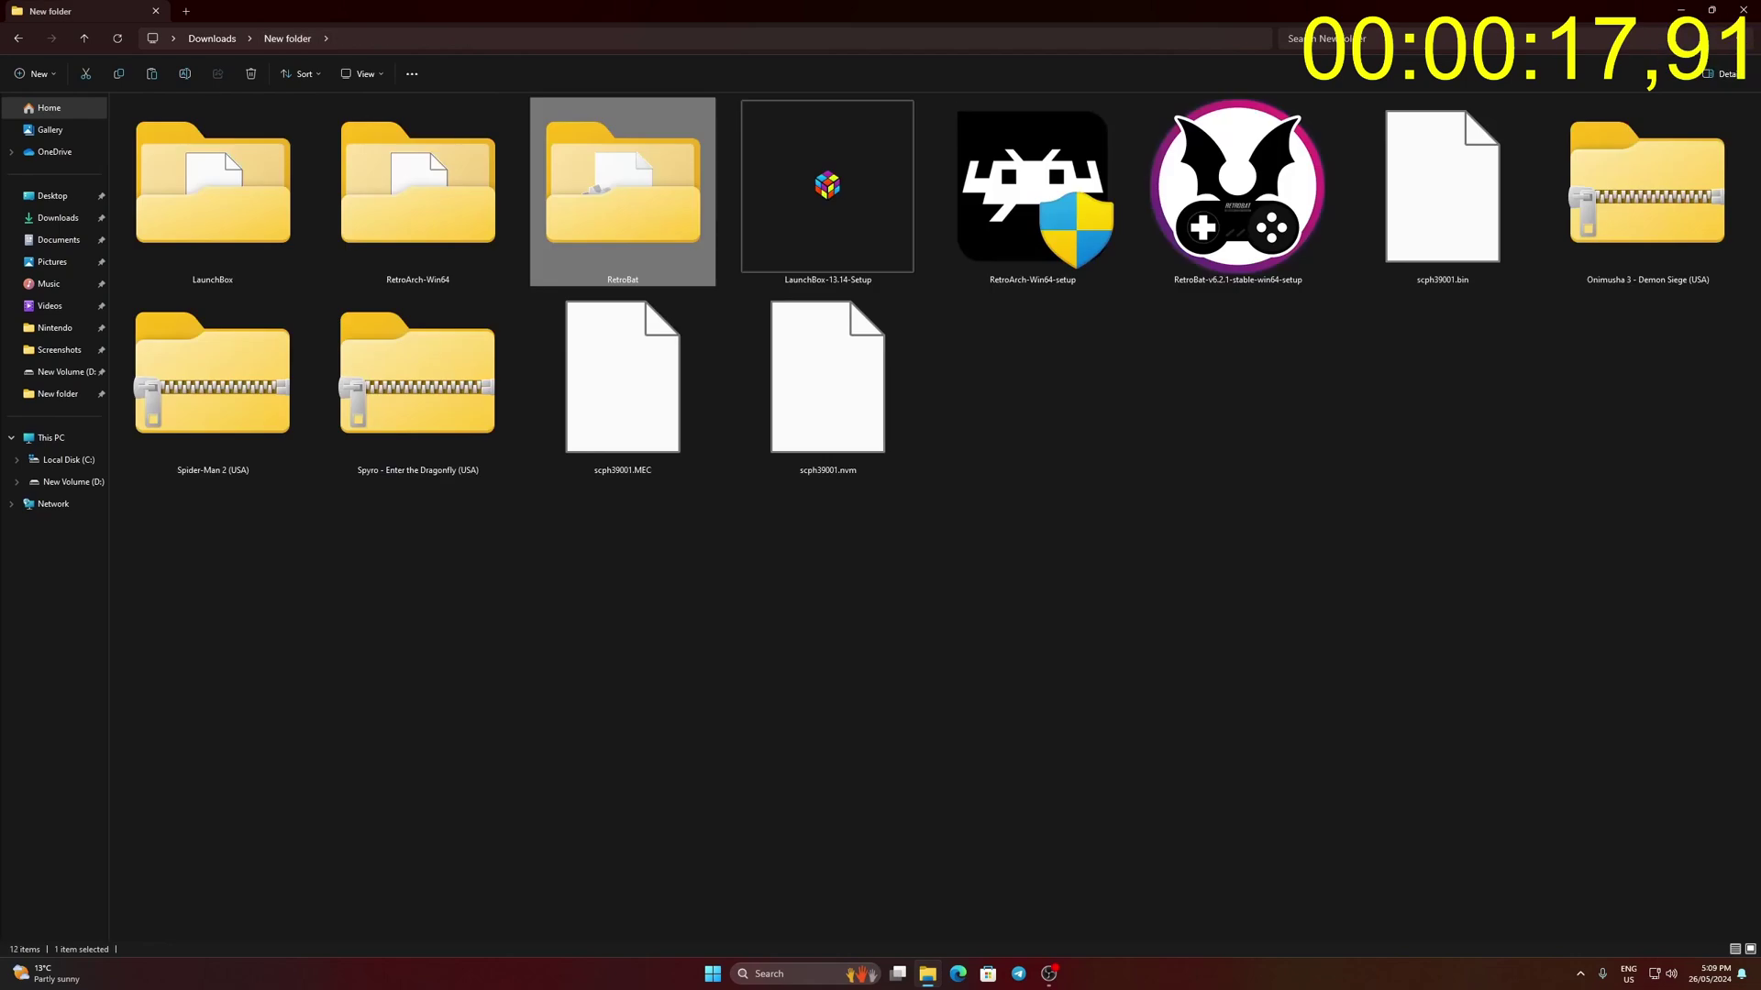
{"action": "left_click", "coordinate": [1647, 193]}
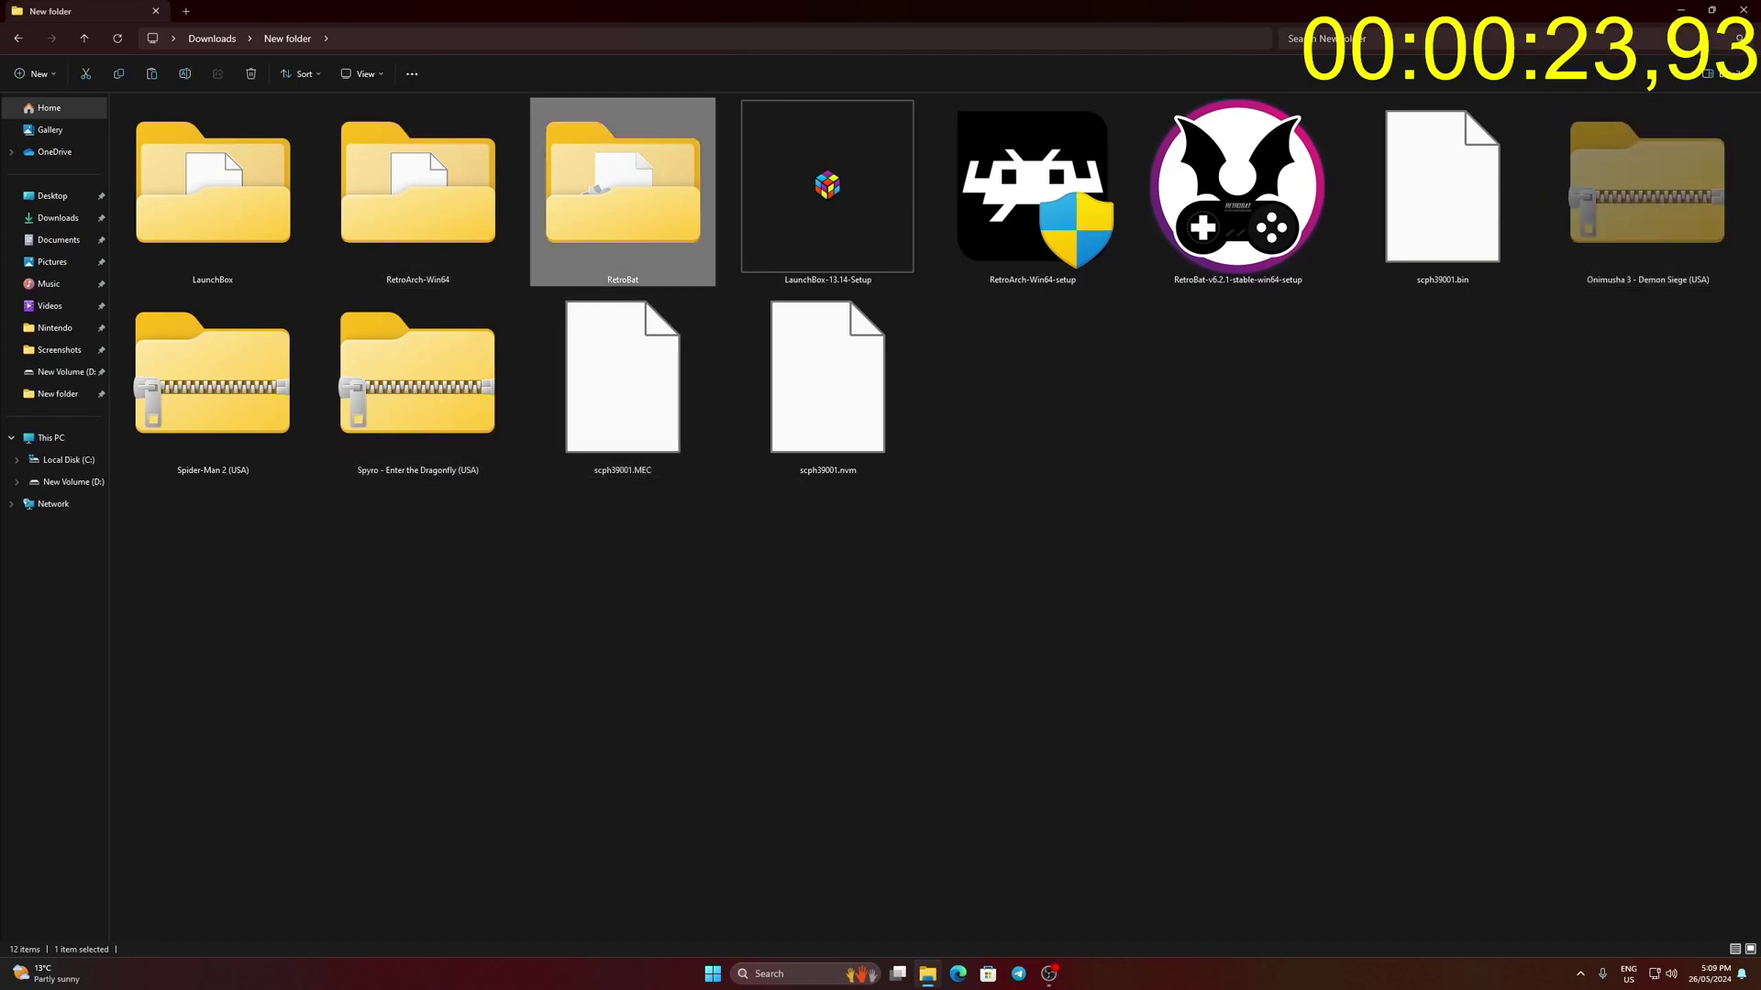
{"action": "double_click", "coordinate": [622, 188]}
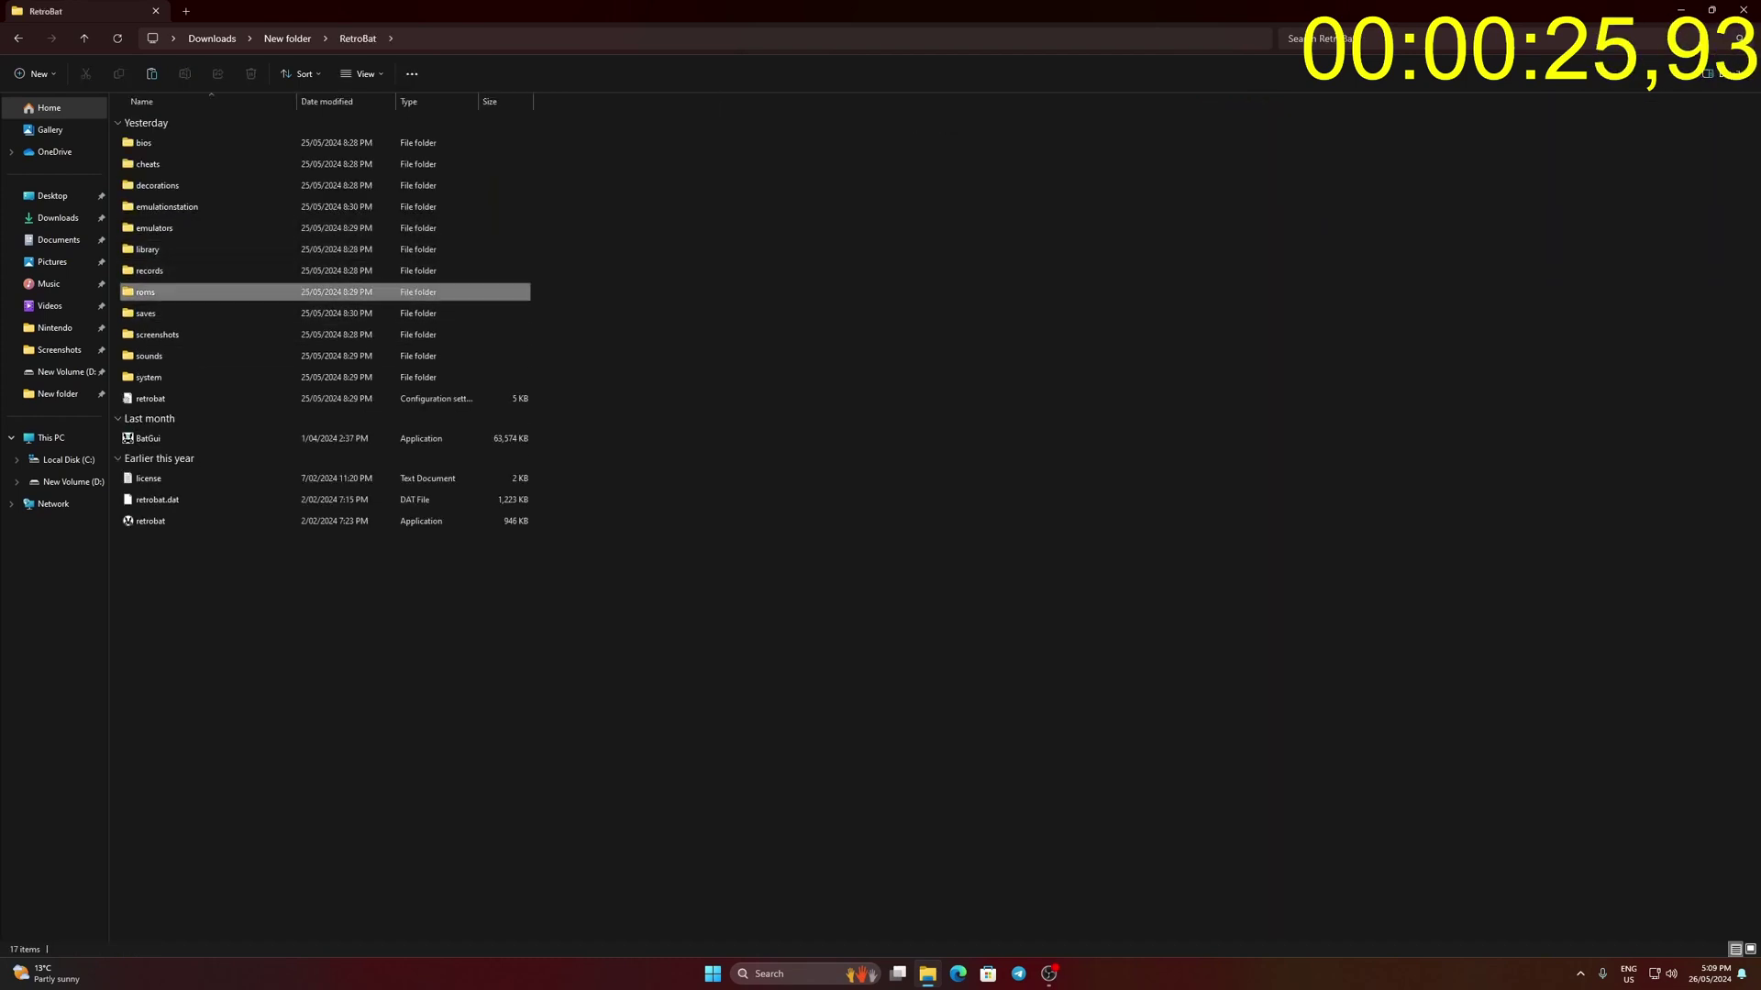
{"action": "double_click", "coordinate": [145, 292]}
{"action": "scroll", "coordinate": [275, 642], "scroll_direction": "down", "scroll_amount": 5}
{"action": "scroll", "coordinate": [183, 771], "scroll_direction": "down", "scroll_amount": 20}
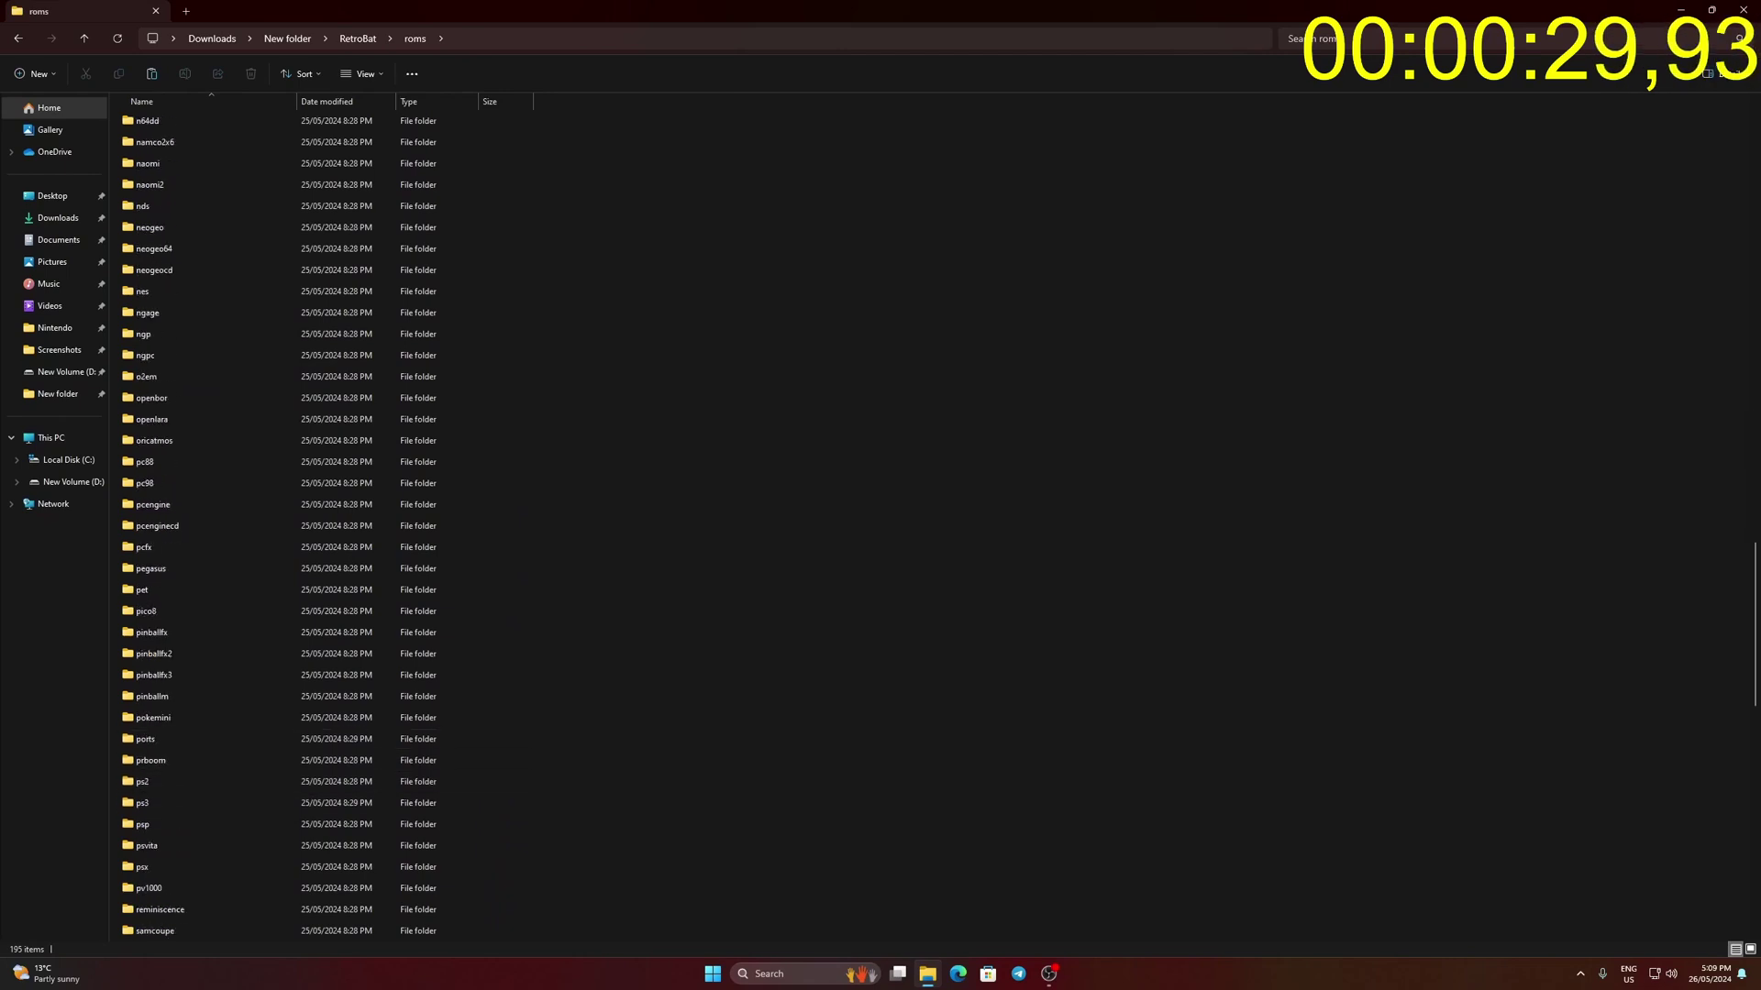
{"action": "left_click", "coordinate": [142, 782]}
{"action": "double_click", "coordinate": [143, 781]}
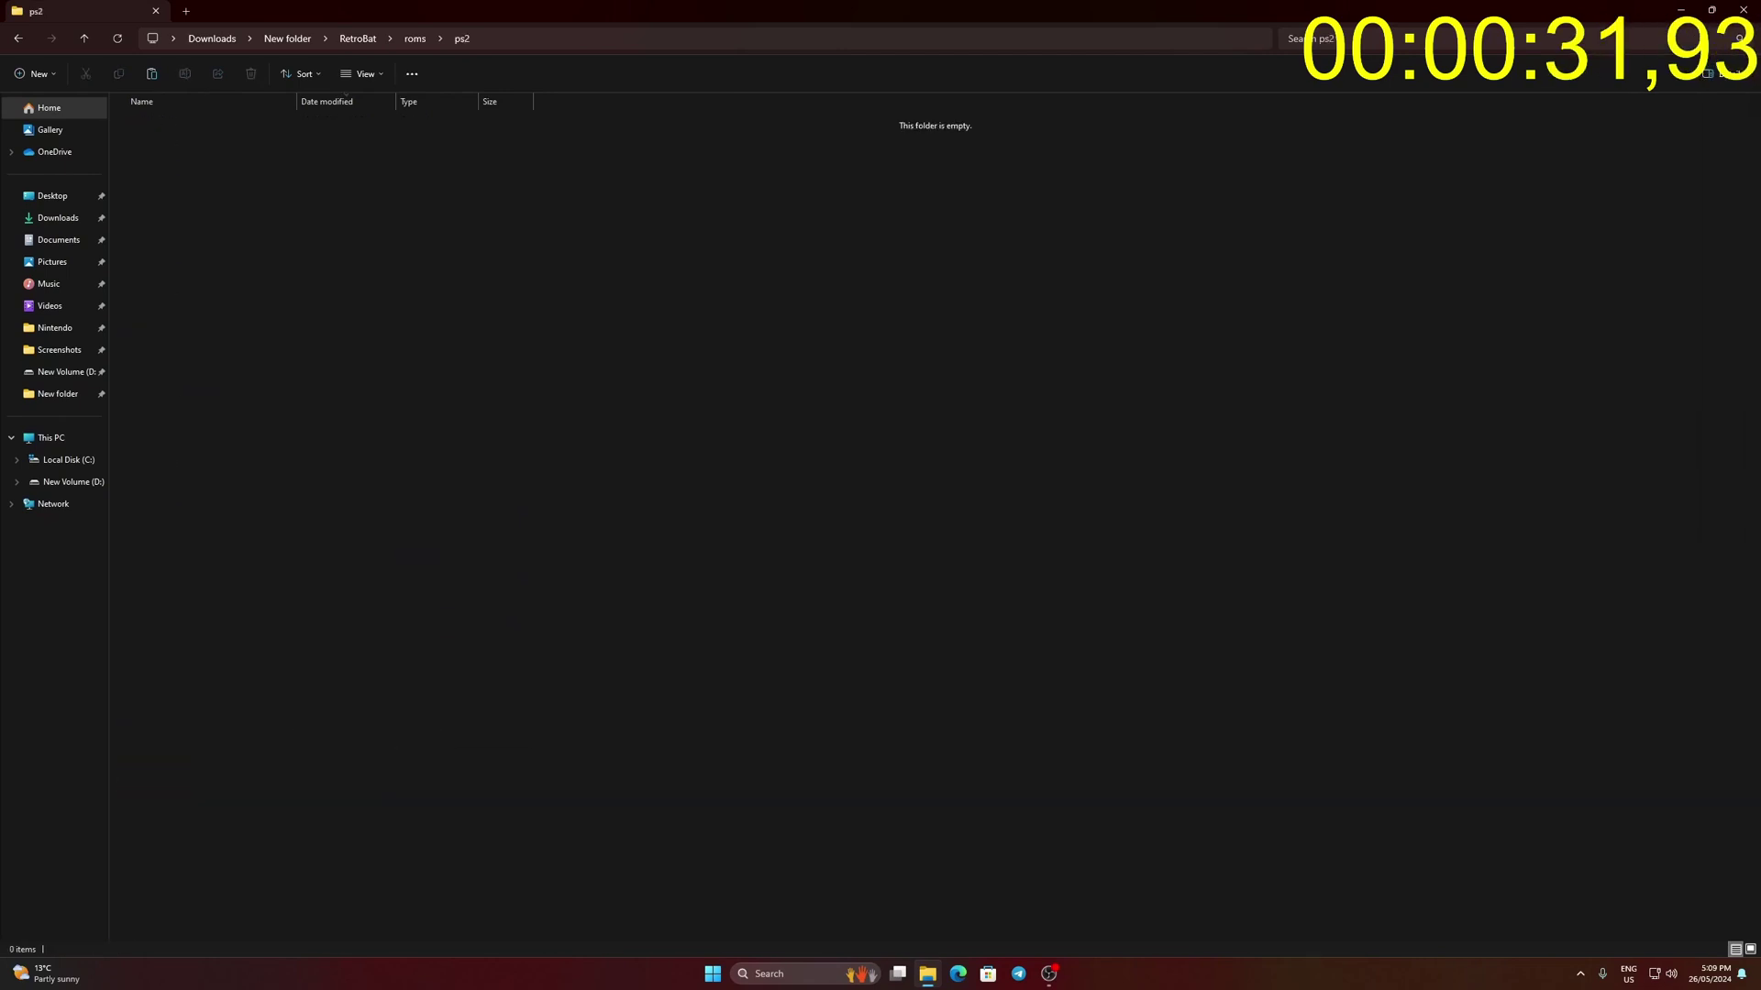
{"action": "key", "text": "ctrl+v"}
- Launch retrobat from the RetroBat folder and start Onimusha 3 - Demon Siege in the PlayStation 2 system, choosing to launch it anyway
{"action": "left_click", "coordinate": [357, 37]}
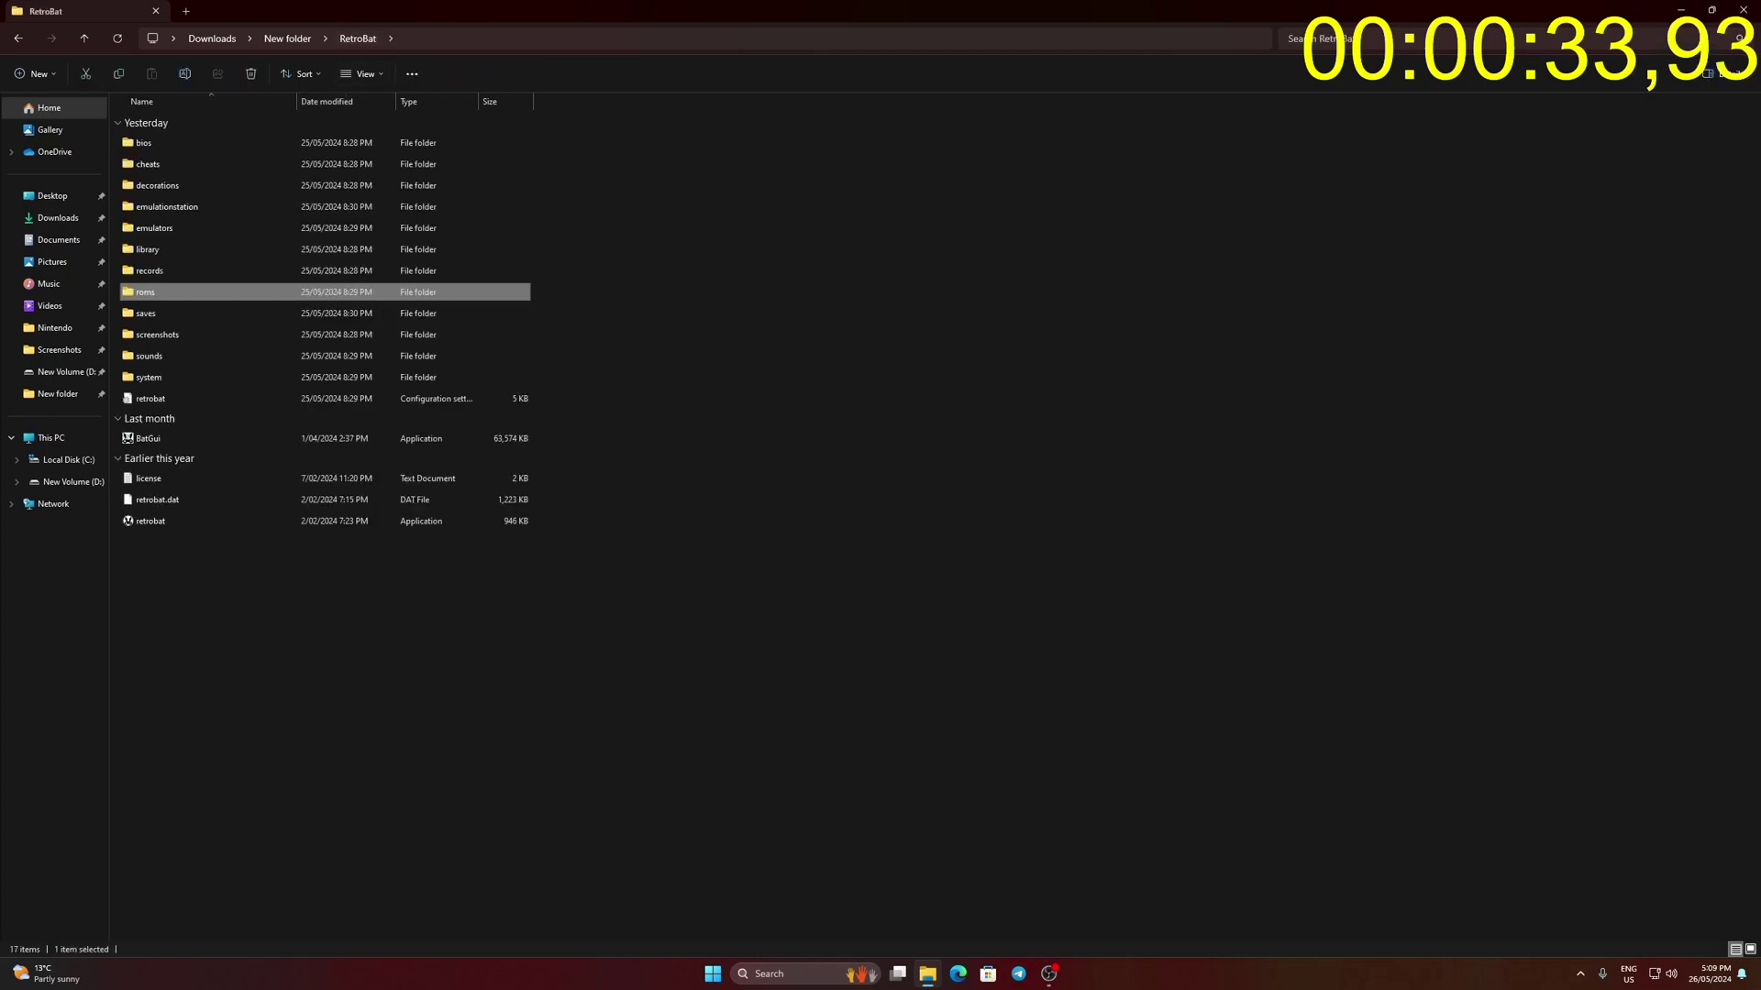
{"action": "left_click", "coordinate": [127, 521]}
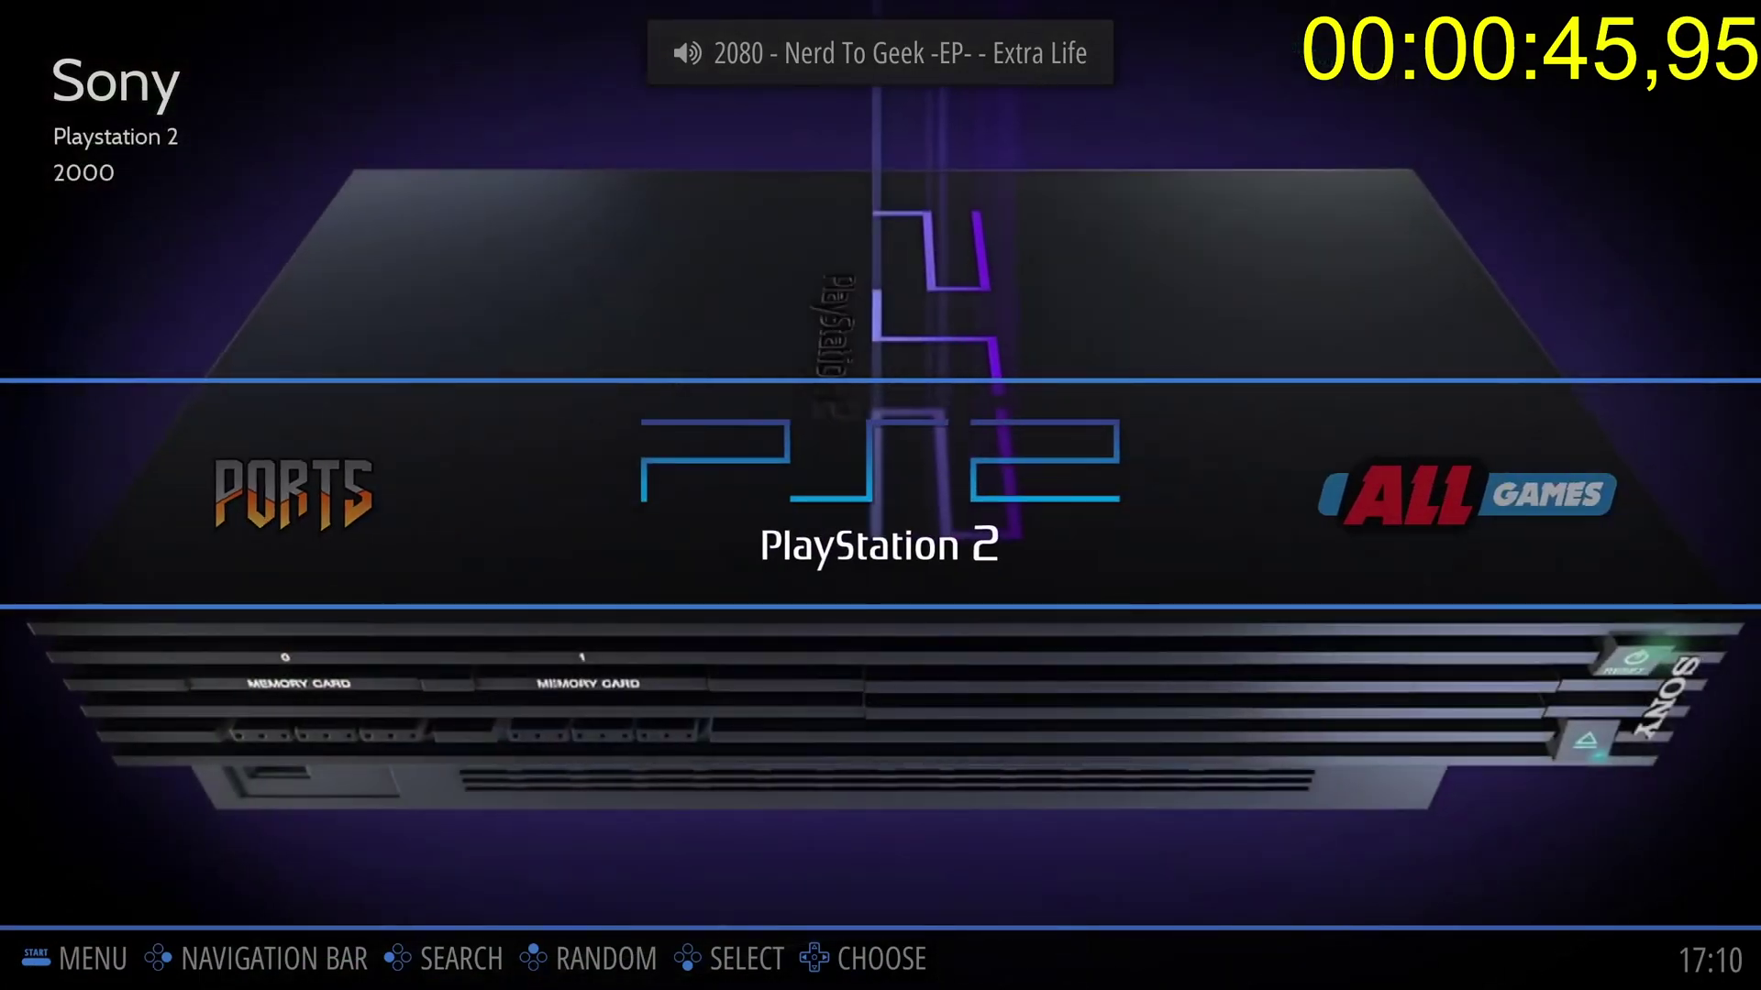
{"action": "key", "text": "Insert"}
{"action": "key", "text": "Return"}
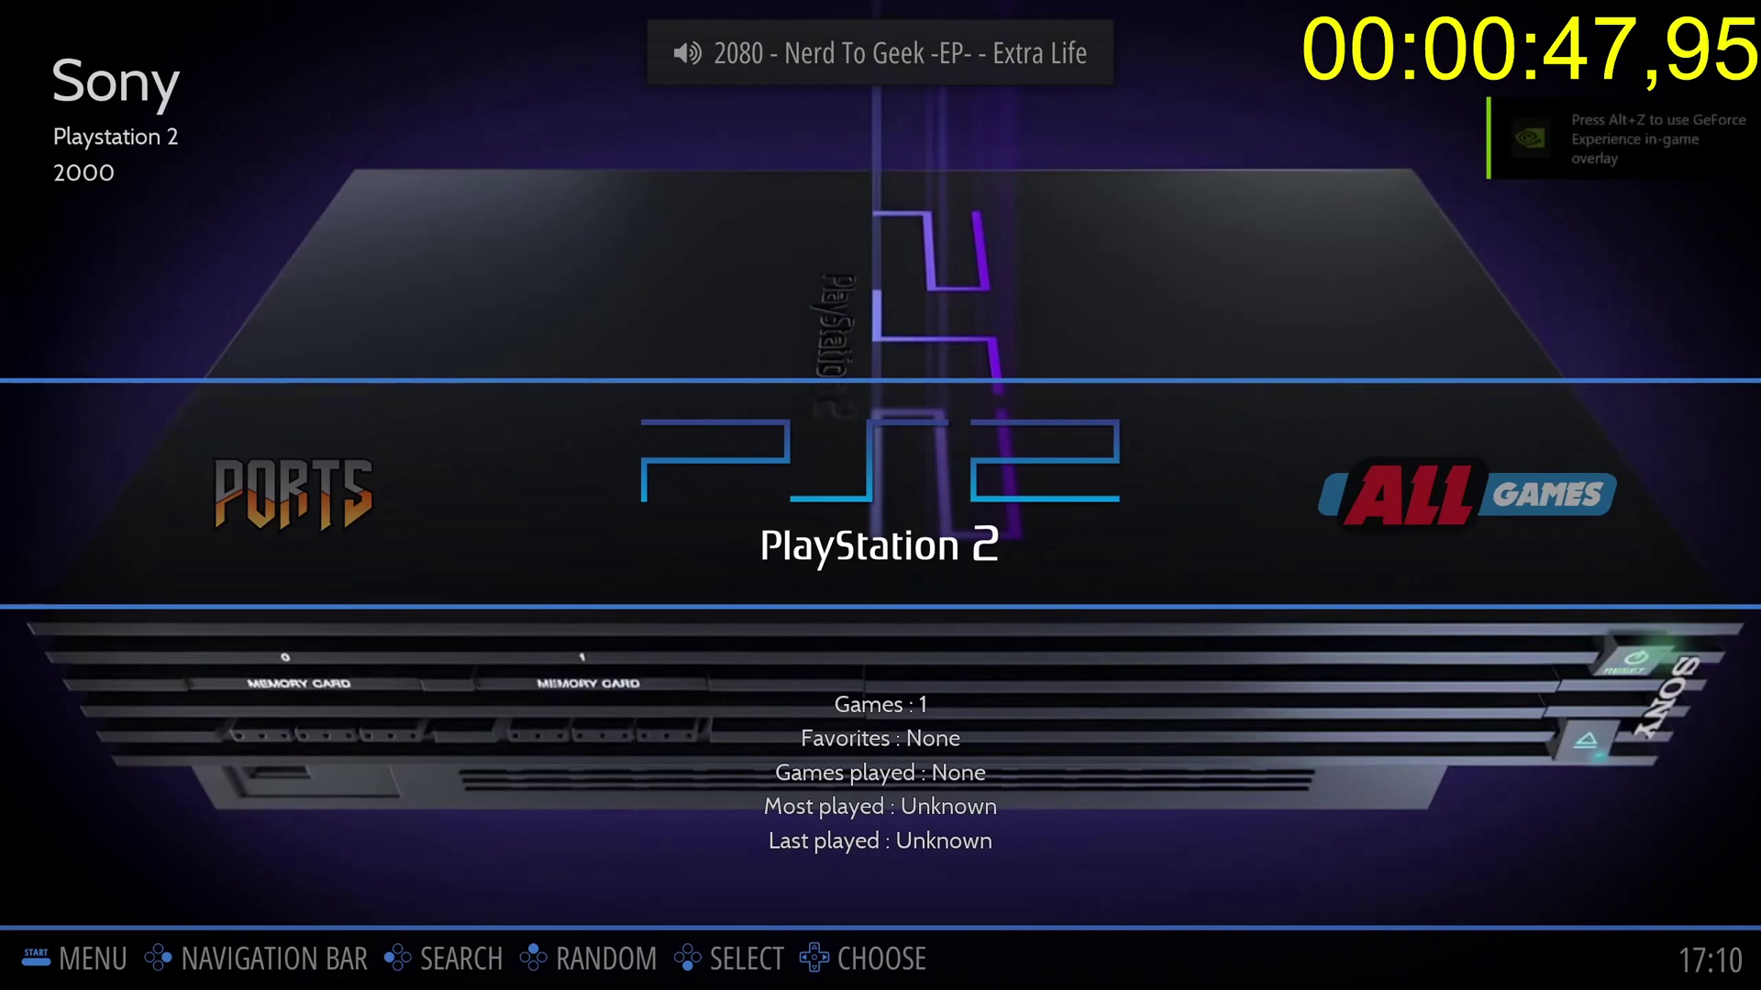
{"action": "key", "text": "Return"}
{"action": "key", "text": "Return"}
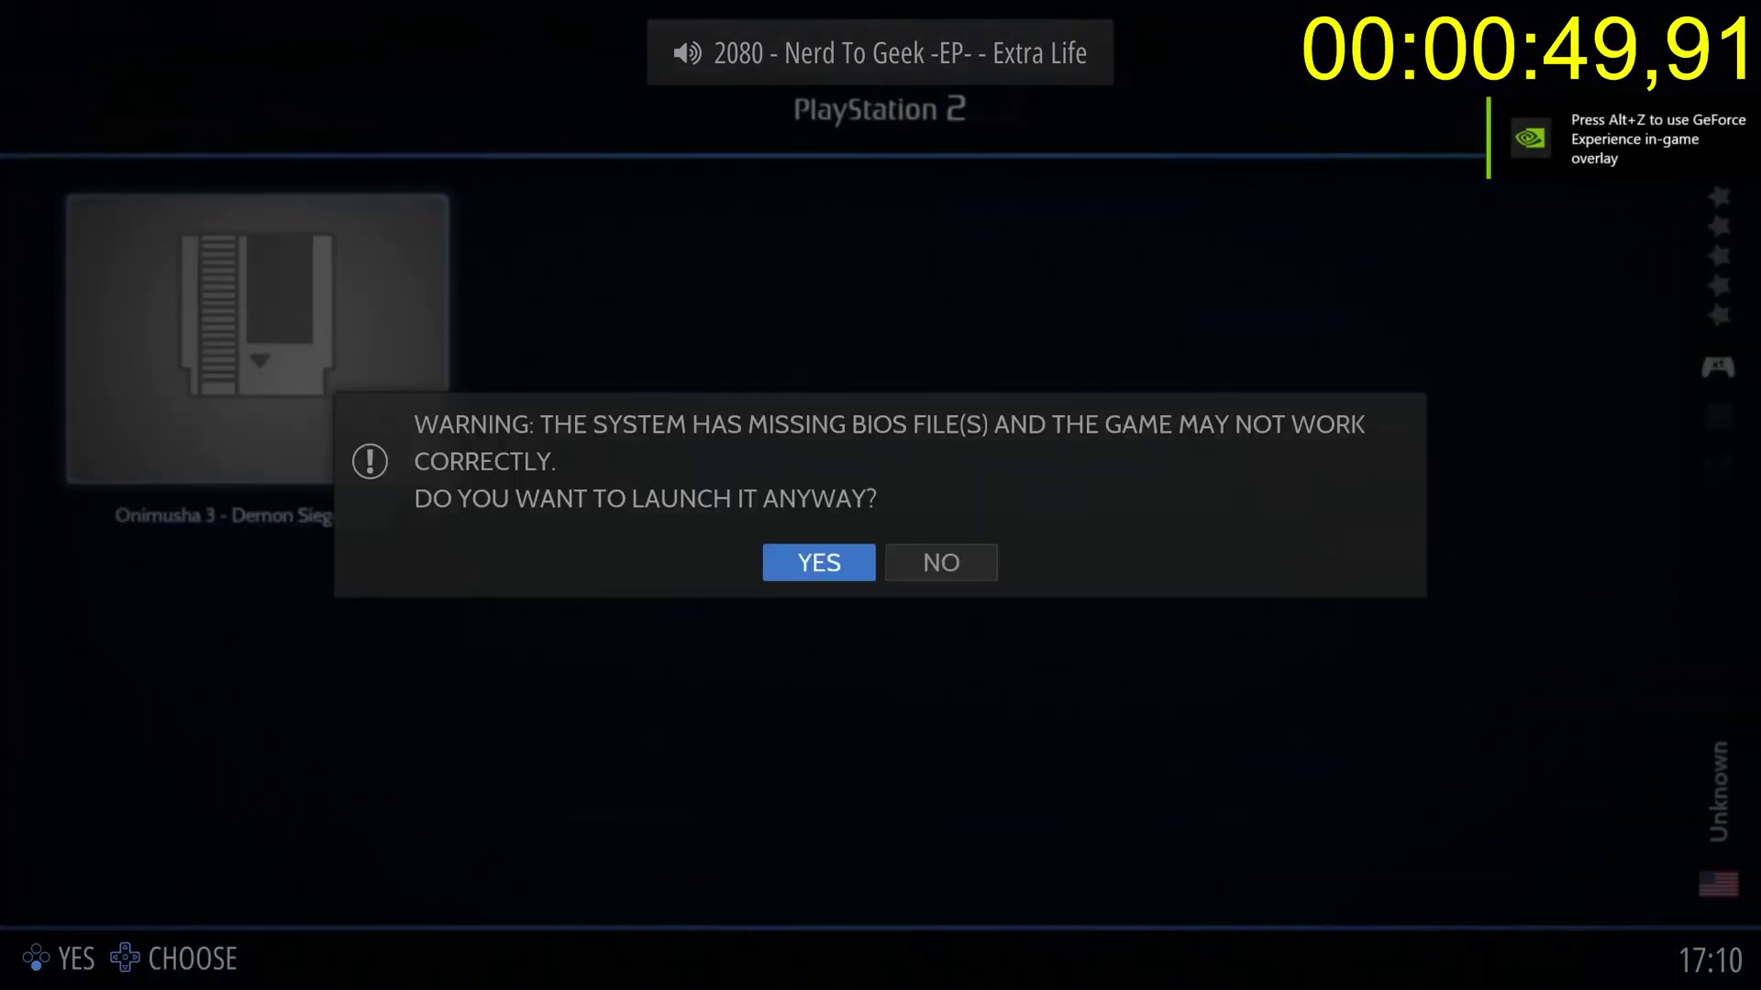
{"action": "key", "text": "Return"}
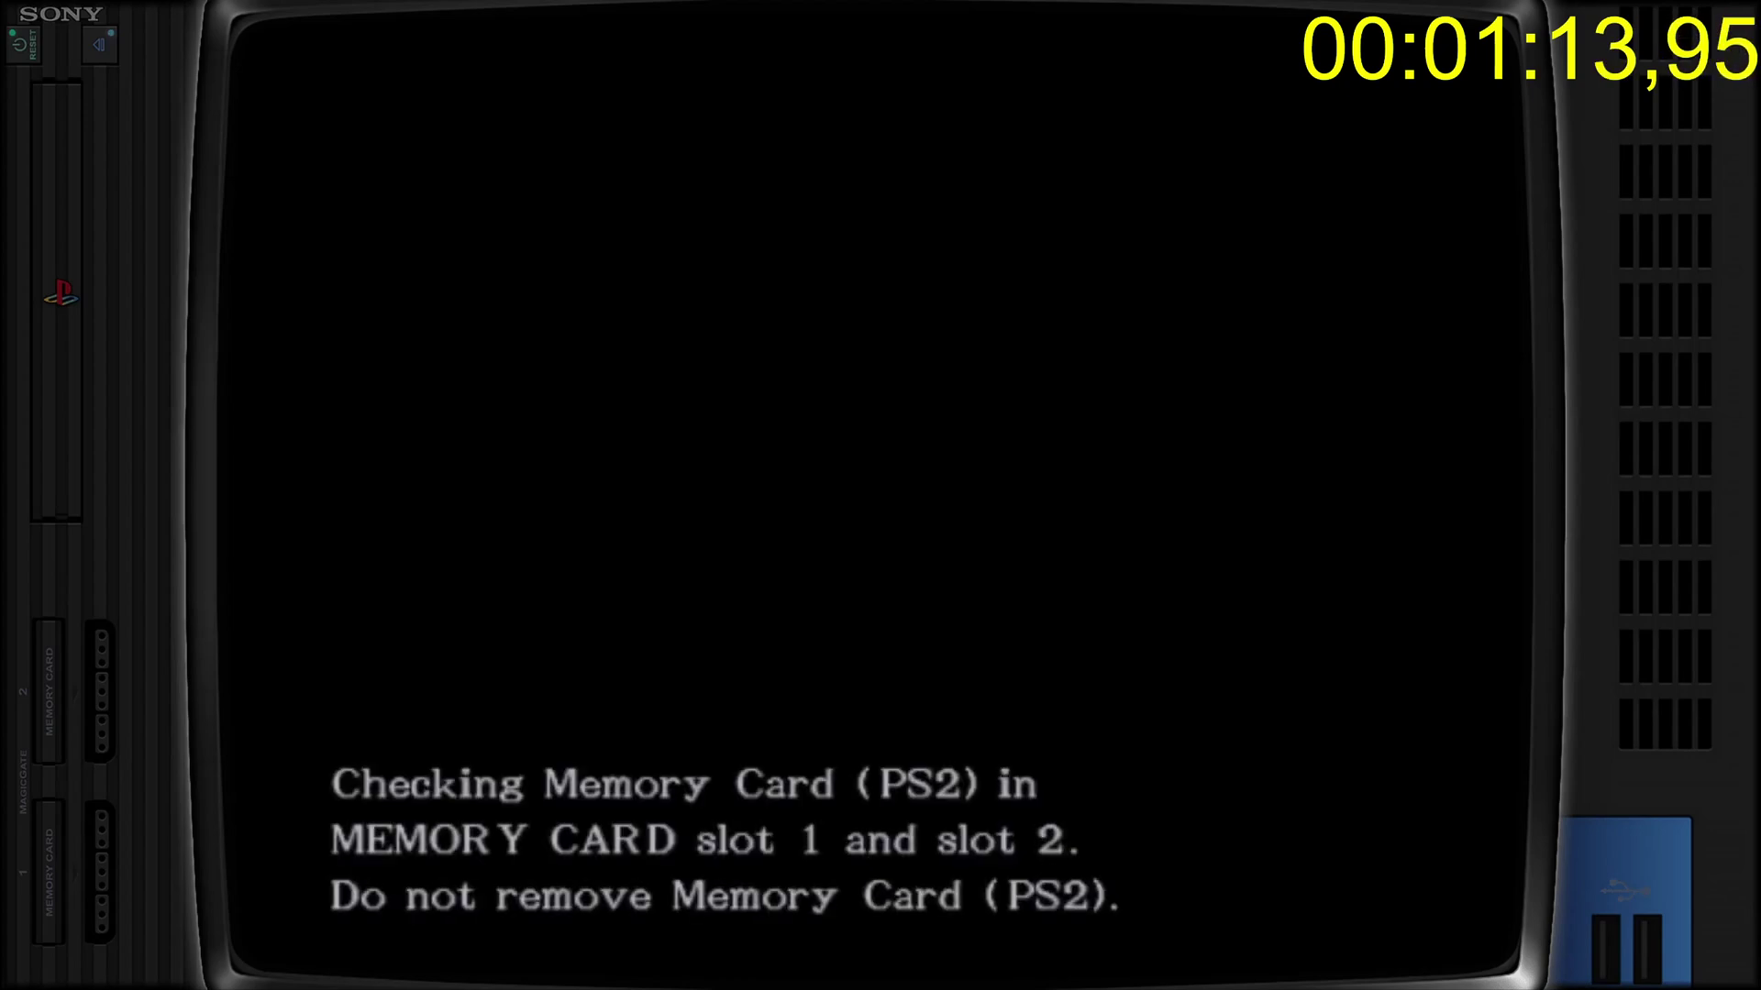
- Create a save file on the memory card in slot 1 and start the game from the title screen
{"action": "key", "text": "Left"}
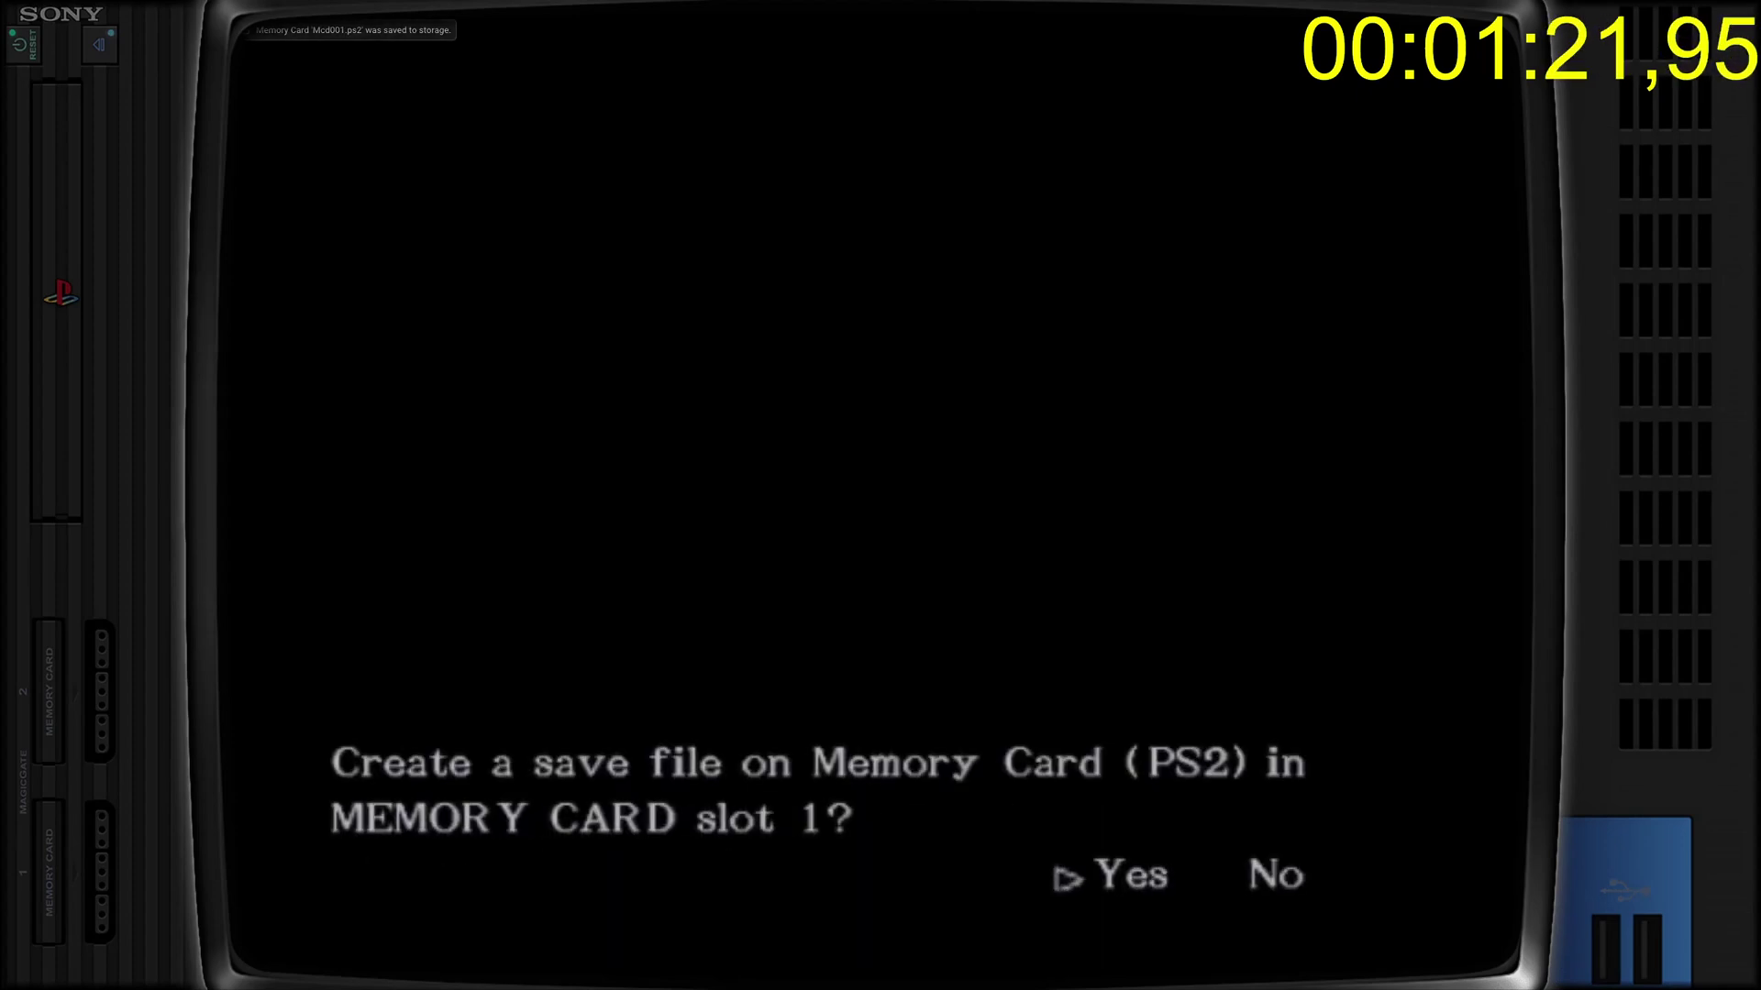
{"action": "key", "text": "Return"}
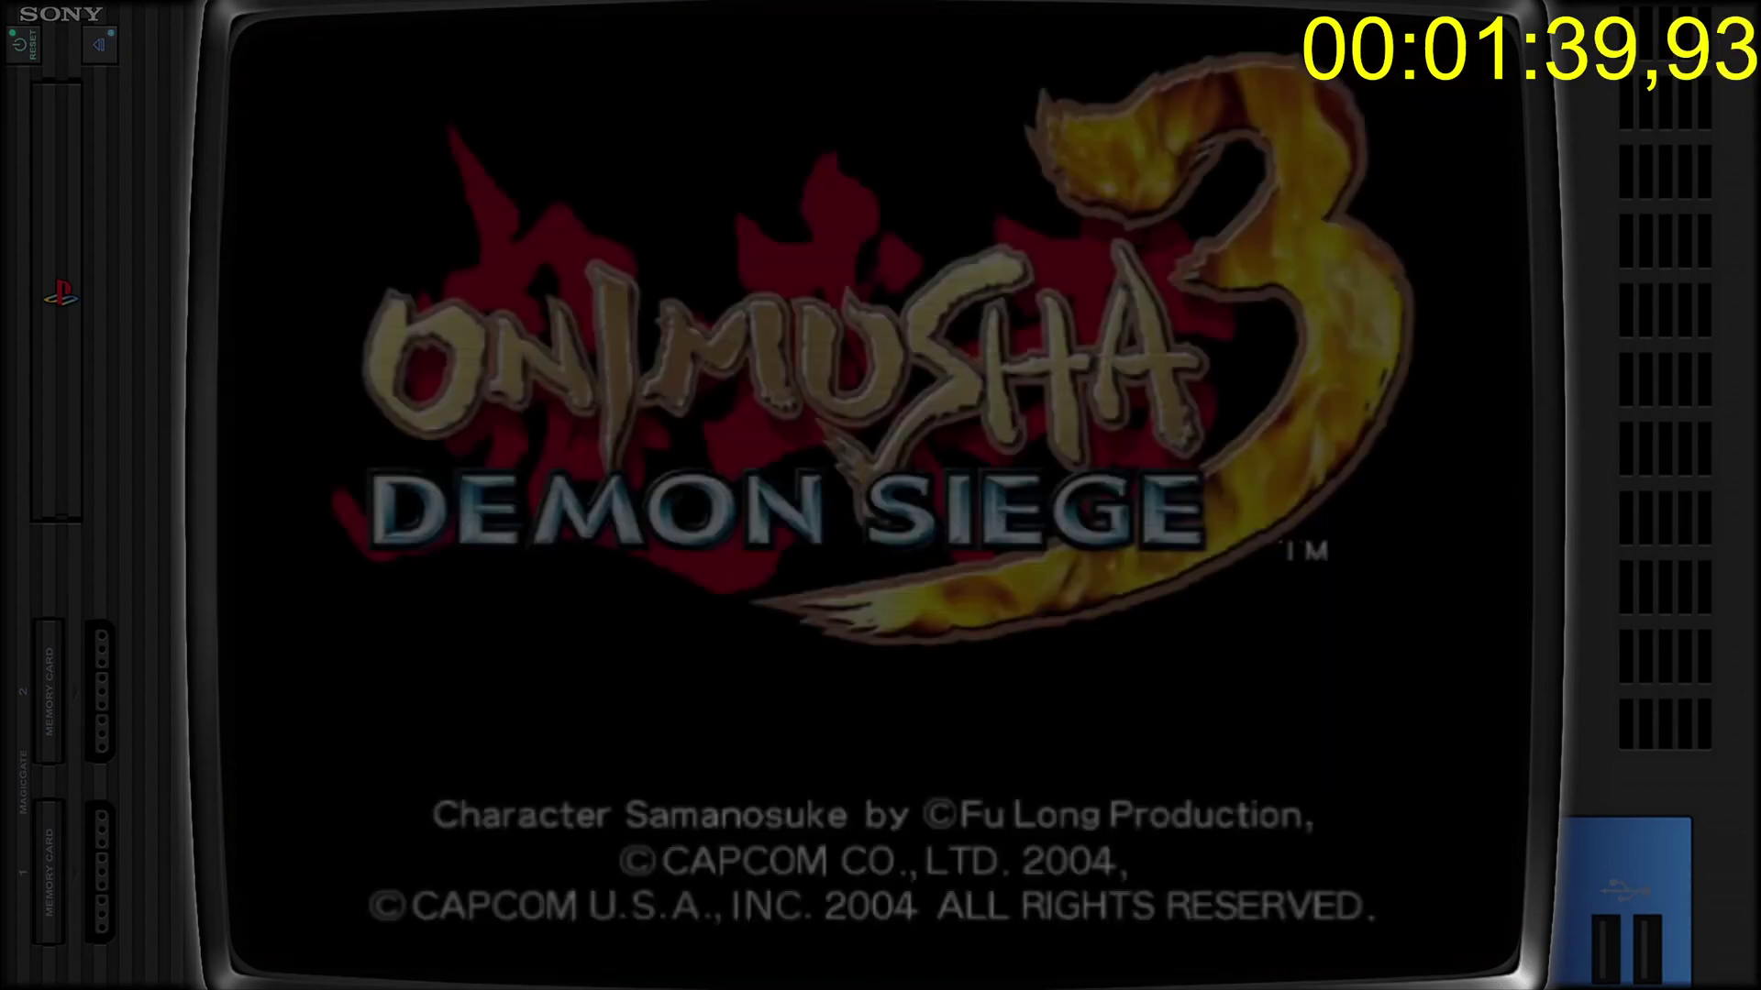
{"action": "key", "text": "Return"}
{"action": "key", "text": "Return"}
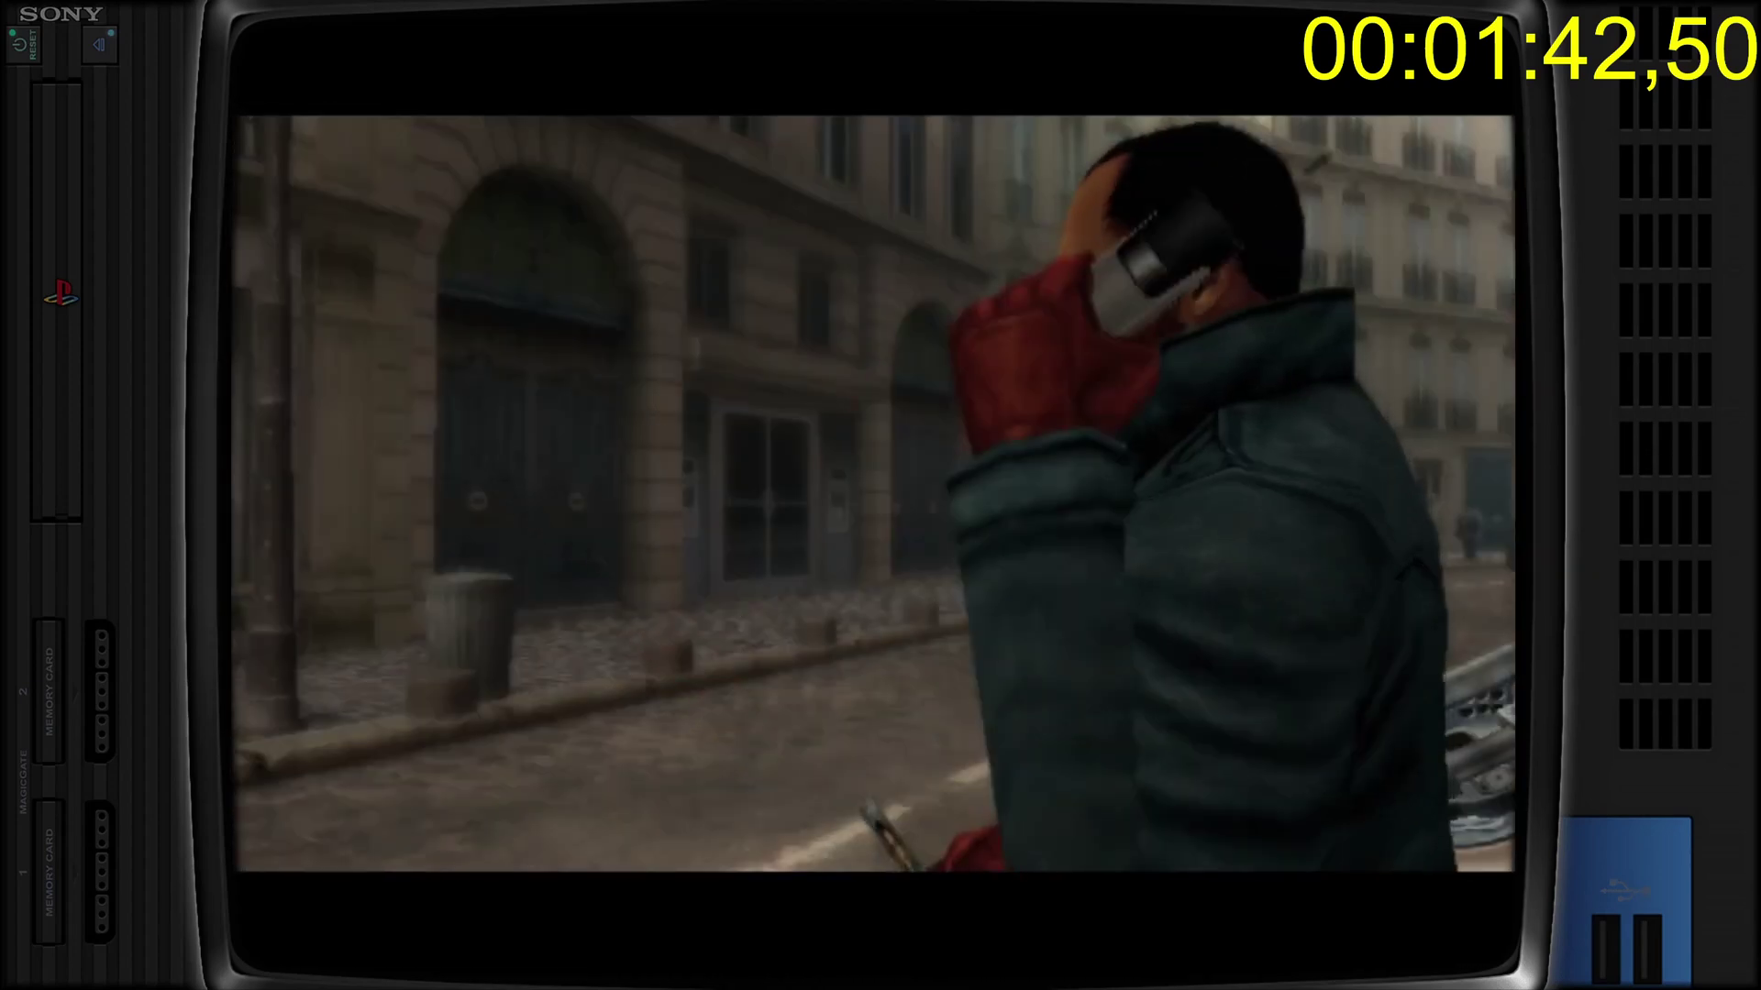
- Open the emulator's pause menu and close the running Onimusha 3 game
{"action": "key", "text": "Escape"}
{"action": "key", "text": "Up"}
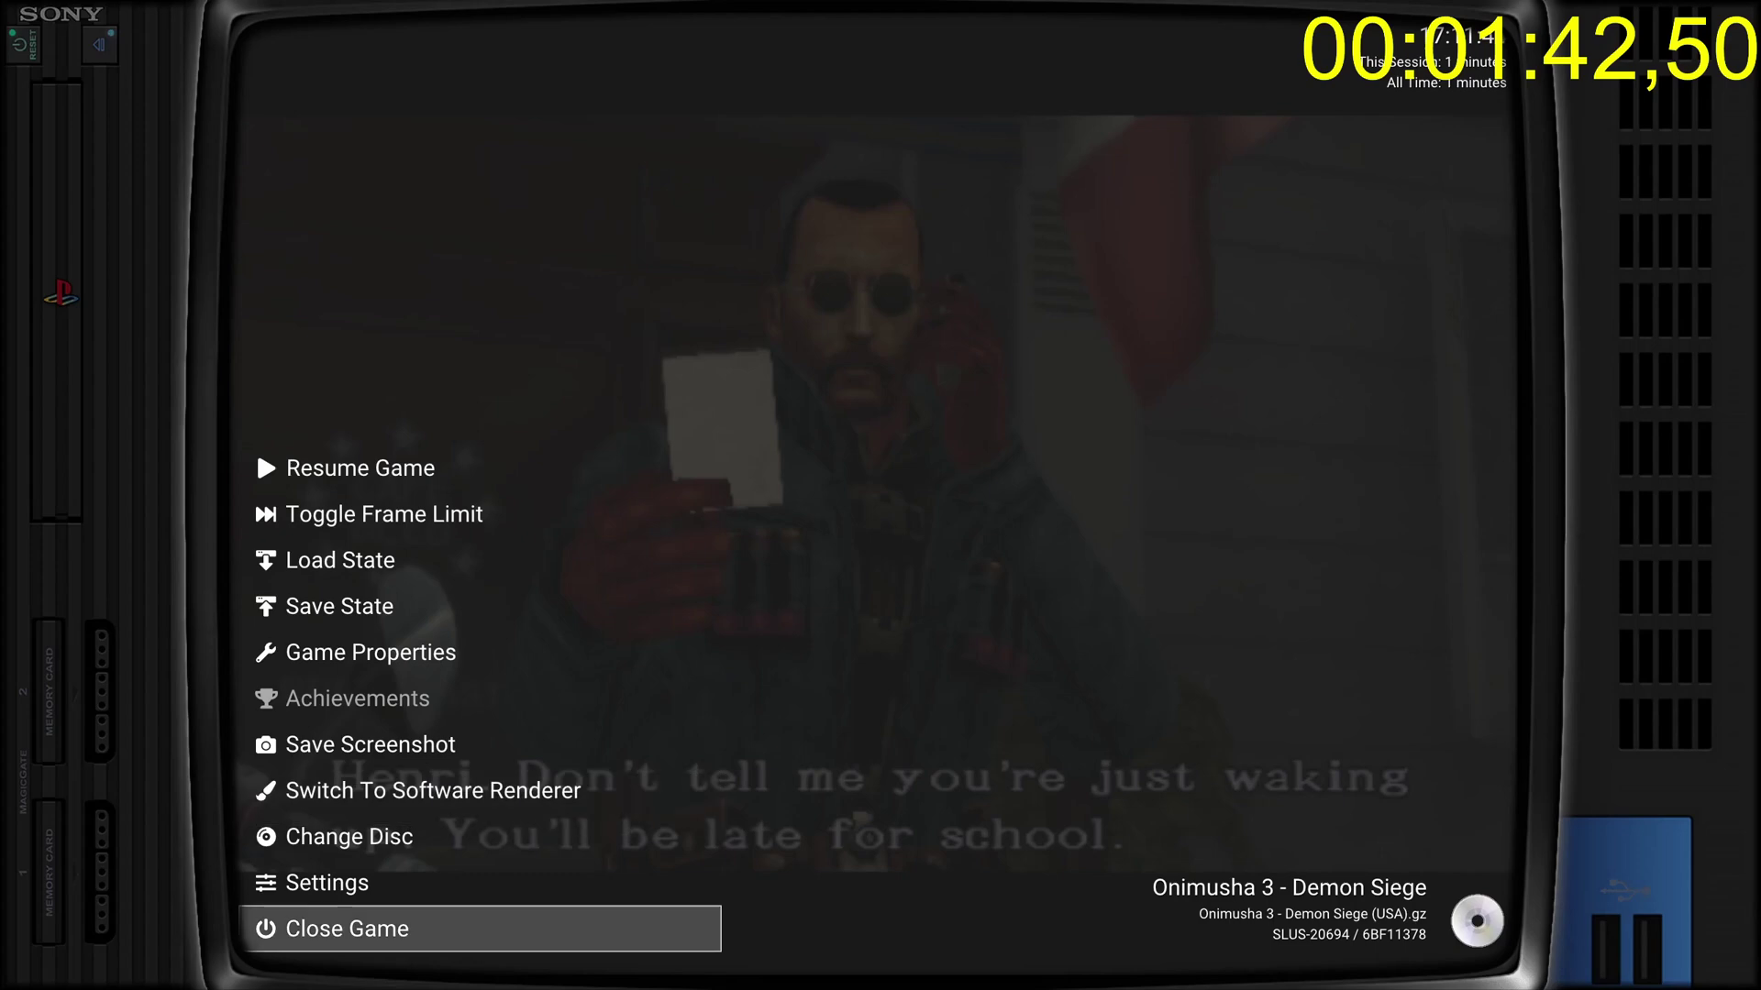
{"action": "key", "text": "Return"}
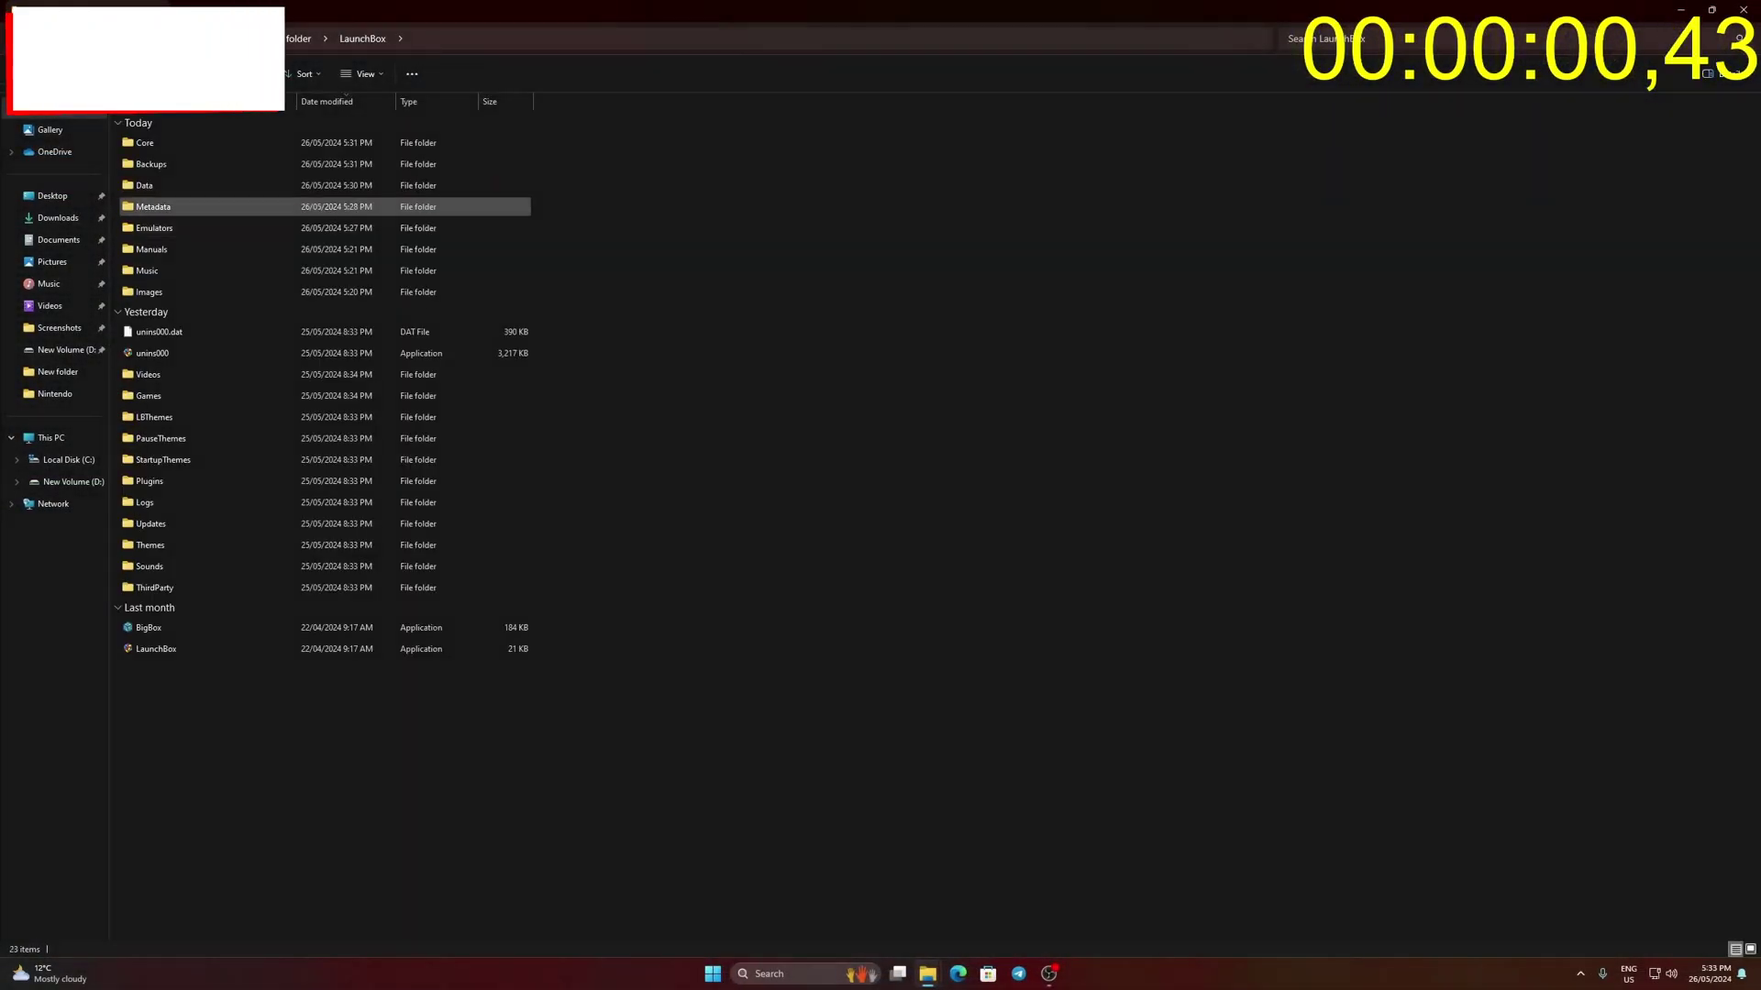
- Launch LaunchBox from its installation folder and dismiss anything covering the main window
{"action": "left_click", "coordinate": [156, 648]}
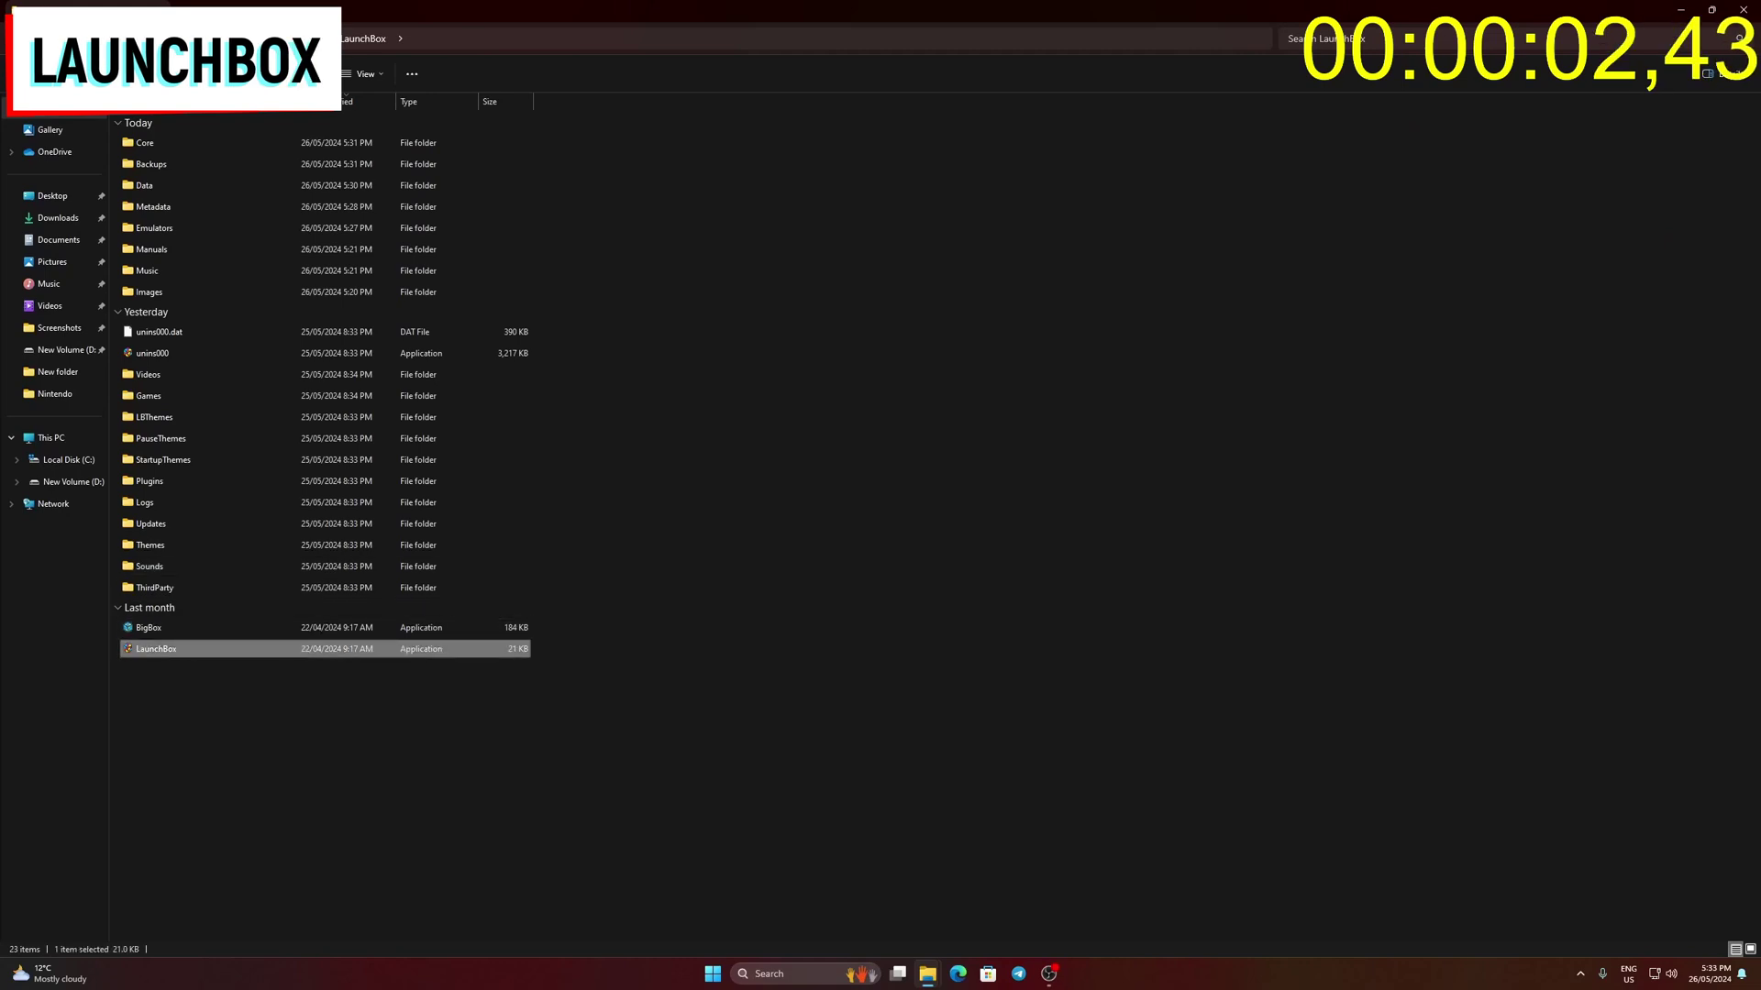
{"action": "key", "text": "Return"}
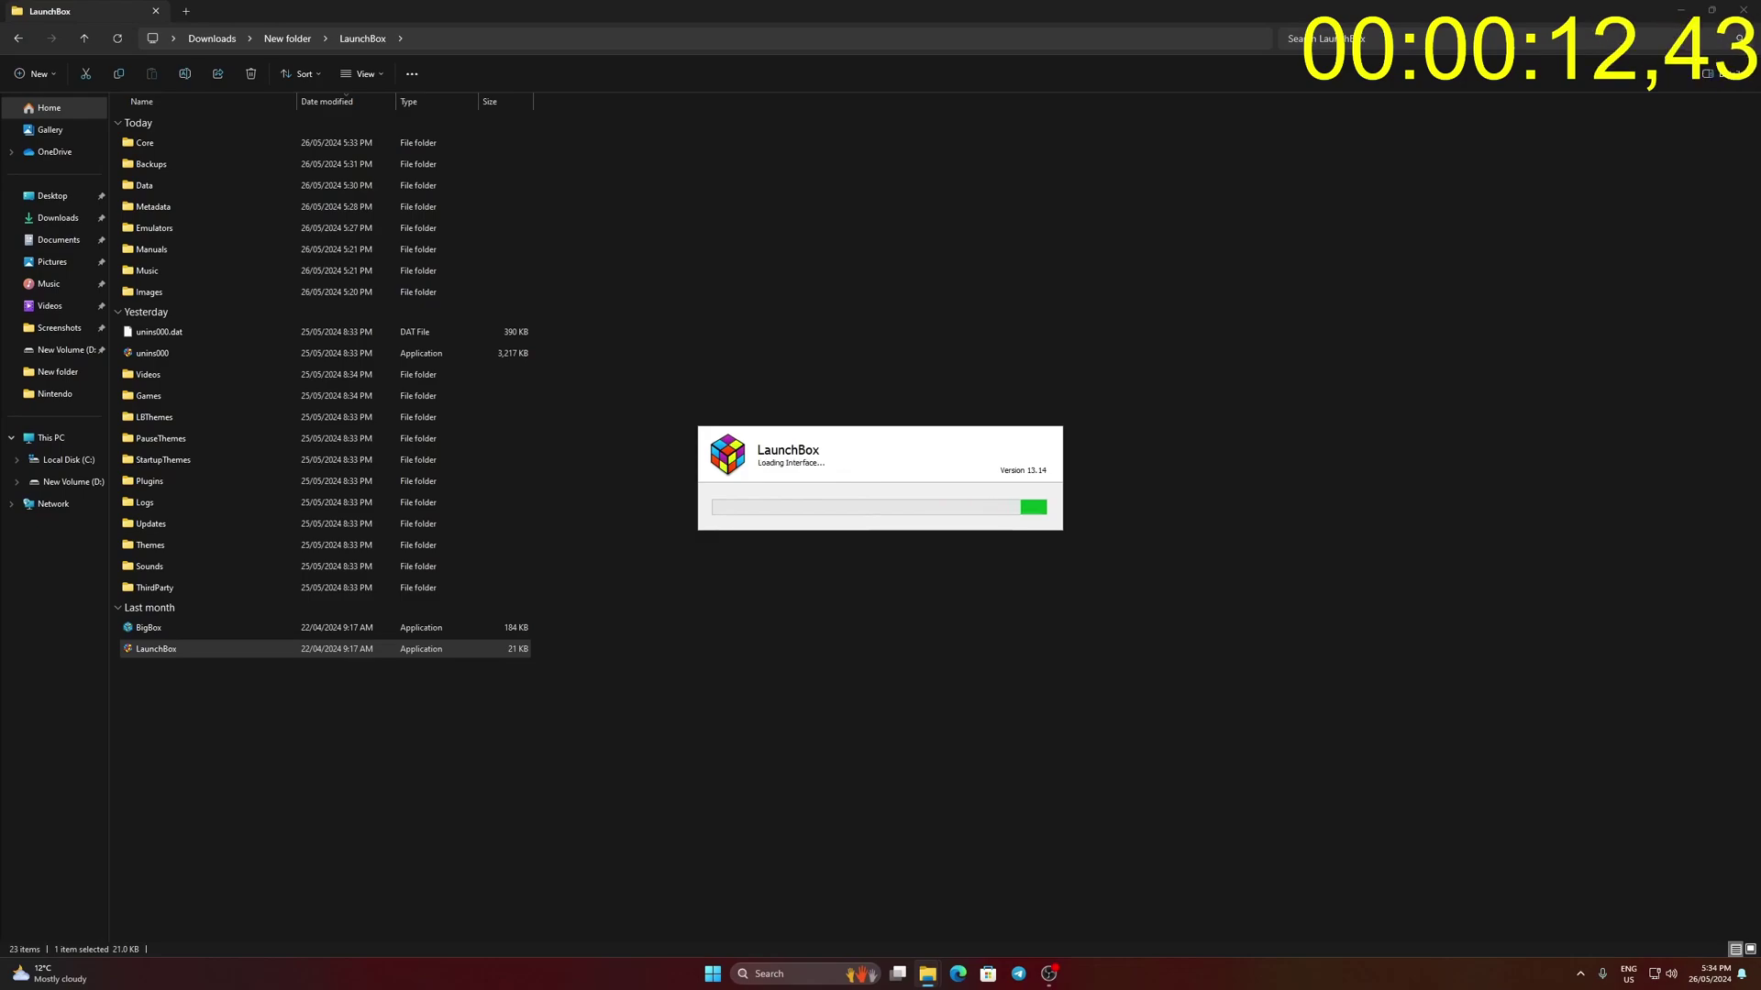
{"action": "key", "text": "Escape"}
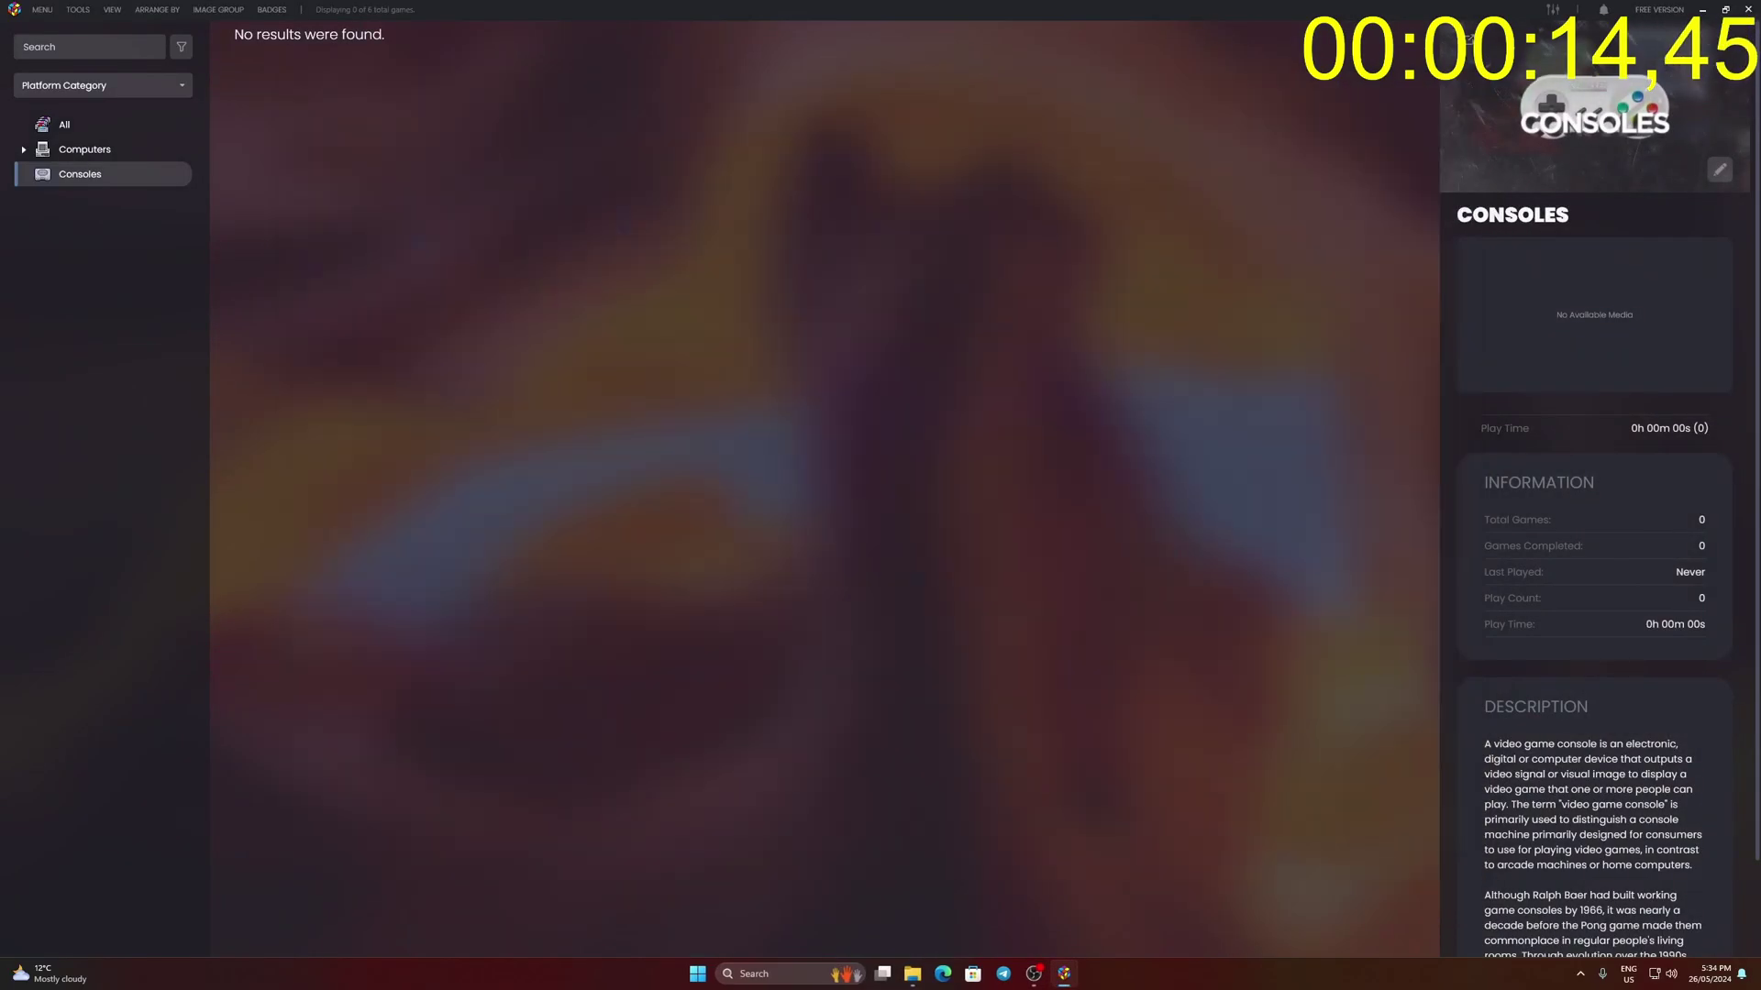
- Start the Import ROMs from Files wizard and add the Onimusha 3 - Demon Siege (USA) file from New folder
{"action": "left_click", "coordinate": [78, 9]}
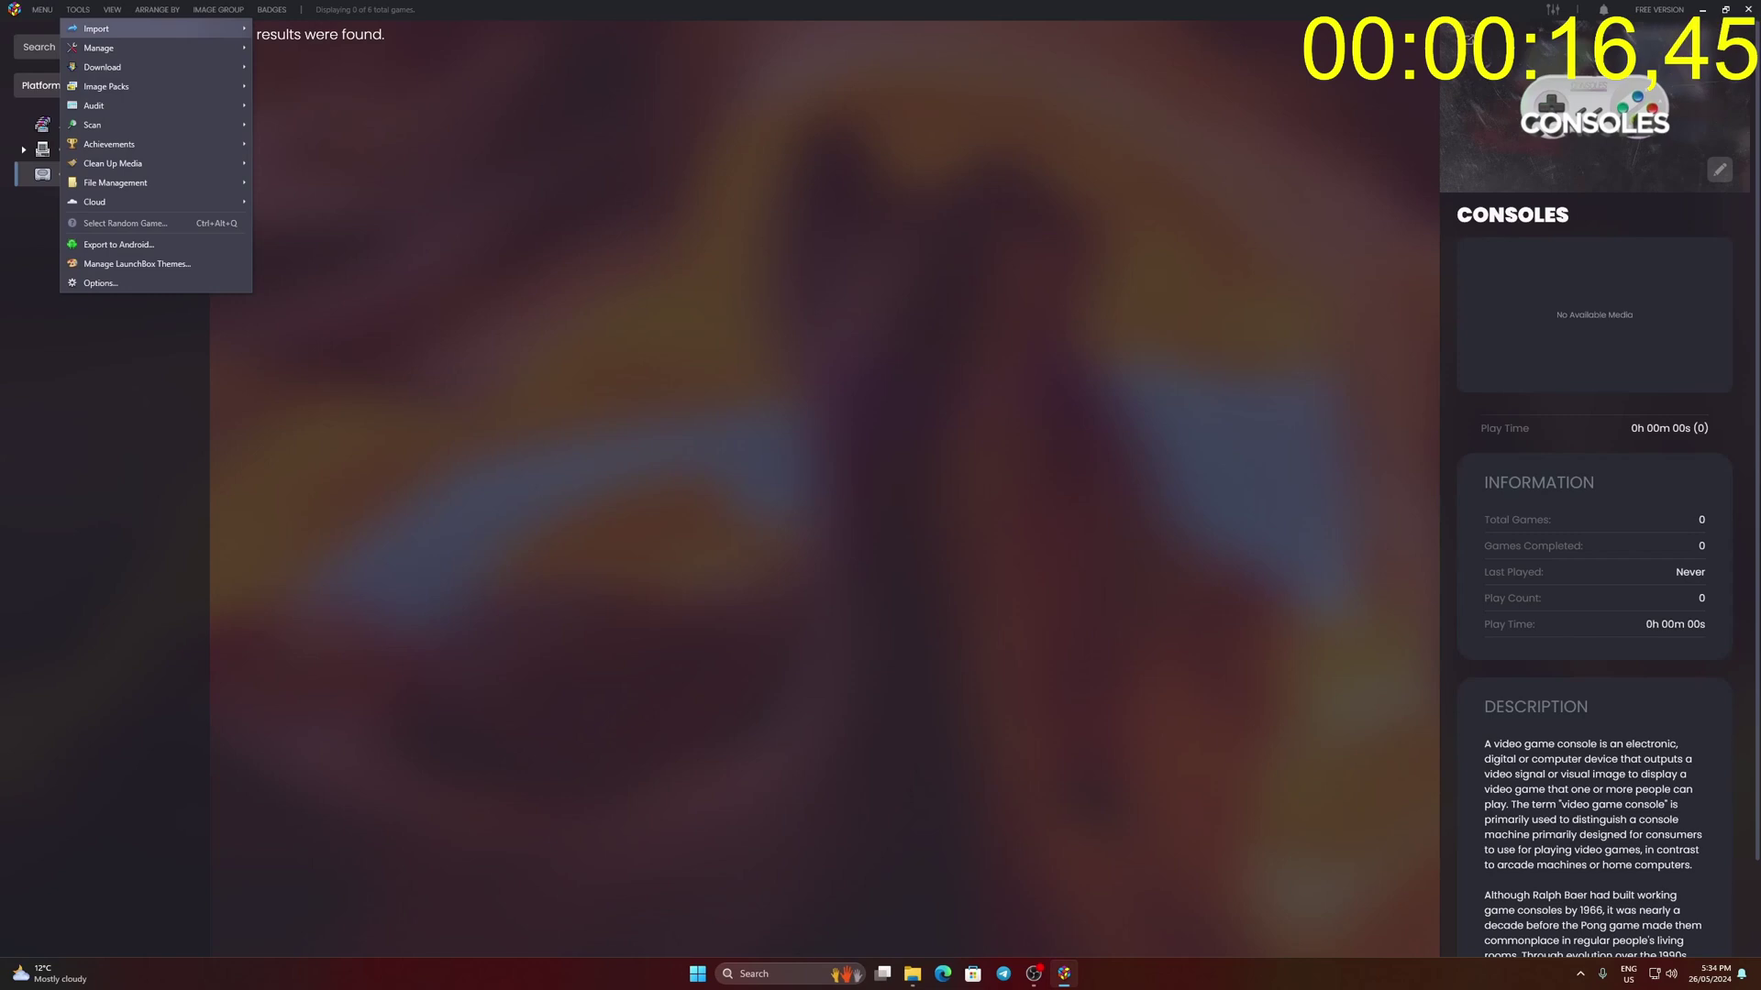
{"action": "mouse_move", "coordinate": [96, 29]}
{"action": "left_click", "coordinate": [302, 29]}
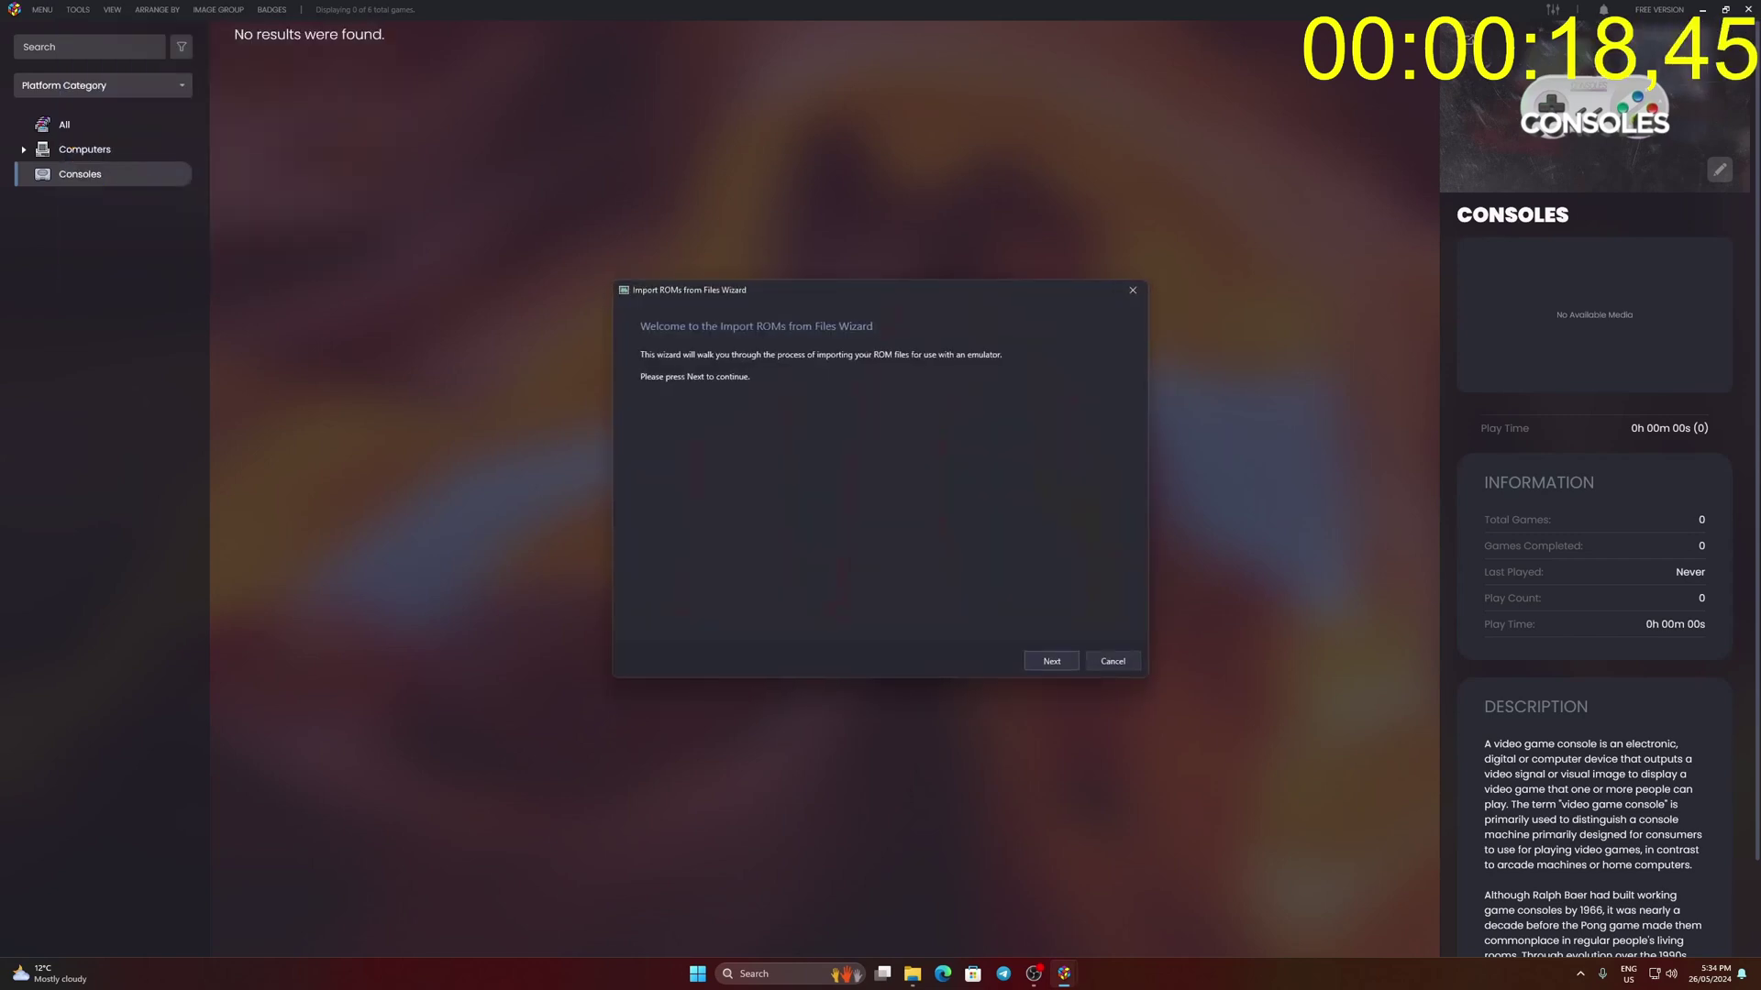
{"action": "left_click", "coordinate": [1050, 659]}
{"action": "left_click", "coordinate": [735, 615]}
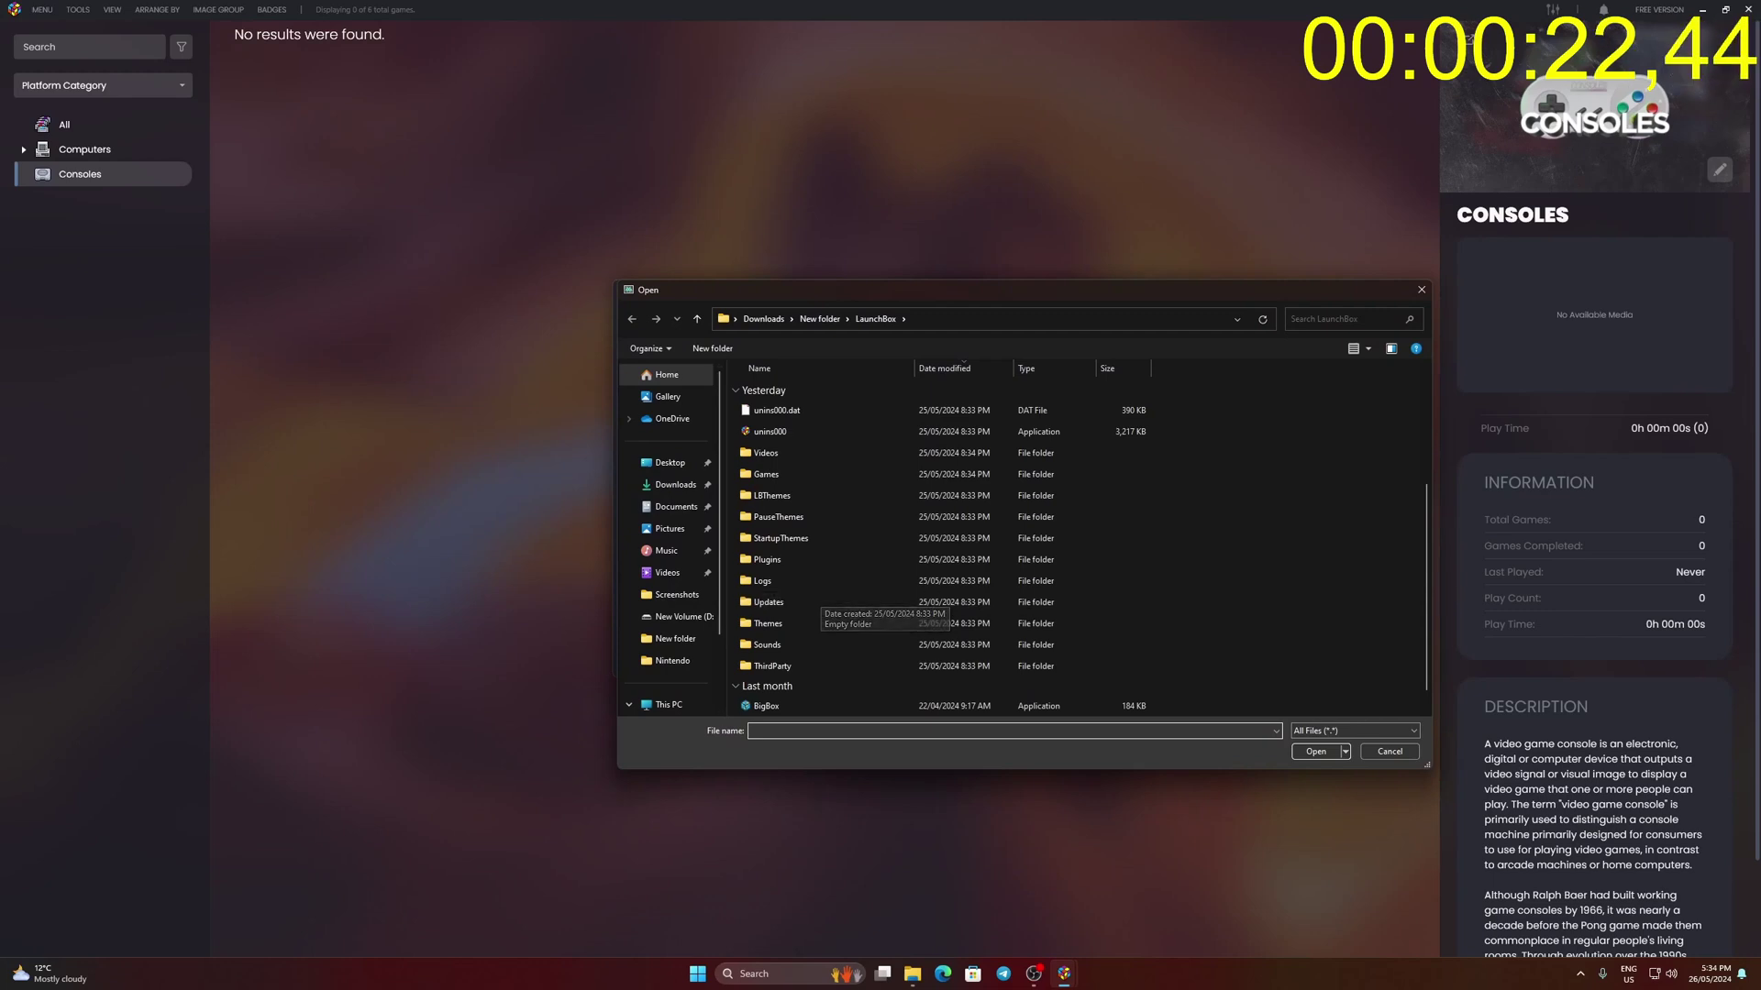
{"action": "left_click", "coordinate": [820, 318]}
{"action": "double_click", "coordinate": [815, 654]}
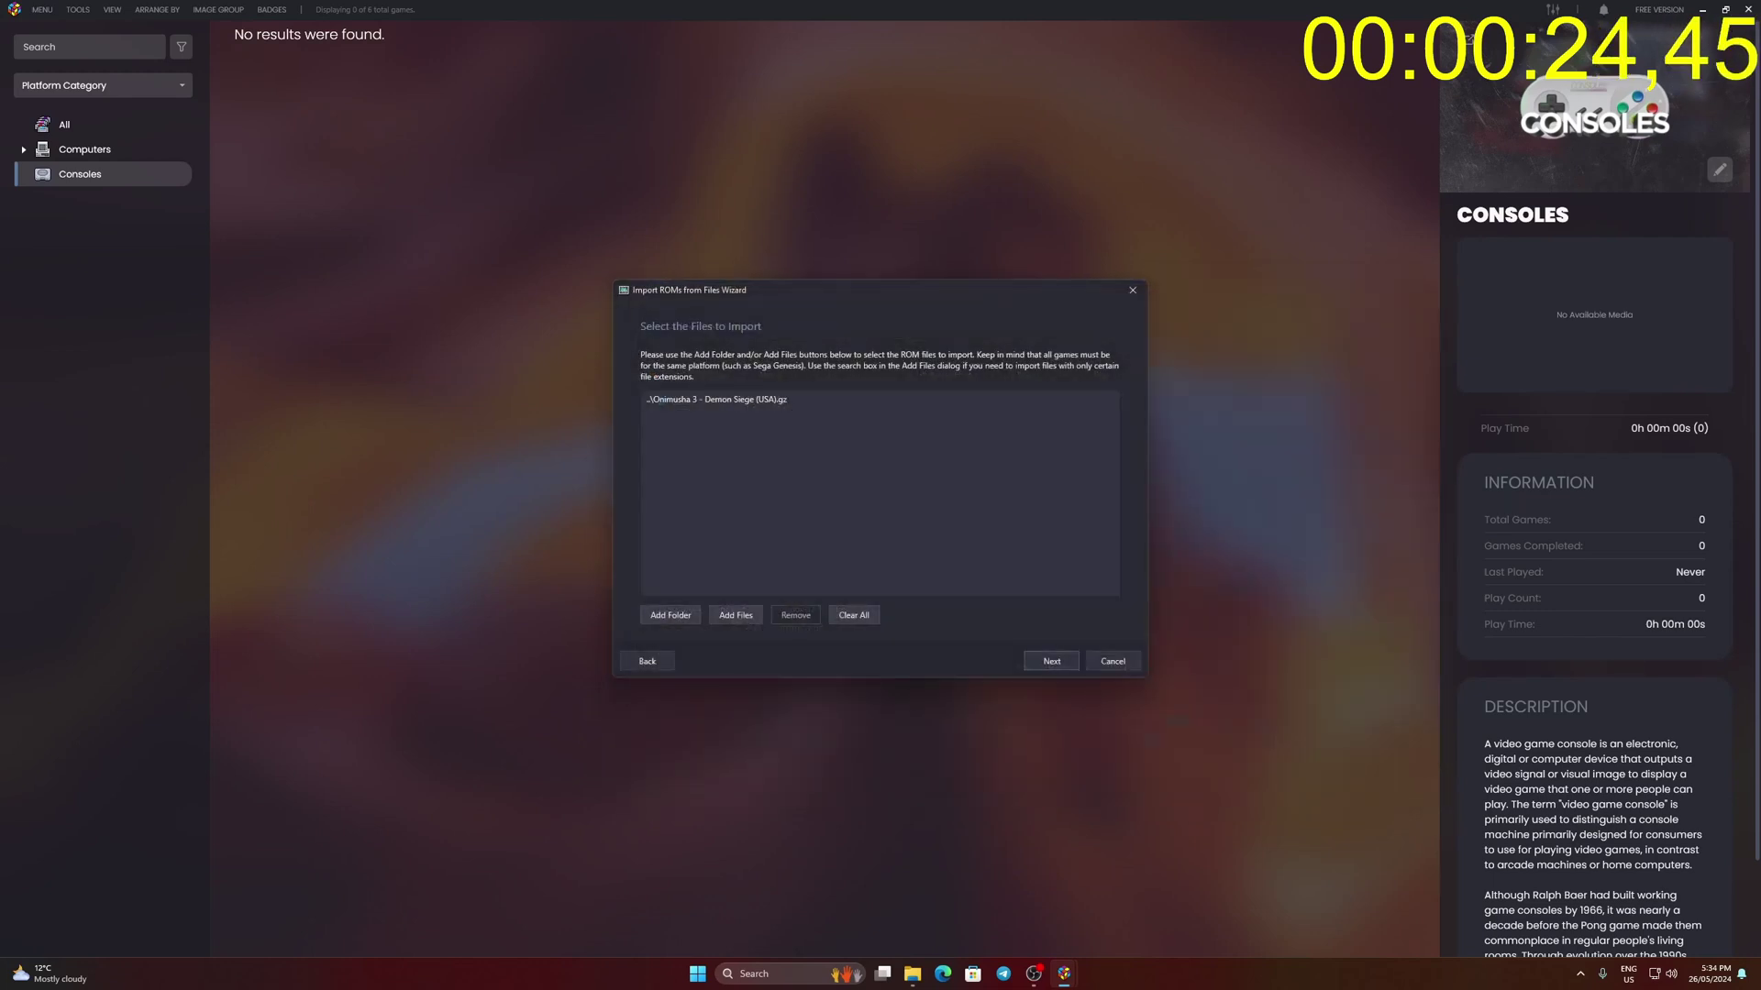
- Set the import platform to Sony Playstation 2 and choose to have PCSX2 installed automatically
{"action": "left_click", "coordinate": [1051, 660]}
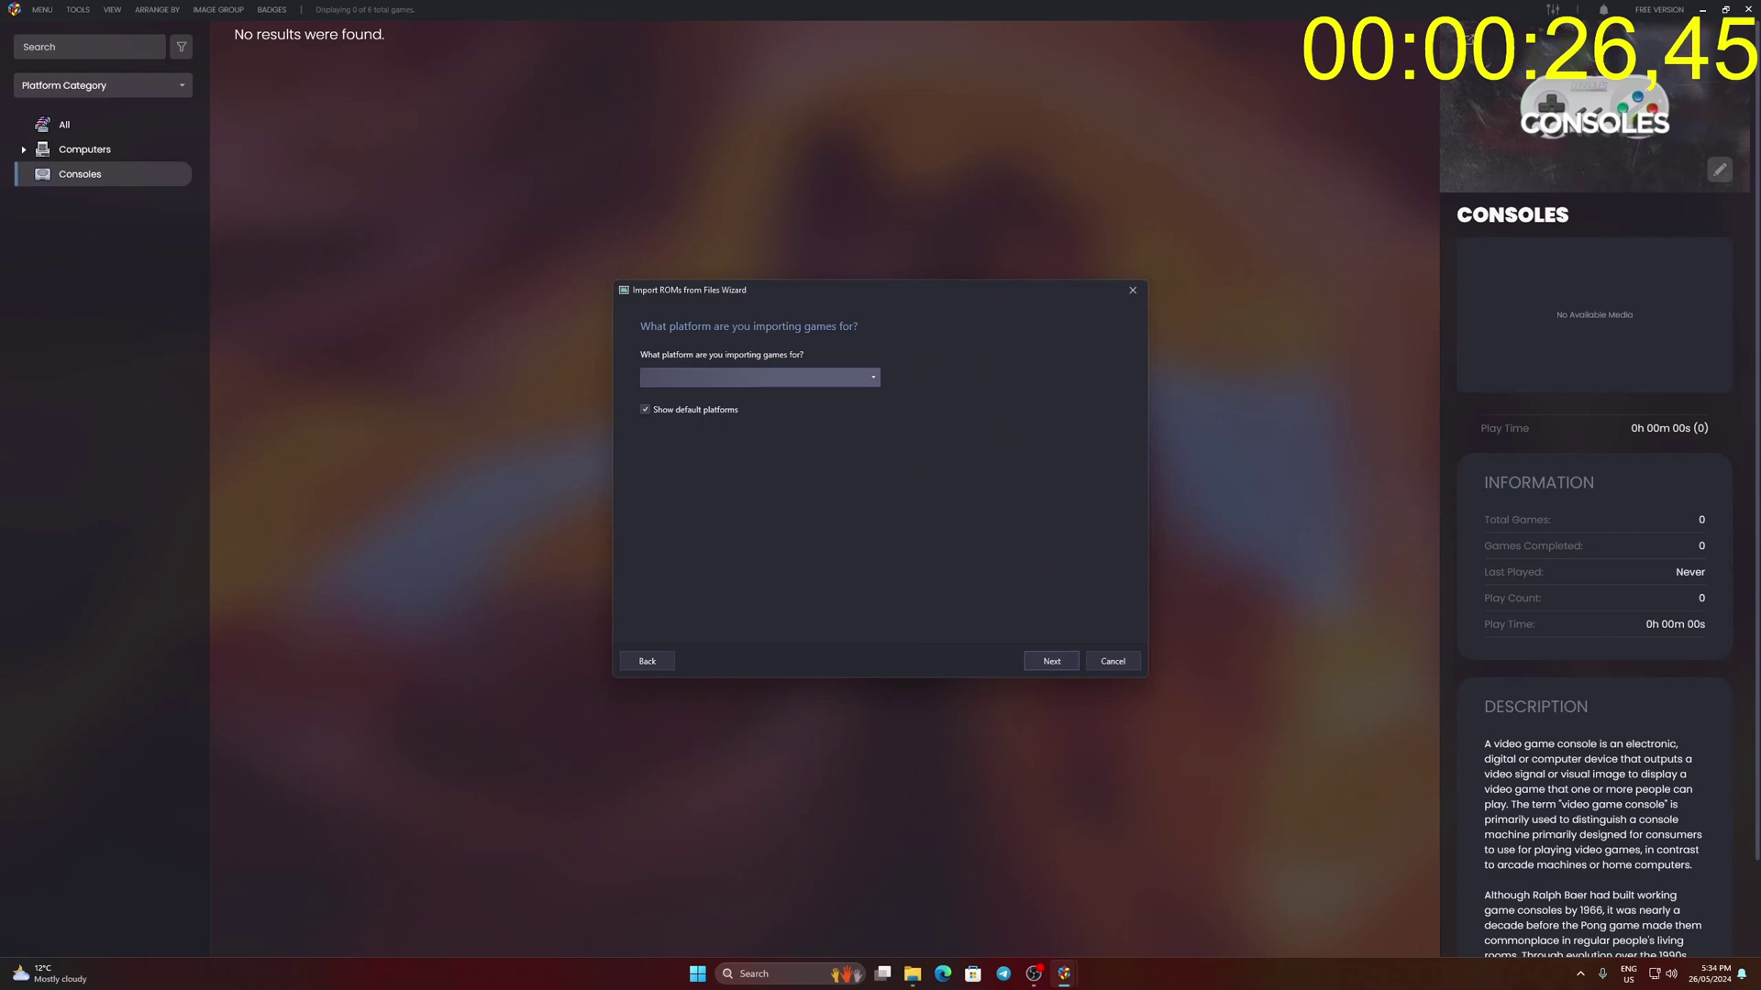
{"action": "left_click", "coordinate": [760, 377]}
{"action": "type", "text": "so"}
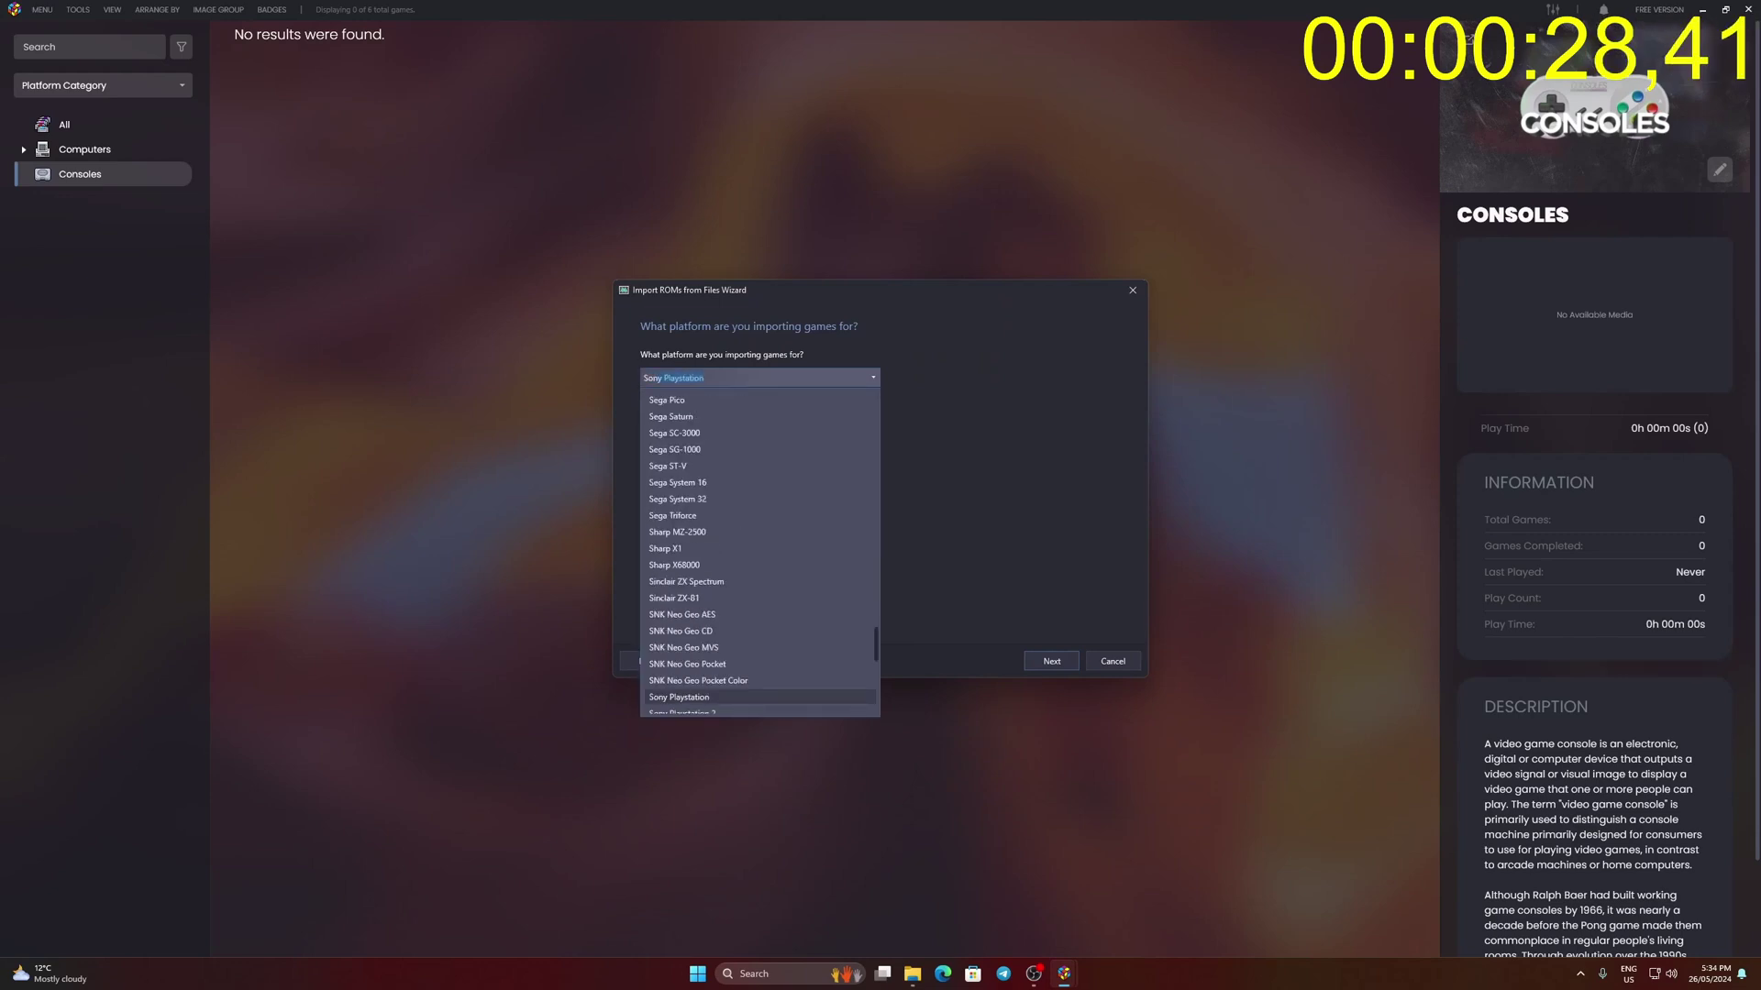
{"action": "type", "text": "ny"}
{"action": "key", "text": "Down"}
{"action": "key", "text": "Return"}
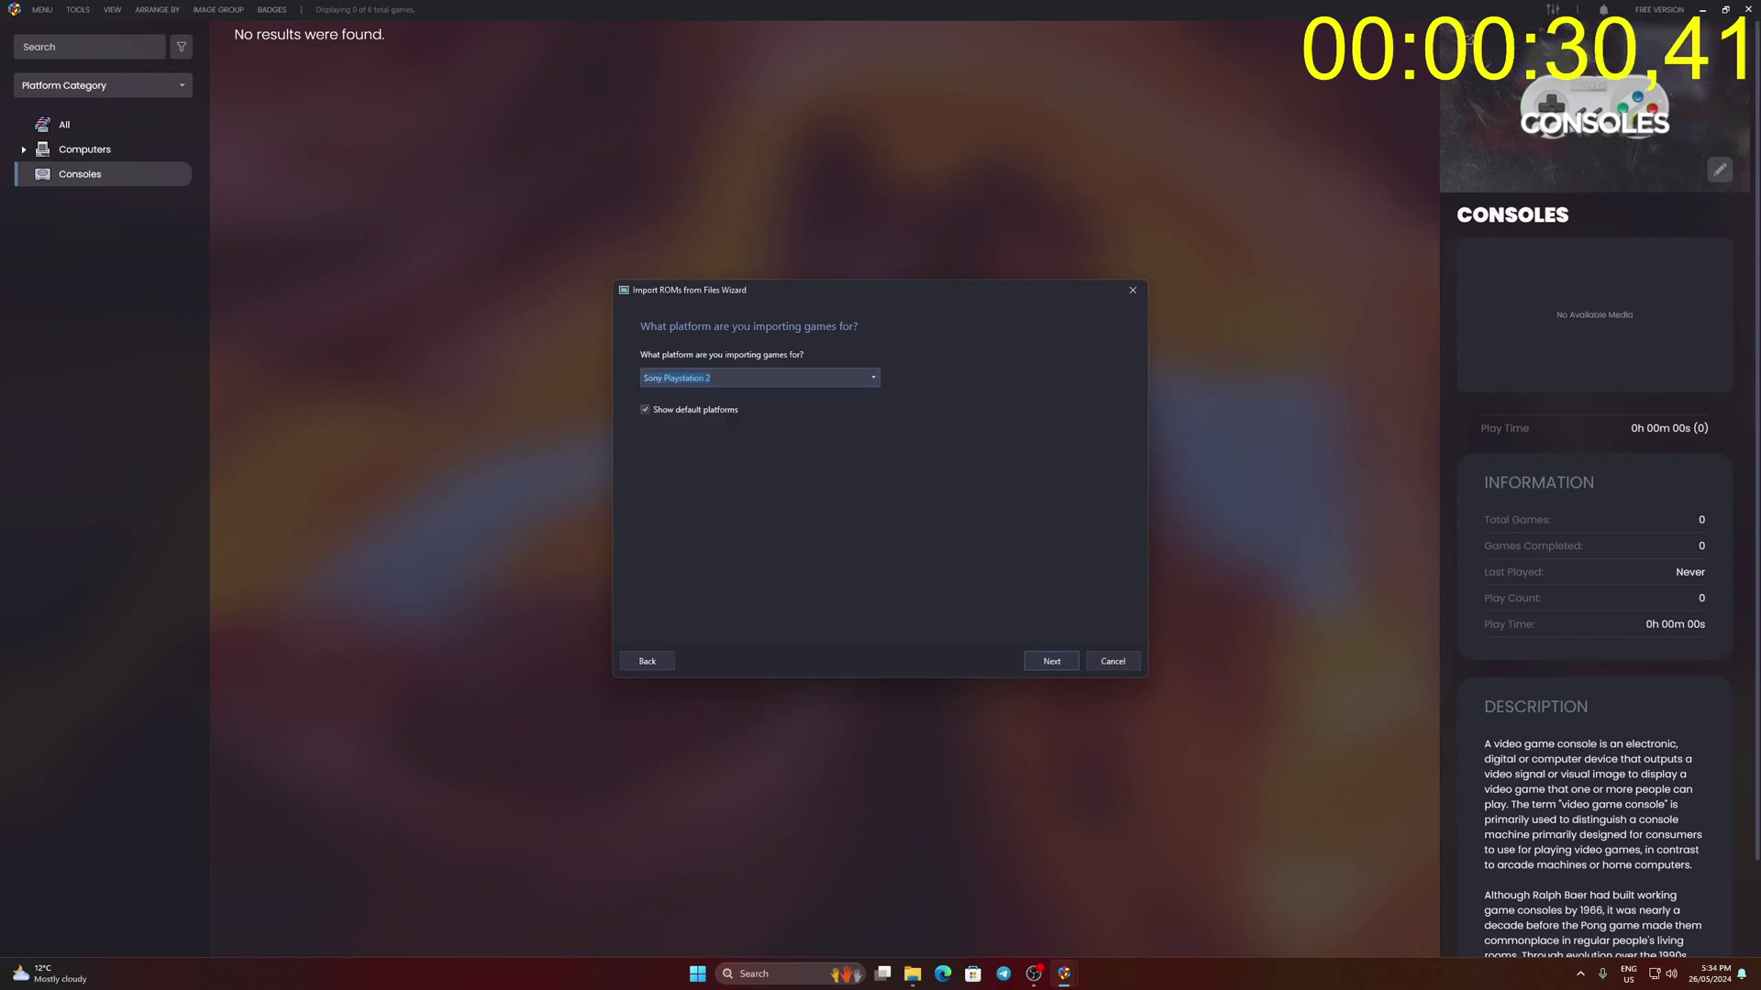
{"action": "key", "text": "Tab"}
{"action": "key", "text": "Return"}
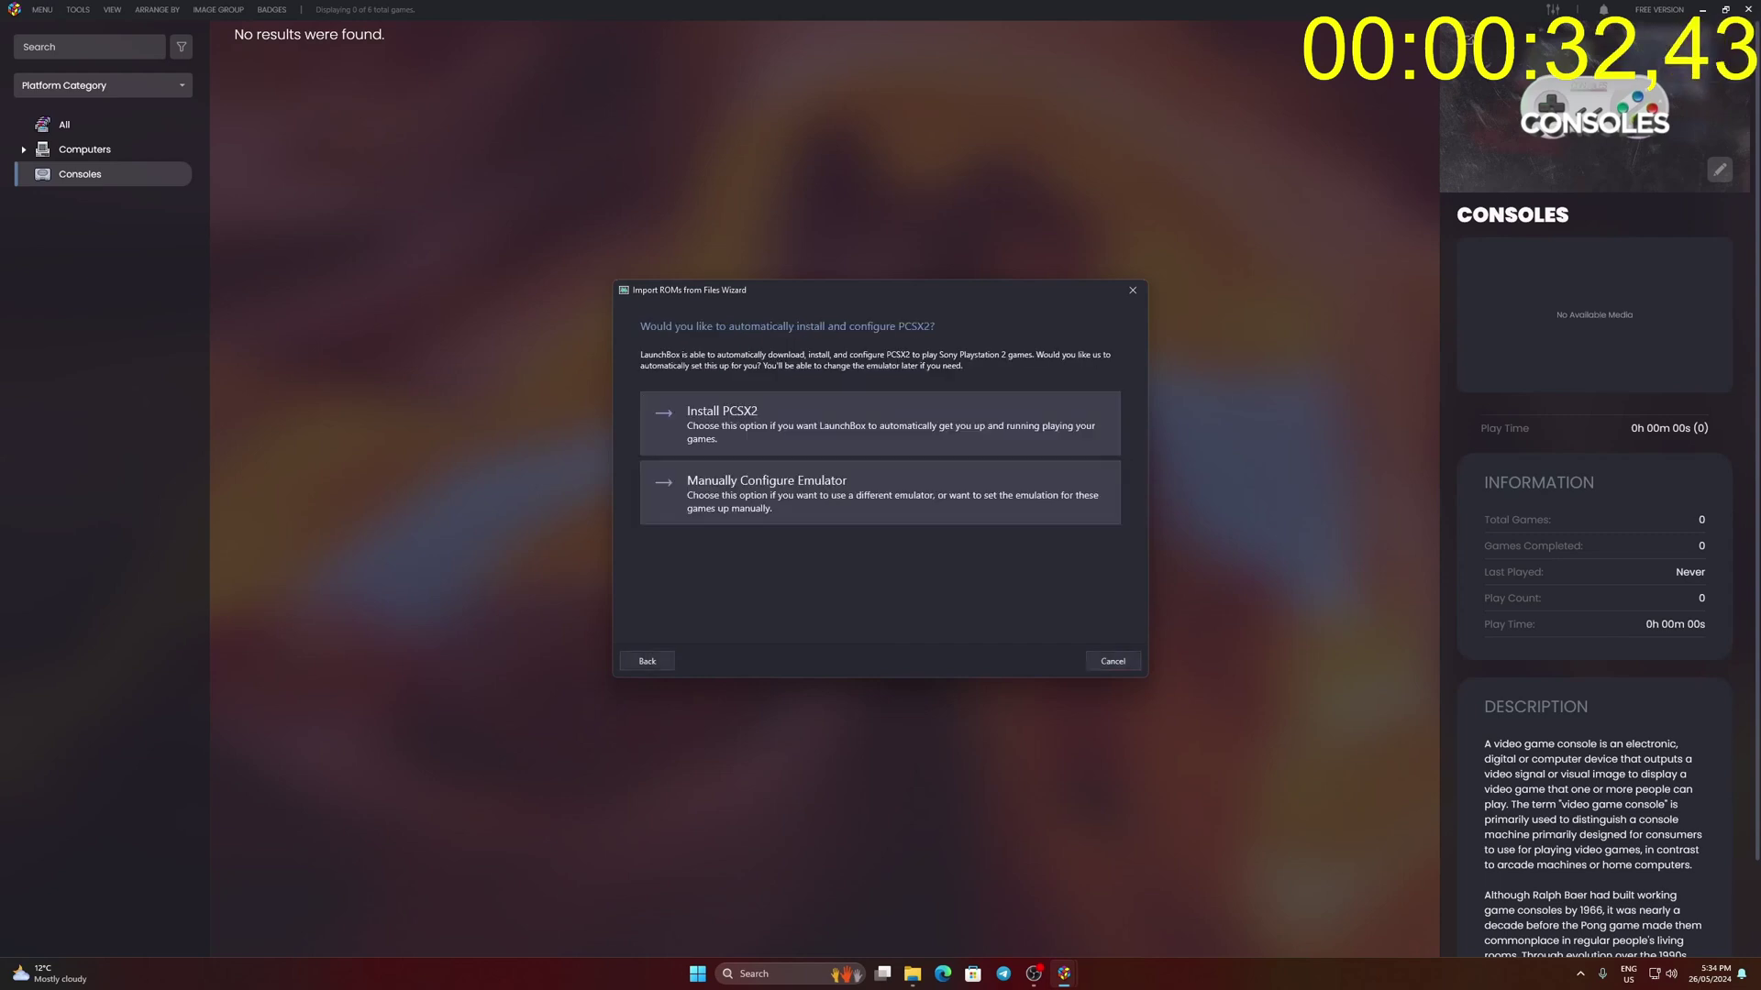
{"action": "key", "text": "Tab"}
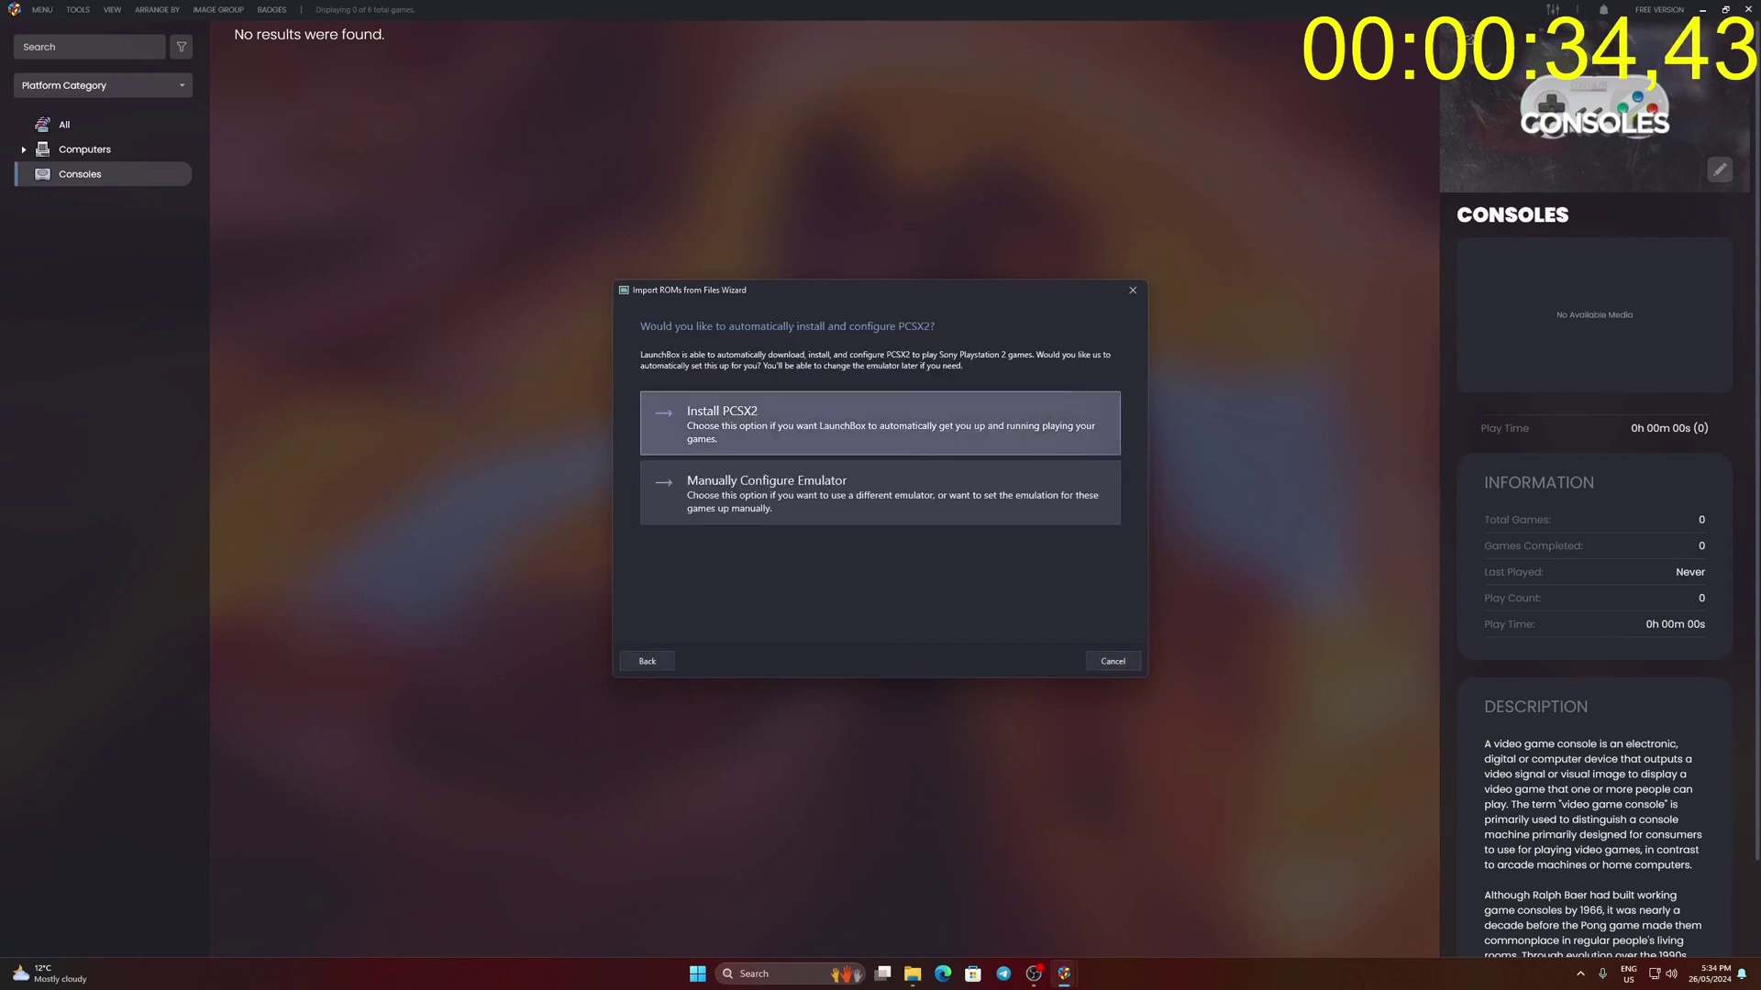
{"action": "key", "text": "Return"}
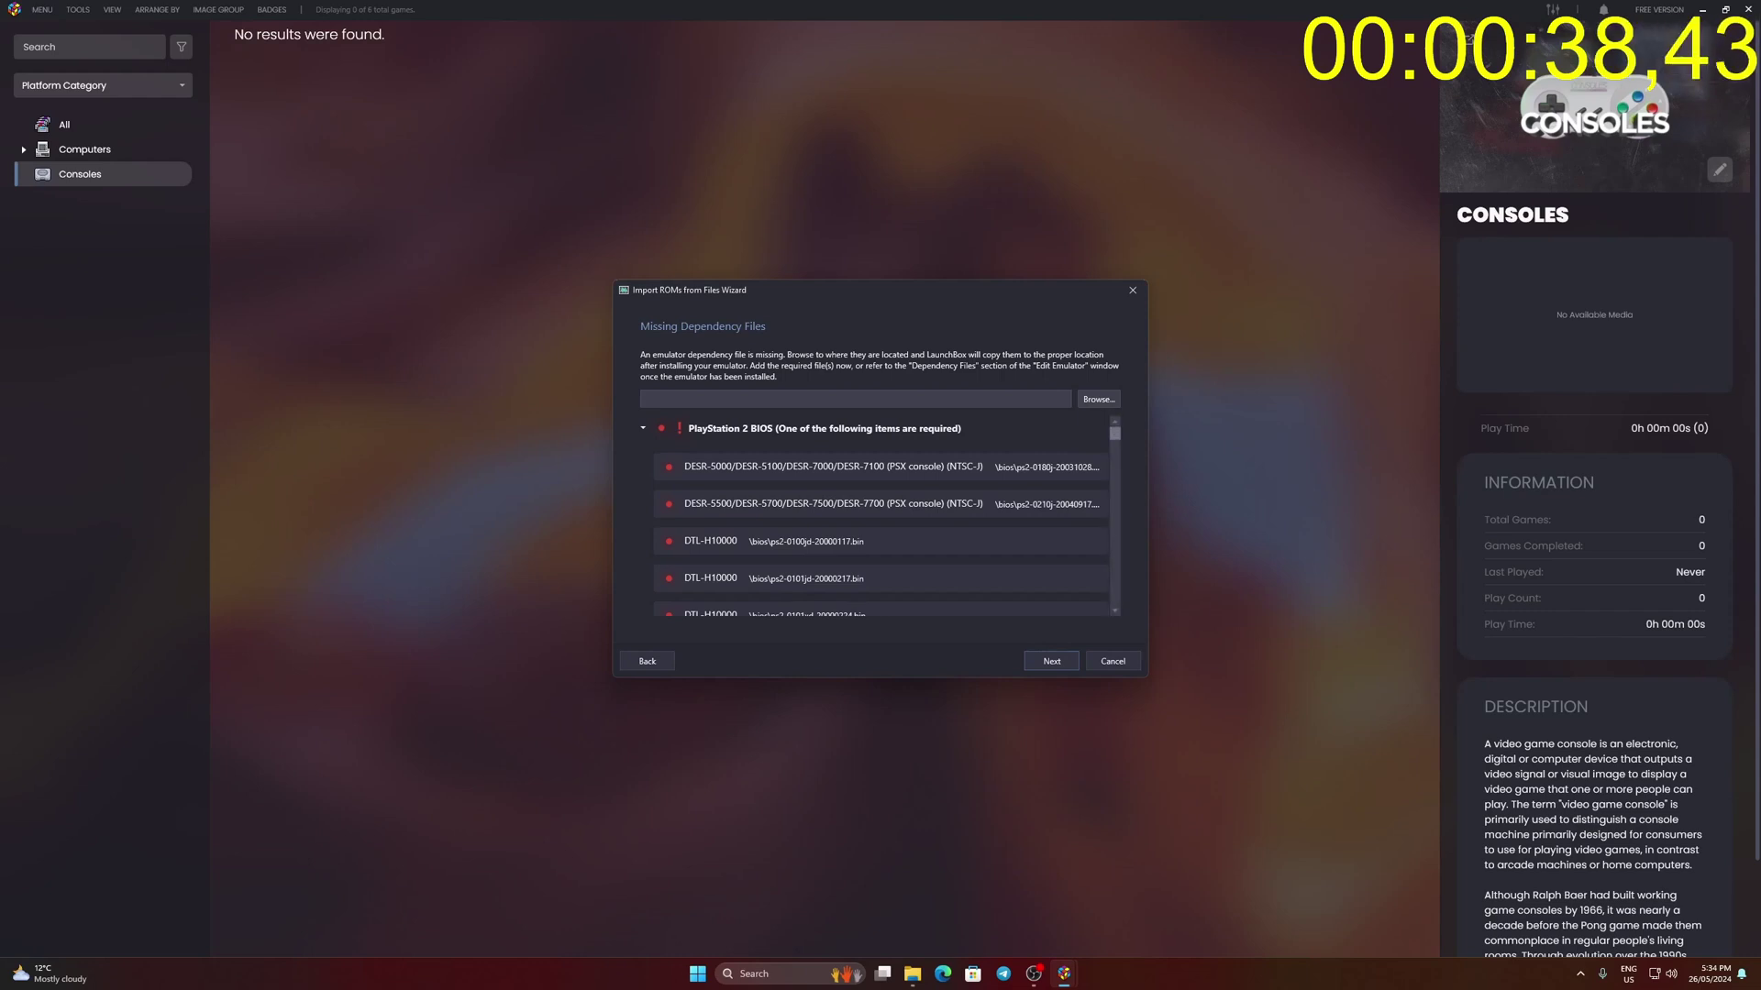
- Find the SCPH-39001 (NTSC-U) entry among the missing PlayStation 2 BIOS files and place the New folder window beside the wizard
{"action": "scroll", "coordinate": [881, 515], "scroll_direction": "down", "scroll_amount": 5}
{"action": "scroll", "coordinate": [881, 515], "scroll_direction": "down", "scroll_amount": 6}
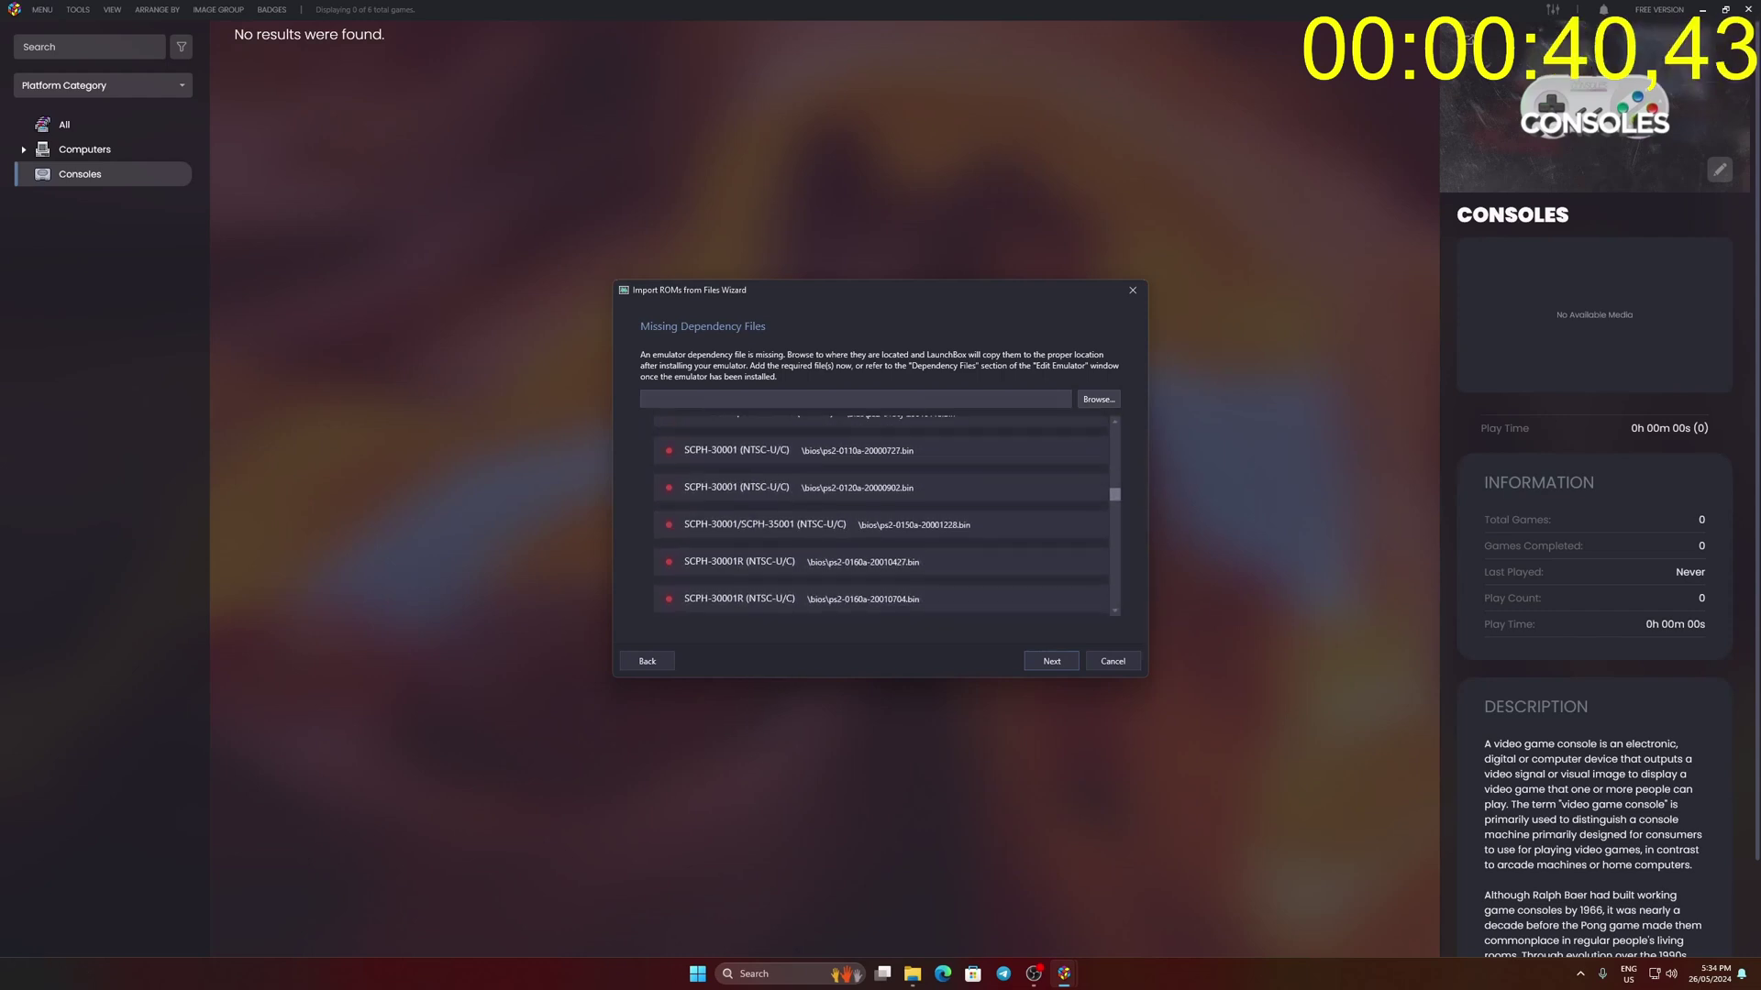
{"action": "scroll", "coordinate": [880, 515], "scroll_direction": "down", "scroll_amount": 1}
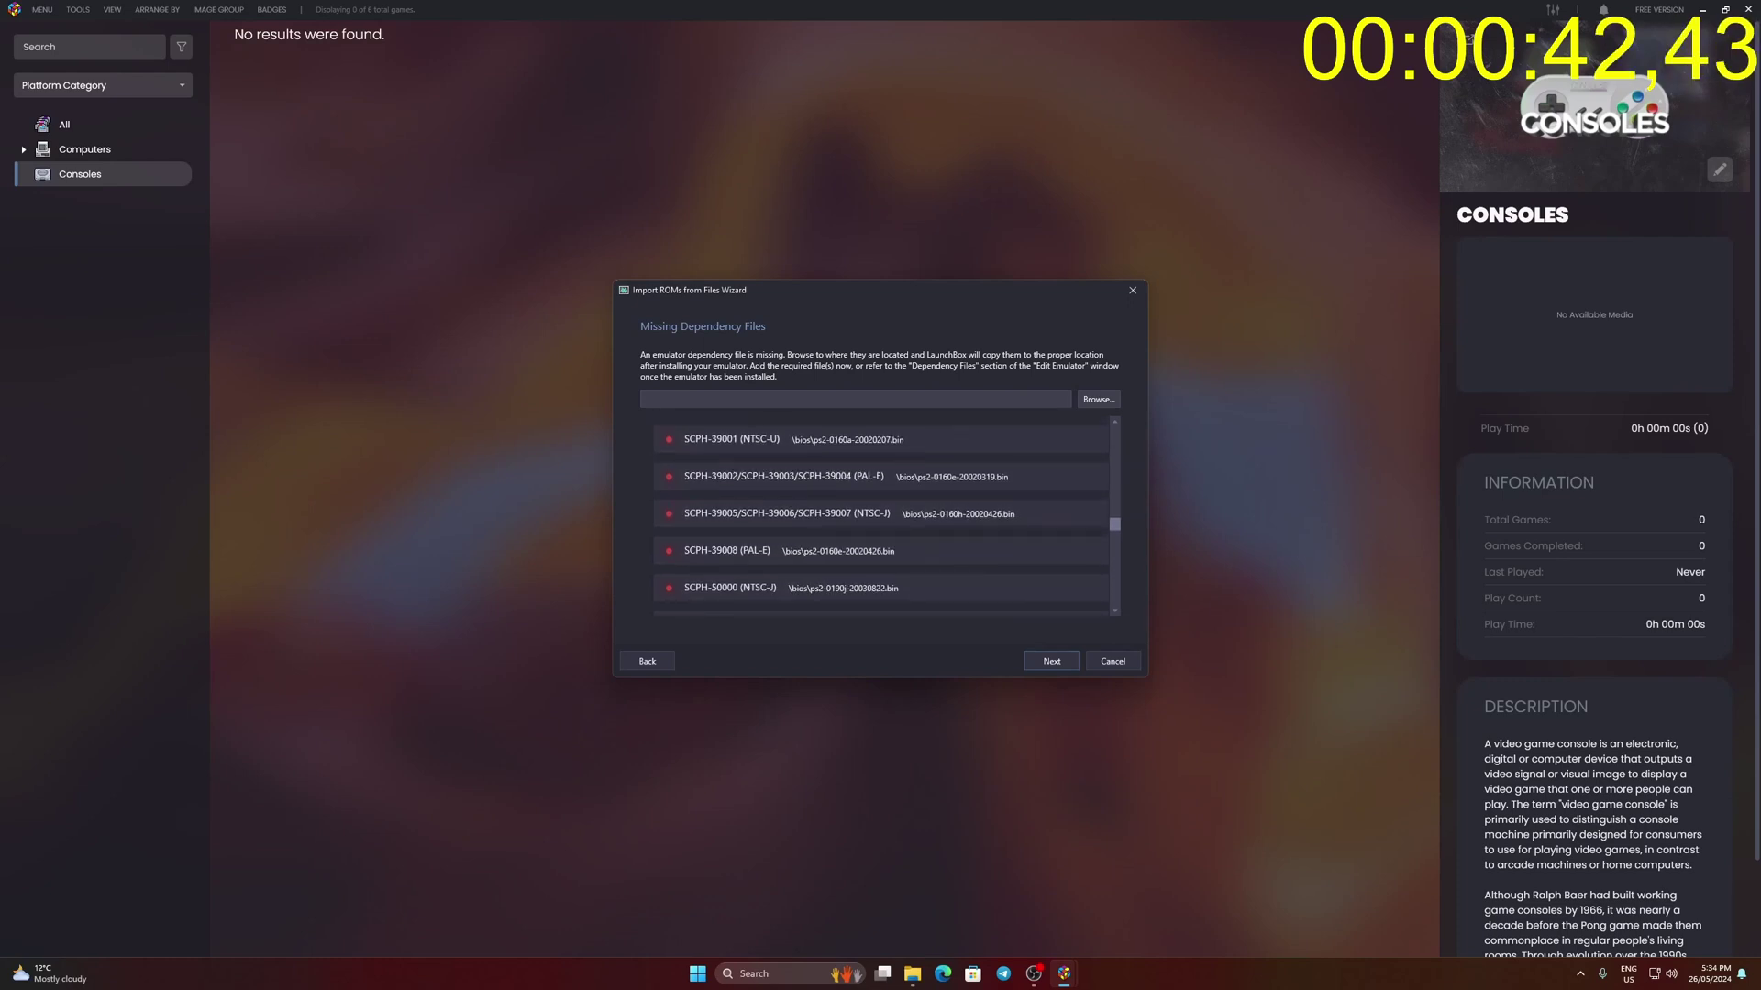
{"action": "scroll", "coordinate": [881, 515], "scroll_direction": "up", "scroll_amount": 1}
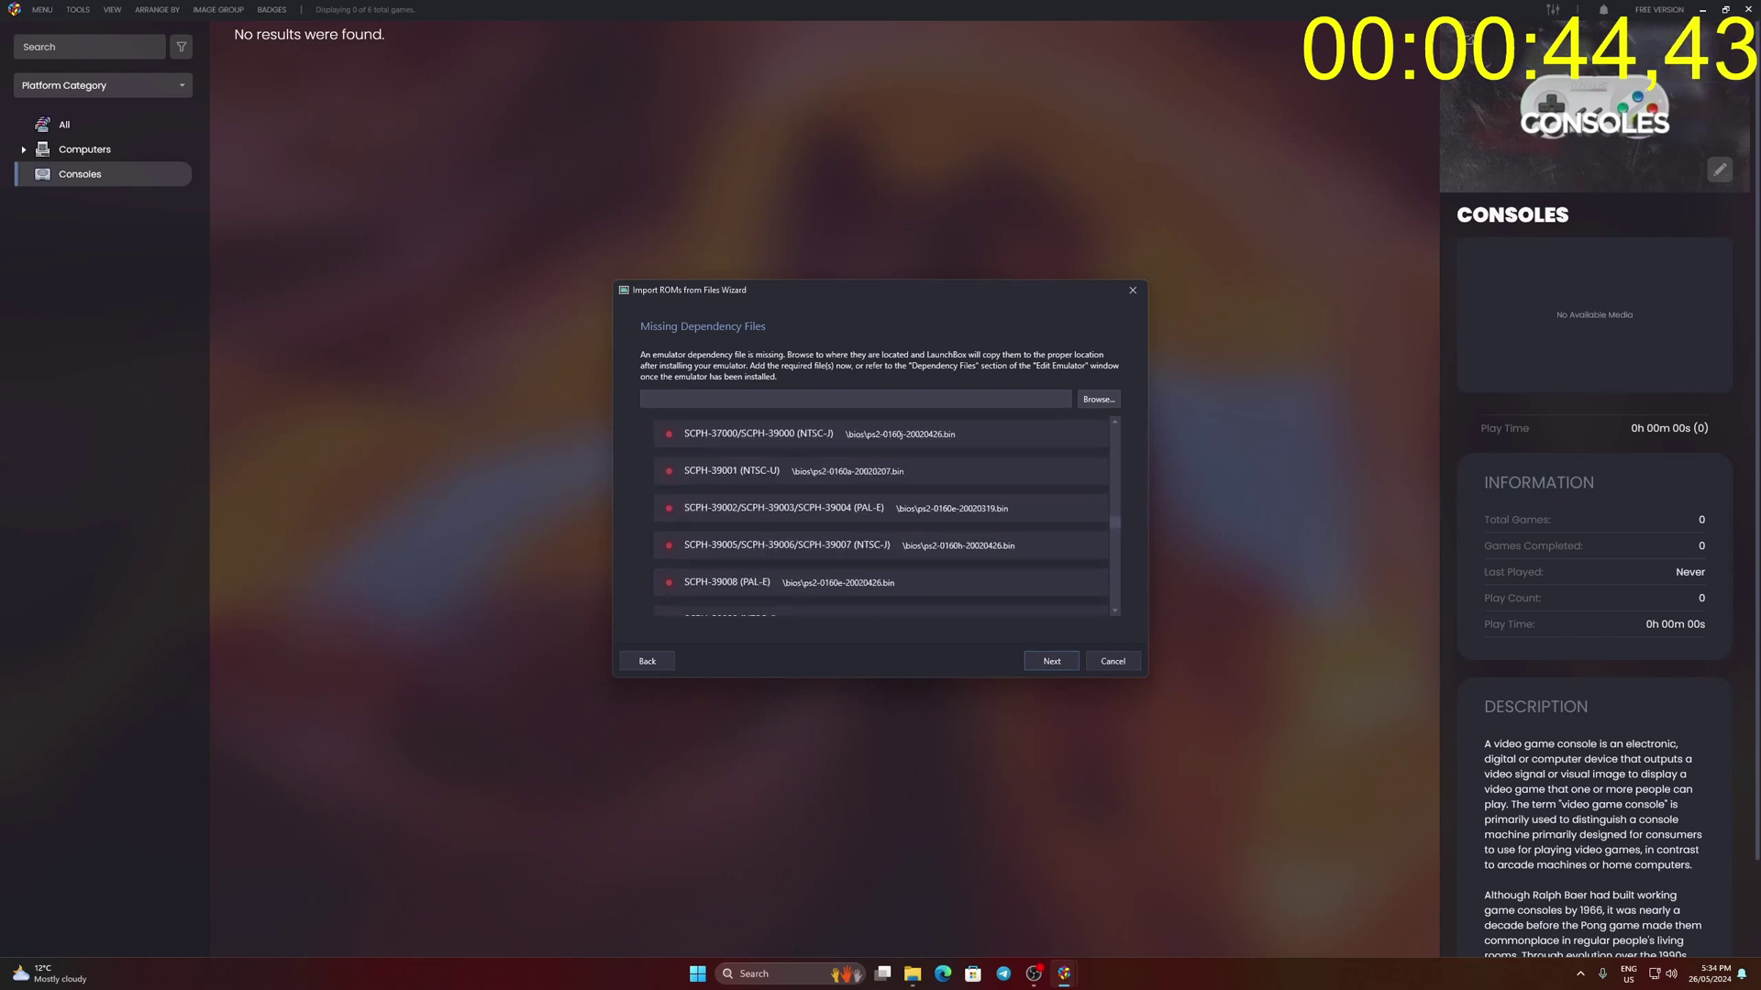
{"action": "left_click_drag", "start_coordinate": [834, 288], "coordinate": [1158, 303]}
{"action": "mouse_move", "coordinate": [912, 973]}
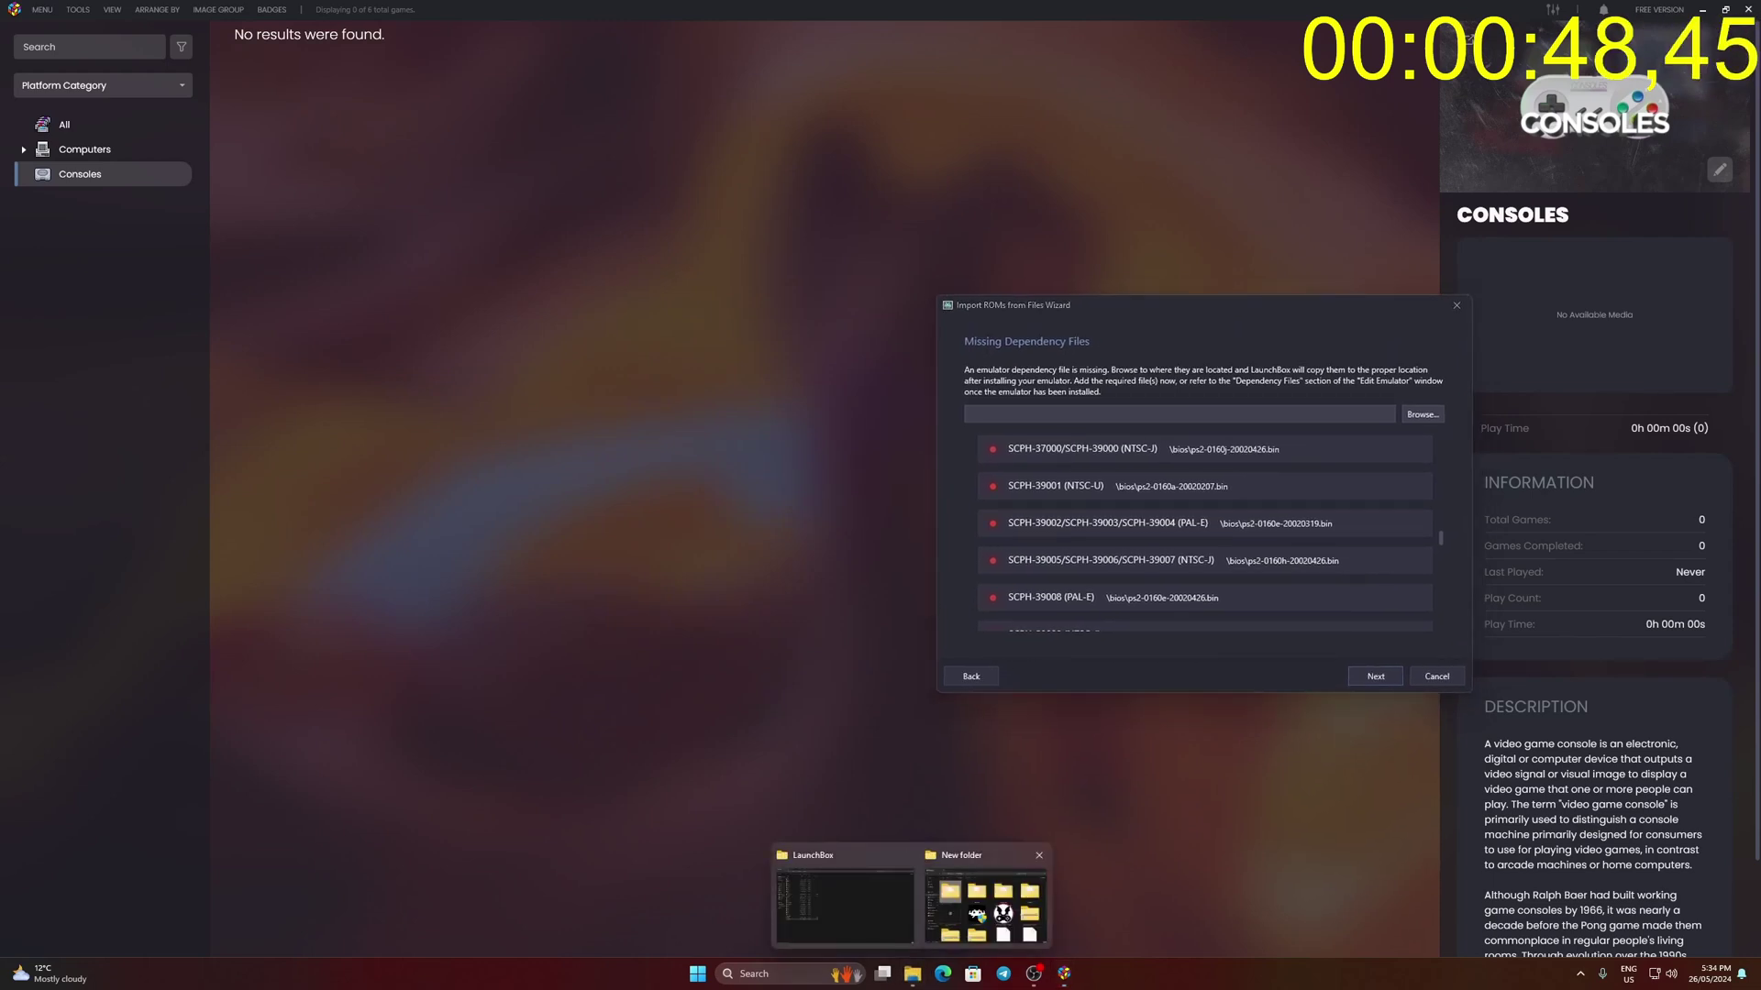
{"action": "left_click", "coordinate": [986, 894]}
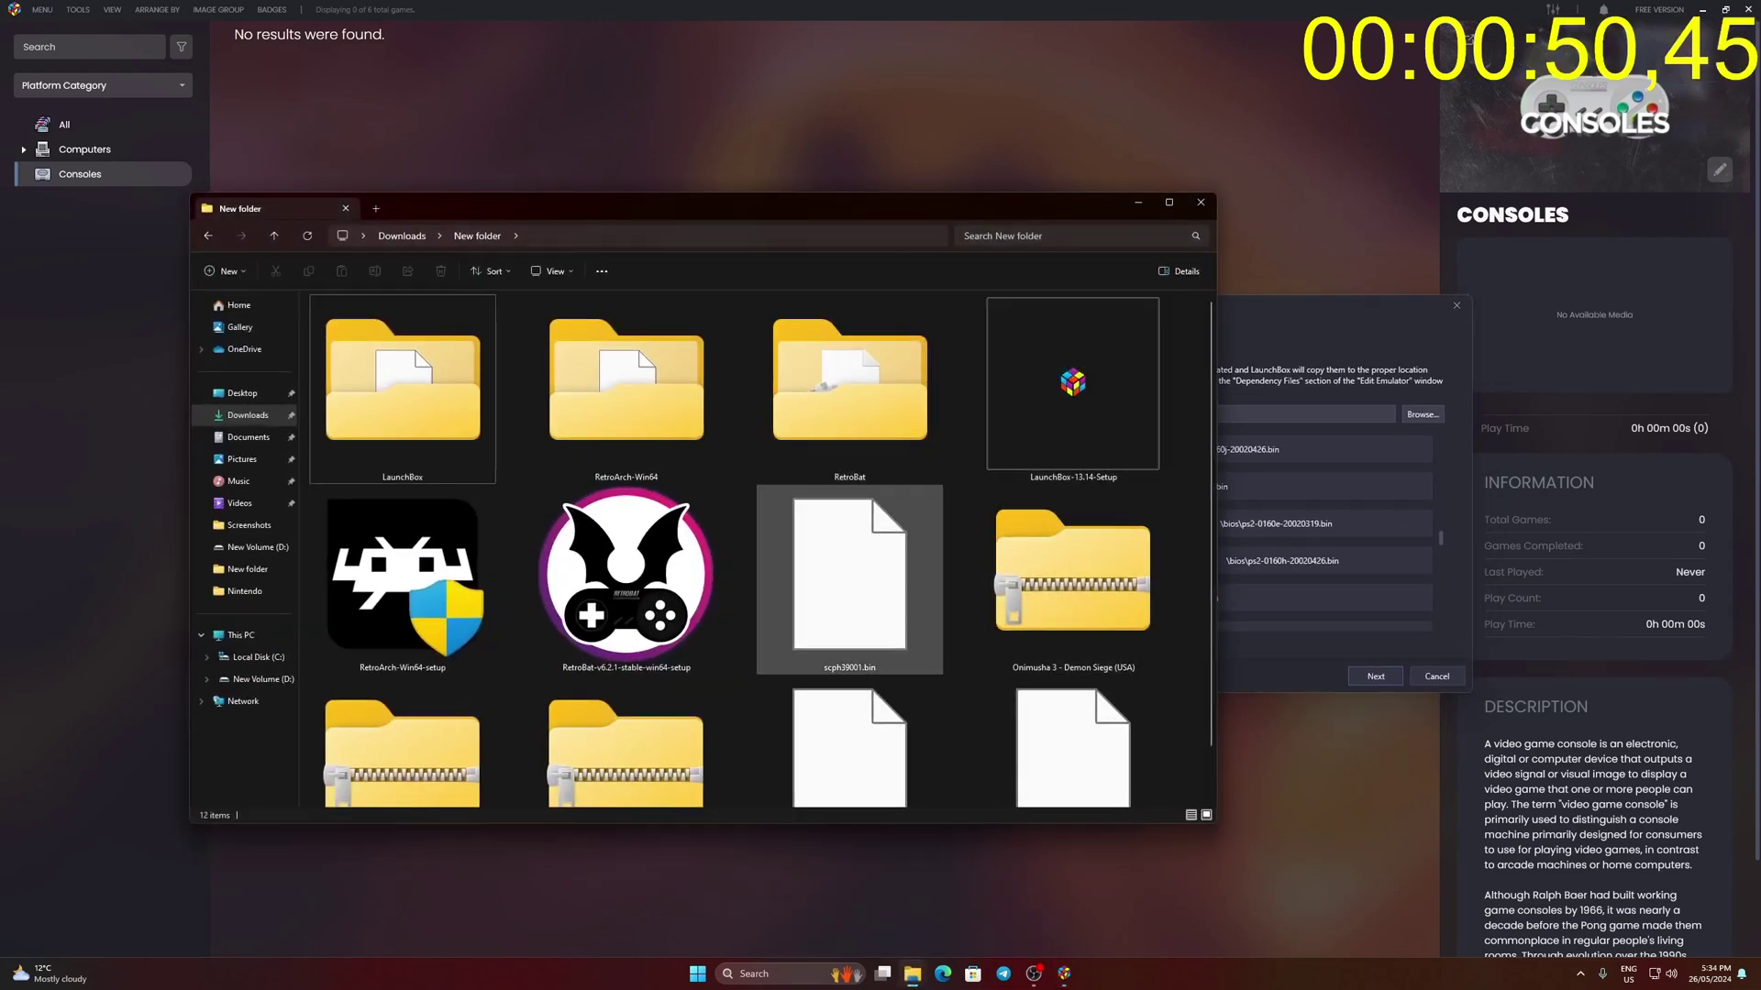
{"action": "left_click_drag", "start_coordinate": [823, 211], "coordinate": [546, 165]}
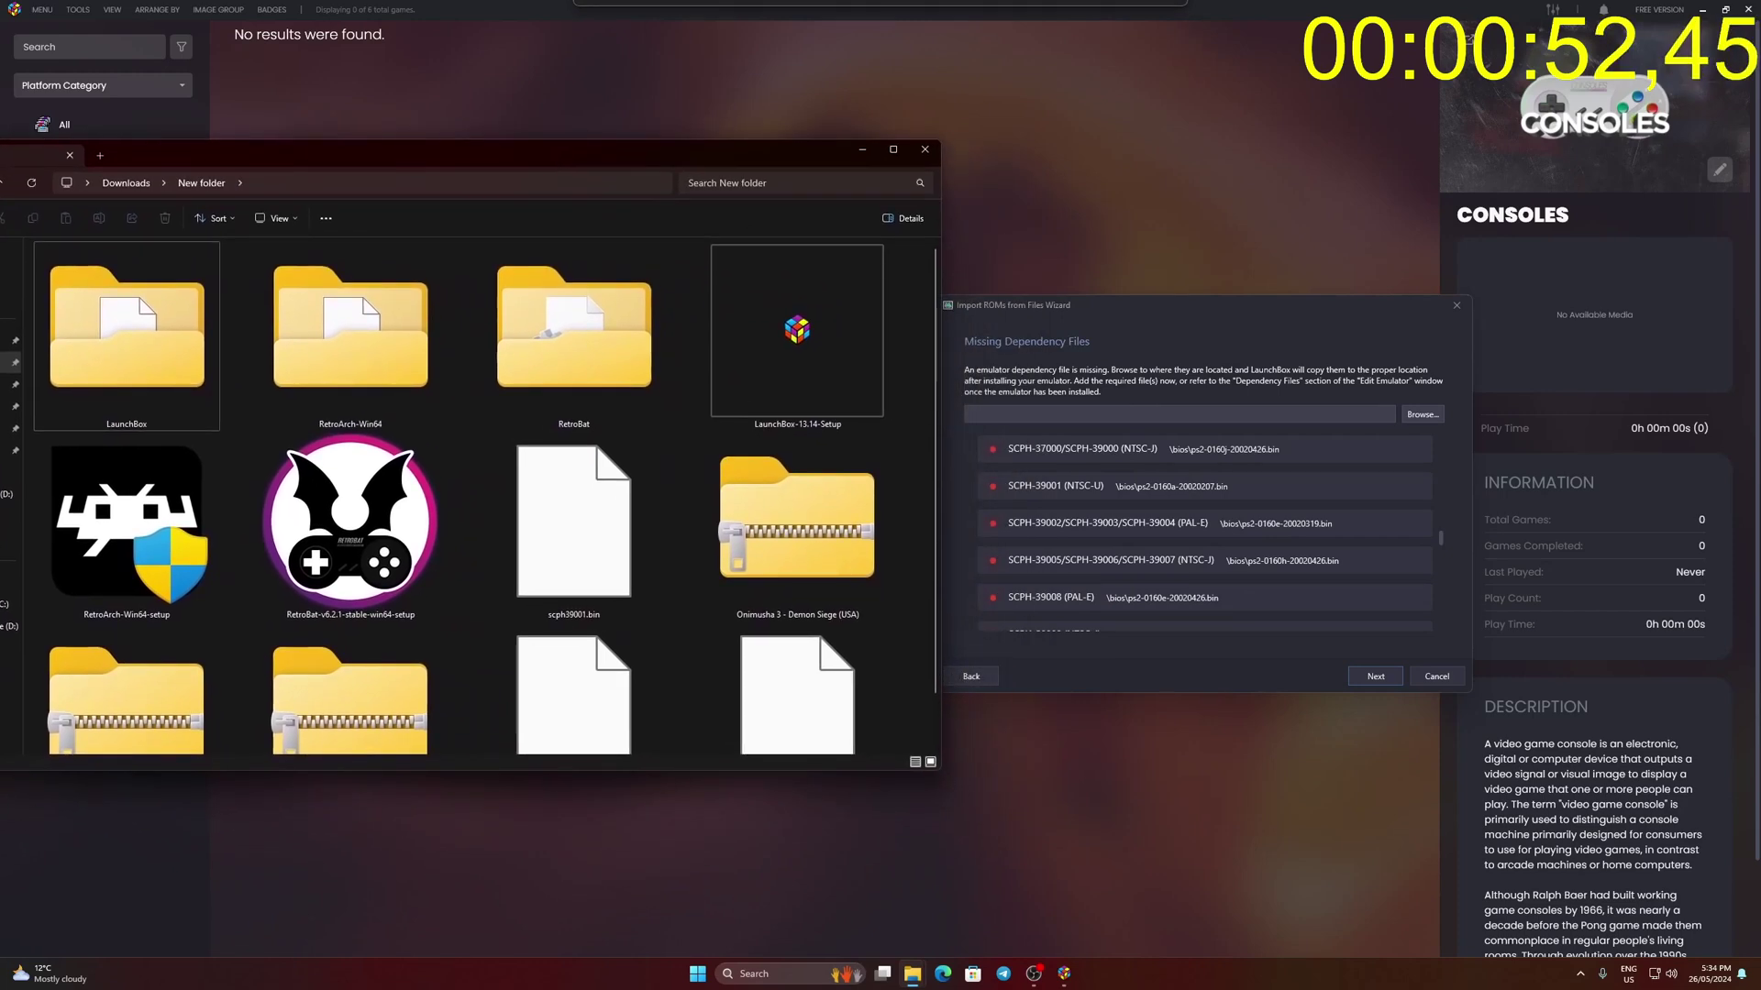
- Rename scph39001.bin in New folder to ps2-0160a-20020207.bin to match the wizard's required BIOS file name
{"action": "right_click", "coordinate": [569, 610]}
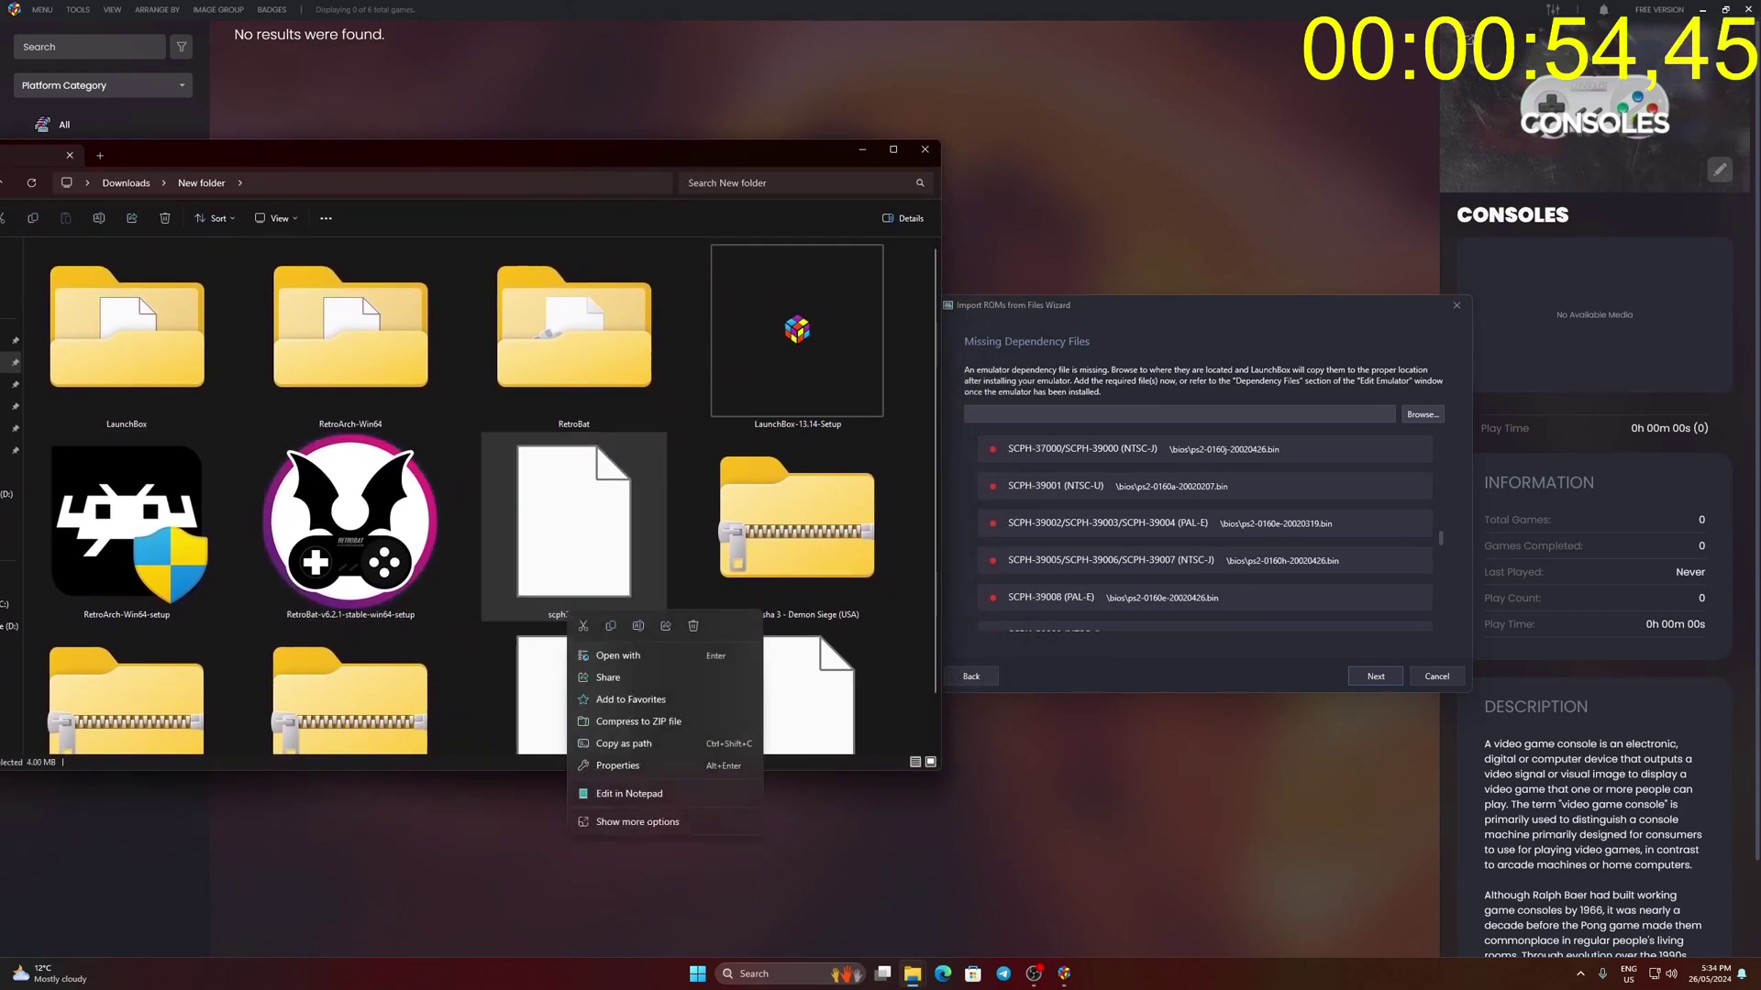
{"action": "left_click", "coordinate": [623, 820]}
{"action": "left_click", "coordinate": [607, 901]}
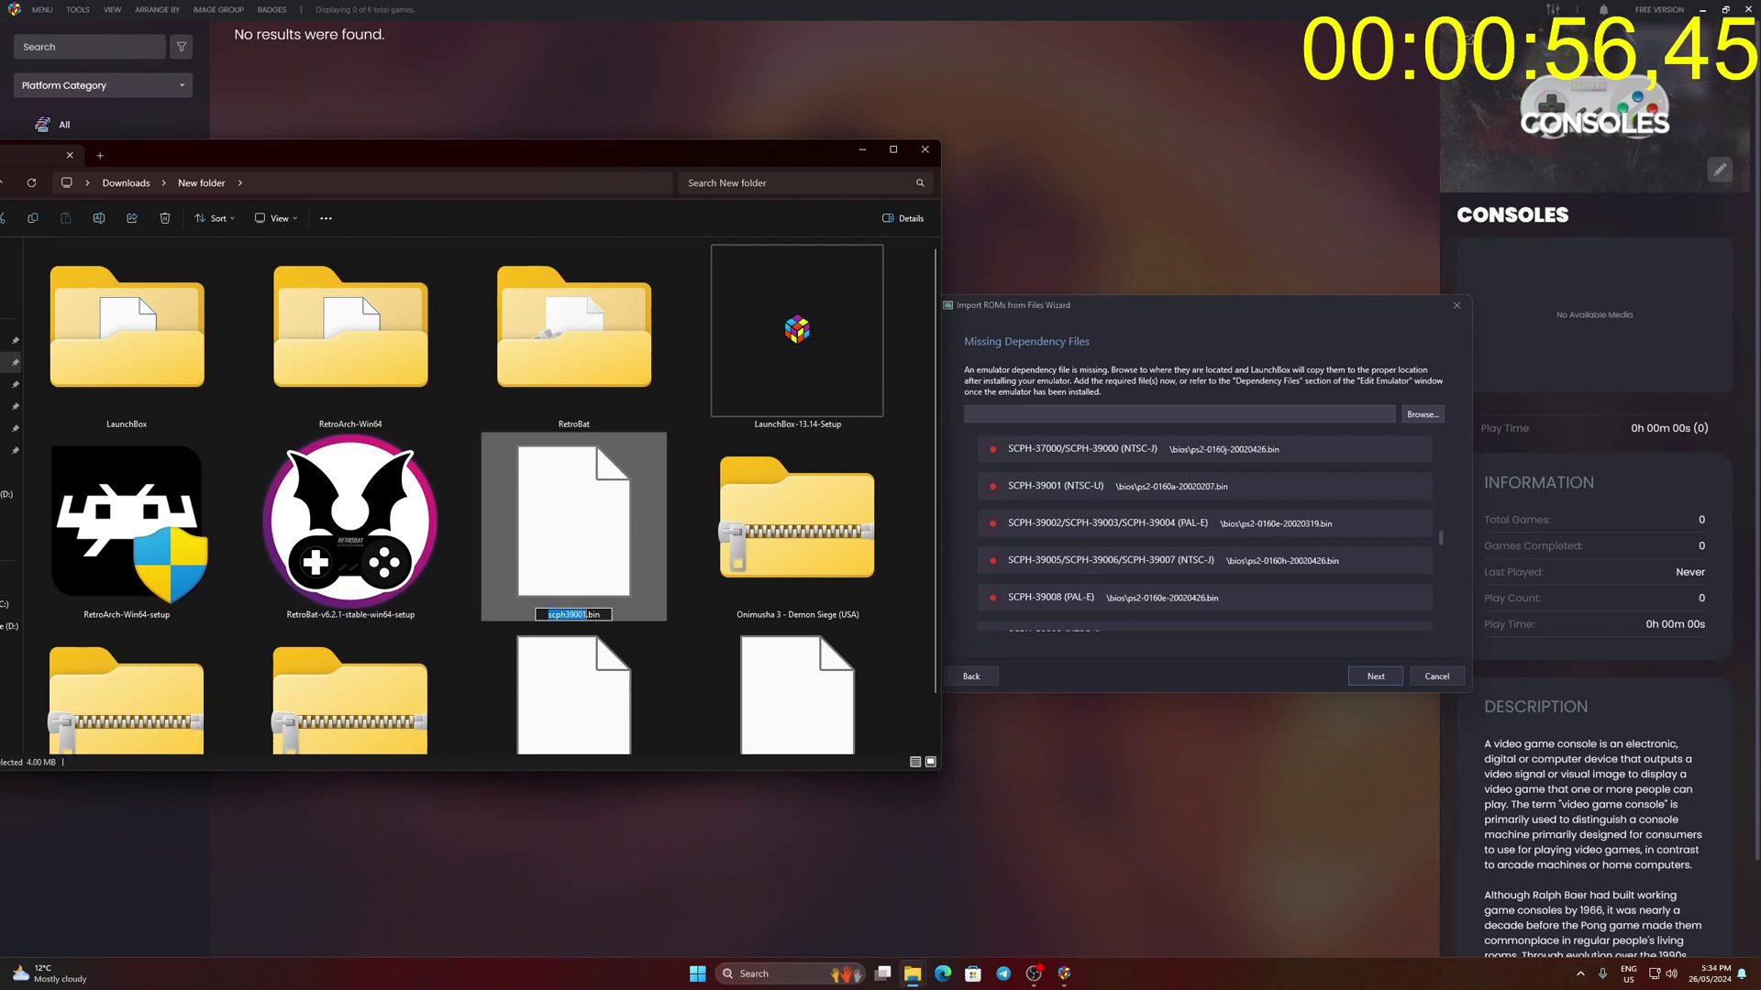
{"action": "type", "text": "ps2"}
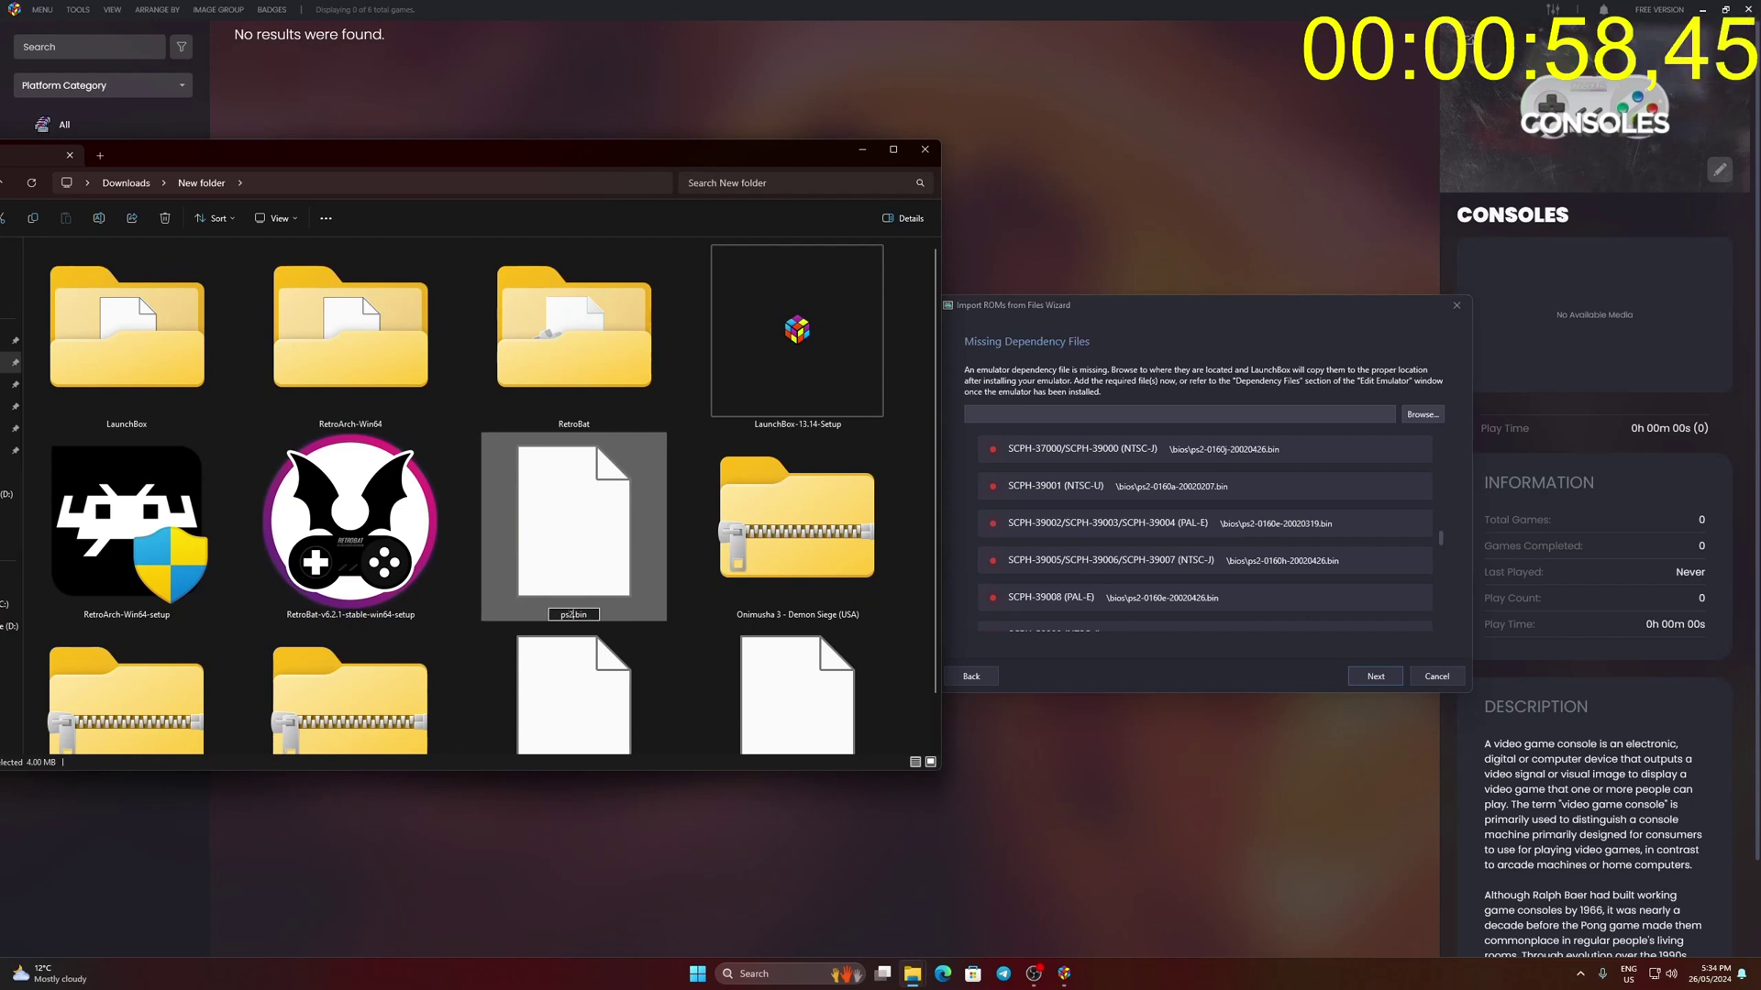
{"action": "type", "text": "-0160a"}
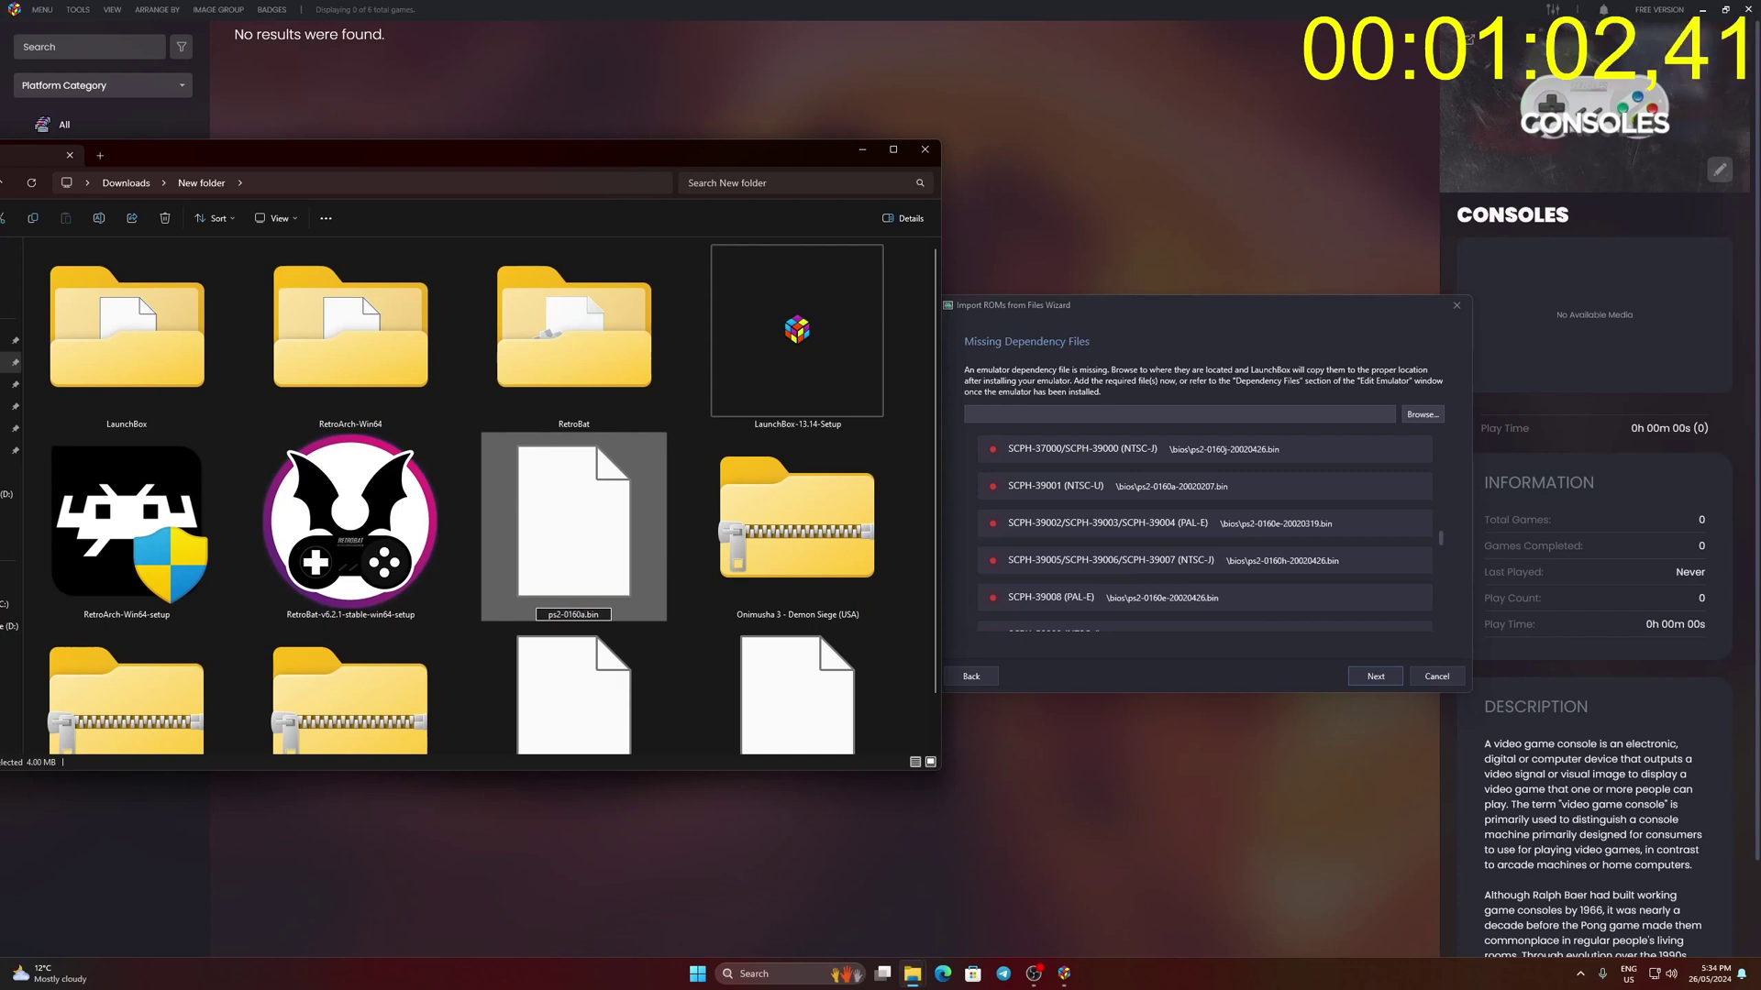
{"action": "type", "text": "-200"}
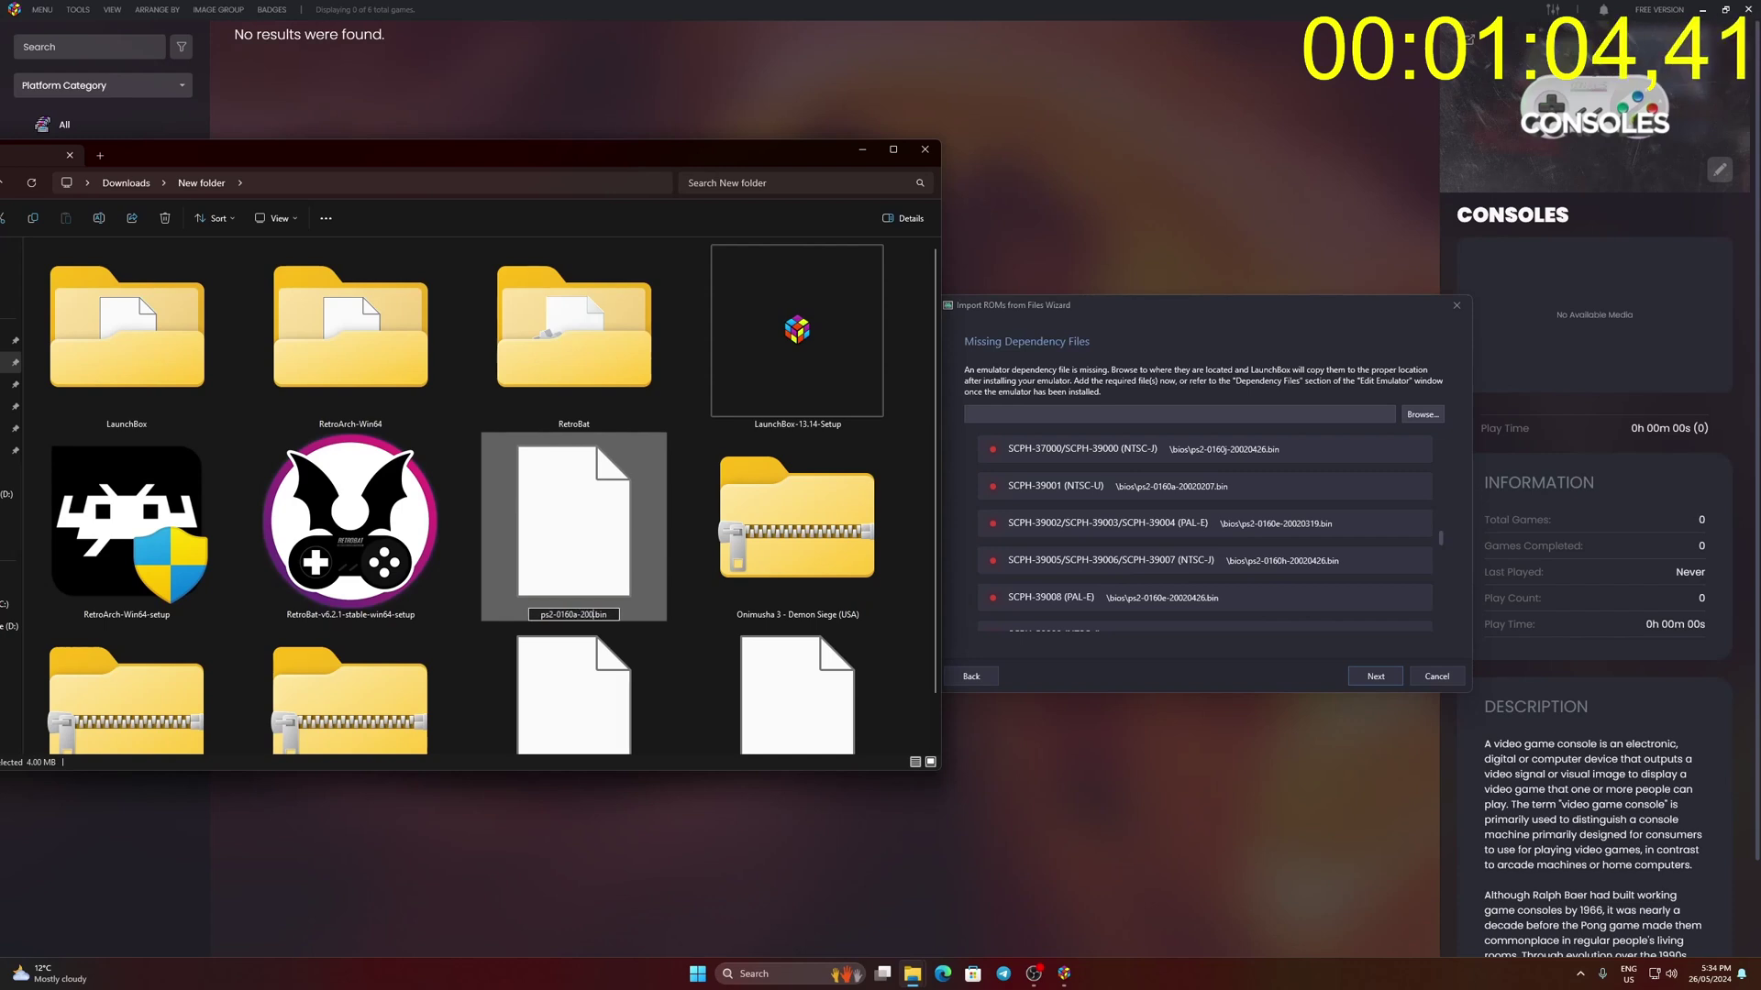
{"action": "type", "text": "20207"}
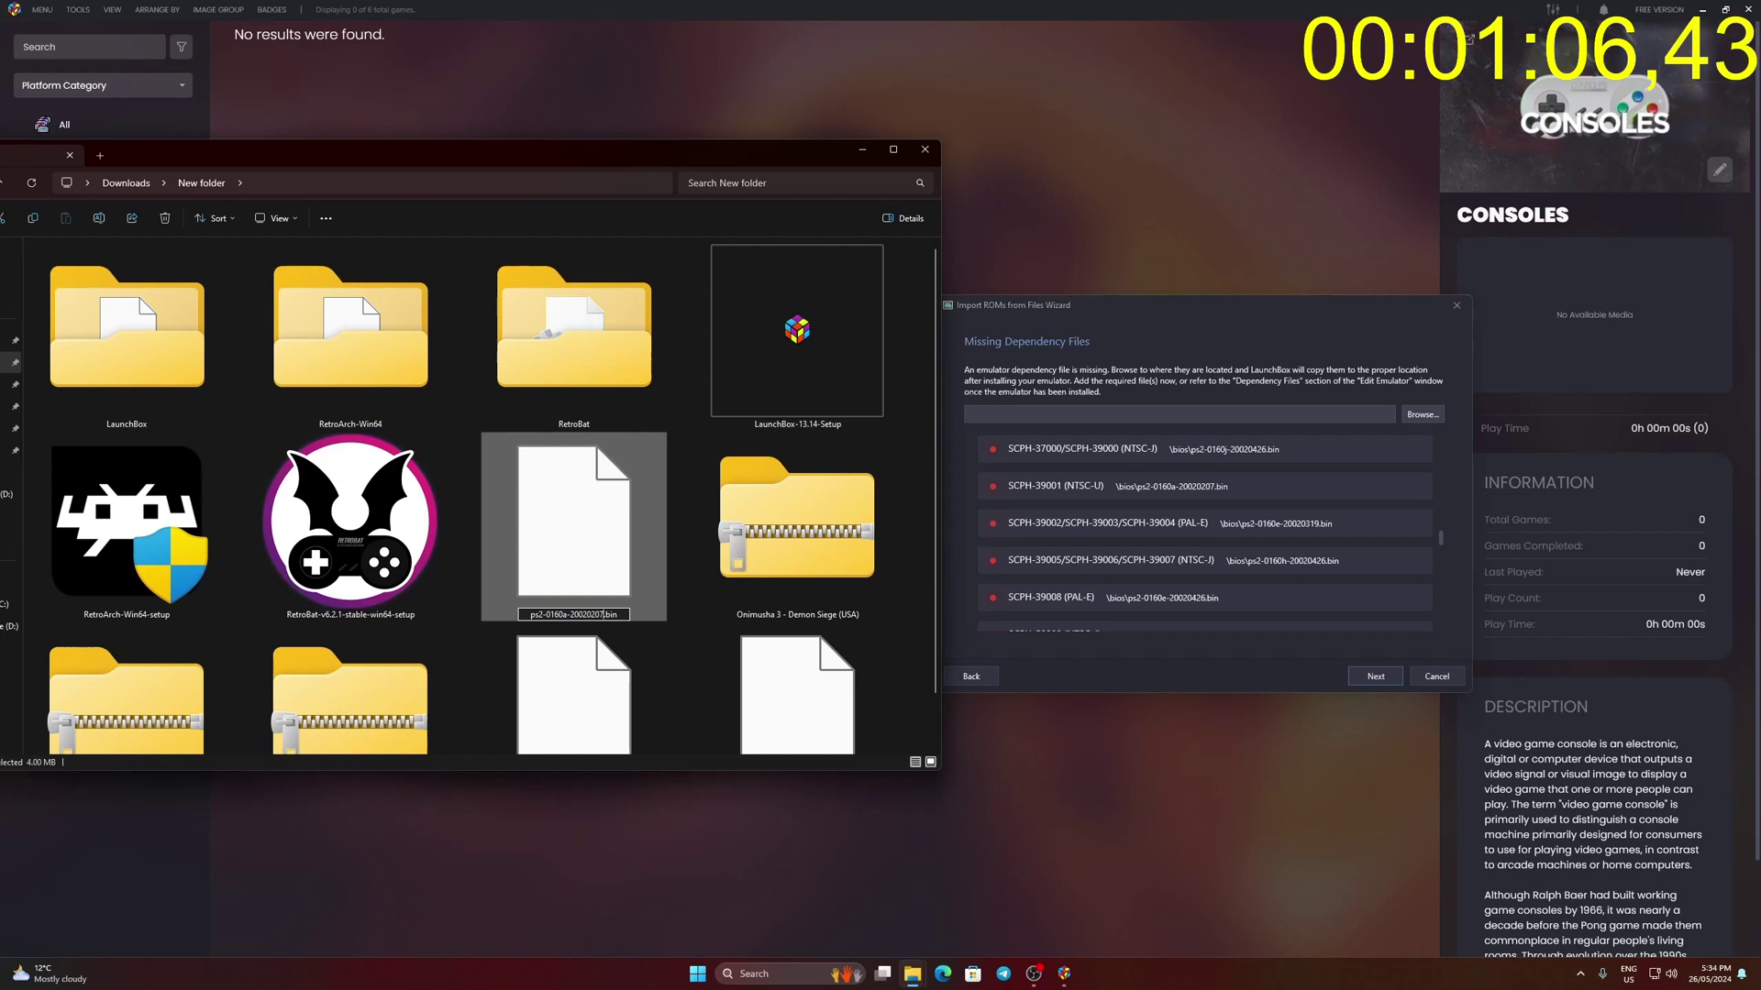
{"action": "key", "text": "Return"}
- Create a folder named bios inside New folder and move ps2-0160a-20020207.bin into it
{"action": "left_click", "coordinate": [797, 527]}
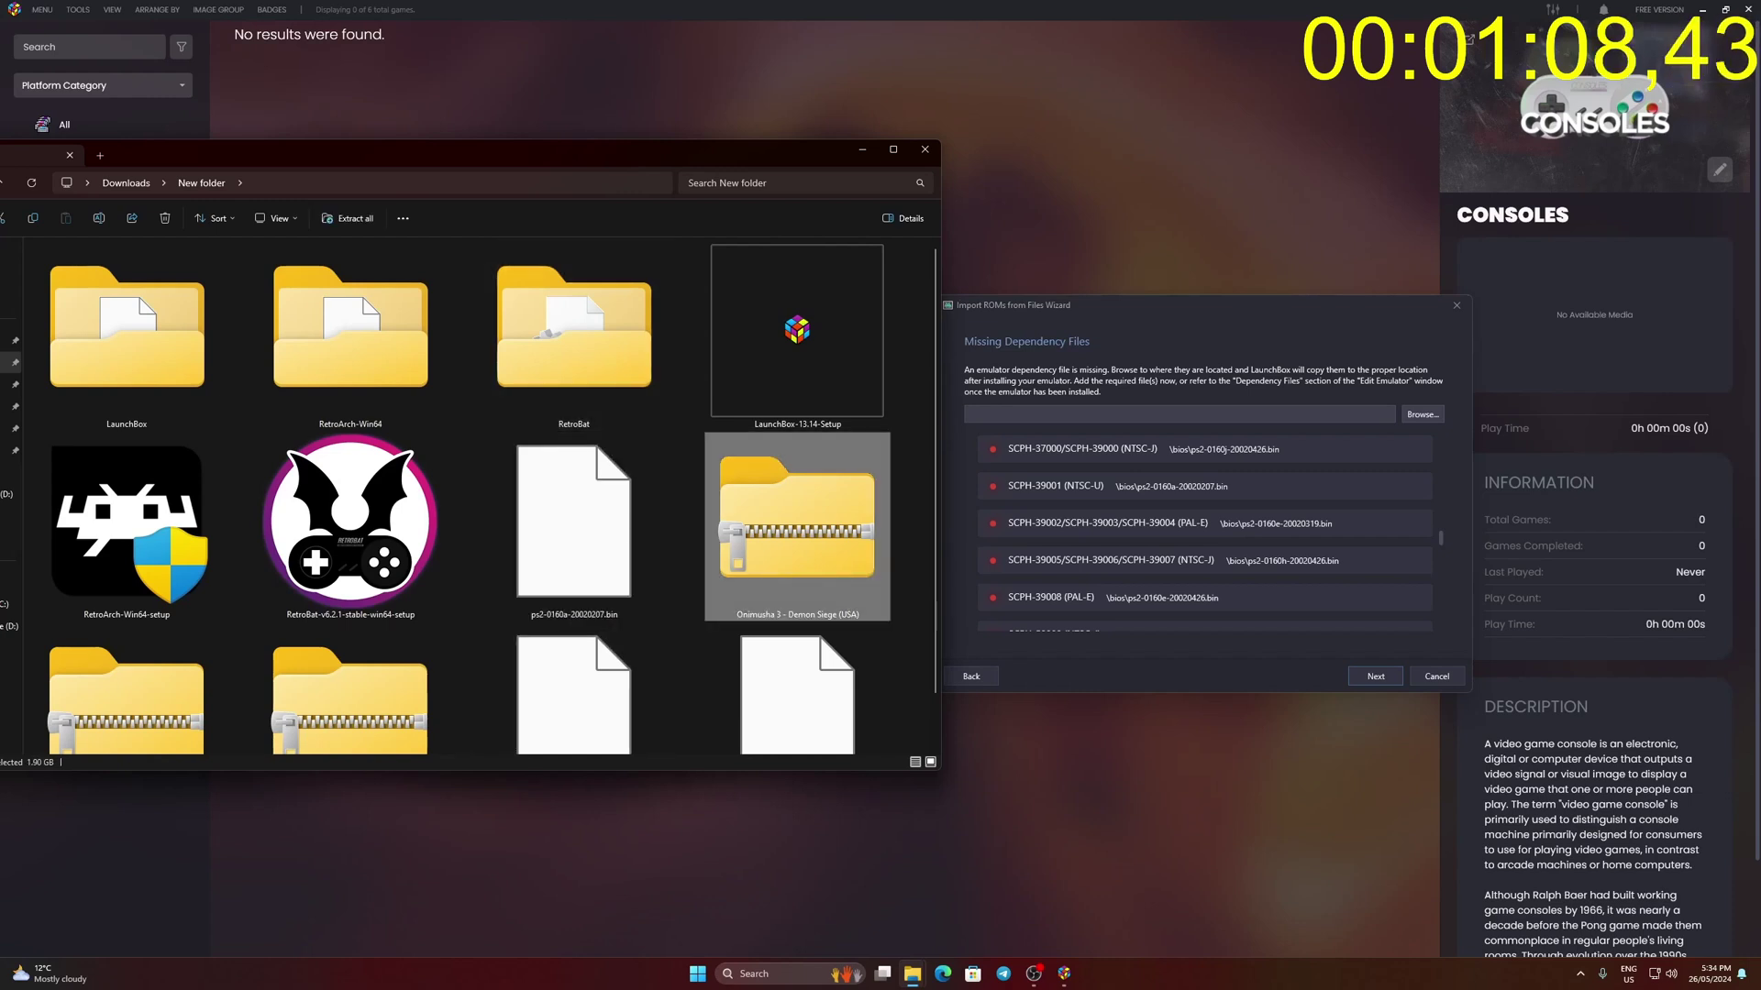
{"action": "left_click_drag", "start_coordinate": [579, 156], "coordinate": [767, 154]}
{"action": "left_click", "coordinate": [136, 214]}
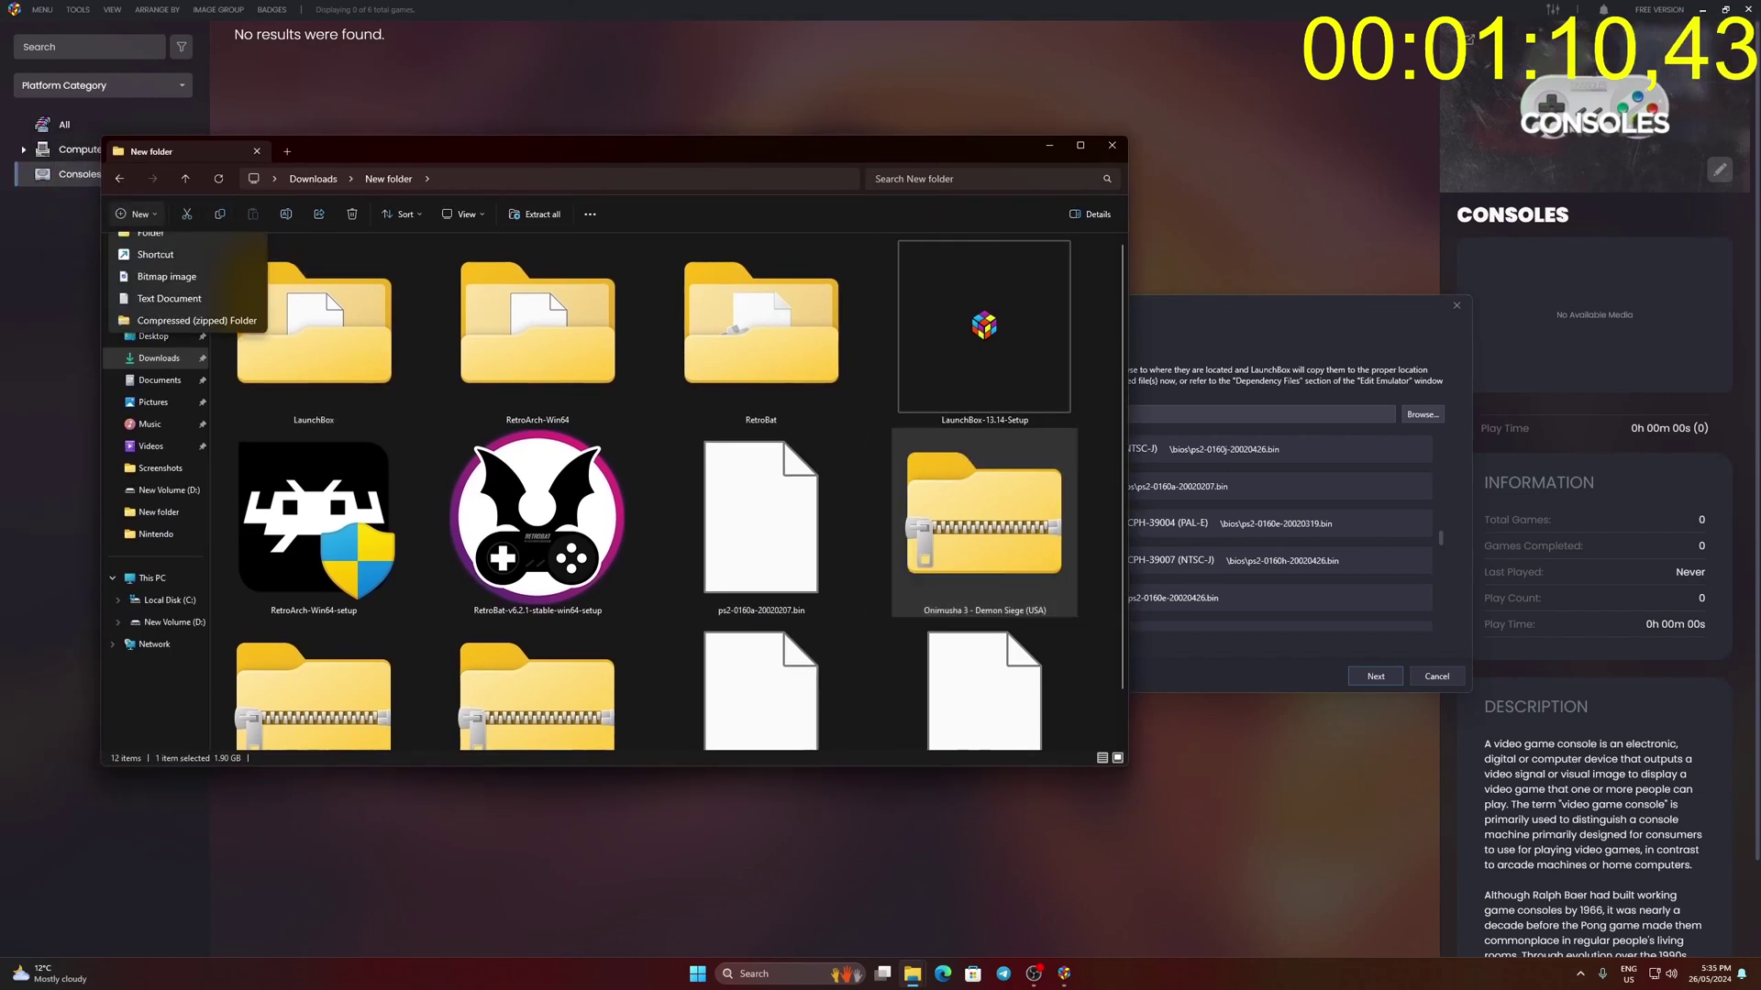
{"action": "left_click", "coordinate": [151, 246]}
{"action": "type", "text": "b"}
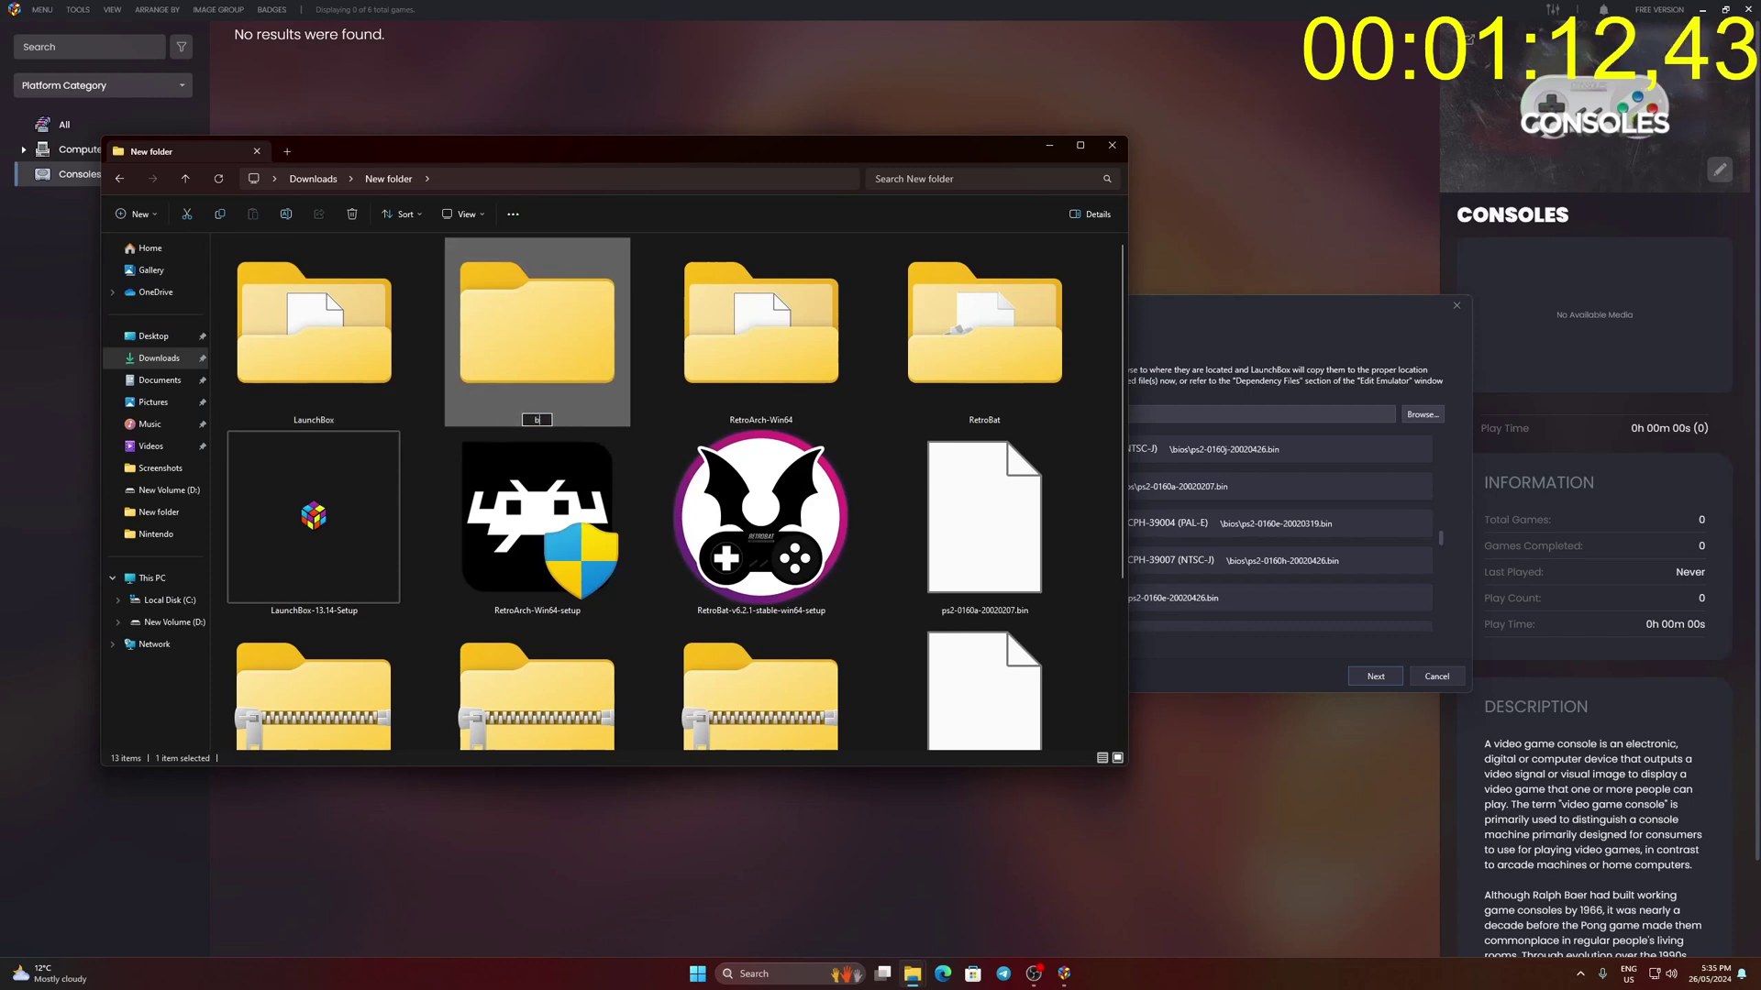
{"action": "type", "text": "ios"}
{"action": "left_click", "coordinate": [761, 522]}
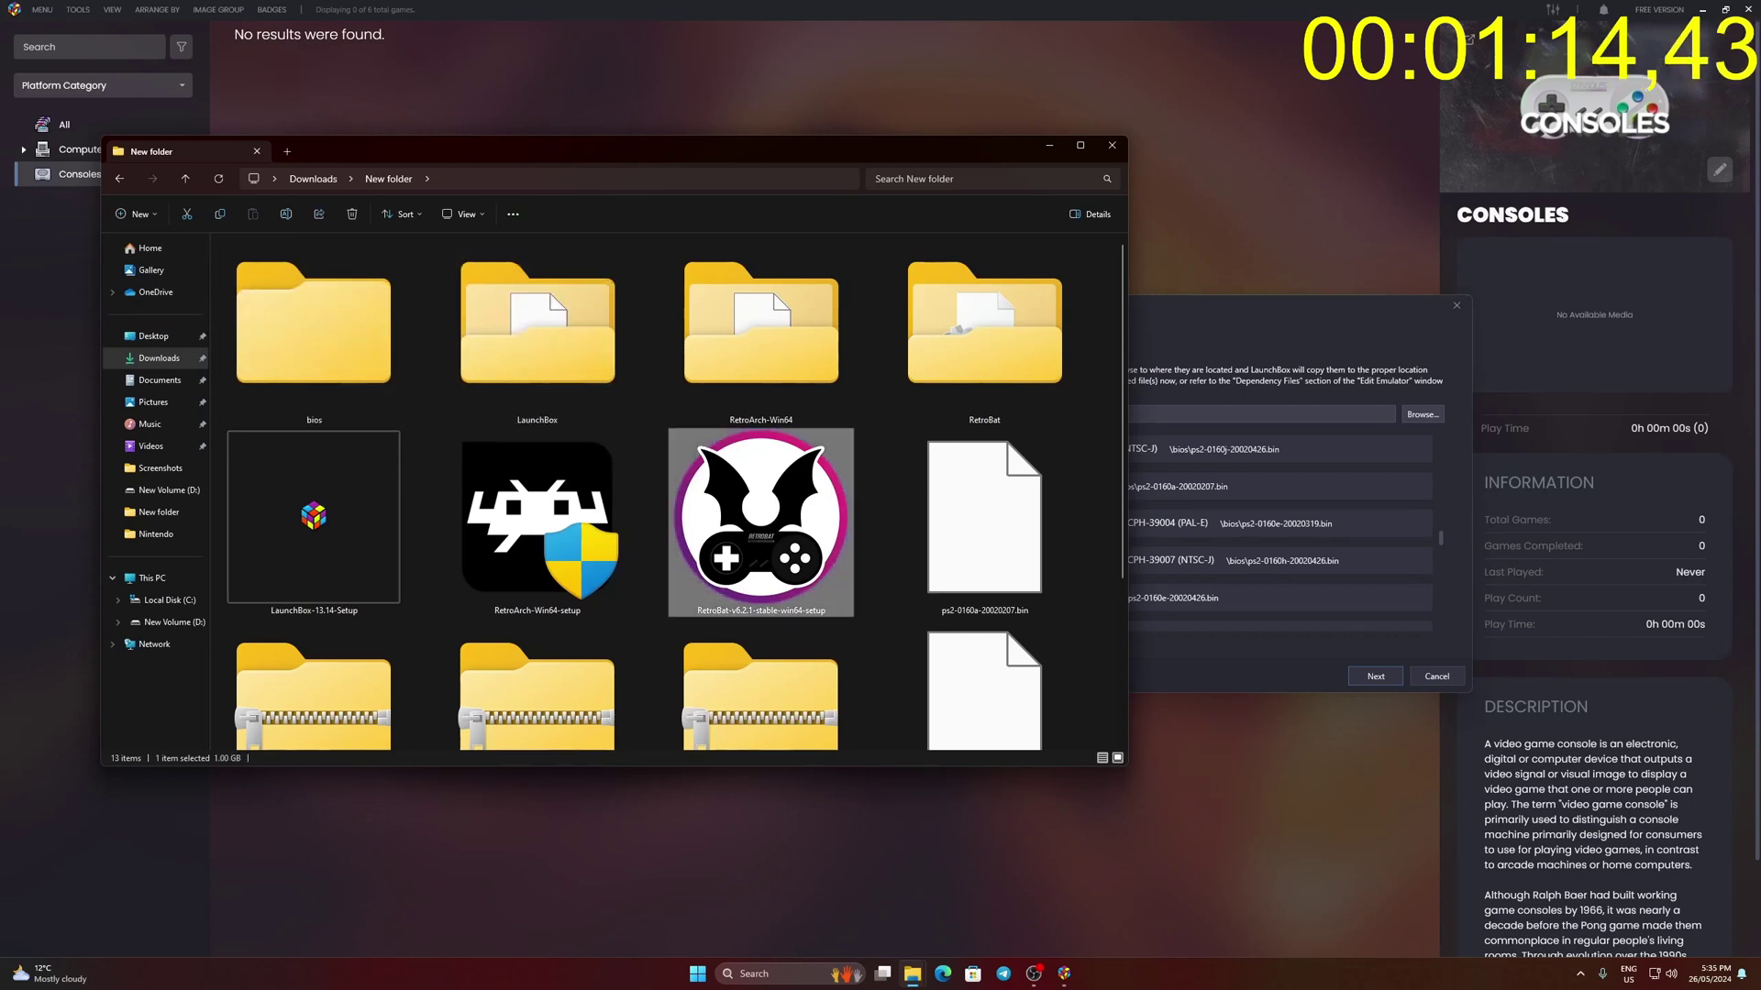
{"action": "left_click_drag", "start_coordinate": [984, 522], "coordinate": [321, 336]}
- Return to the LaunchBox import wizard, choose New folder\bios as the dependency file location and continue
{"action": "key", "text": "alt+Tab"}
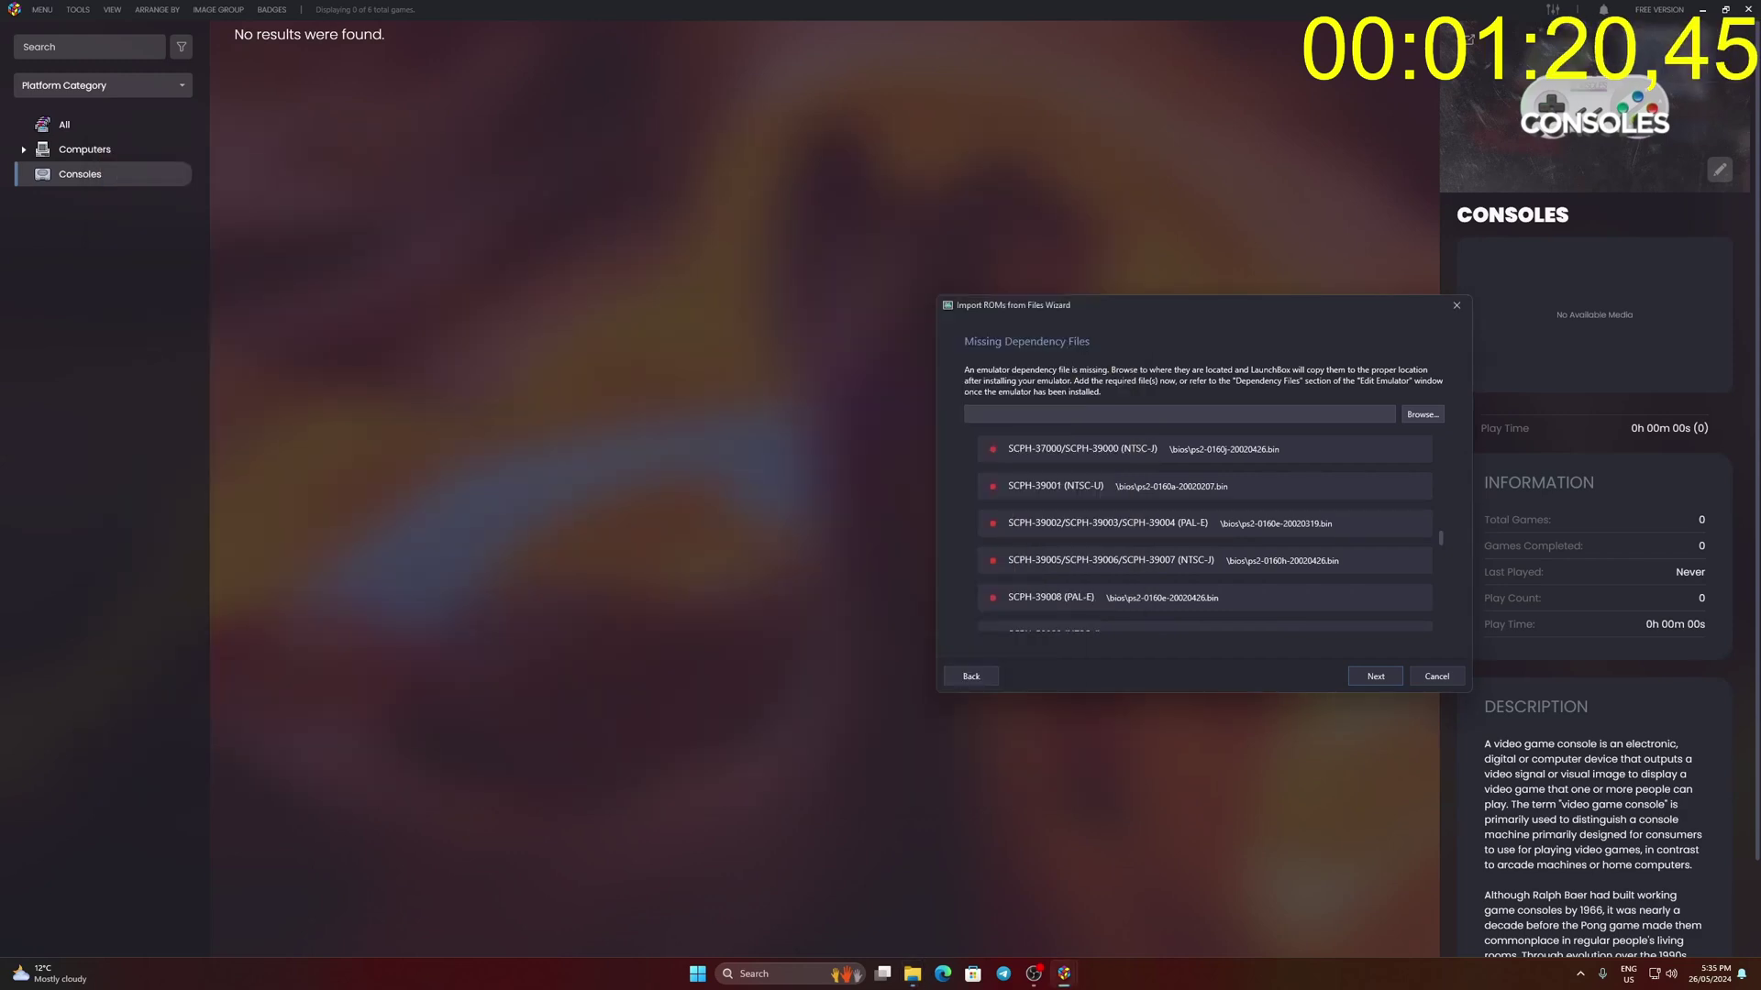
{"action": "left_click", "coordinate": [1422, 415]}
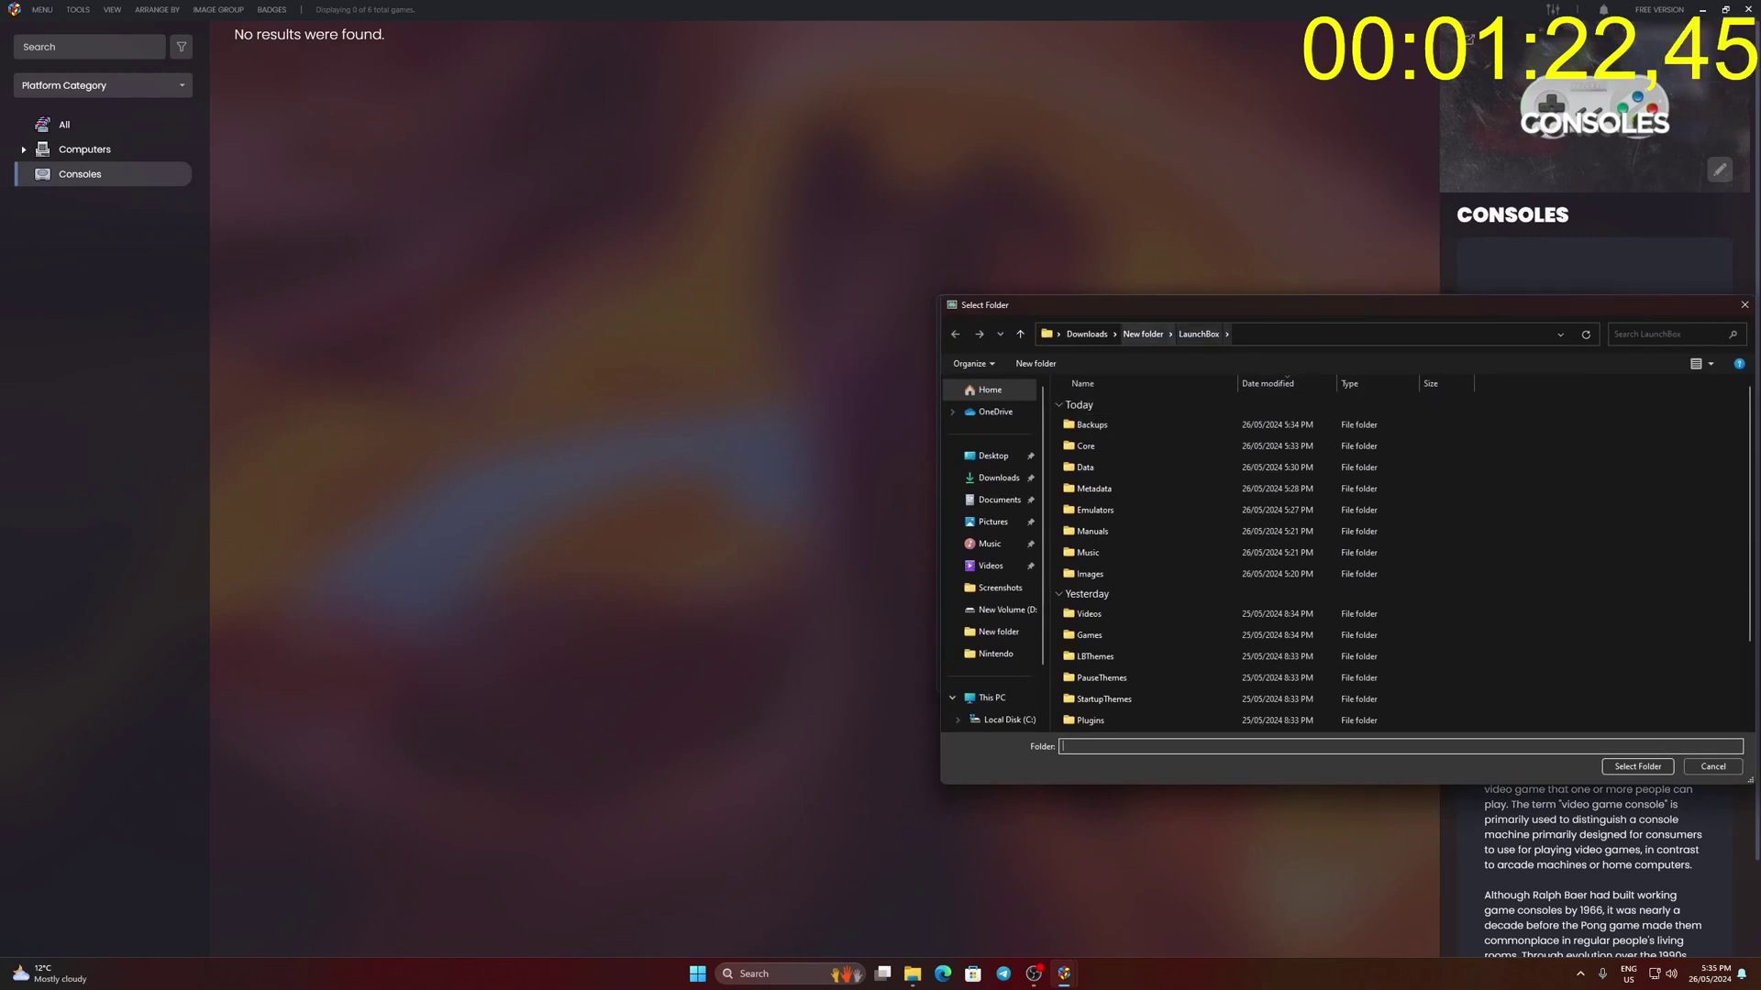
{"action": "left_click", "coordinate": [1143, 334]}
{"action": "left_click", "coordinate": [1084, 424]}
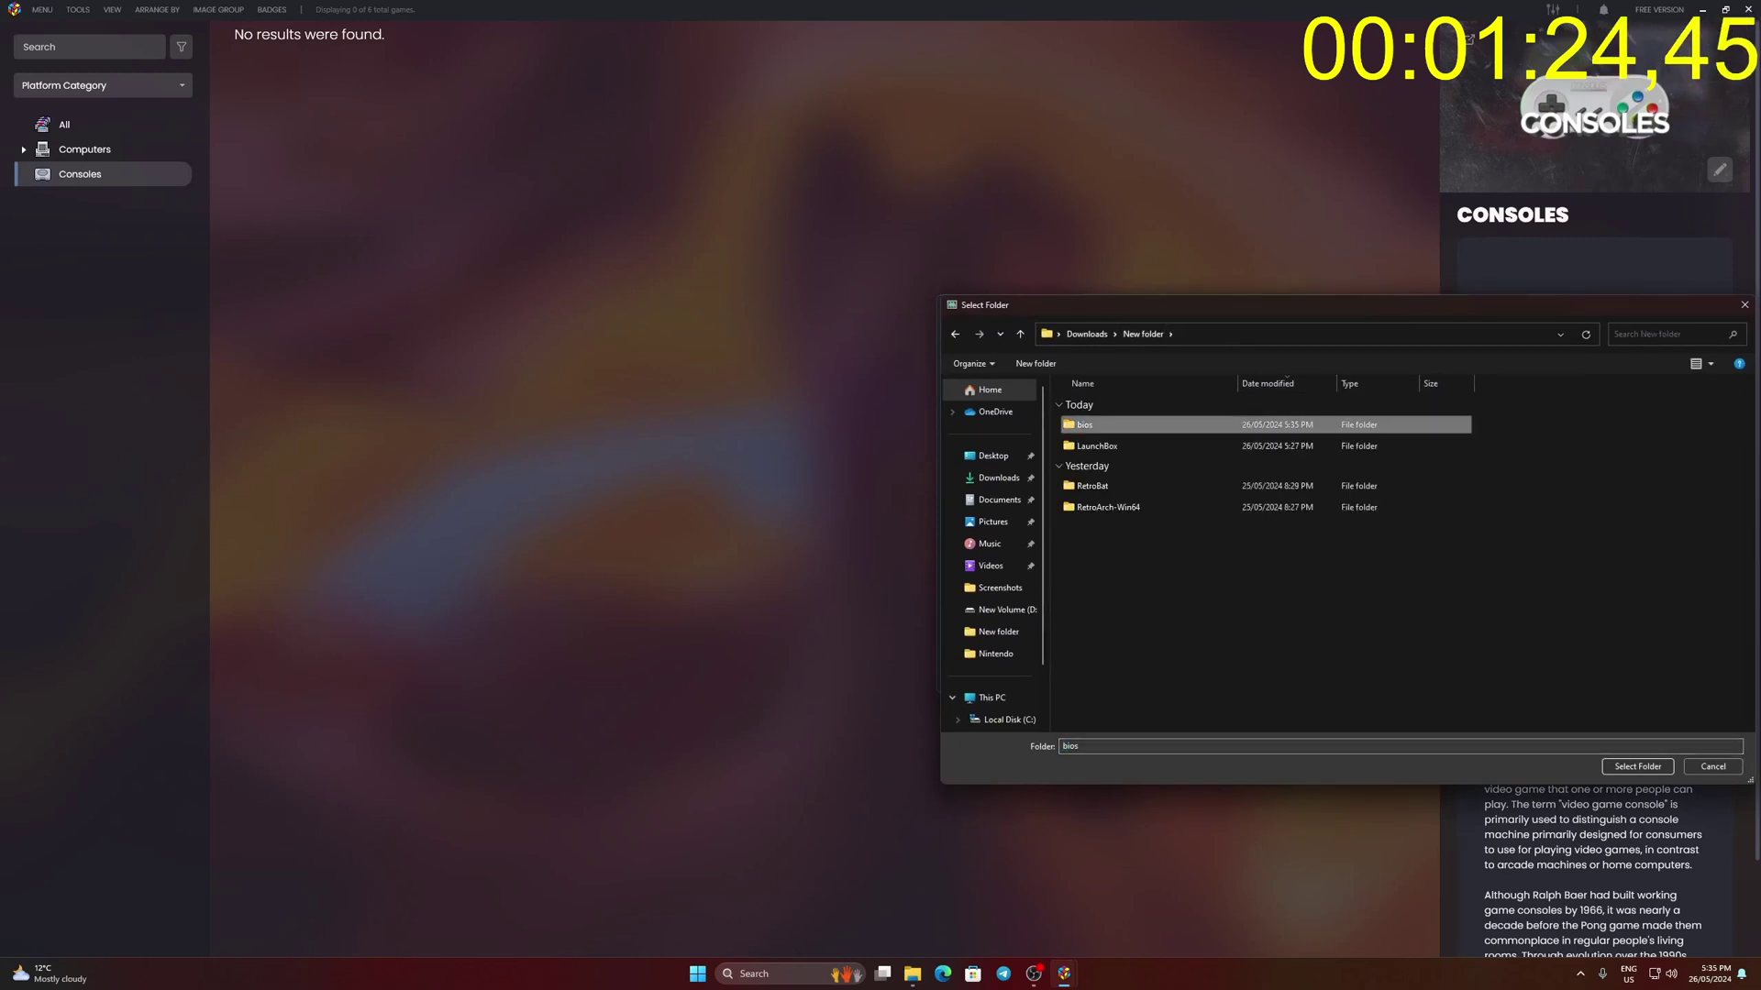
{"action": "left_click", "coordinate": [1637, 766]}
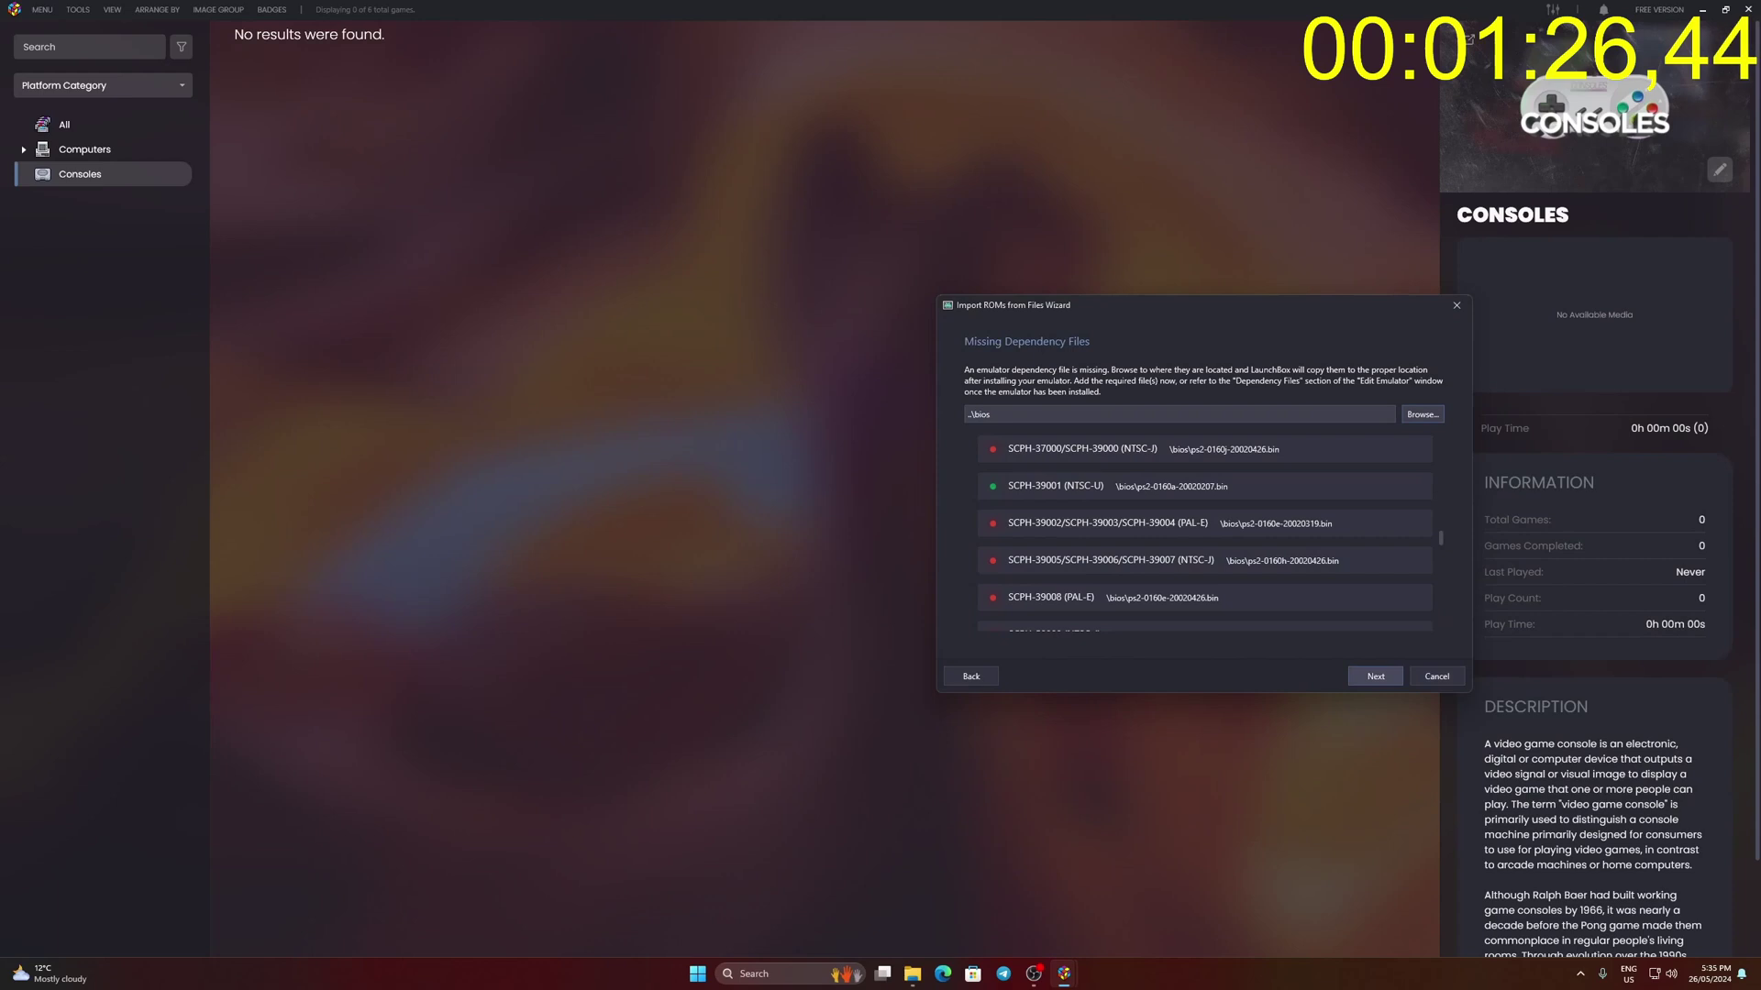
{"action": "left_click", "coordinate": [1375, 676]}
- Choose to use the game files in their current location and continue to the image download options
{"action": "left_click_drag", "start_coordinate": [1180, 311], "coordinate": [865, 270]}
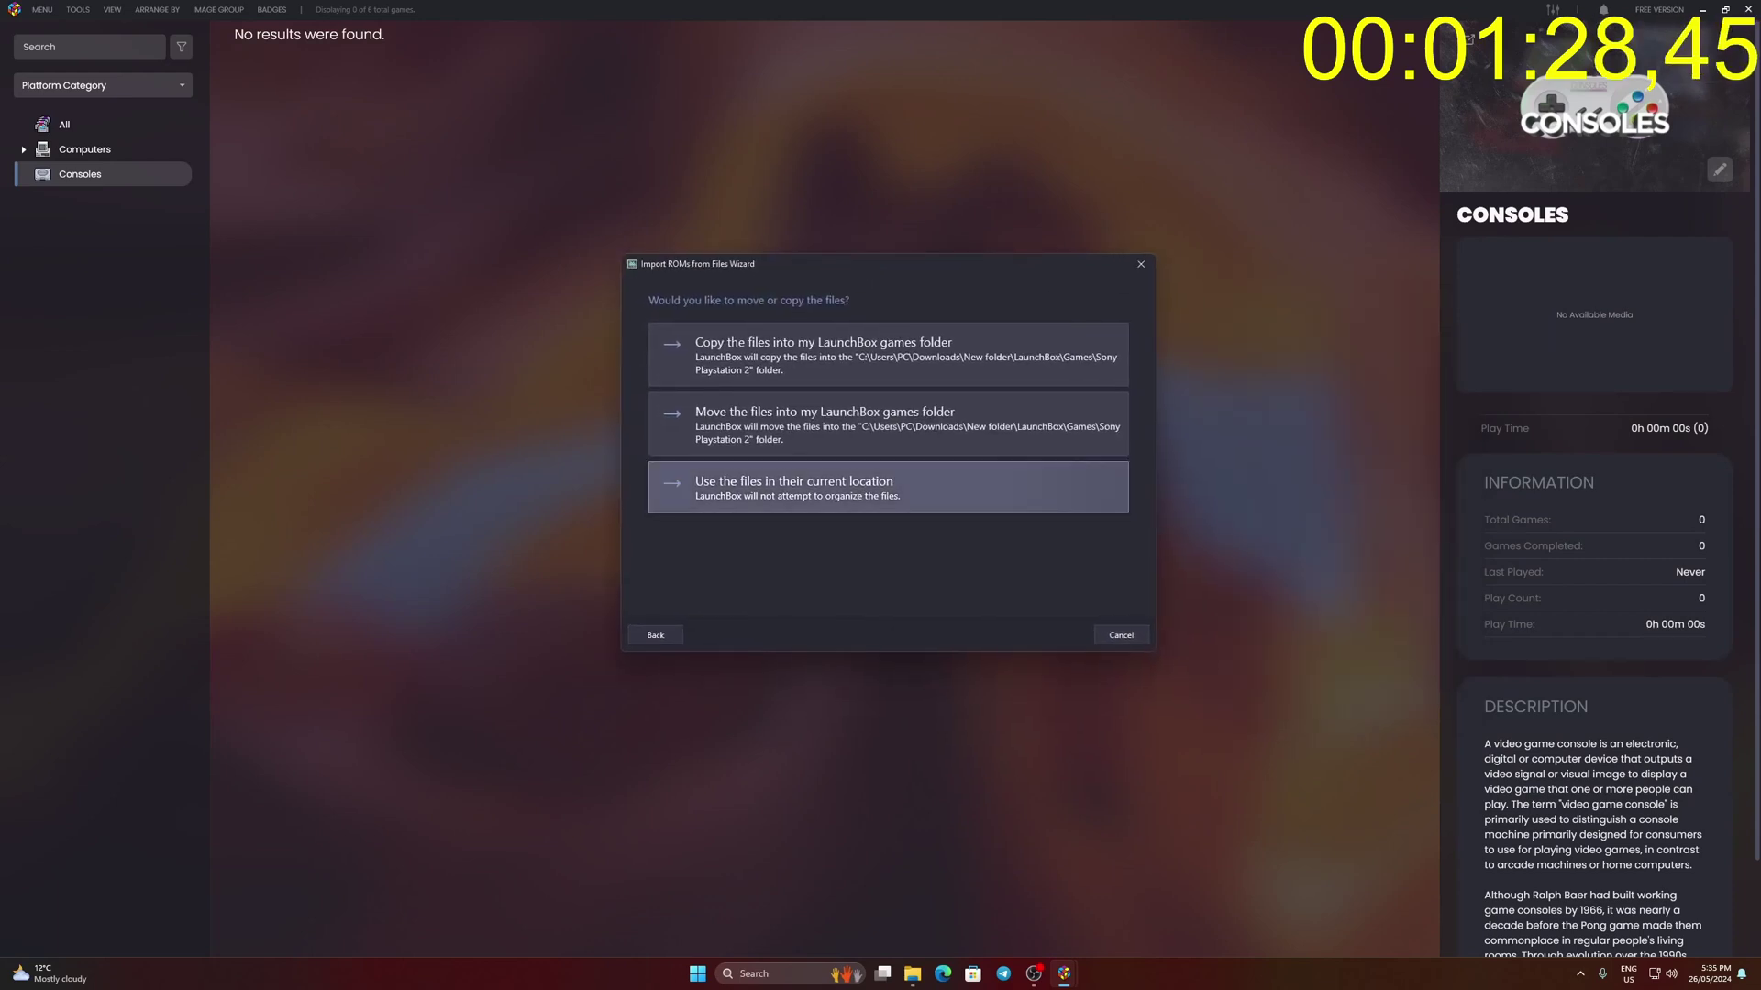
{"action": "left_click", "coordinate": [794, 487]}
{"action": "left_click", "coordinate": [1060, 635]}
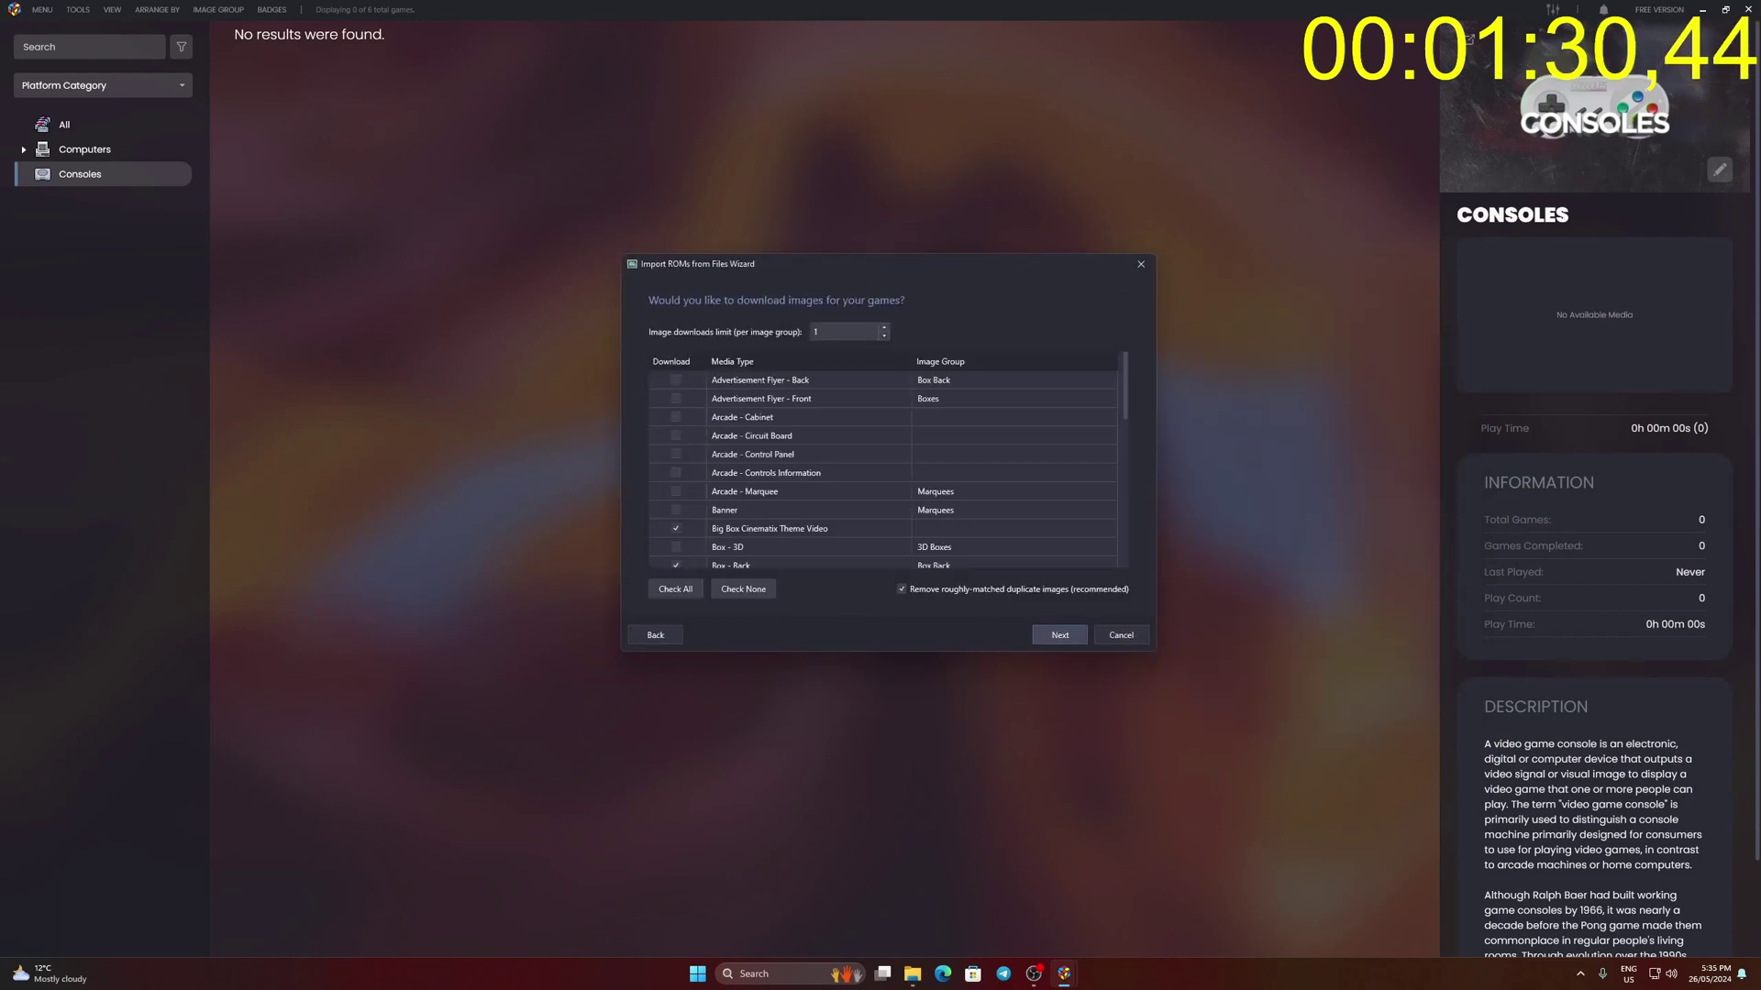
- Keep the default image download and custom options and finish importing Onimusha 3: Demon Siege
{"action": "left_click", "coordinate": [1059, 635]}
{"action": "left_click", "coordinate": [1059, 634]}
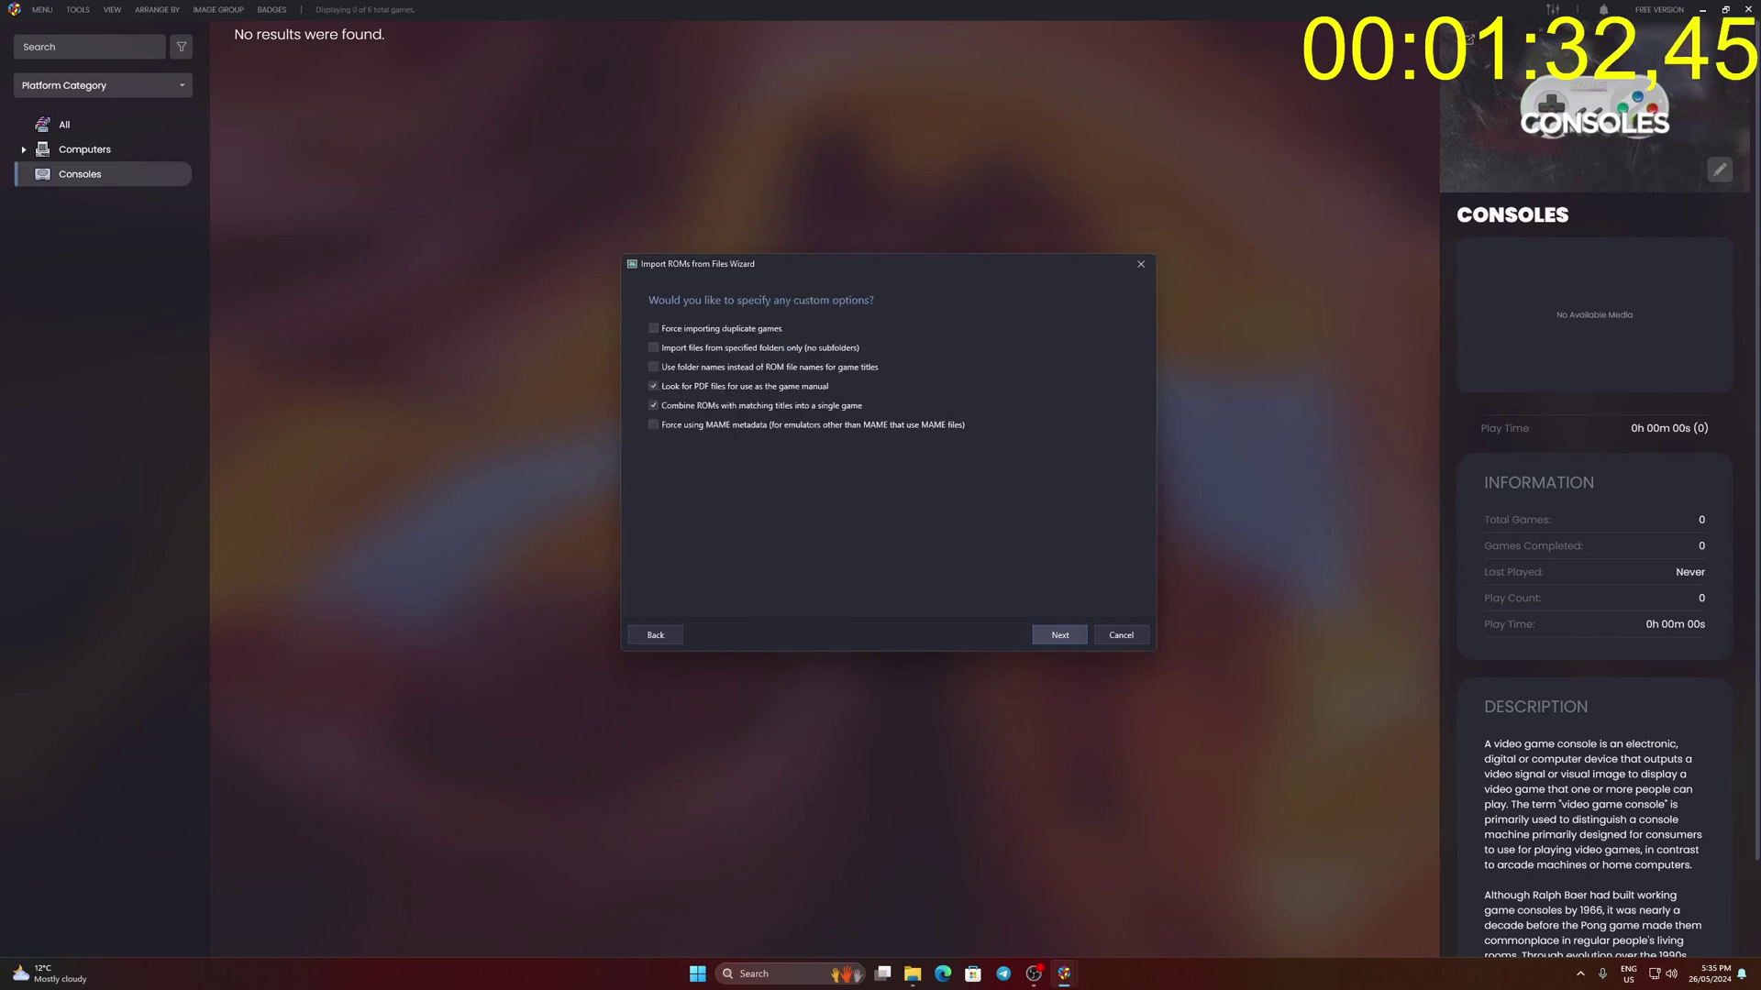
{"action": "left_click", "coordinate": [1059, 635]}
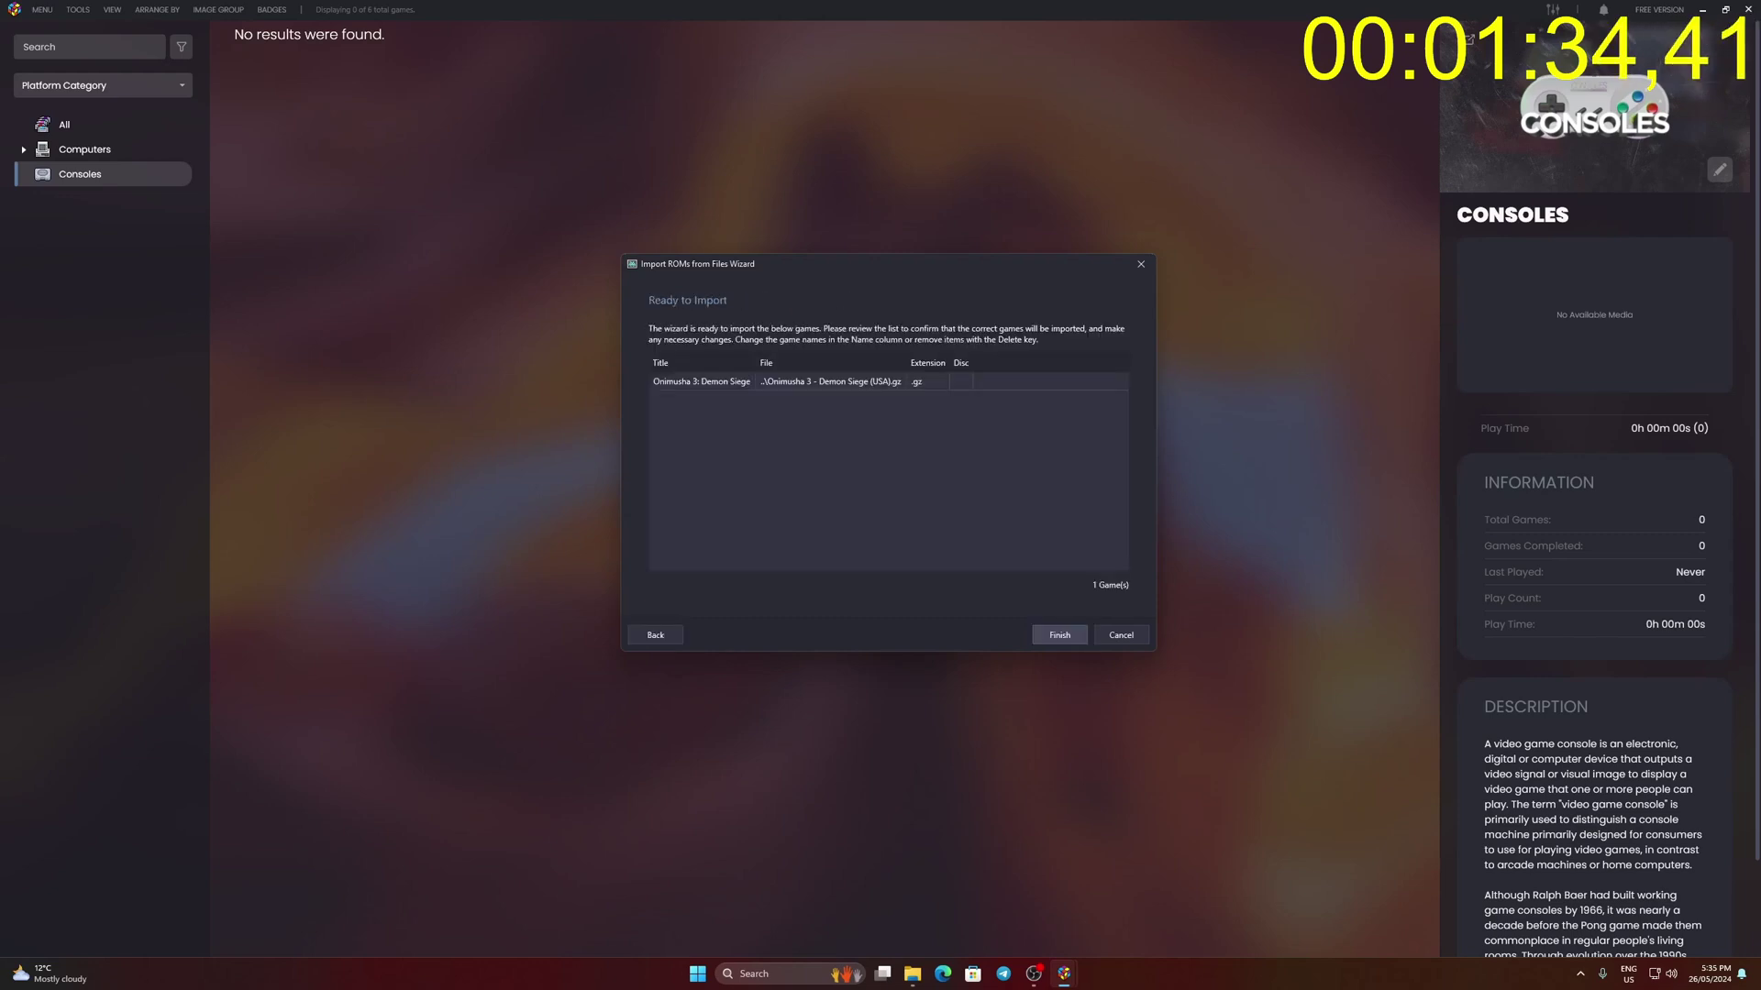
{"action": "left_click", "coordinate": [1059, 634]}
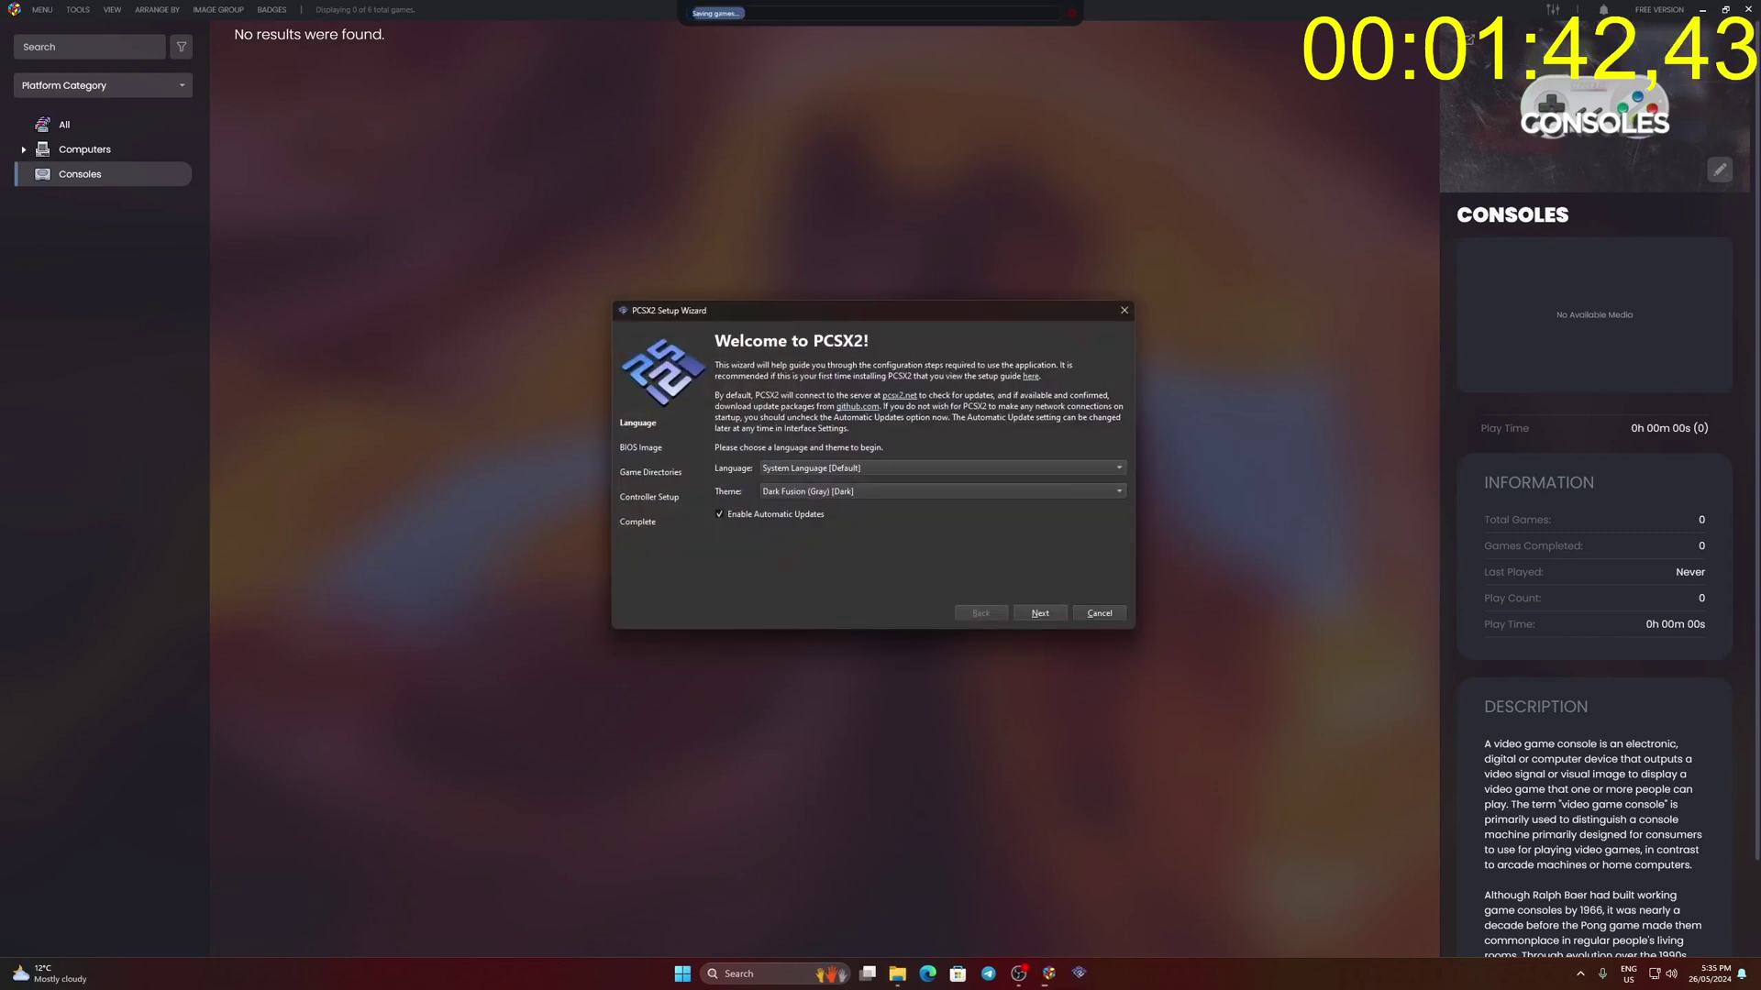
- Complete the PCSX2 setup wizard with the ps2-0160a-20020207.bin BIOS, Downloads\New folder as a recursively scanned game directory, and the default controller settings
{"action": "key", "text": "Return"}
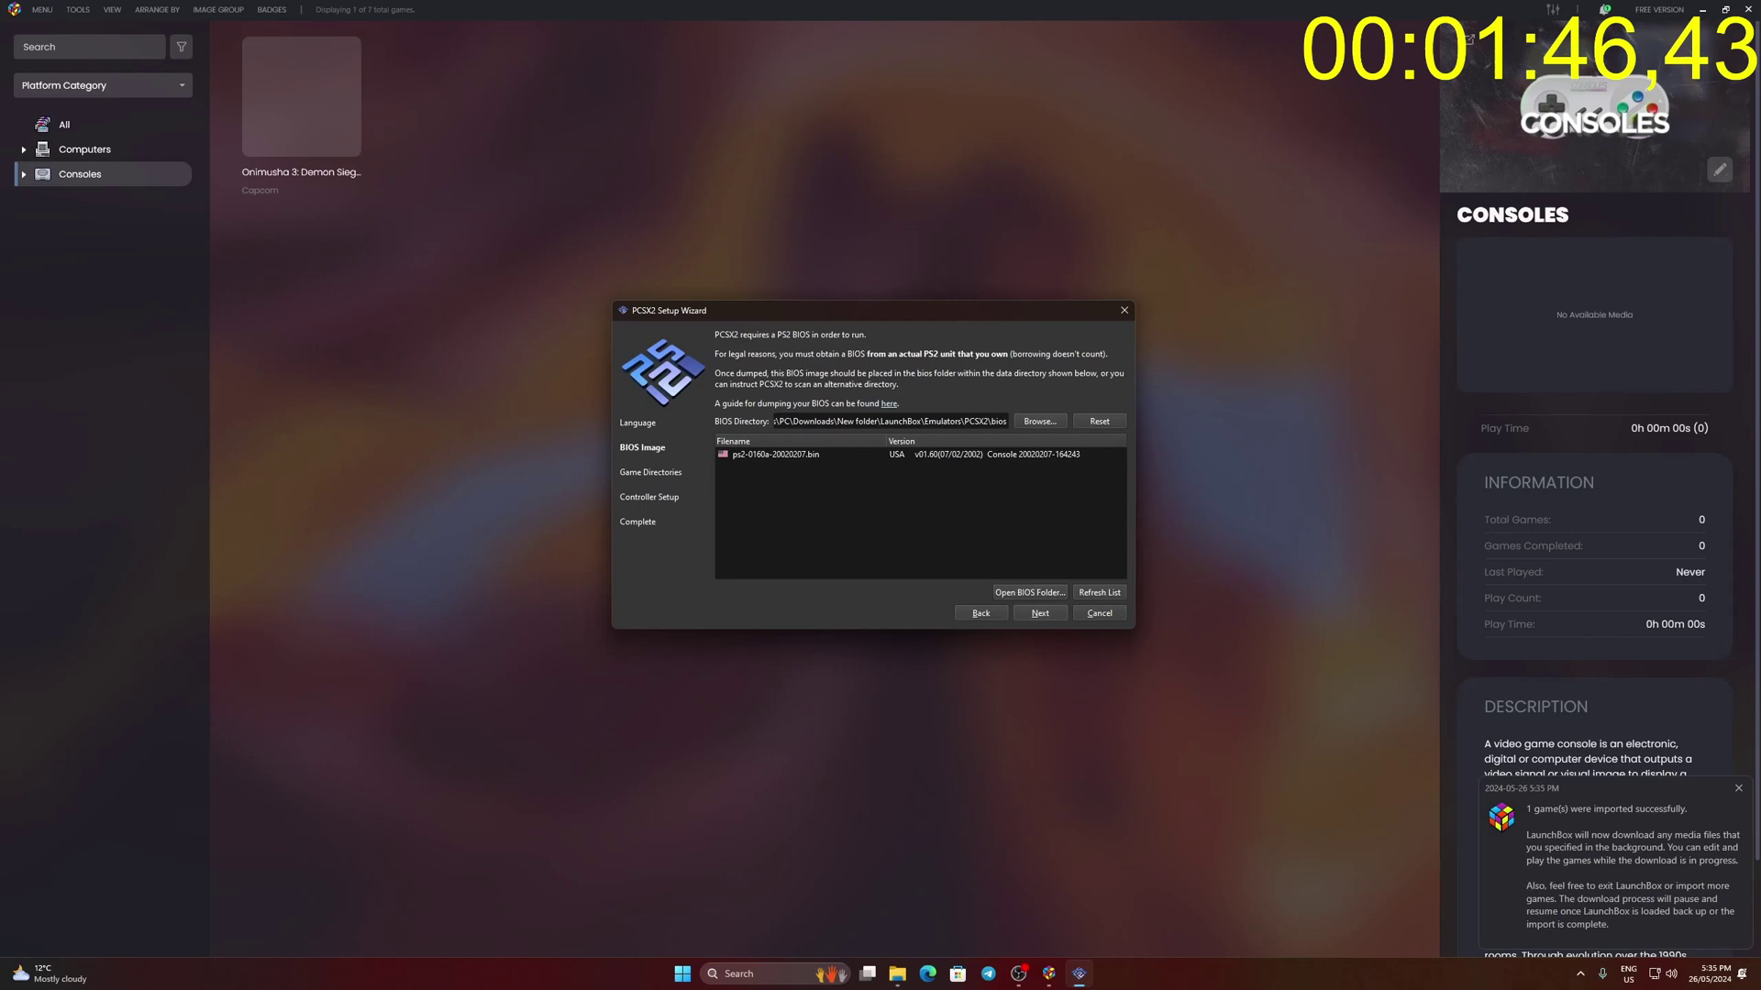
{"action": "key", "text": "Return"}
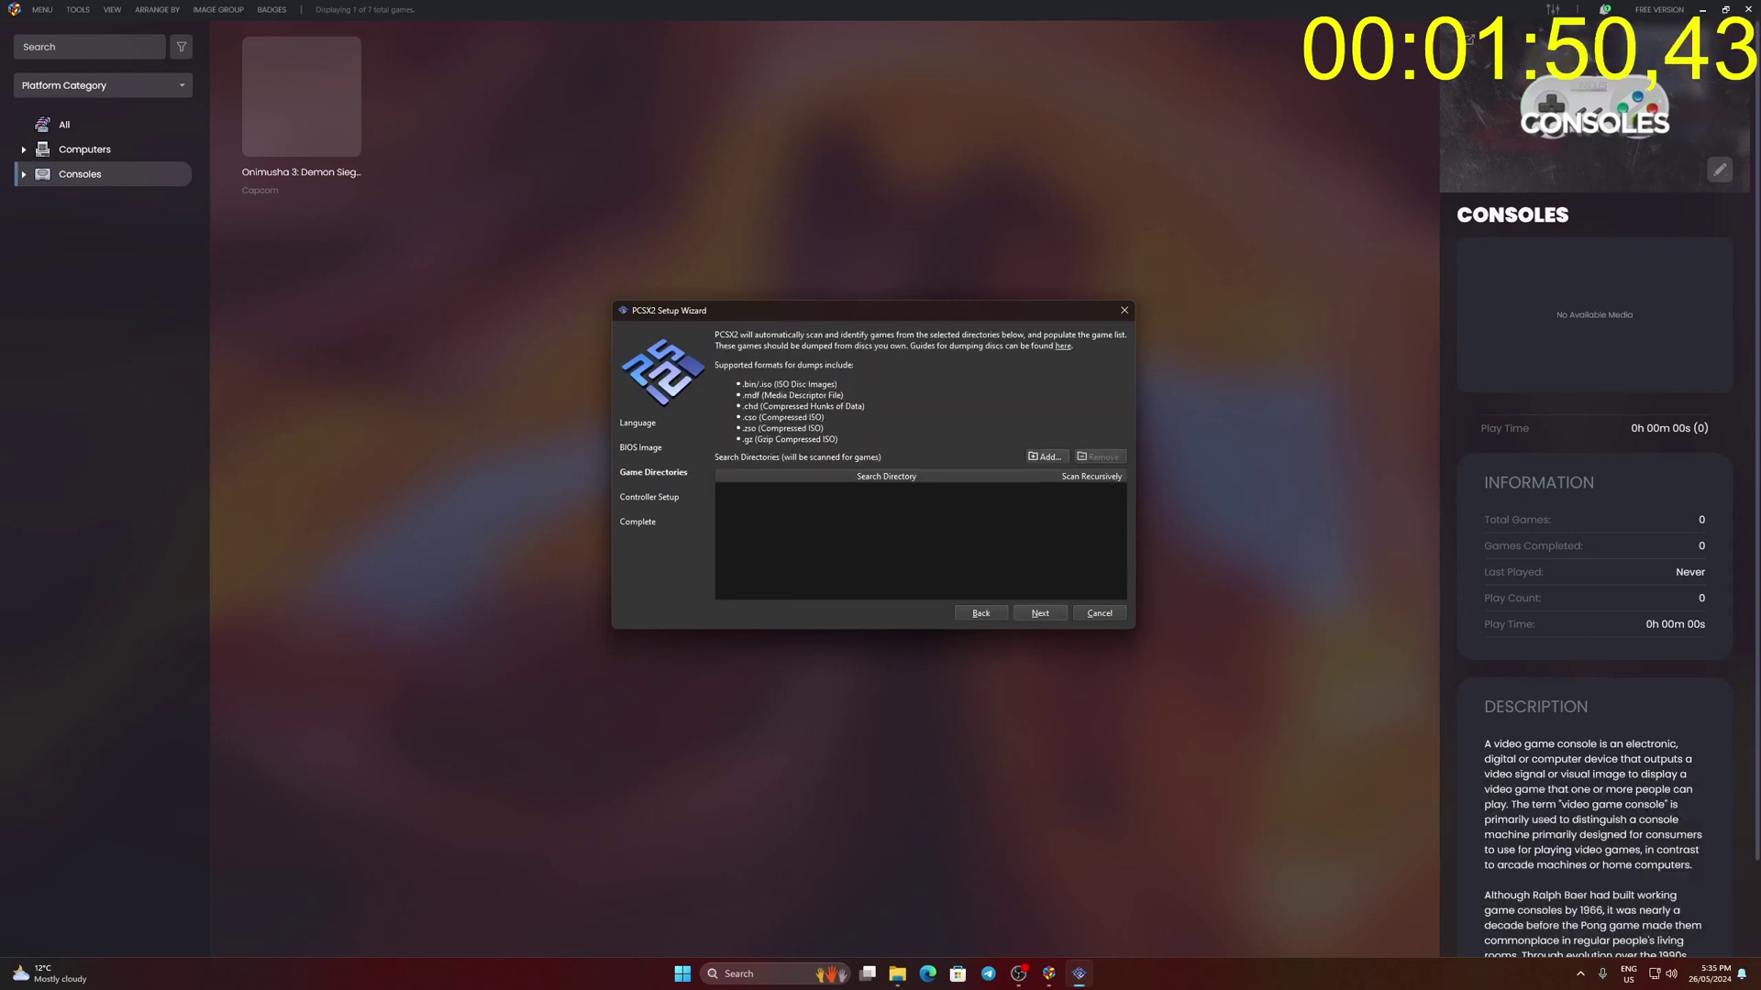
{"action": "left_click", "coordinate": [1044, 456]}
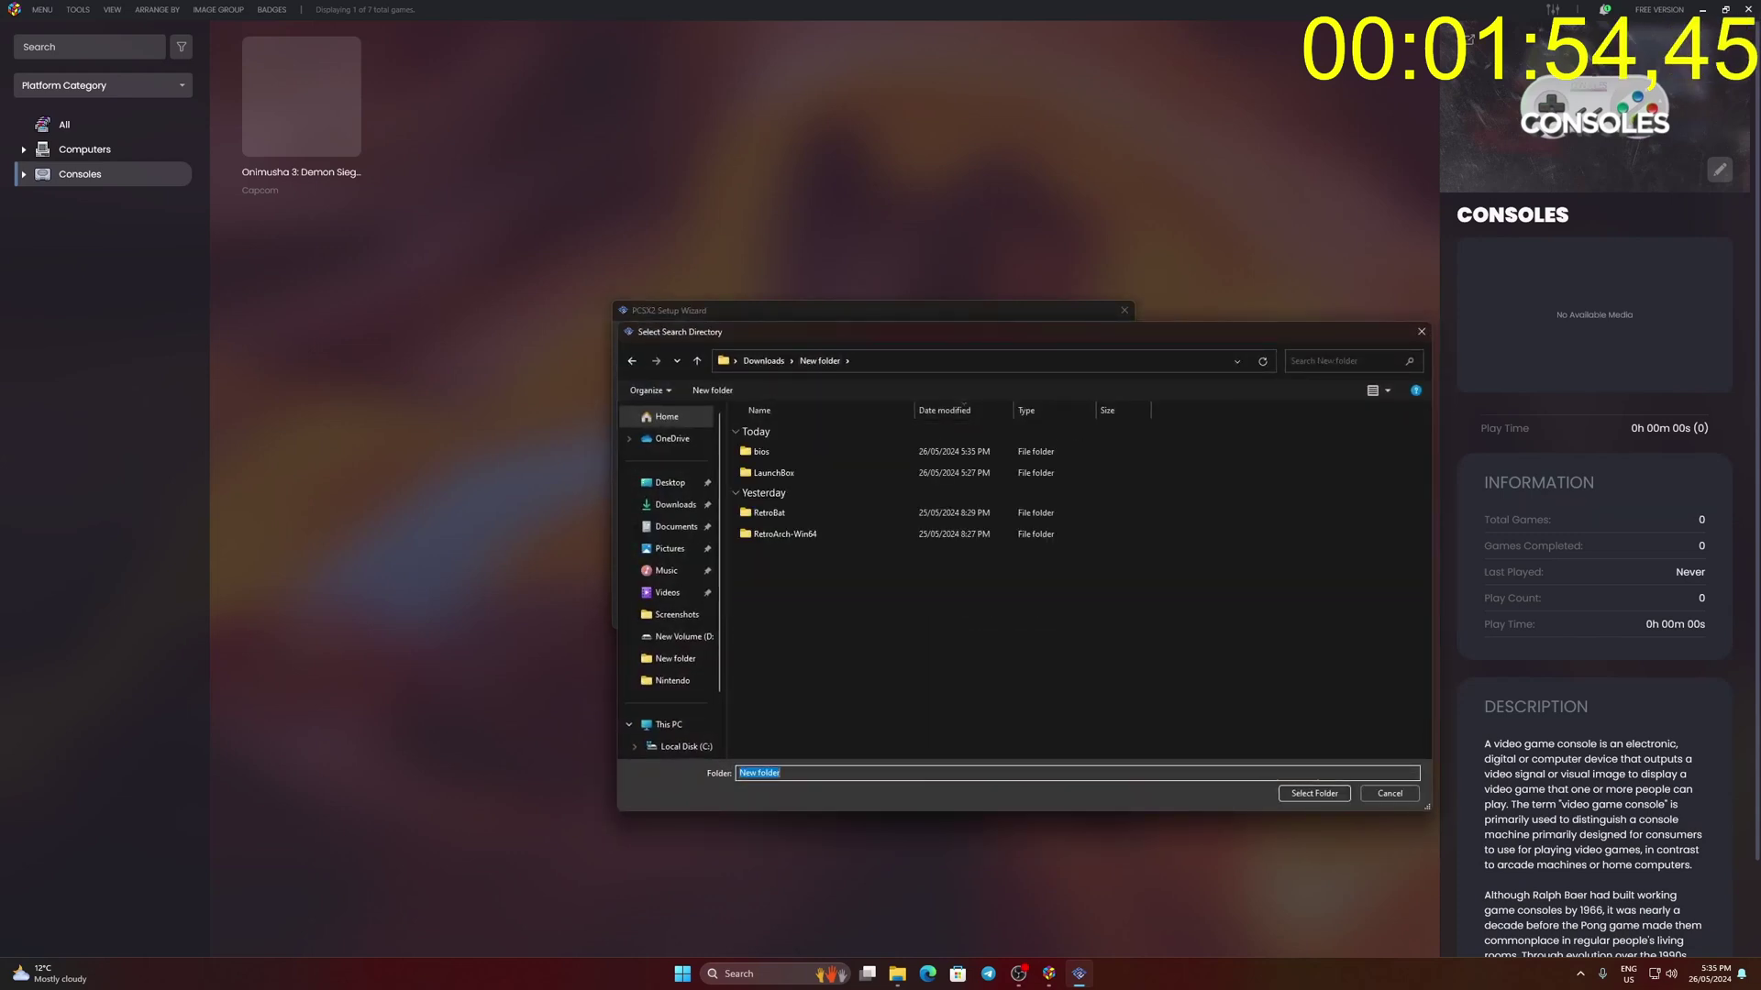
{"action": "left_click", "coordinate": [1314, 793]}
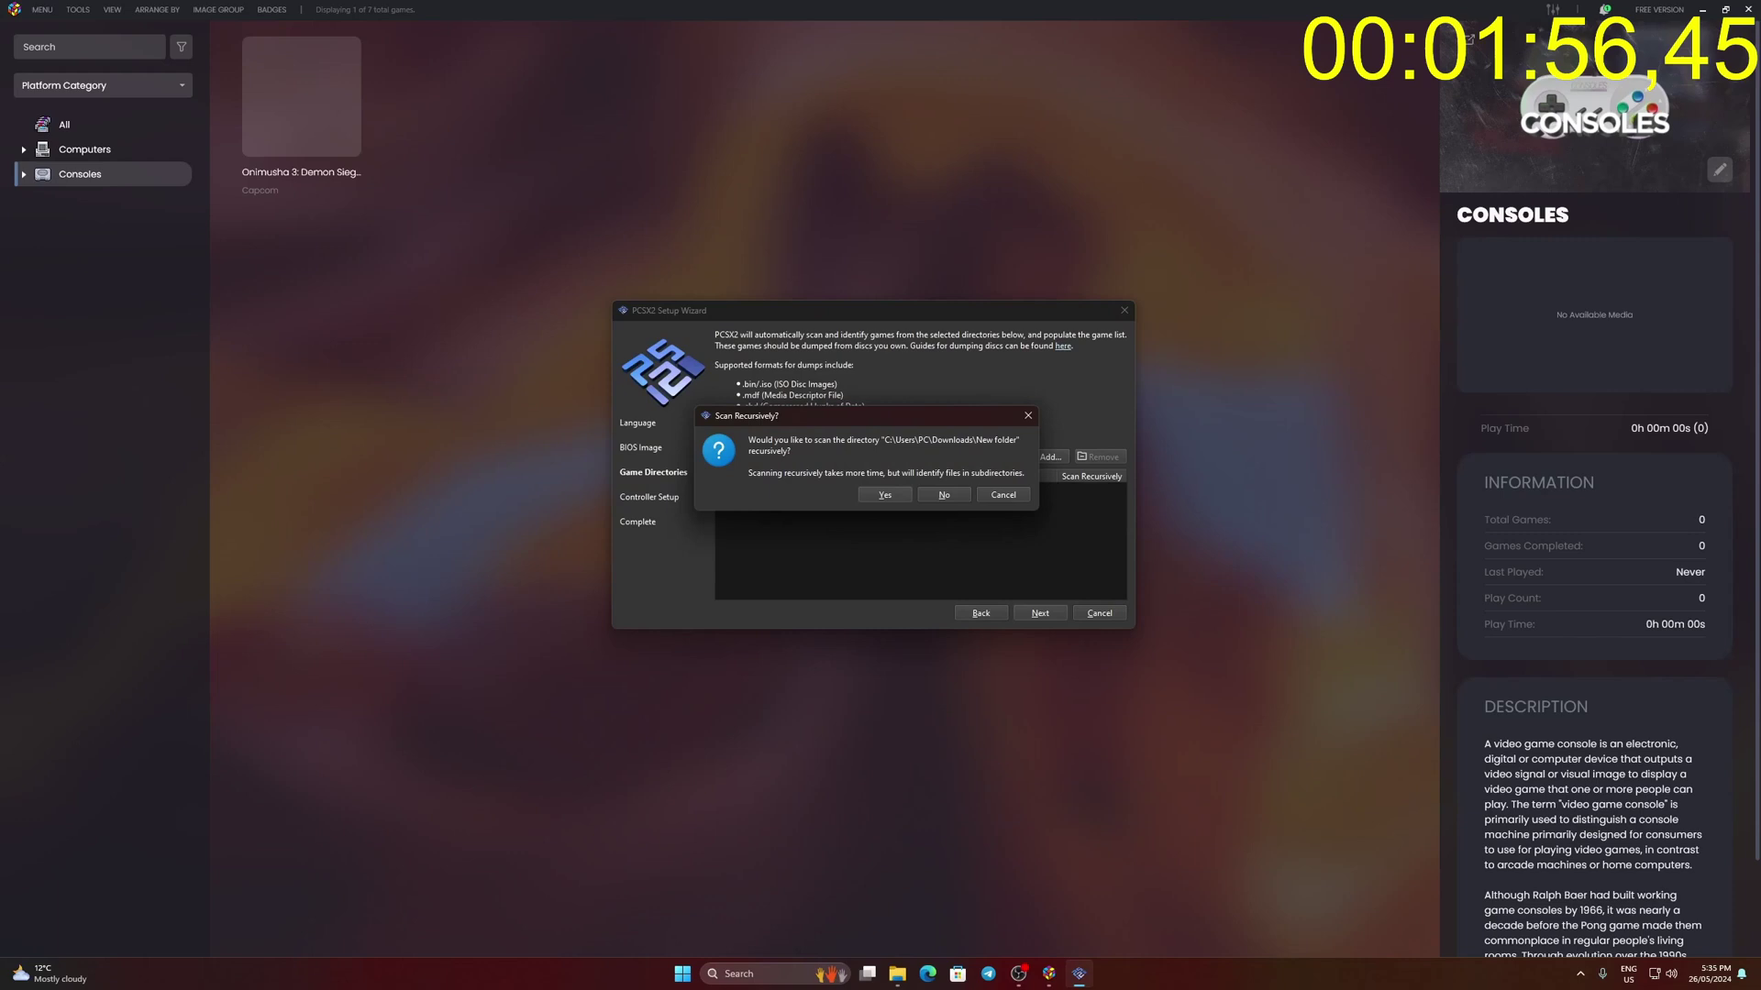
{"action": "key", "text": "Return"}
{"action": "key", "text": "Return"}
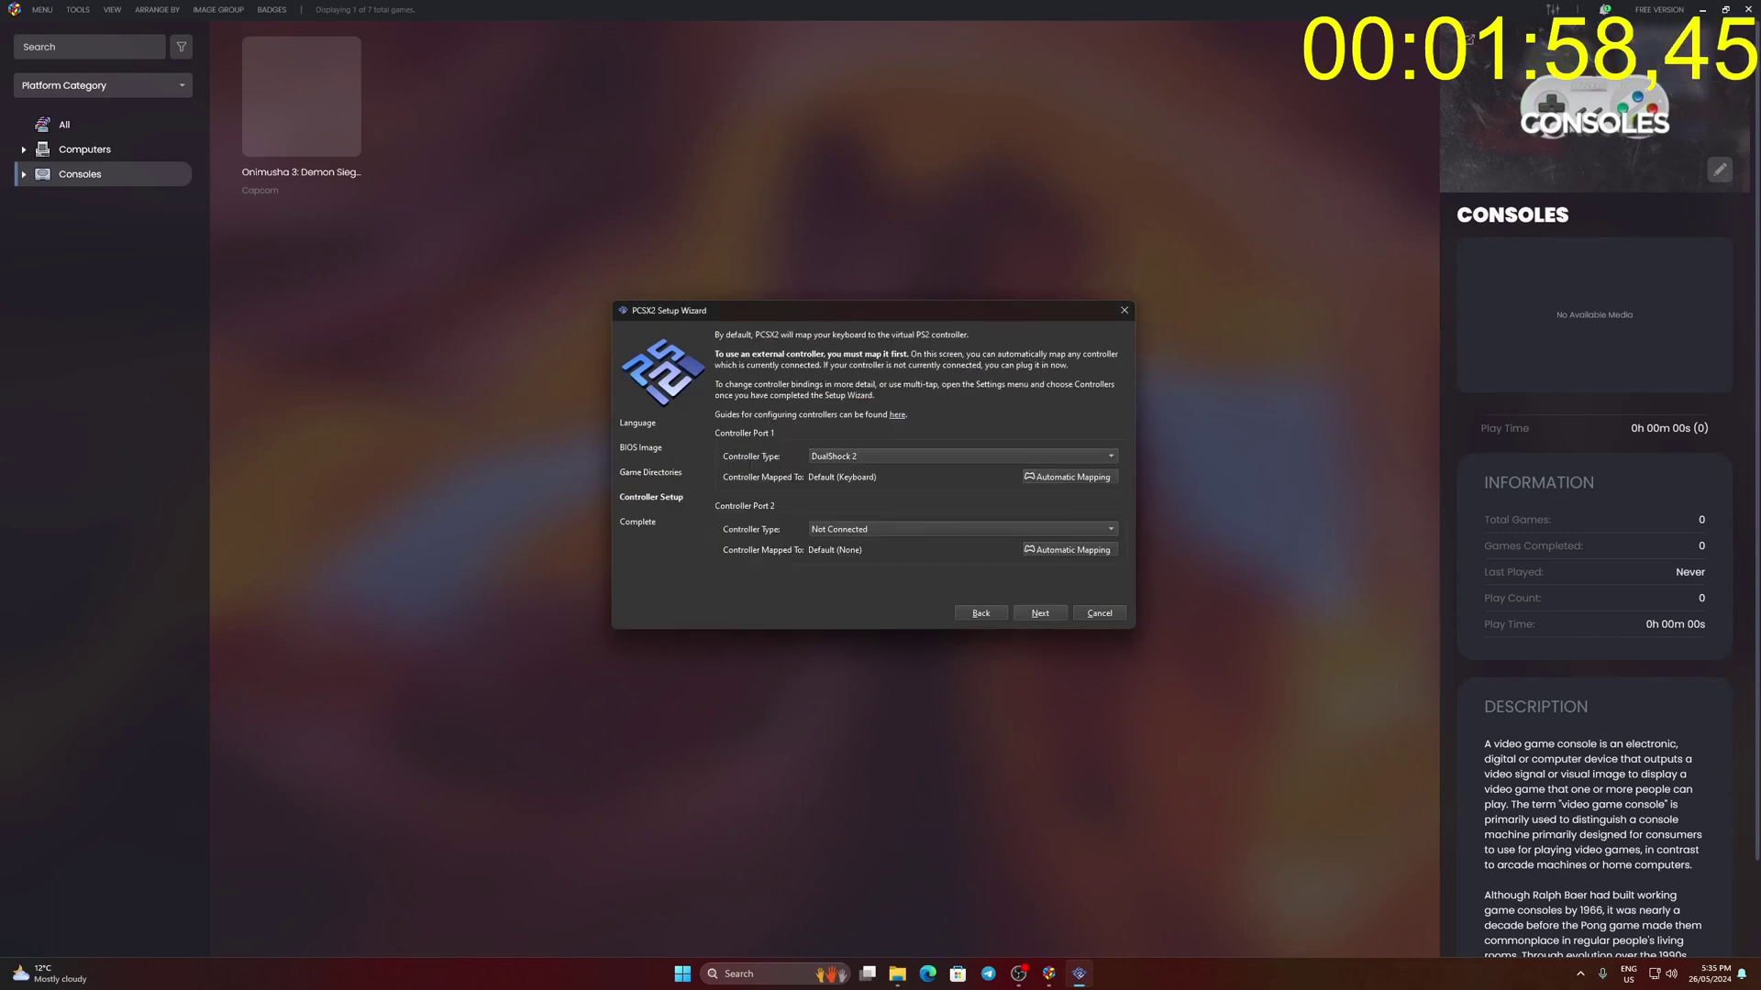
{"action": "key", "text": "Return"}
{"action": "key", "text": "Return"}
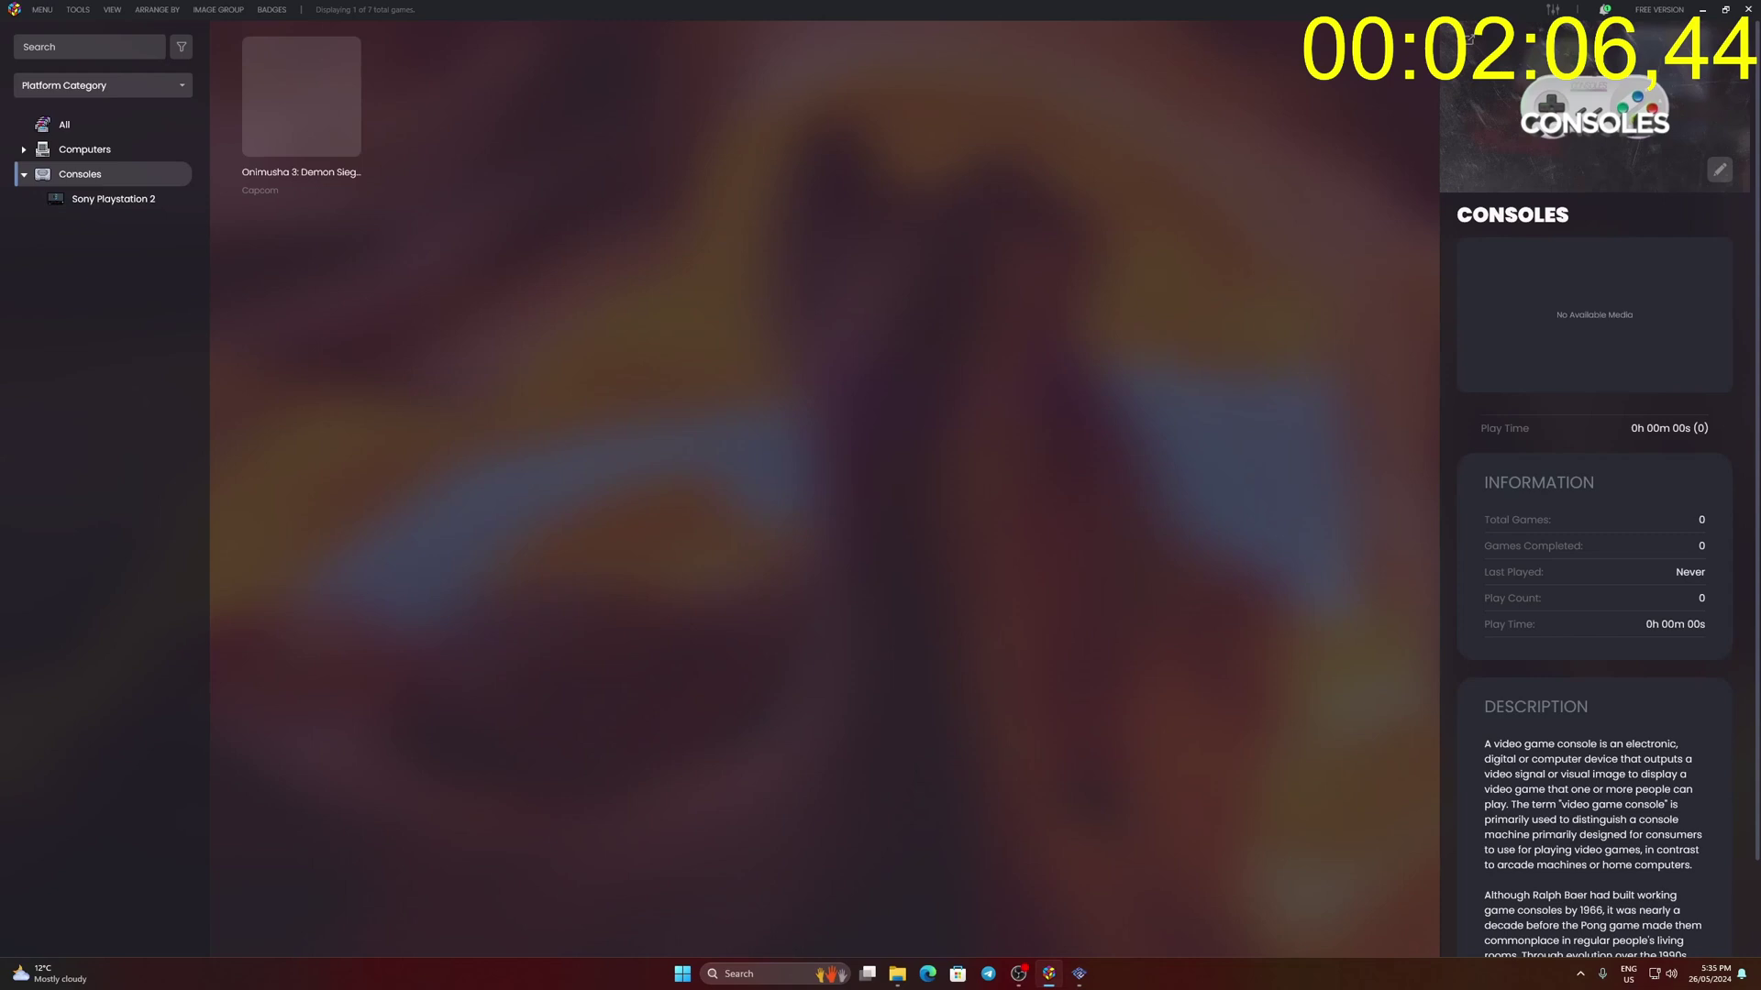
- Launch Onimusha 3: Demon Siege from the Sony Playstation 2 platform and create a save file on the memory card in slot 1
{"action": "left_click", "coordinate": [114, 199]}
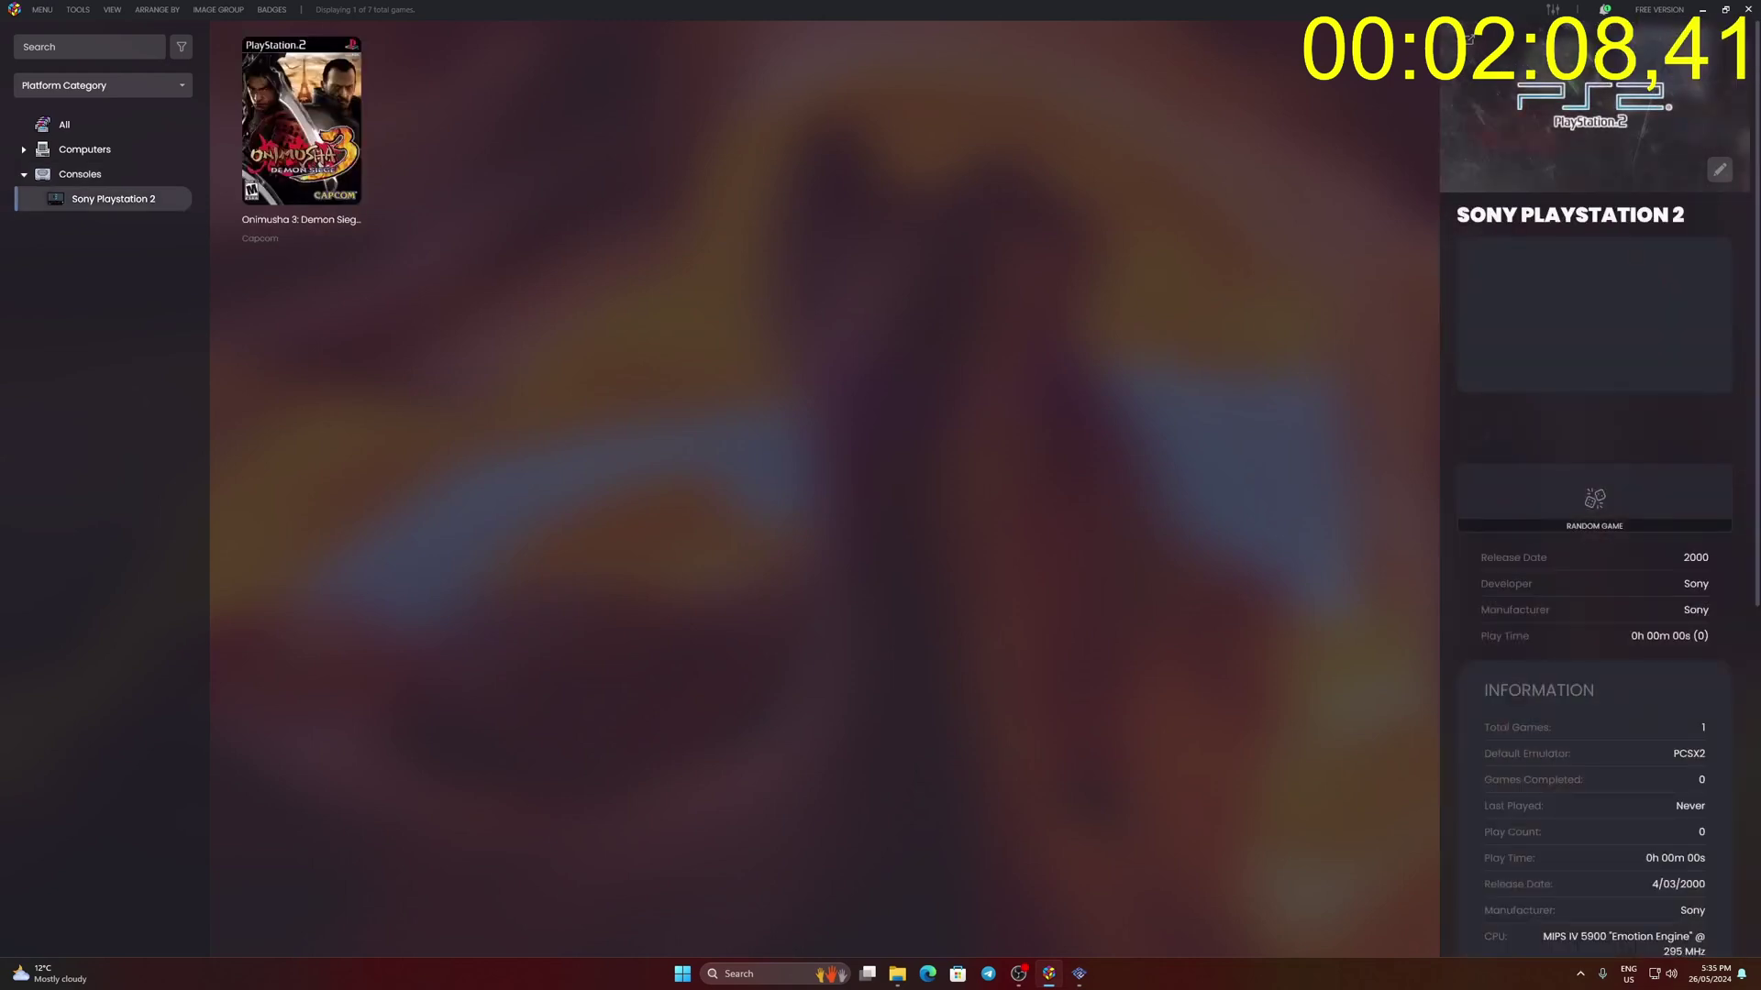
{"action": "right_click", "coordinate": [294, 195]}
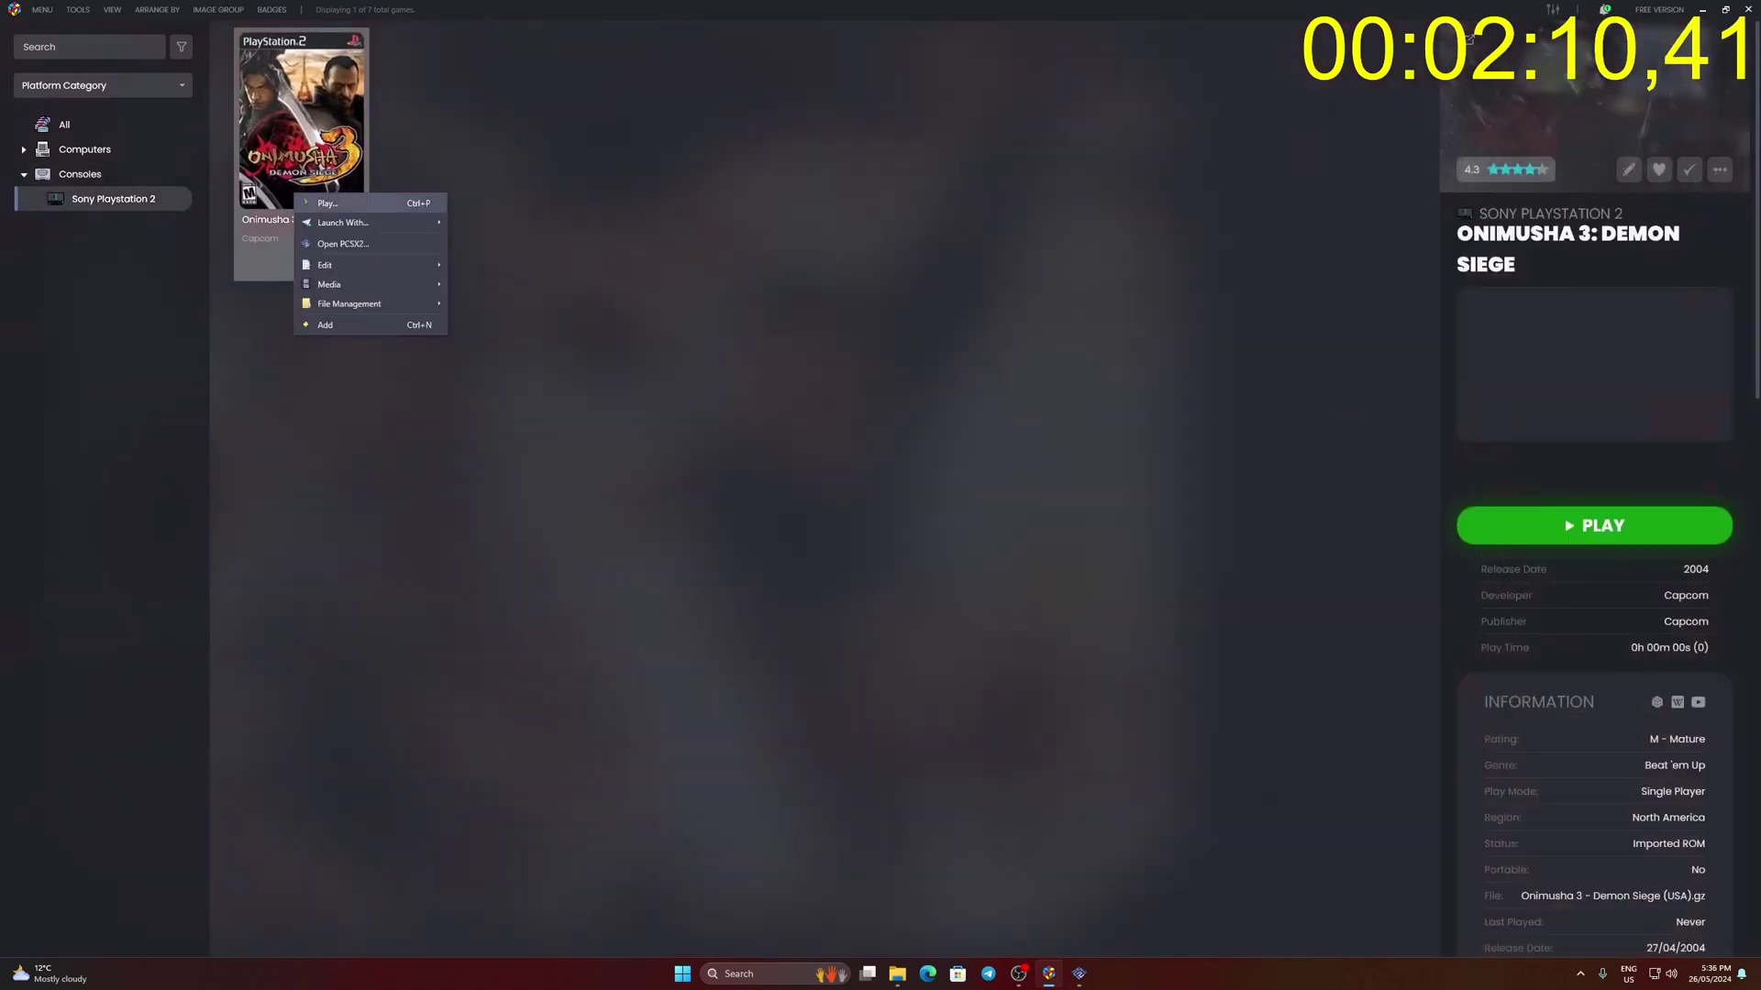
{"action": "key", "text": "Escape"}
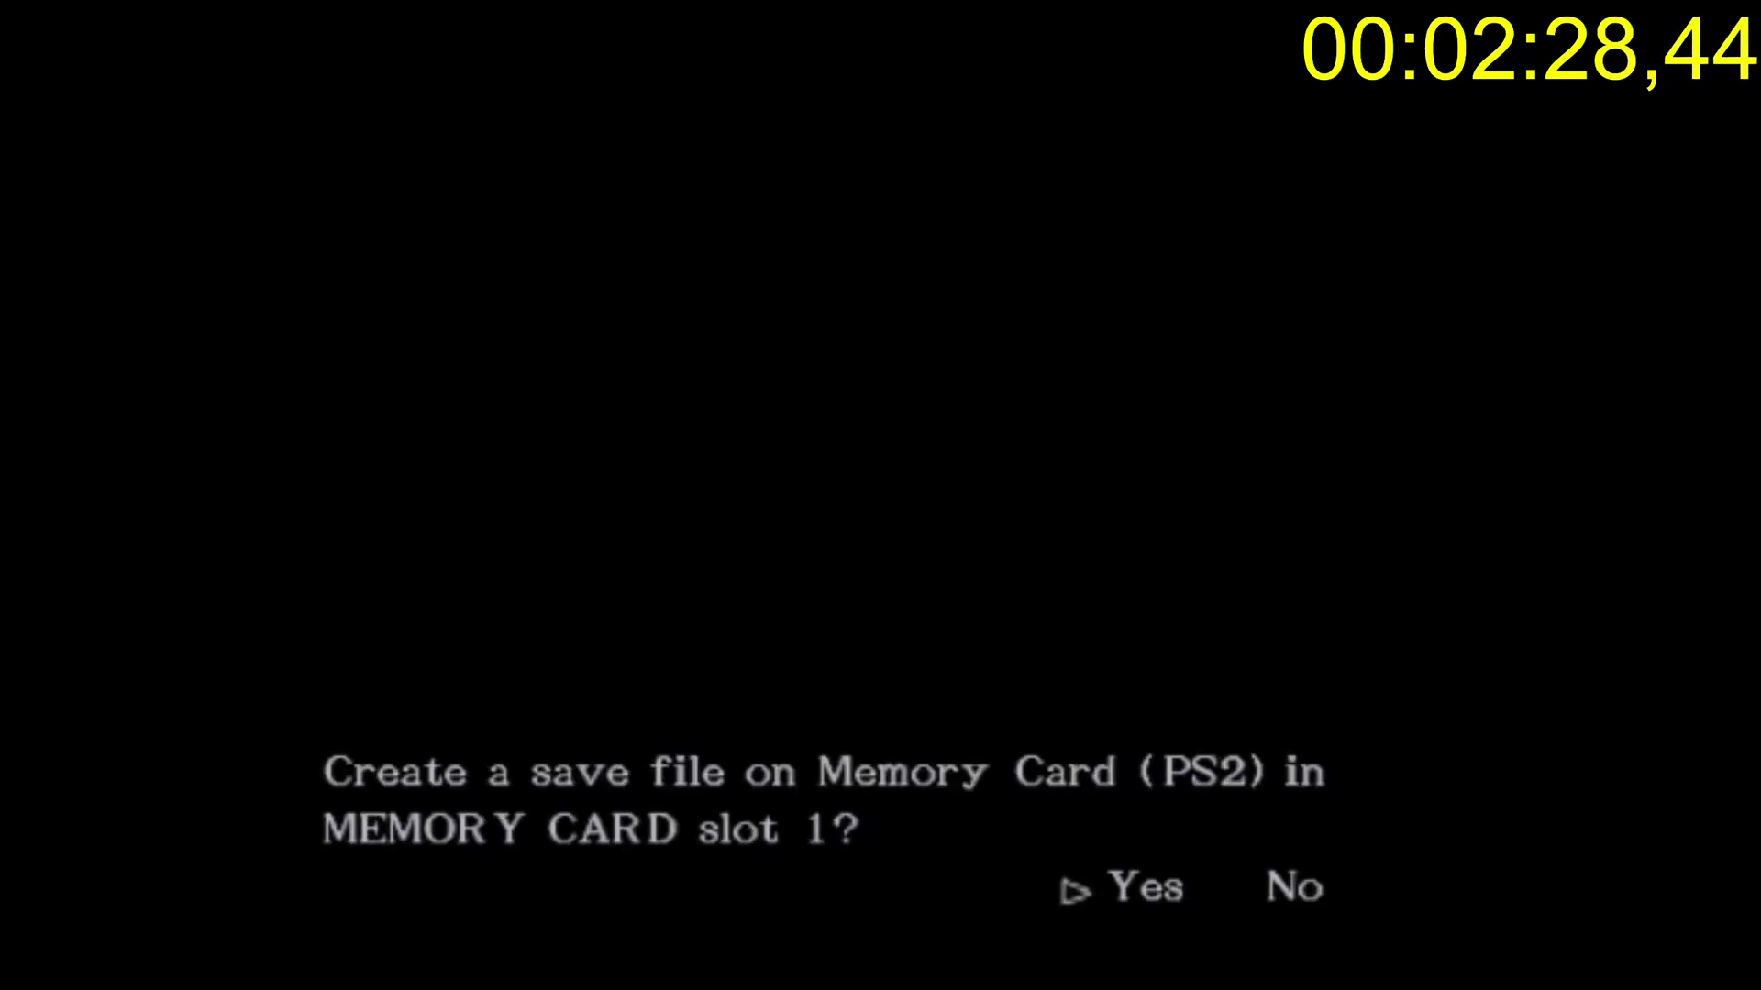
{"action": "key", "text": "Return"}
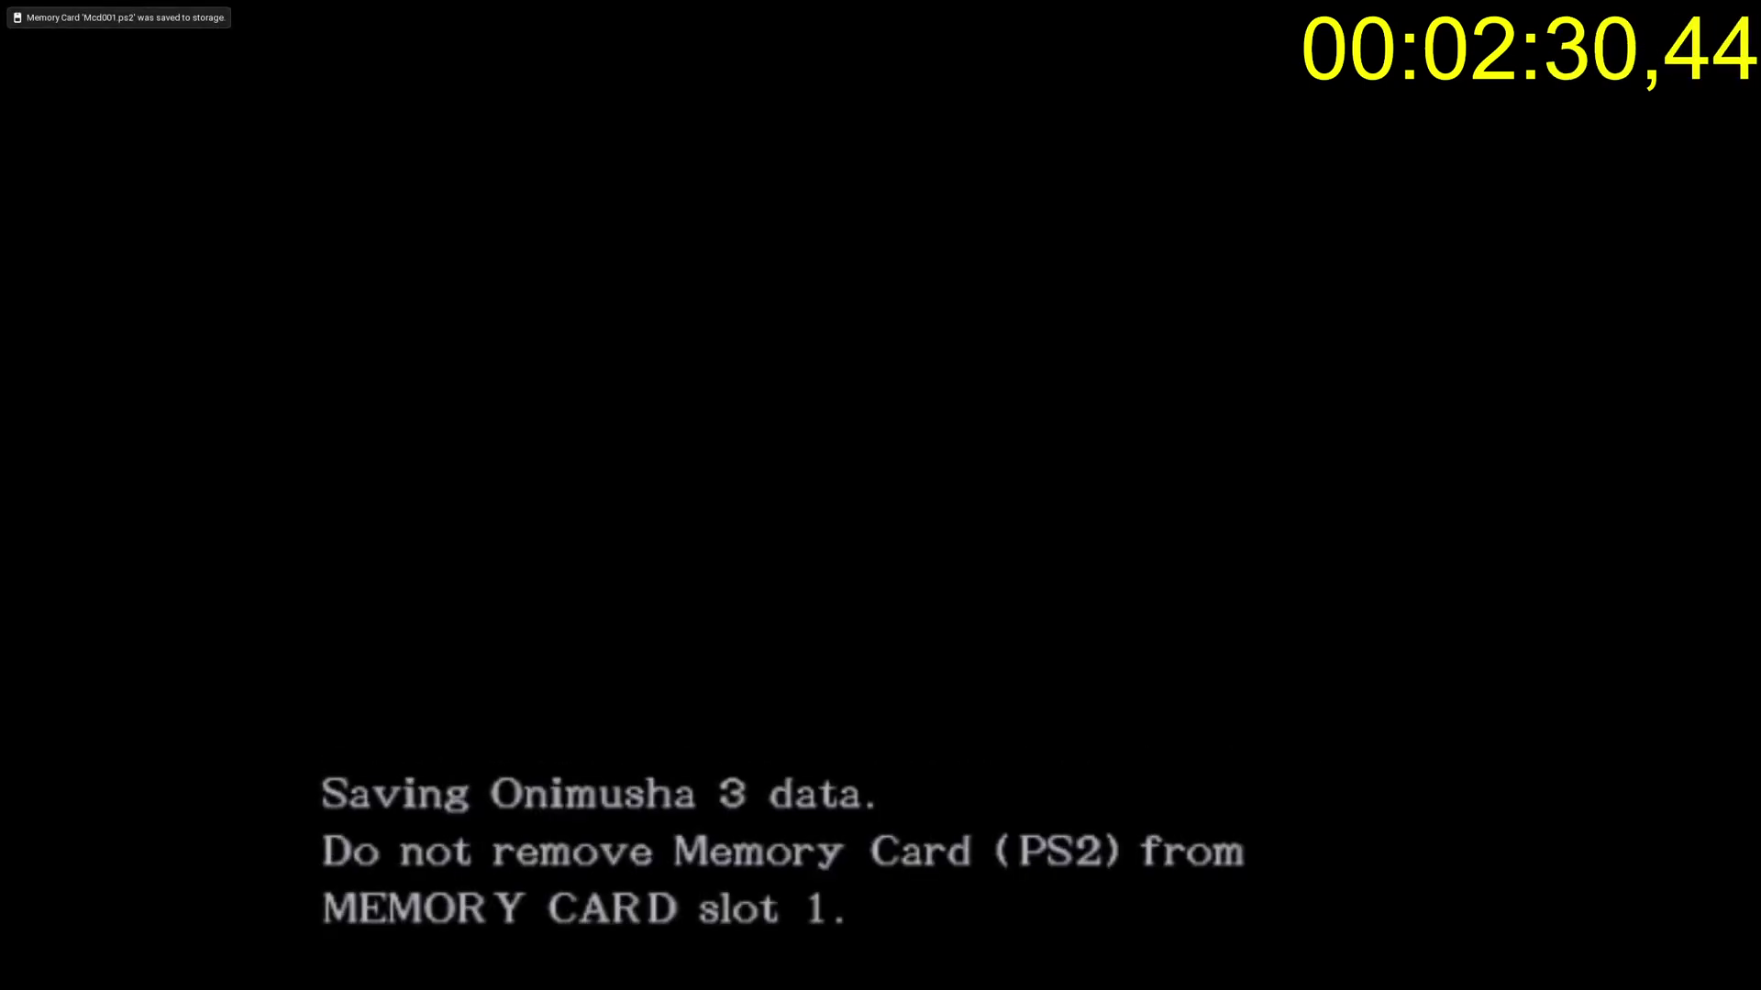